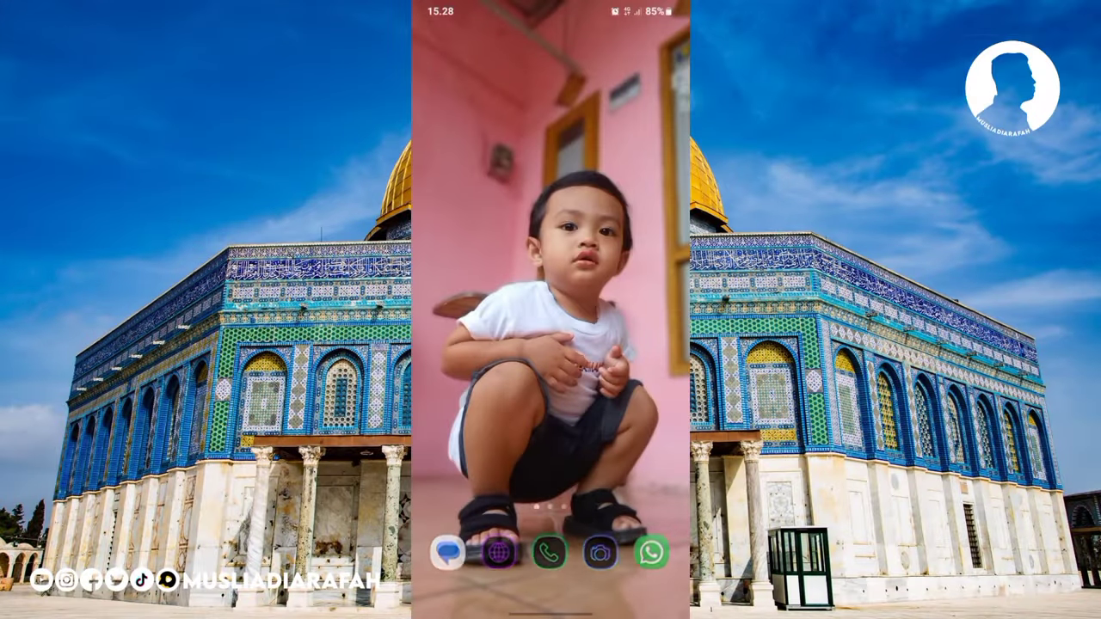
# - Open the Android app drawer and launch Canva
pyautogui.moveTo(551, 482); pyautogui.dragTo(551, 215)
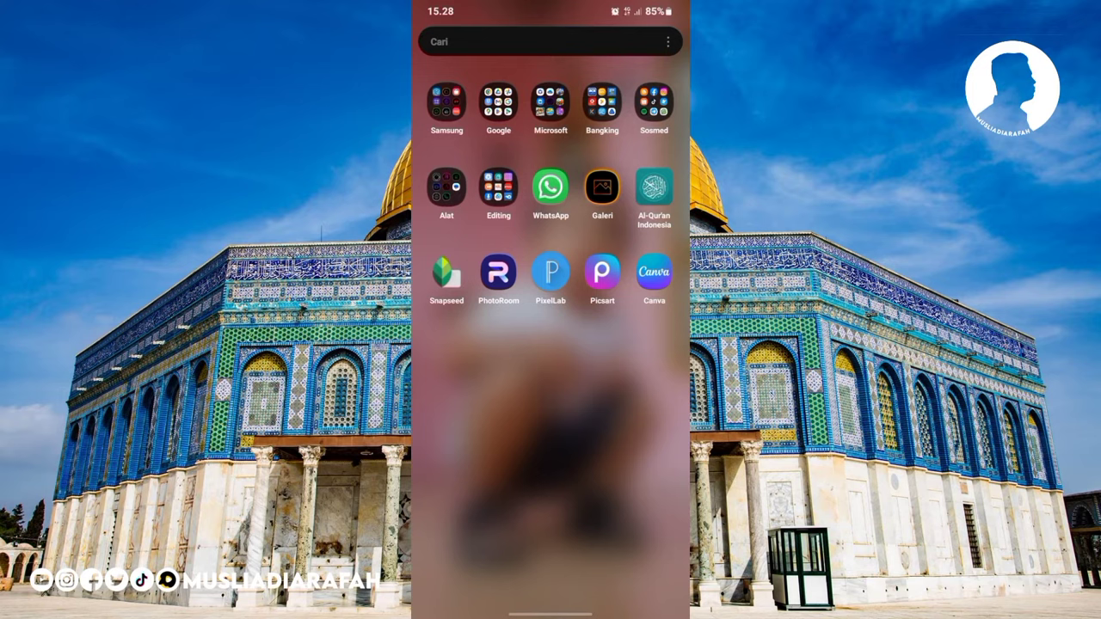
pyautogui.click(653, 272)
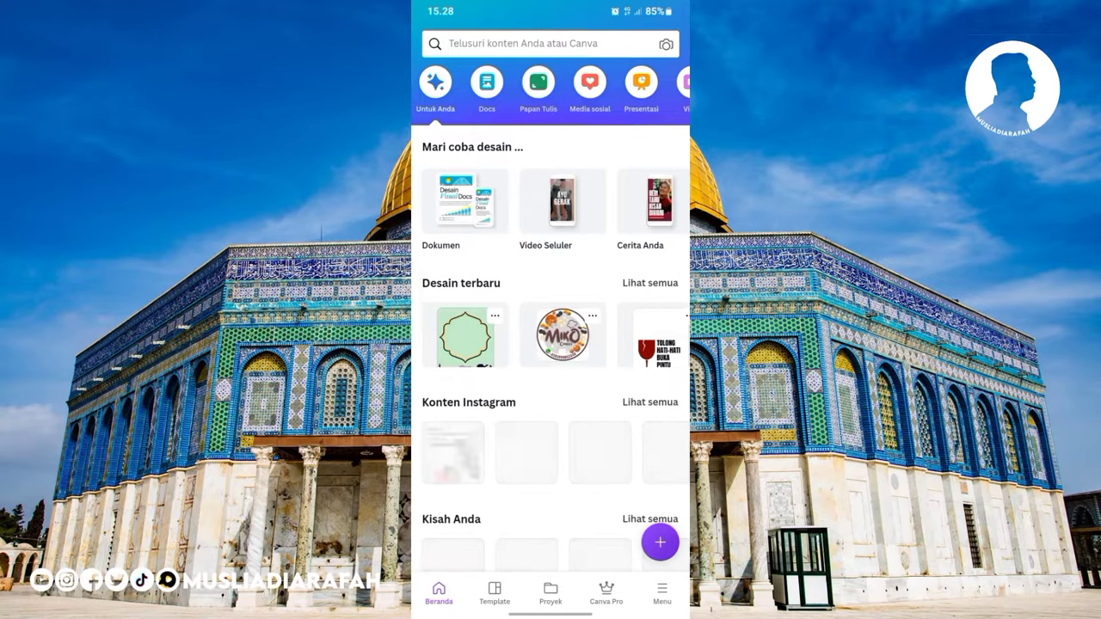
# - Bring up Canva's new-design formats, including Poster (42 × 59,4 cm) and Logo
pyautogui.click(660, 543)
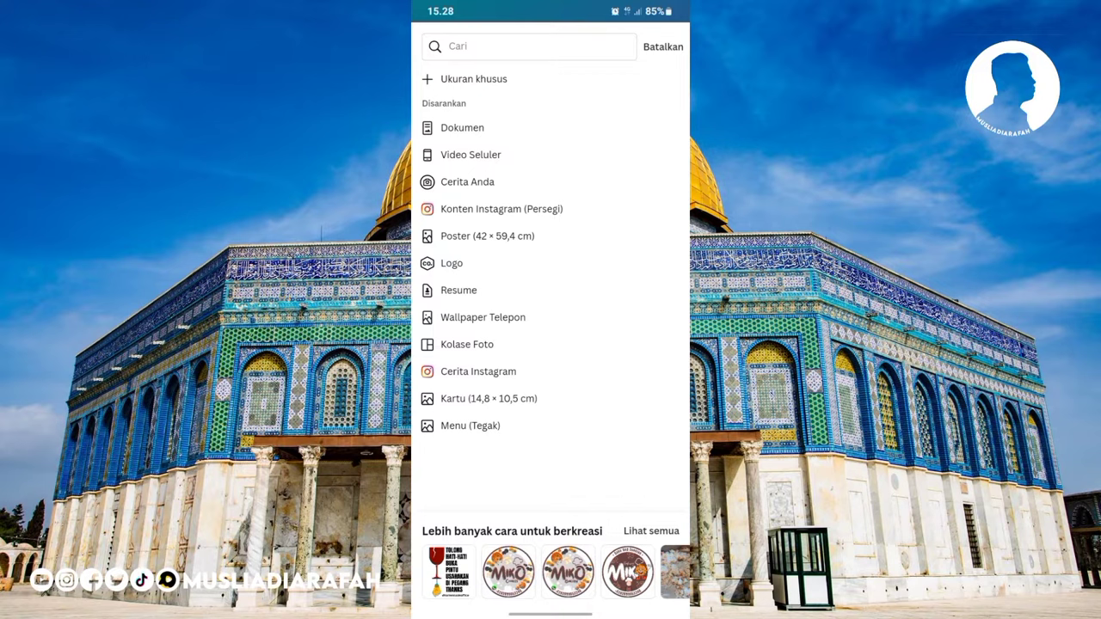
# - Create a 42 × 59,4 cm poster with a pale green #DDFFE3 background
pyautogui.click(487, 236)
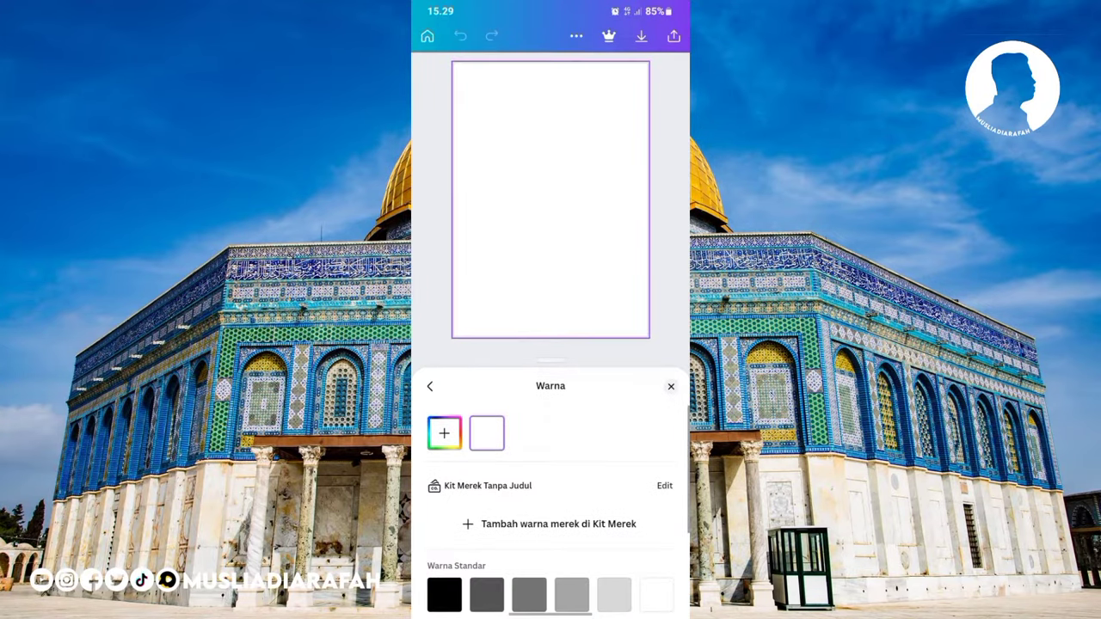
pyautogui.click(444, 433)
pyautogui.click(474, 498)
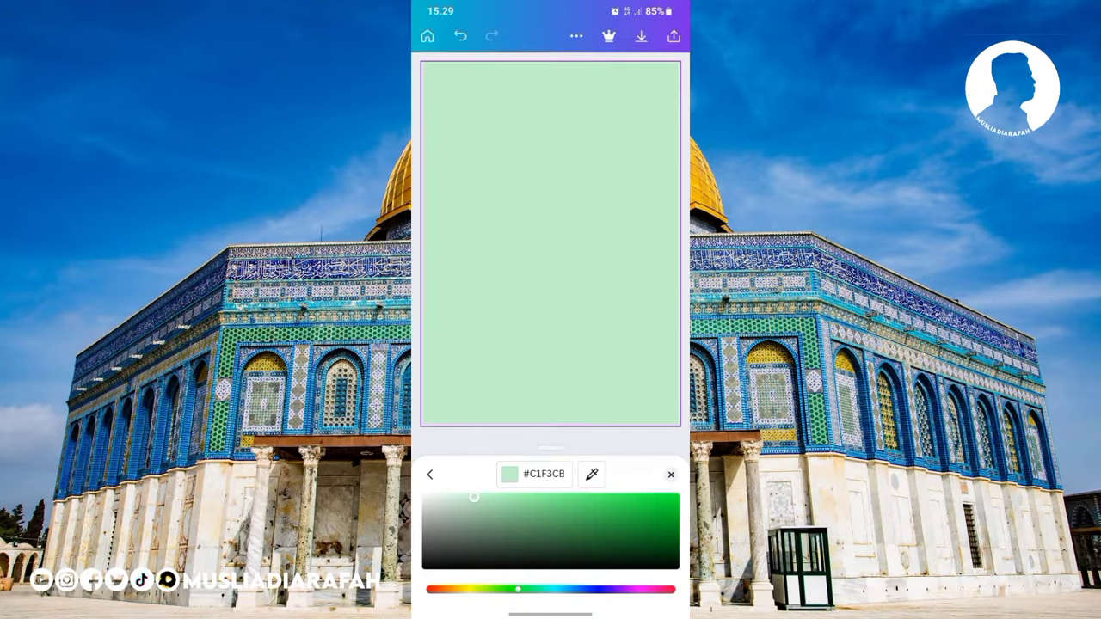
pyautogui.moveTo(461, 498); pyautogui.dragTo(456, 498)
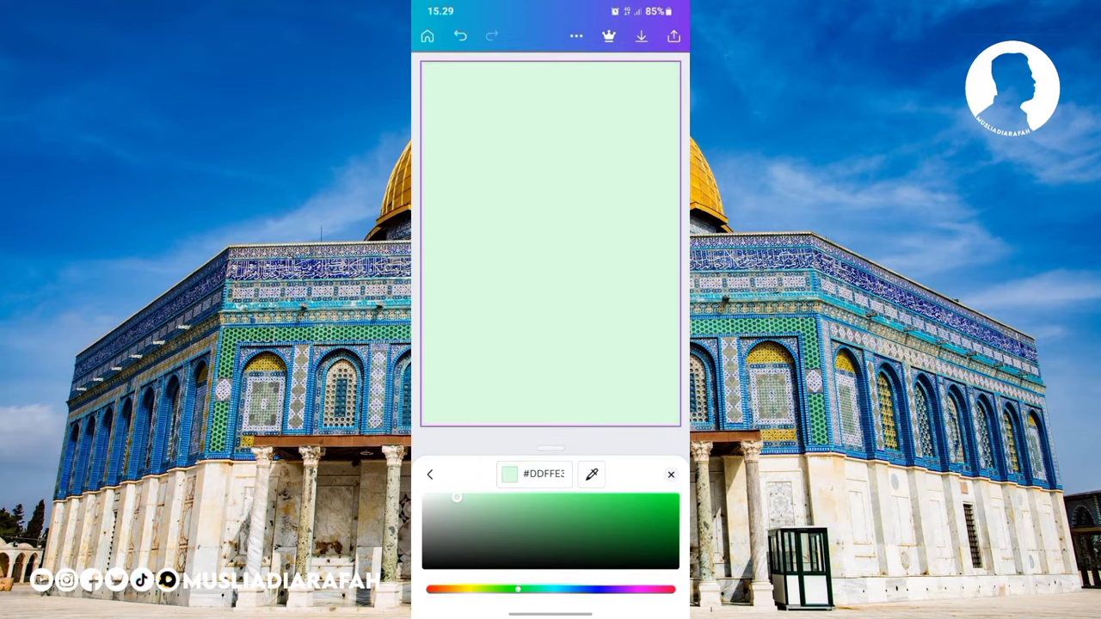
pyautogui.click(671, 474)
pyautogui.click(551, 525)
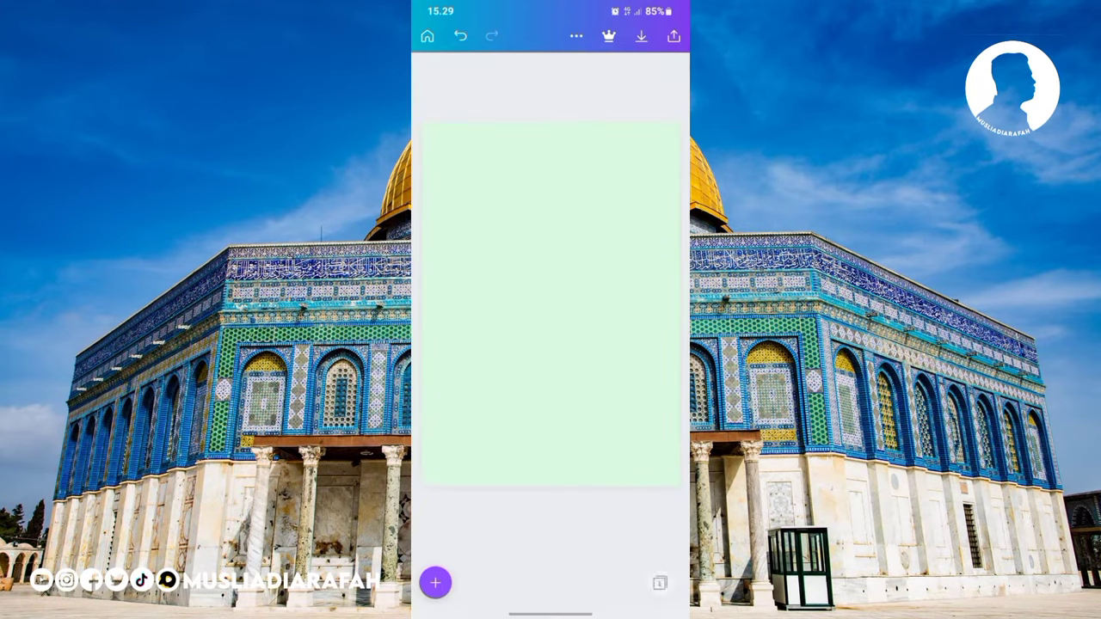
pyautogui.click(436, 582)
# - Rerun the 'Pattern islamic' element search, filtered to graphics
pyautogui.click(551, 90)
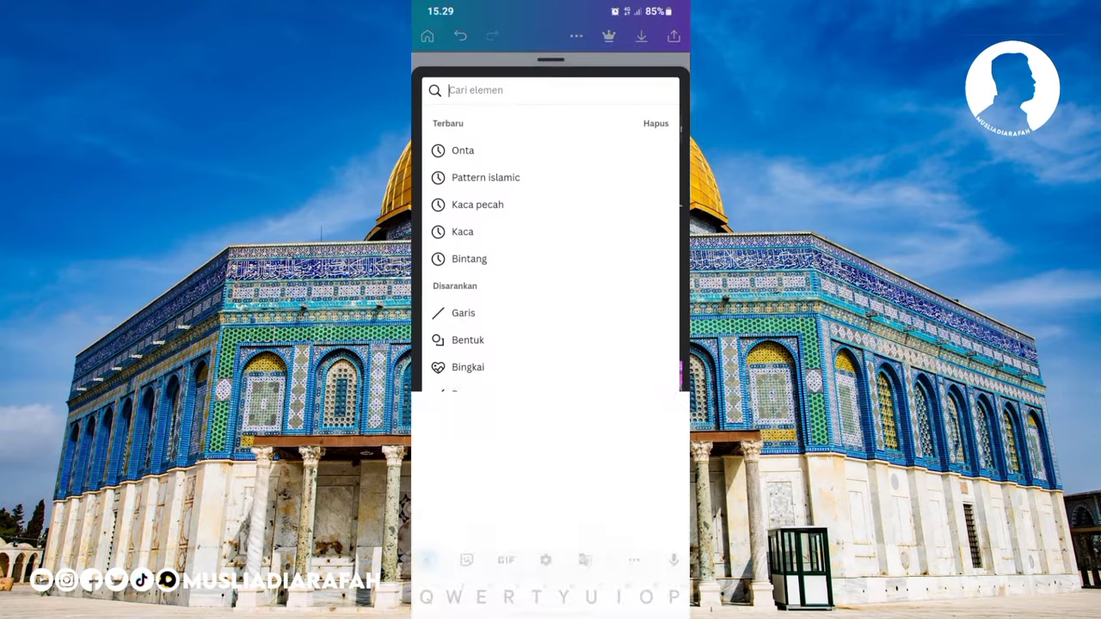
pyautogui.click(485, 178)
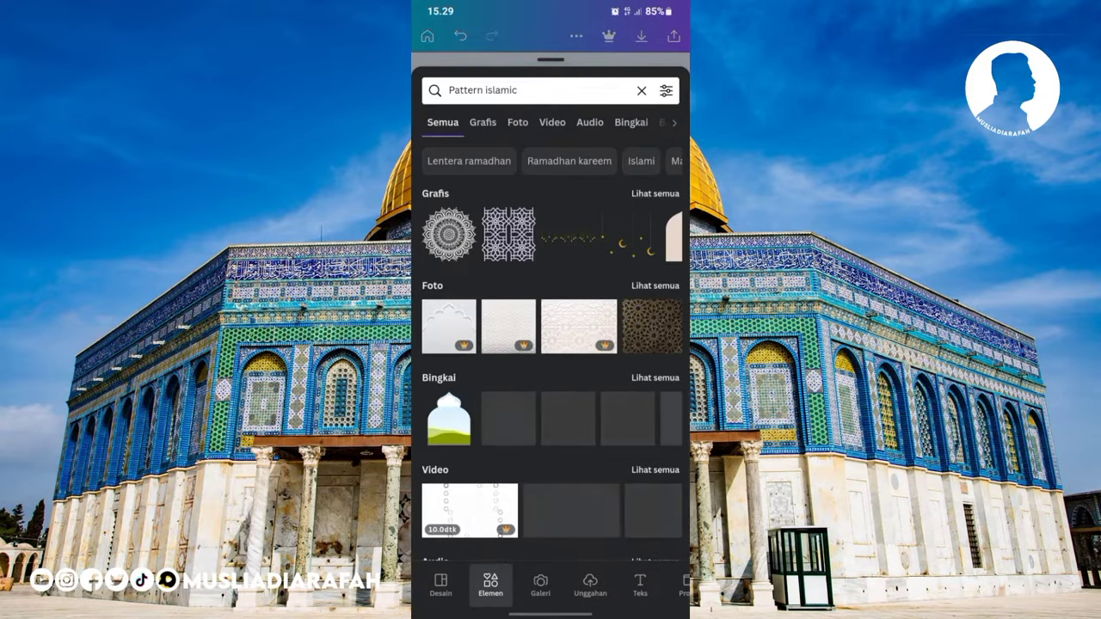
pyautogui.click(483, 123)
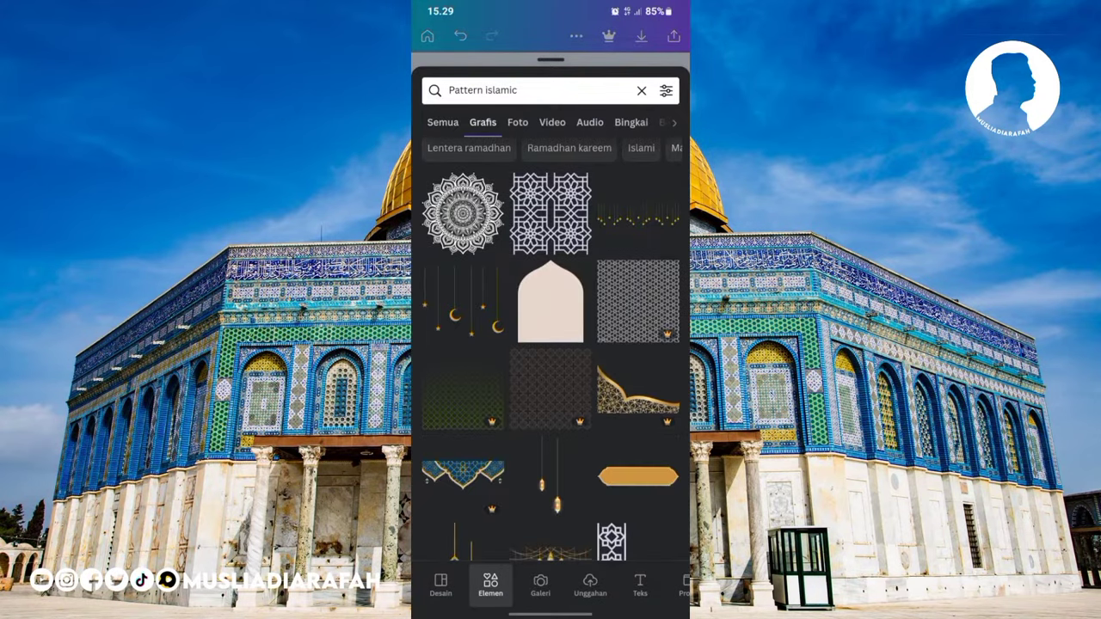
# - Add the square Islamic lattice pattern graphic to the middle of the poster
pyautogui.scroll(-3, 551, 362)
pyautogui.scroll(-5, 550, 349)
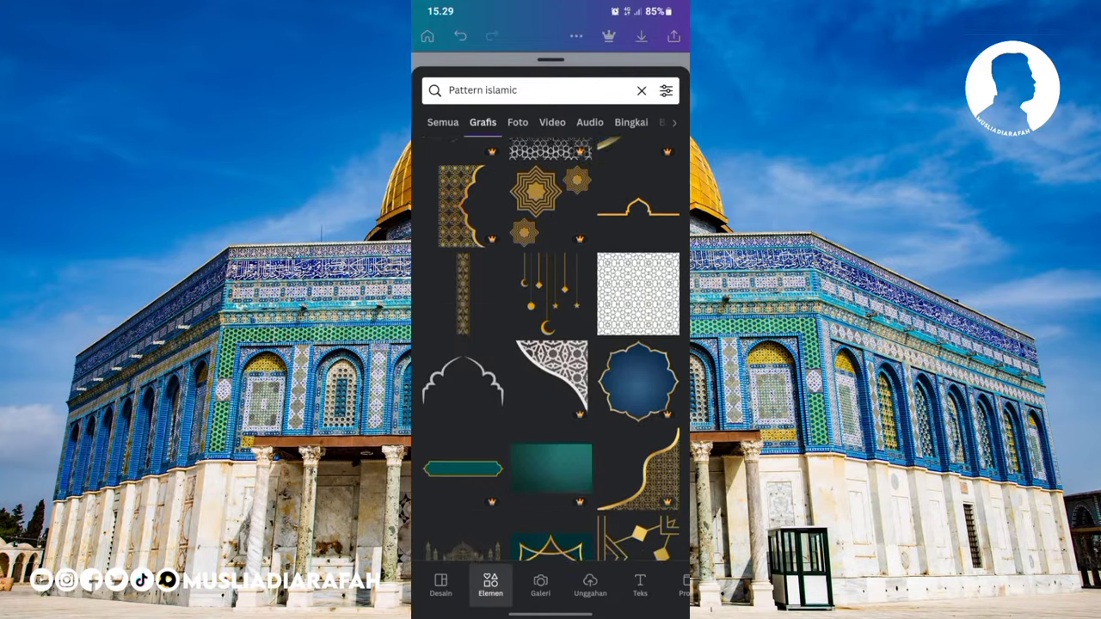
pyautogui.scroll(-3, 550, 350)
pyautogui.scroll(-3, 551, 349)
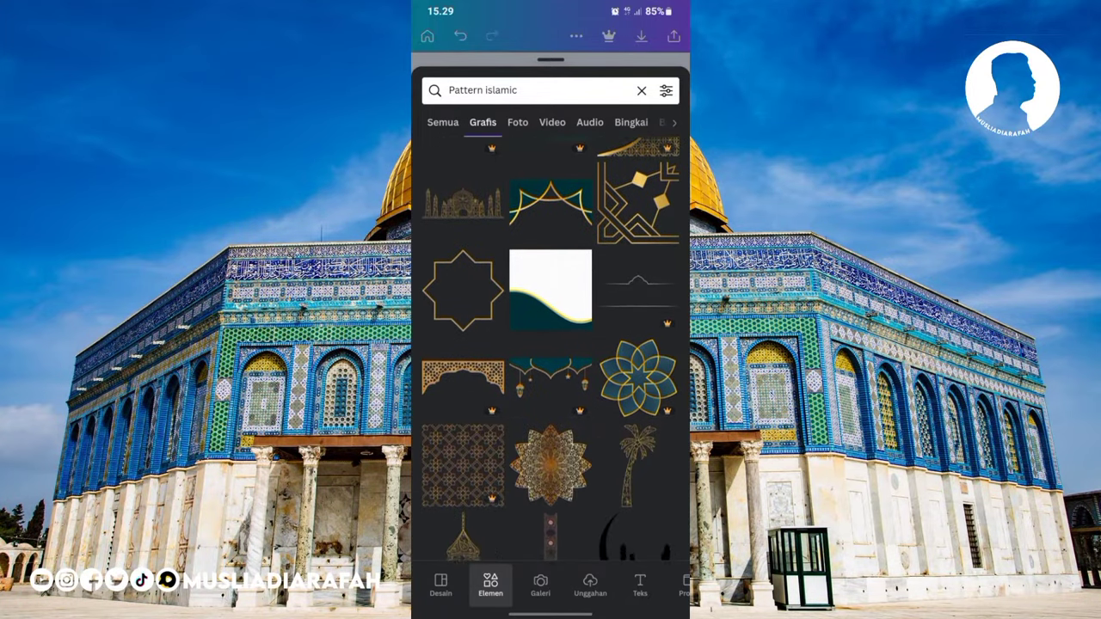
pyautogui.scroll(-3, 550, 350)
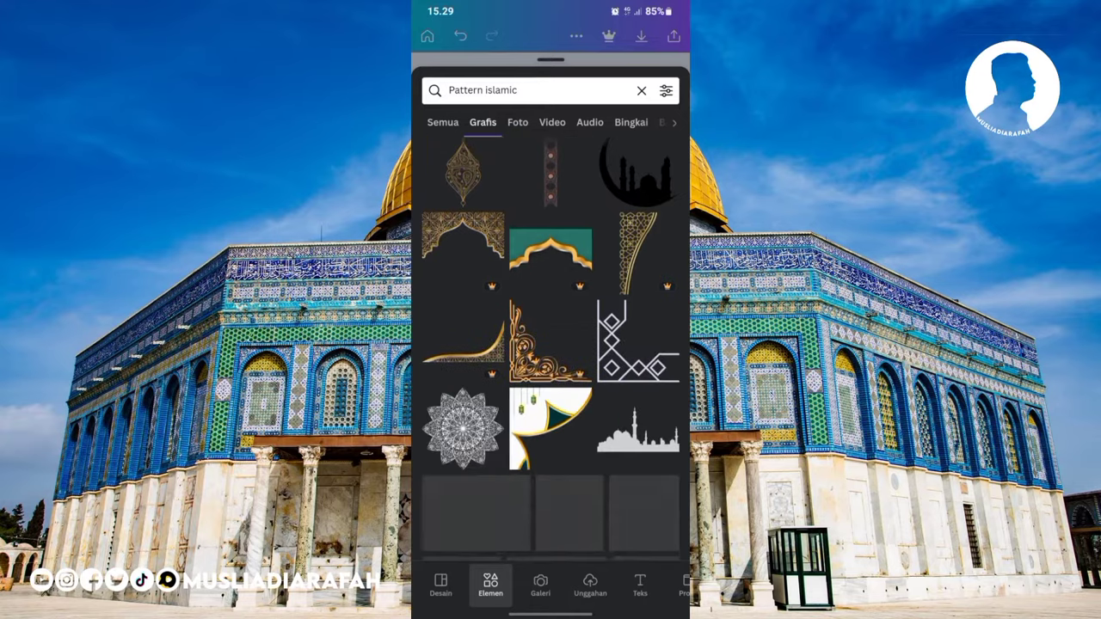
pyautogui.scroll(-3, 551, 349)
pyautogui.scroll(-3, 551, 350)
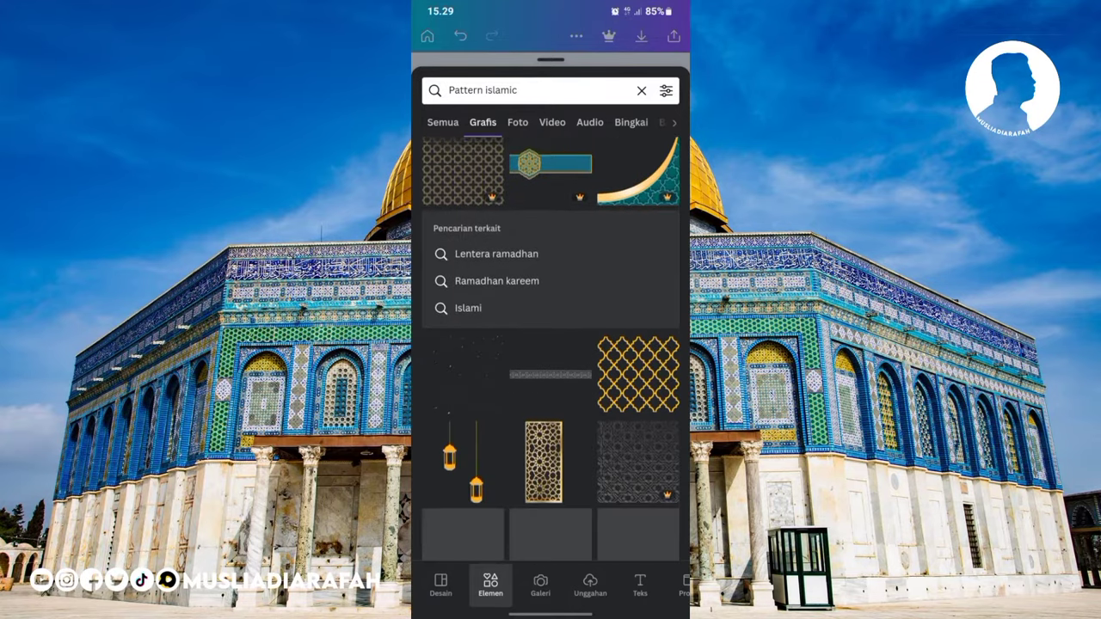
pyautogui.scroll(-3, 551, 350)
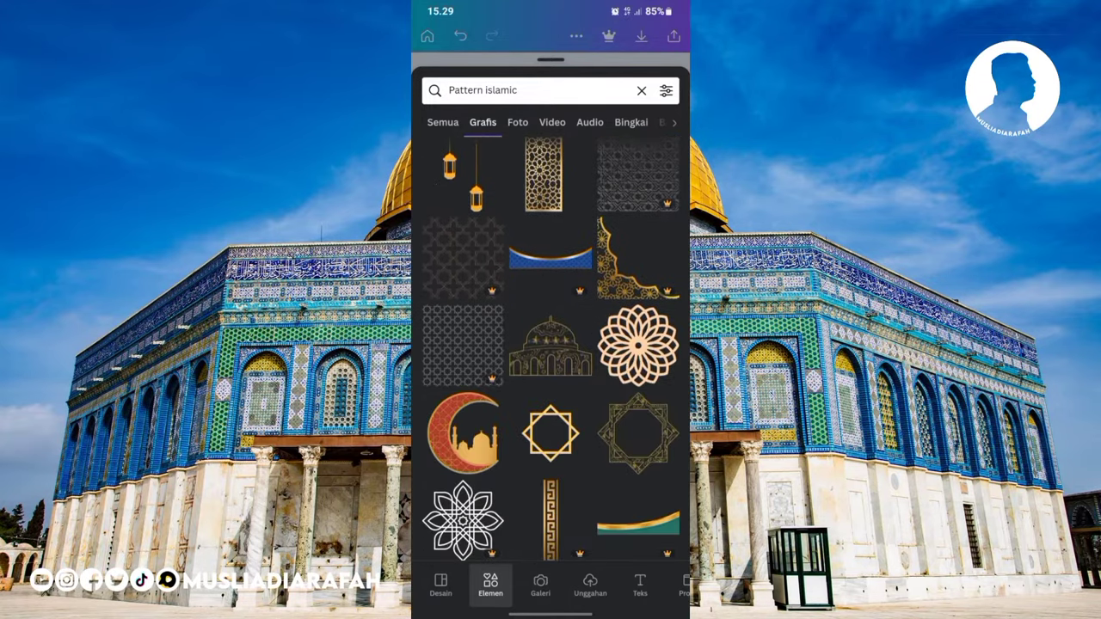
pyautogui.scroll(-5, 550, 349)
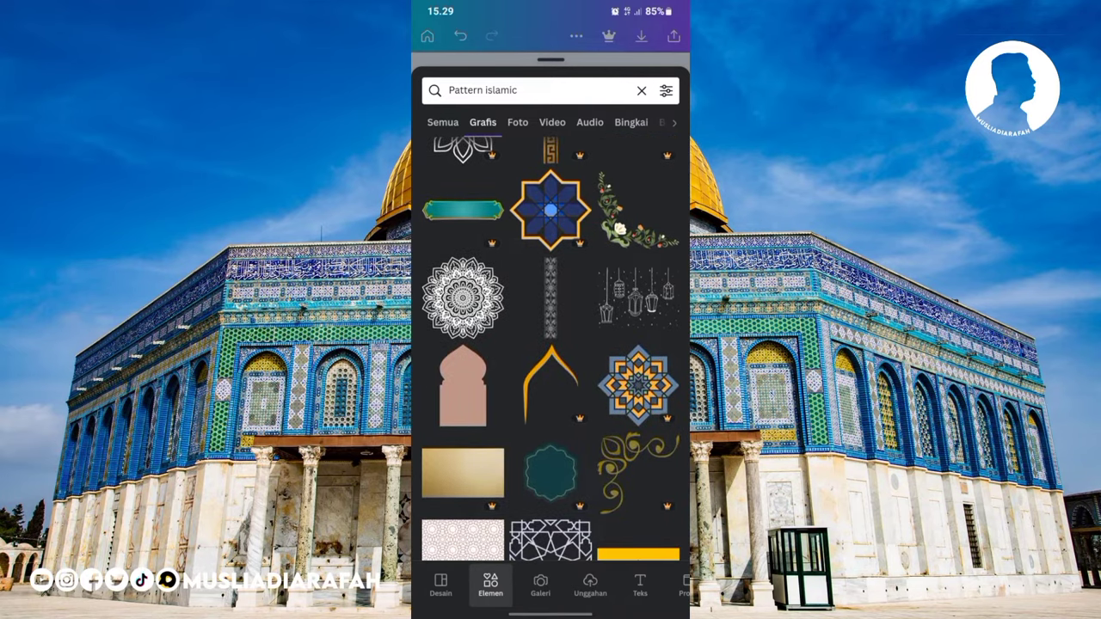
pyautogui.scroll(-3, 551, 349)
pyautogui.click(463, 414)
pyautogui.click(488, 578)
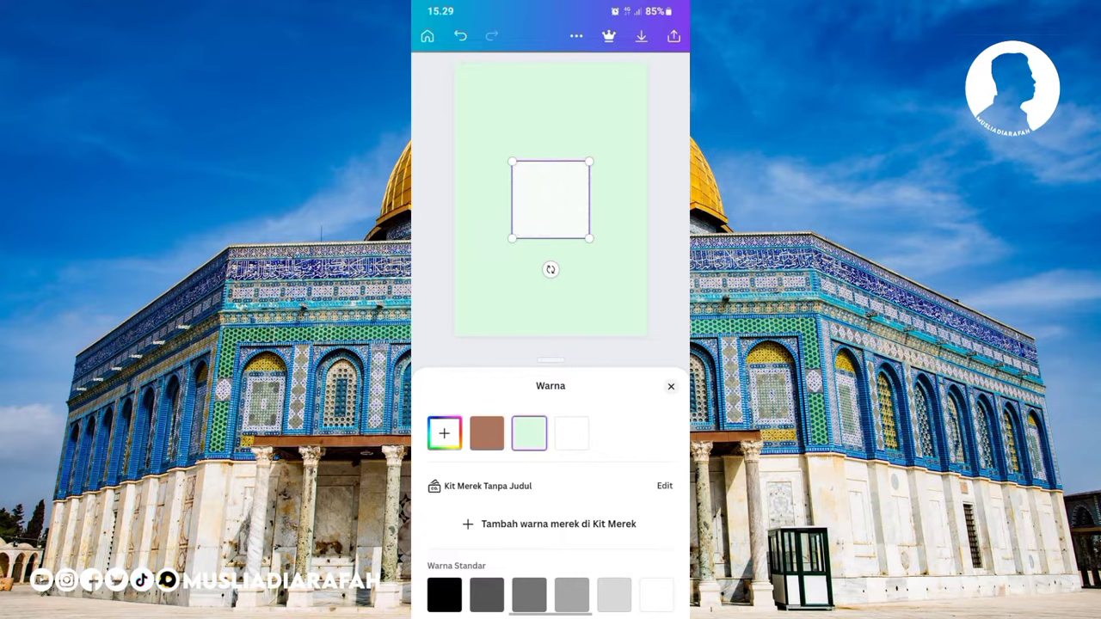
# - Recolour the lattice pattern's brown and white tones to greens
pyautogui.click(571, 433)
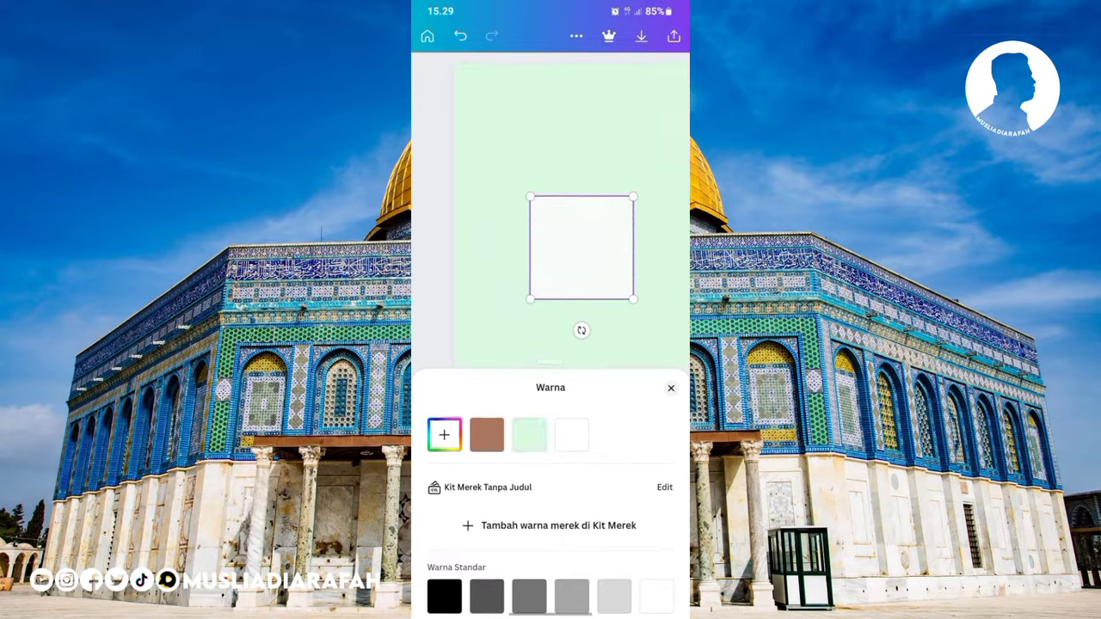
pyautogui.click(488, 578)
pyautogui.click(487, 433)
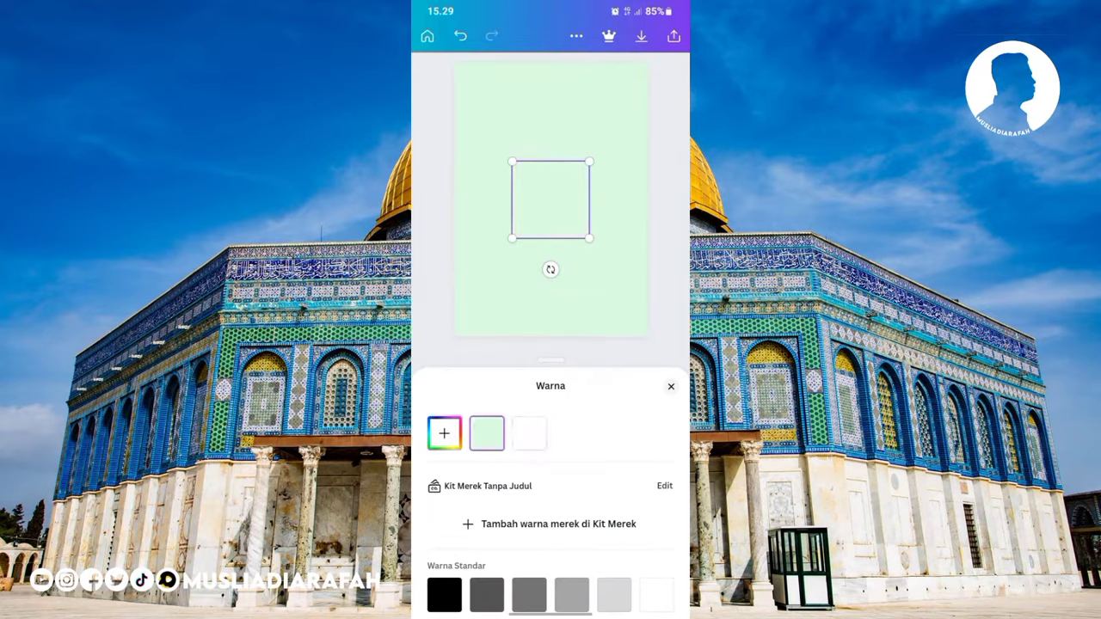
pyautogui.click(488, 579)
pyautogui.scroll(-3, 551, 516)
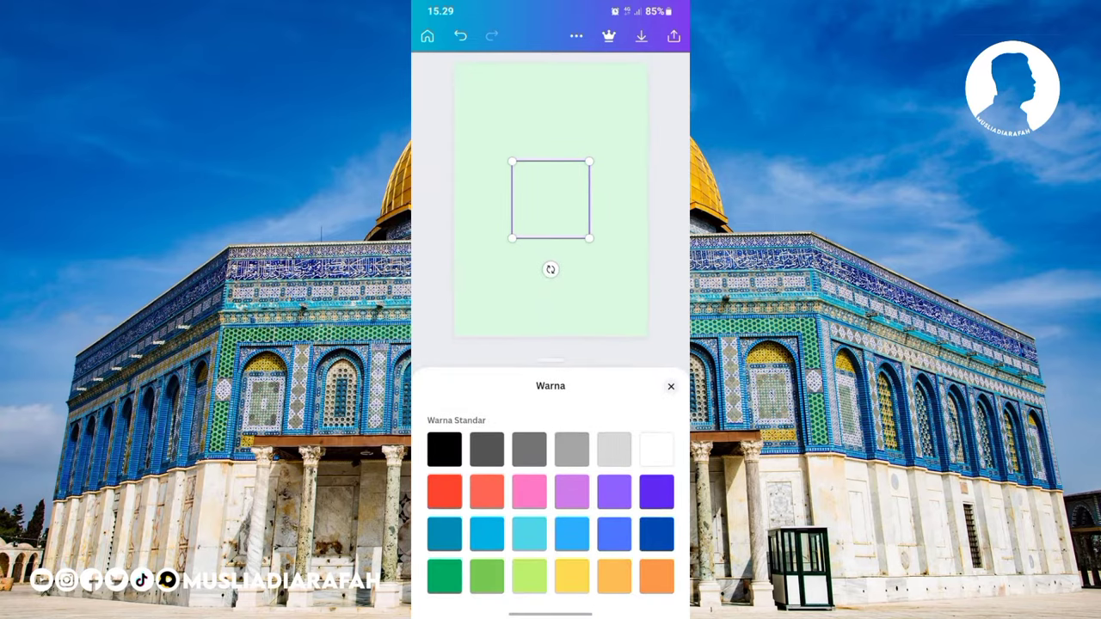
pyautogui.click(445, 576)
pyautogui.click(671, 387)
# - Set the pattern's transparency to 13 and stretch it over the whole poster
pyautogui.click(516, 581)
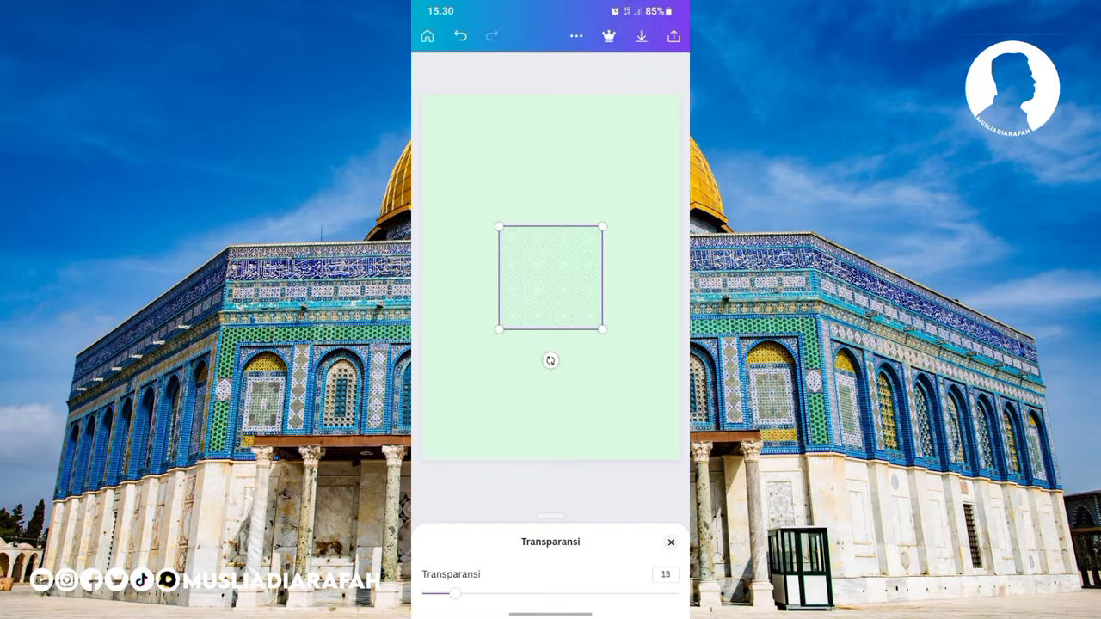
pyautogui.moveTo(602, 226); pyautogui.dragTo(681, 147)
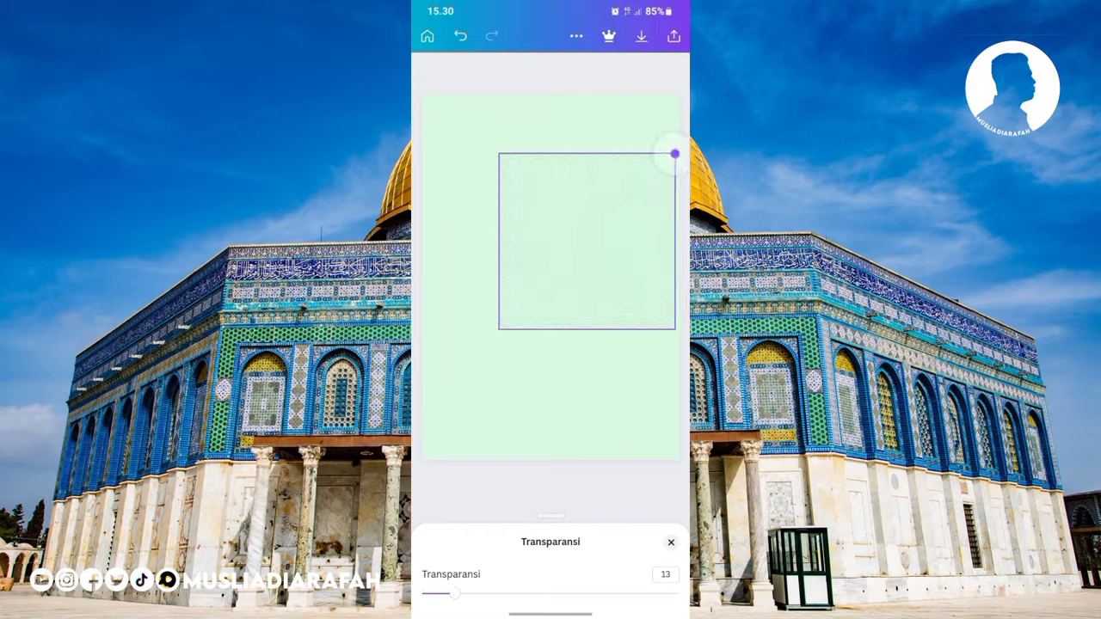
pyautogui.moveTo(499, 329); pyautogui.dragTo(421, 411)
pyautogui.moveTo(550, 282)
pyautogui.mouseDown()
pyautogui.moveTo(551, 566)
pyautogui.moveTo(551, 32)
pyautogui.mouseUp()
pyautogui.click(671, 543)
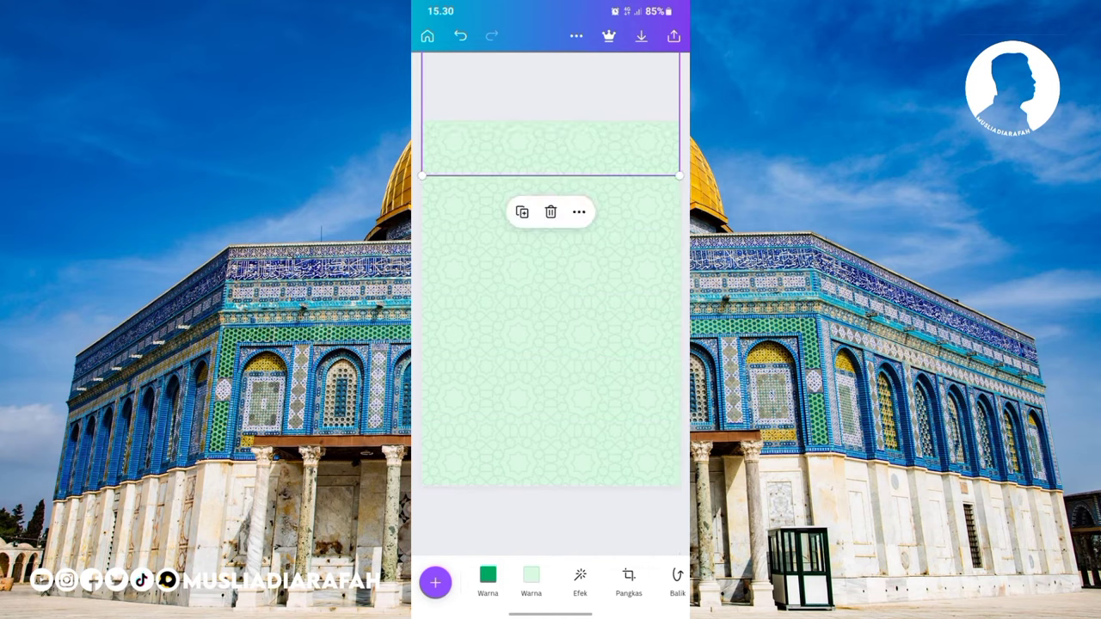
# - Lock the full-page pattern background with Lainnya > Kunci and deselect it
pyautogui.moveTo(654, 580); pyautogui.dragTo(481, 581)
pyautogui.click(664, 580)
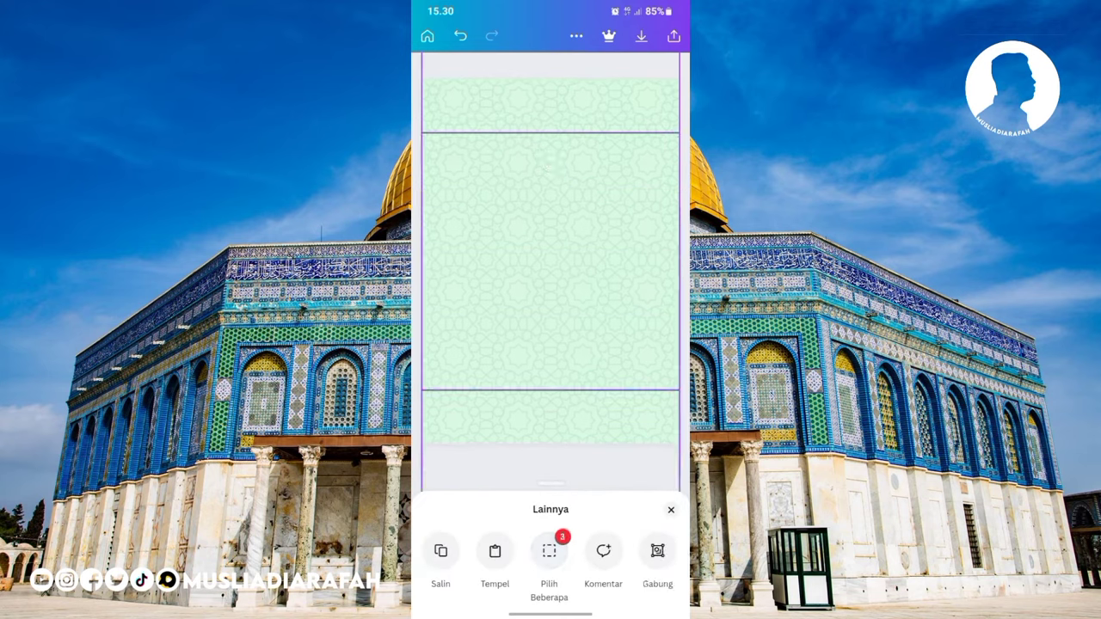
pyautogui.moveTo(602, 550); pyautogui.dragTo(526, 551)
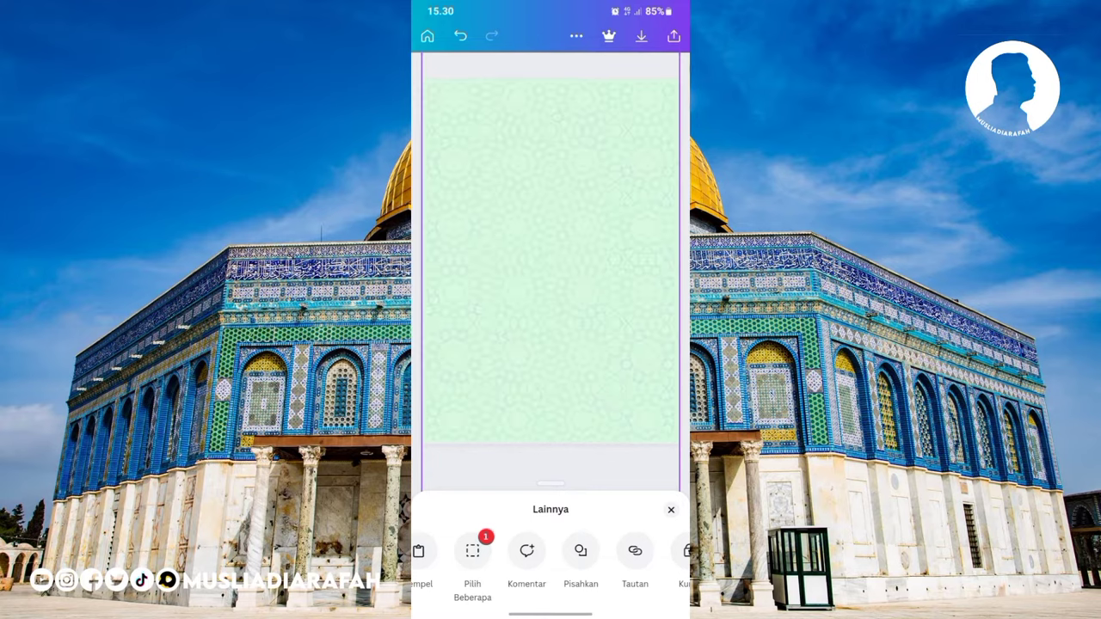
pyautogui.click(684, 553)
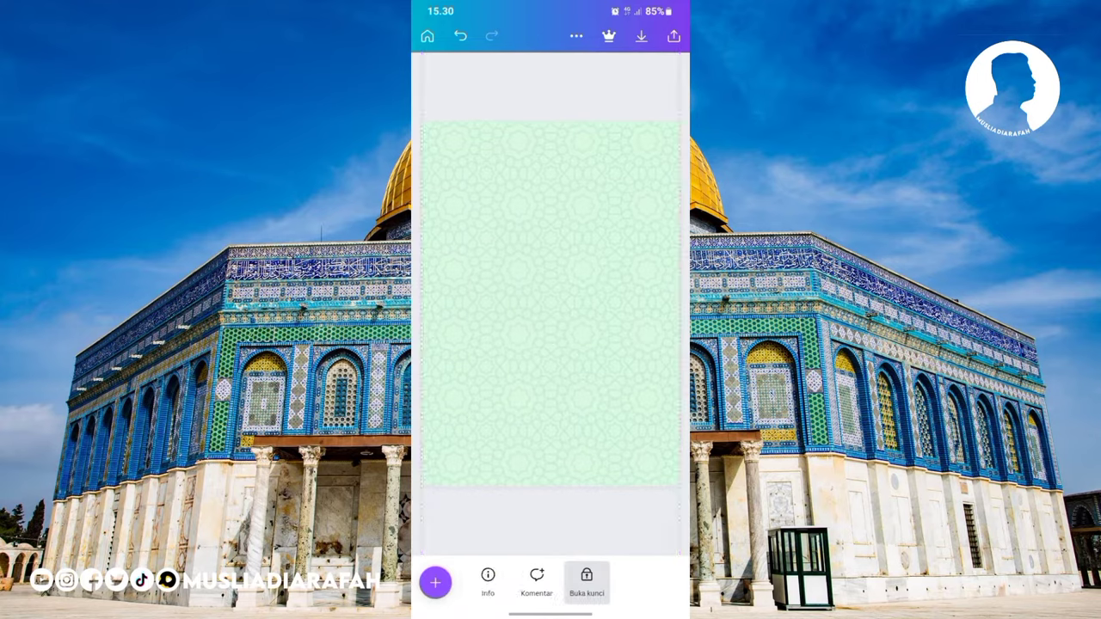
pyautogui.press('Escape')
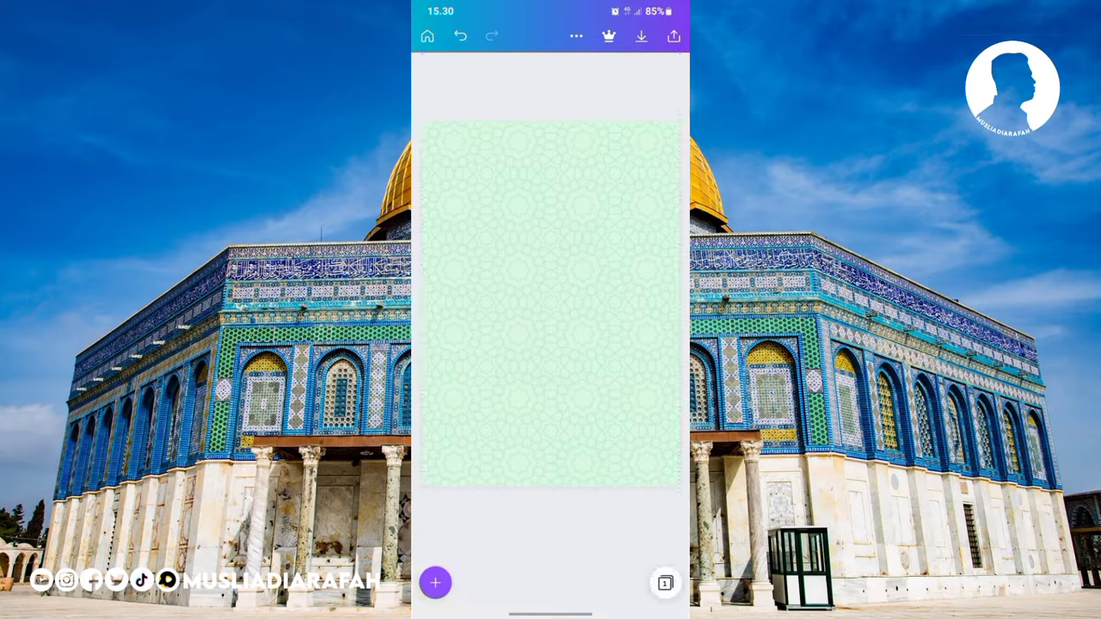
pyautogui.click(435, 584)
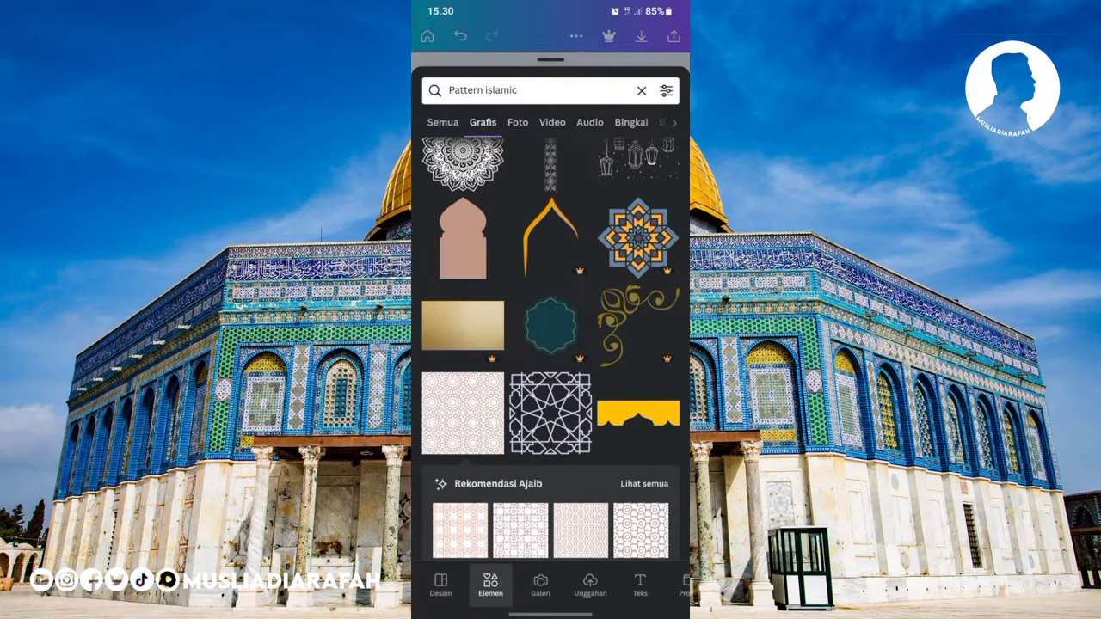
# - Search elements for 'Gurun pasir' and show only the graphics results
pyautogui.scroll(-3, 550, 344)
pyautogui.scroll(5, 551, 344)
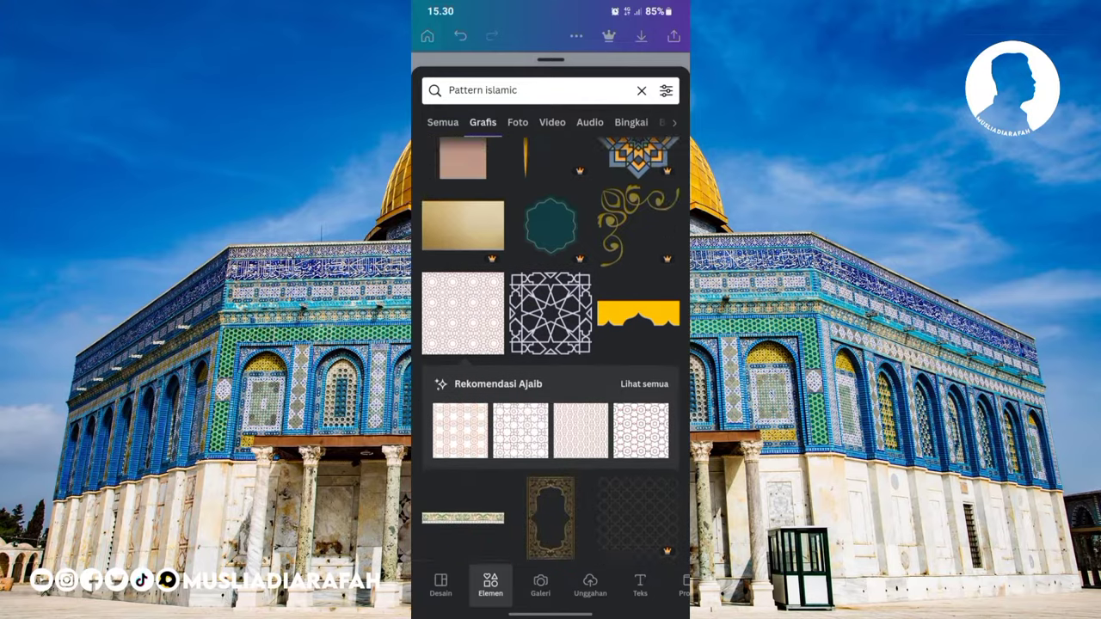
pyautogui.click(641, 91)
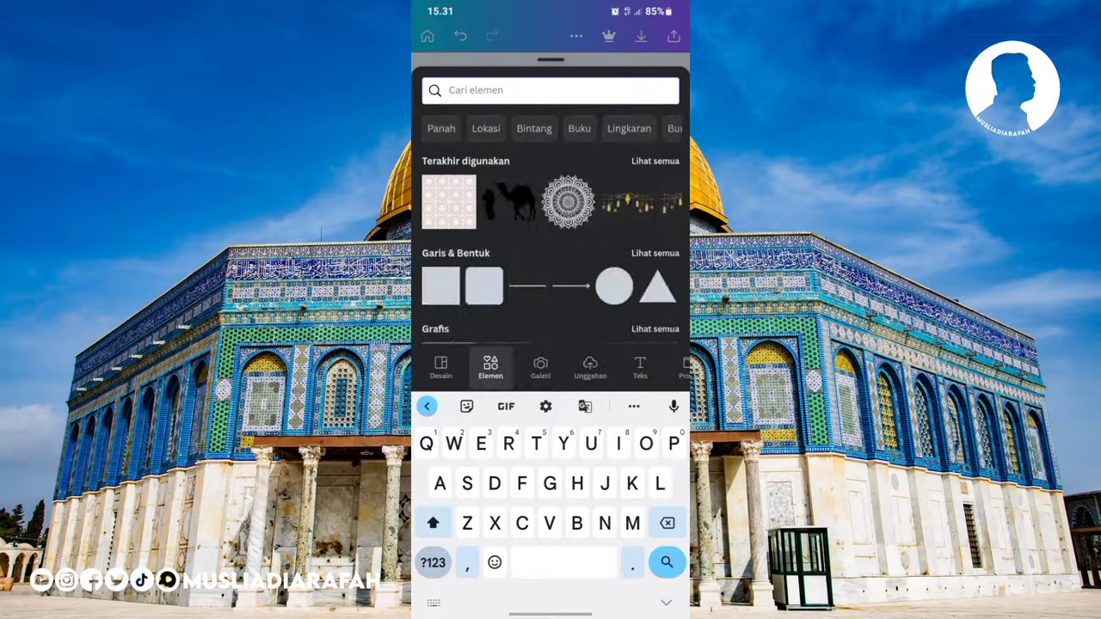
pyautogui.write('Gurun ')
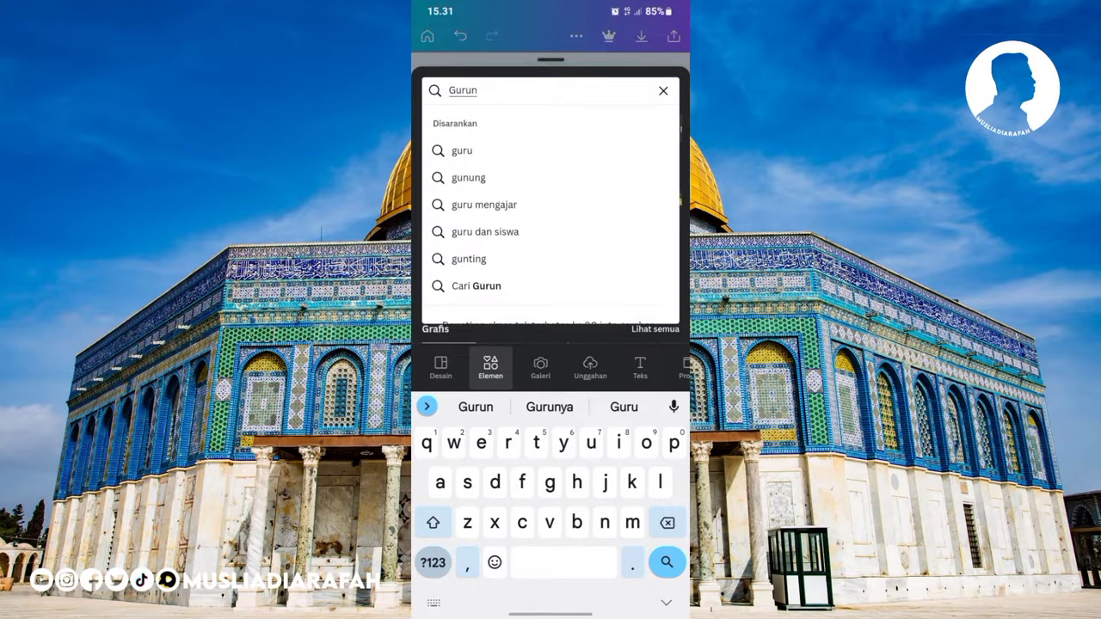
pyautogui.write('pas')
pyautogui.click(550, 407)
pyautogui.click(667, 562)
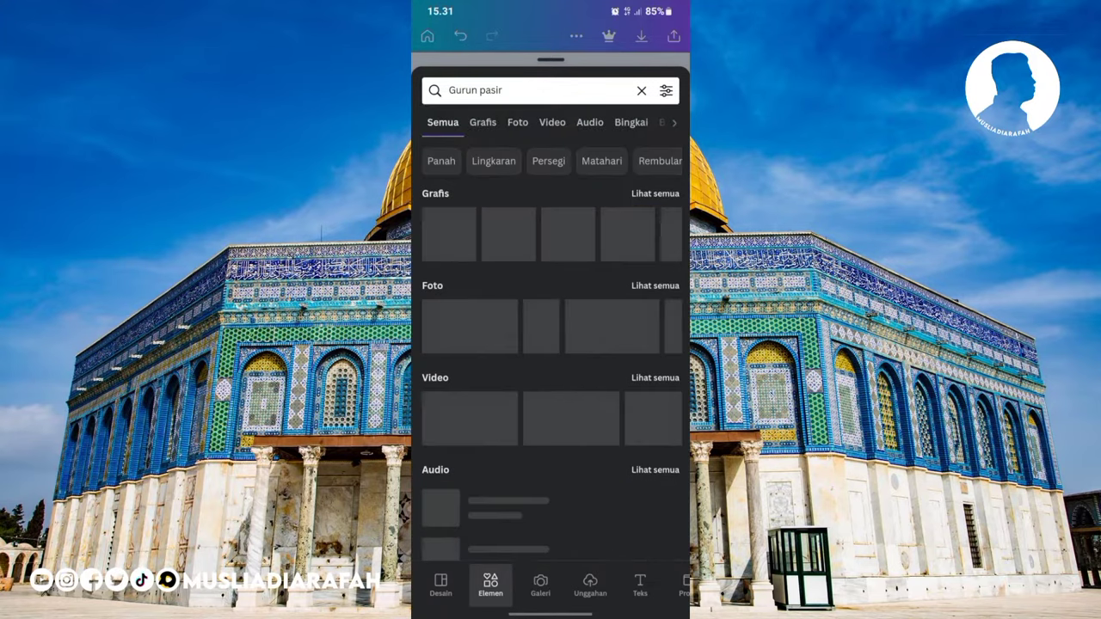
pyautogui.click(483, 122)
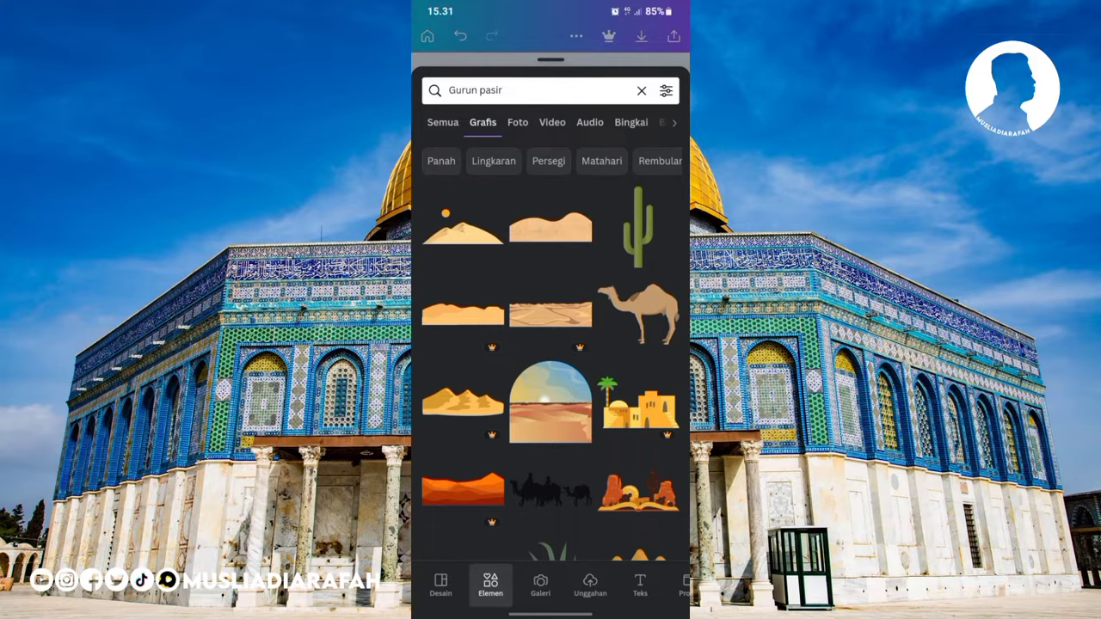
pyautogui.scroll(-2, 551, 345)
pyautogui.scroll(2, 551, 344)
# - Add the flat sand dune graphic and recolour both its tones black
pyautogui.click(551, 227)
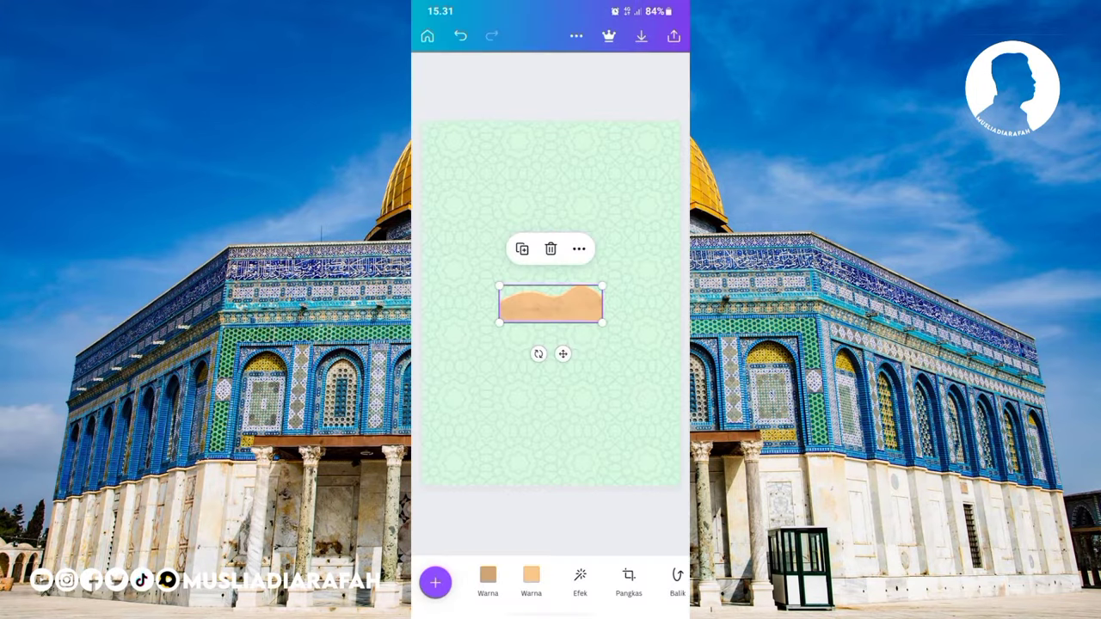
pyautogui.click(488, 581)
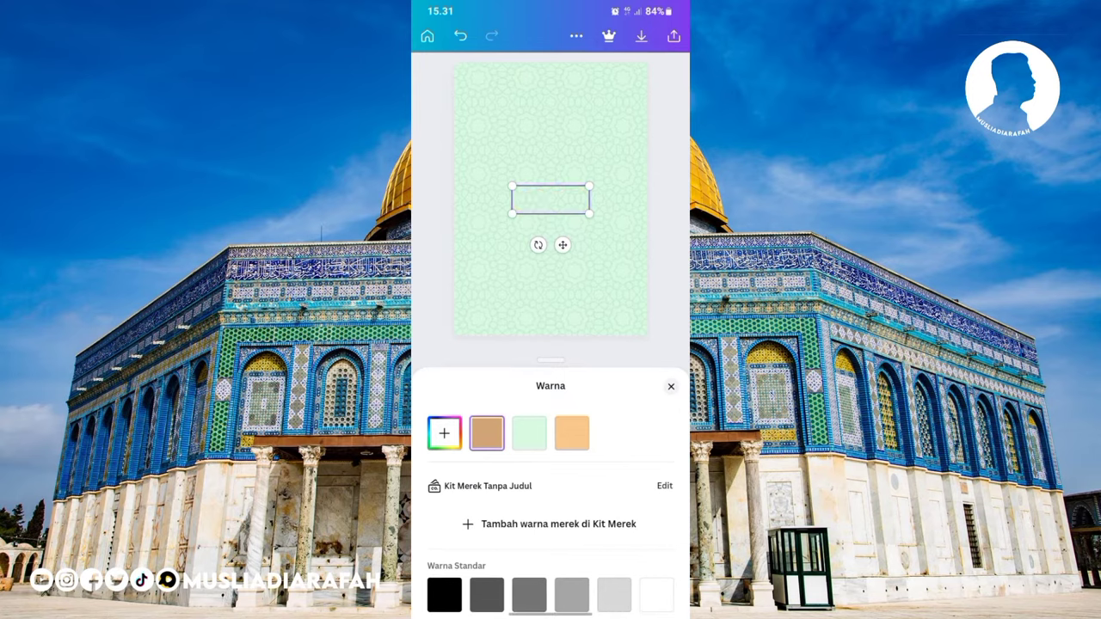
pyautogui.click(671, 386)
pyautogui.click(531, 578)
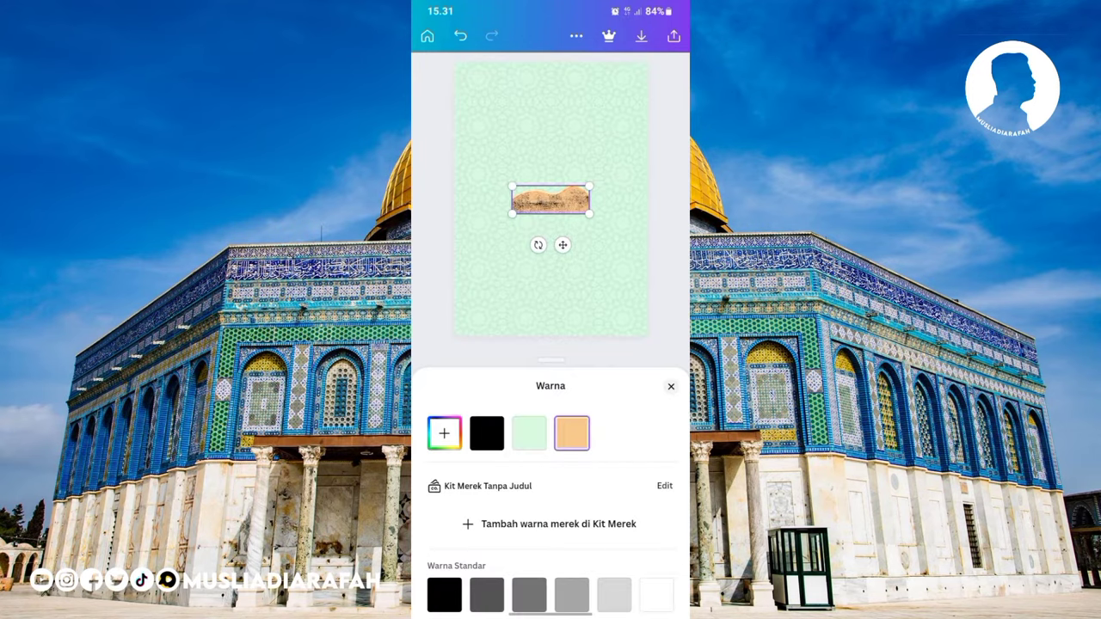
pyautogui.click(487, 433)
pyautogui.click(671, 386)
# - Mirror the black dune horizontally and stretch it across the poster's bottom edge
pyautogui.click(676, 572)
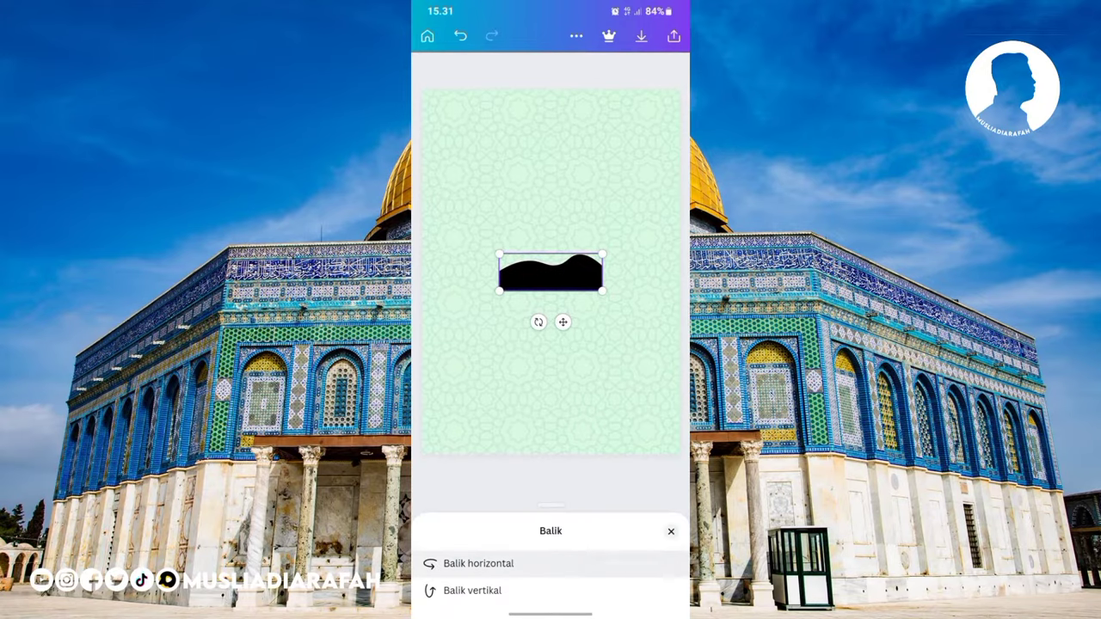
pyautogui.click(478, 563)
pyautogui.moveTo(499, 291); pyautogui.dragTo(422, 318)
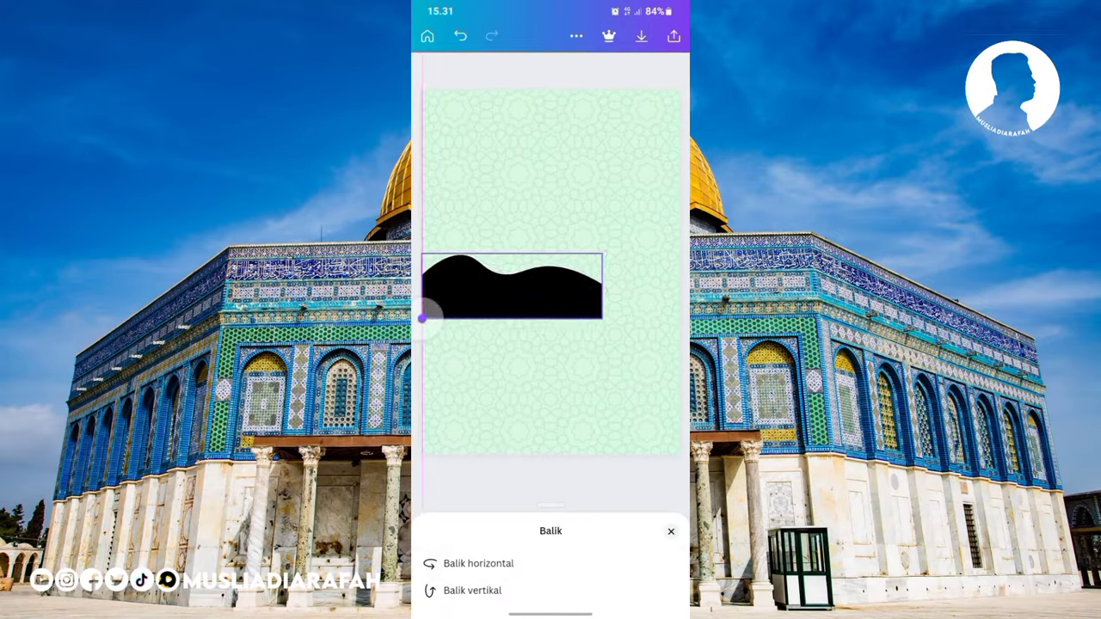
pyautogui.moveTo(603, 253); pyautogui.dragTo(683, 224)
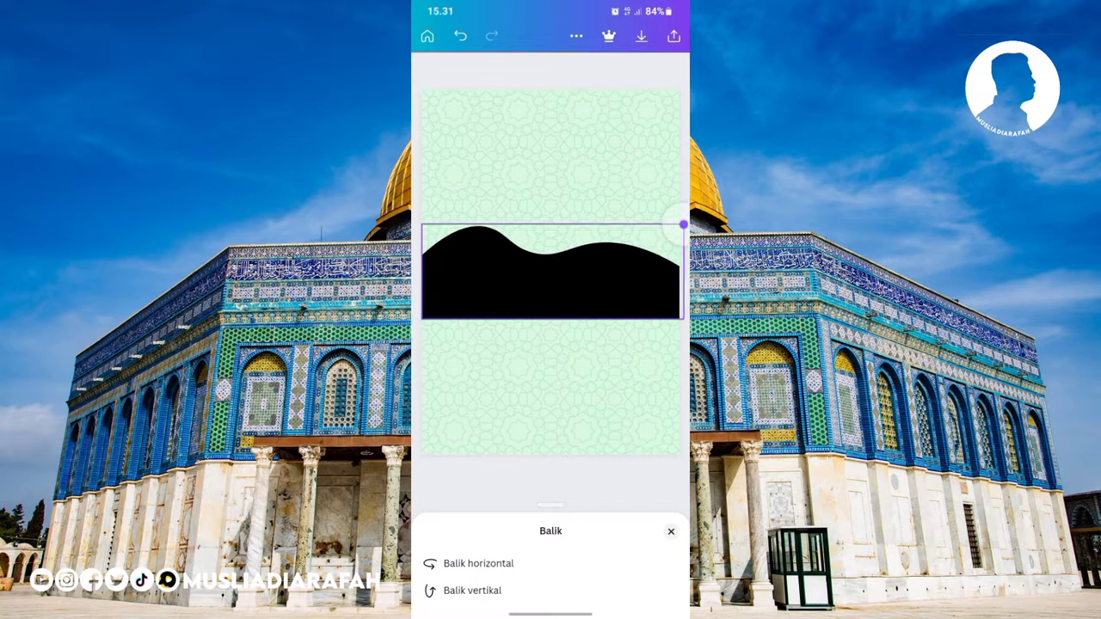
pyautogui.moveTo(551, 275)
pyautogui.mouseDown()
pyautogui.moveTo(546, 450)
pyautogui.moveTo(551, 428)
pyautogui.mouseUp()
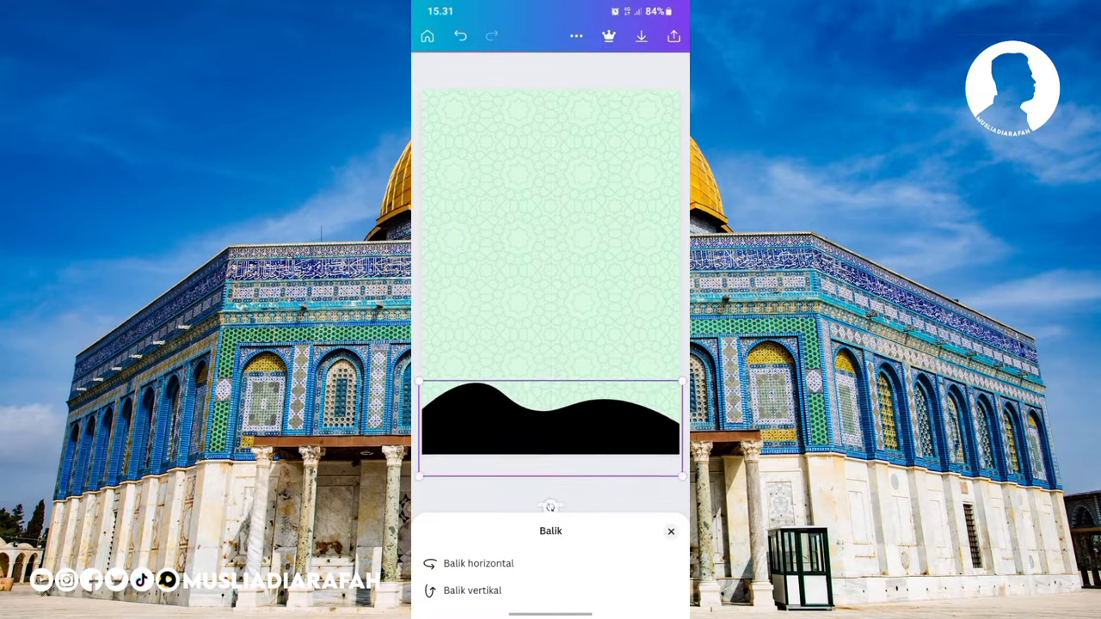
pyautogui.click(671, 531)
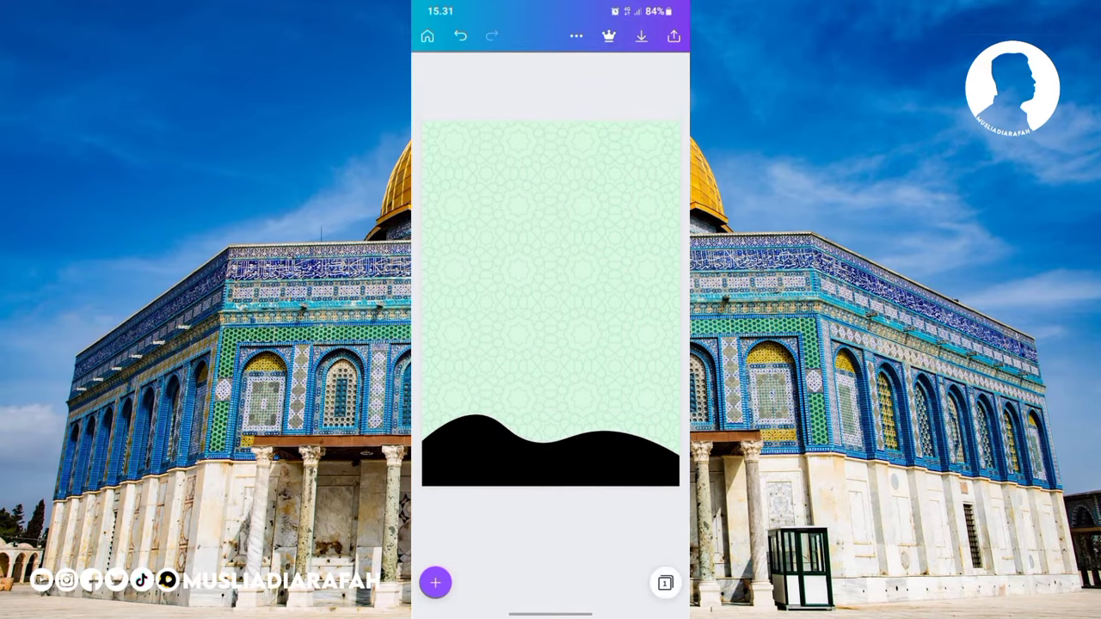
# - Insert a second tan desert graphic from Rekomendasi ajaib
pyautogui.click(435, 582)
pyautogui.click(644, 297)
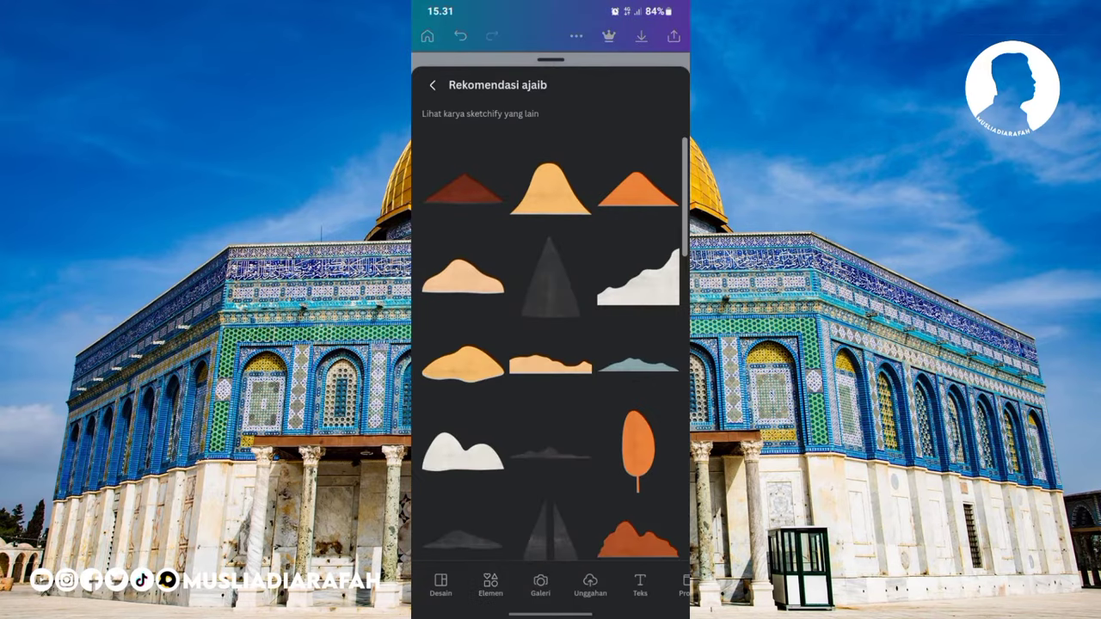
pyautogui.click(550, 364)
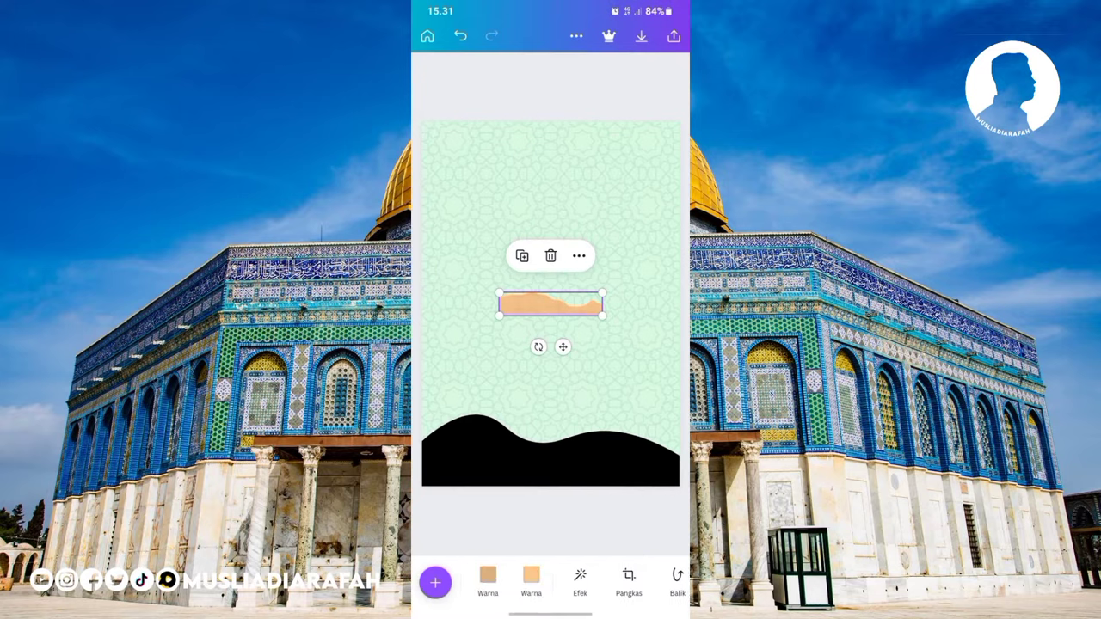
# - Widen the second desert shape to full width and make it dark grey
pyautogui.moveTo(499, 320); pyautogui.dragTo(423, 332)
pyautogui.moveTo(602, 293); pyautogui.dragTo(687, 273)
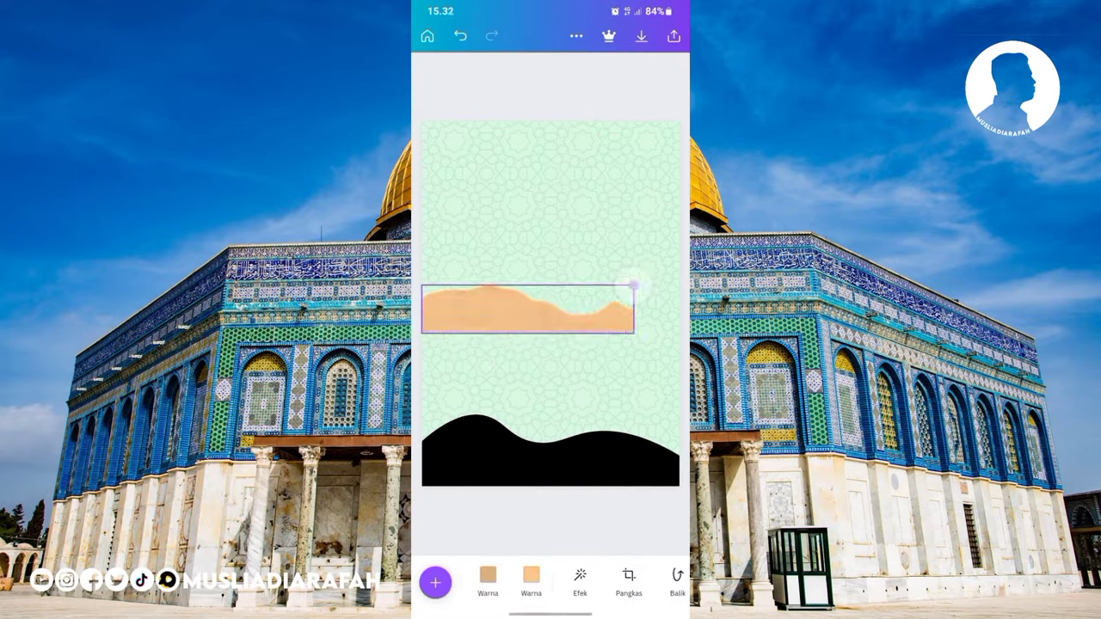
pyautogui.click(487, 576)
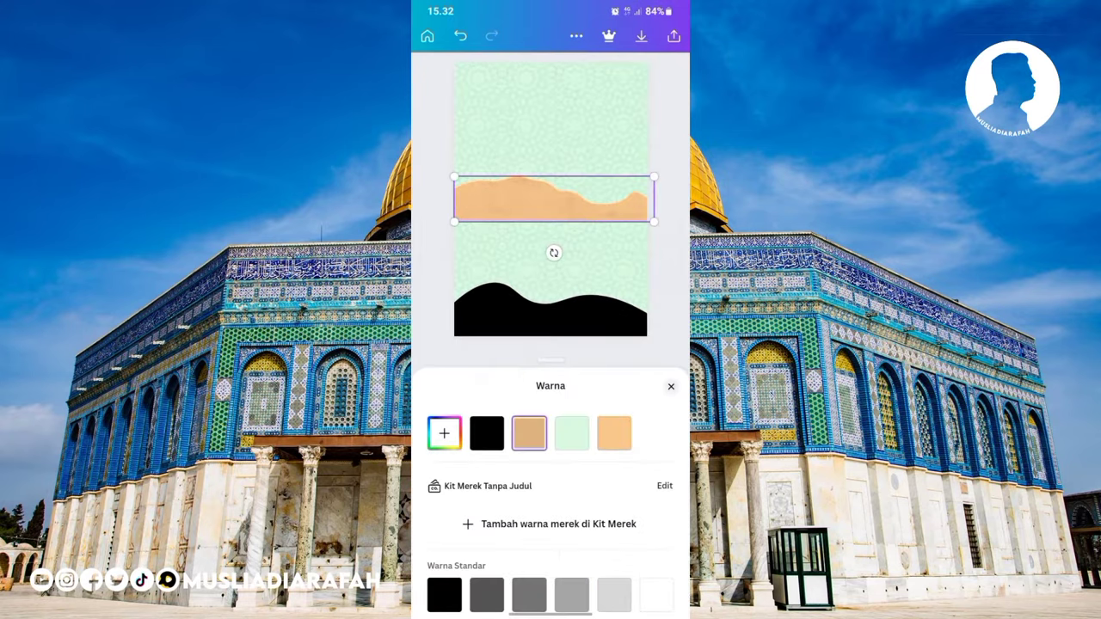
pyautogui.click(461, 35)
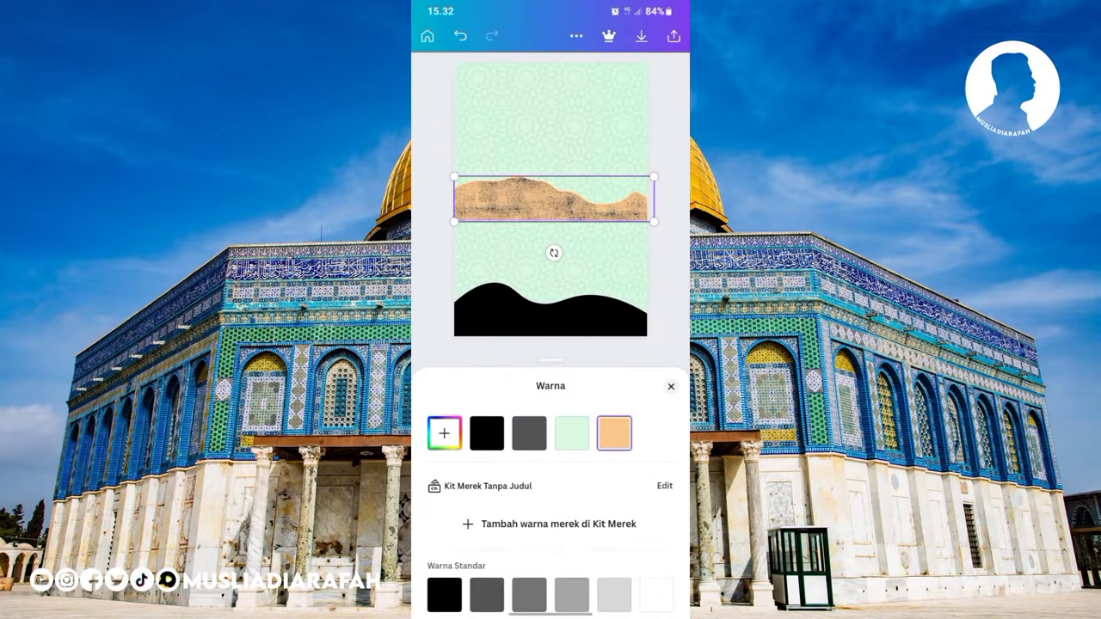
pyautogui.click(529, 433)
pyautogui.click(672, 387)
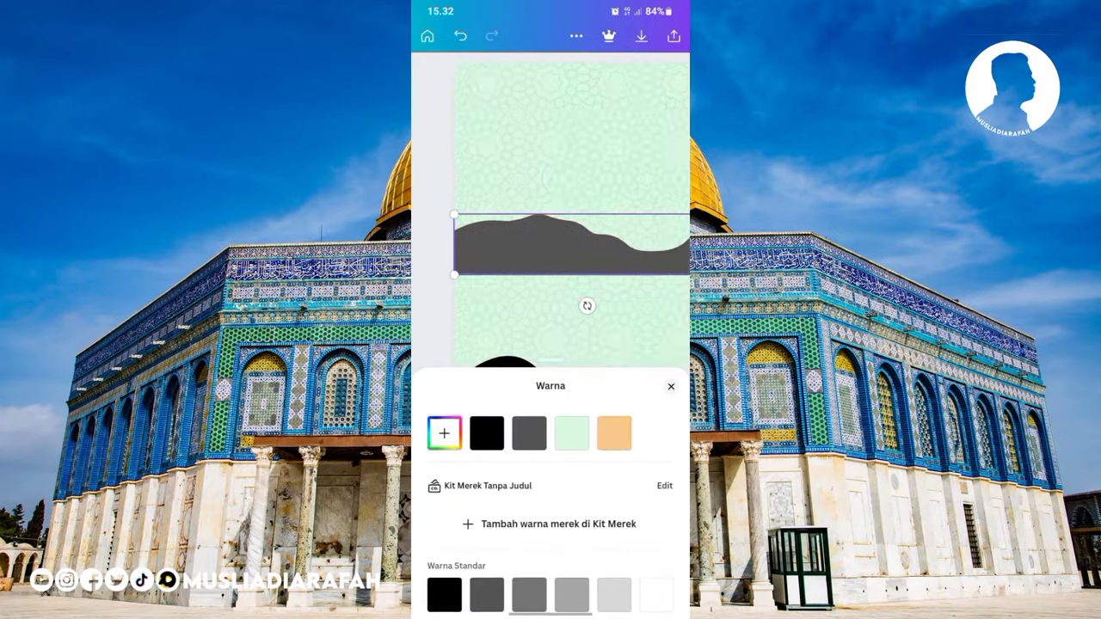
# - Mirror the grey shape horizontally and layer it over the black hills
pyautogui.click(678, 582)
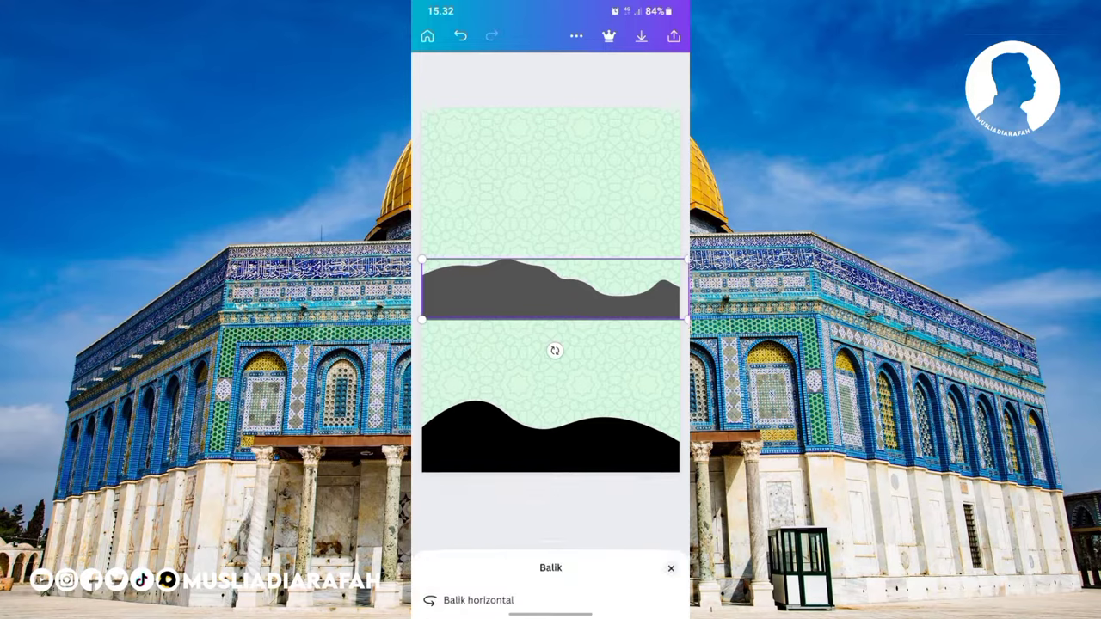
pyautogui.click(443, 562)
pyautogui.click(550, 305)
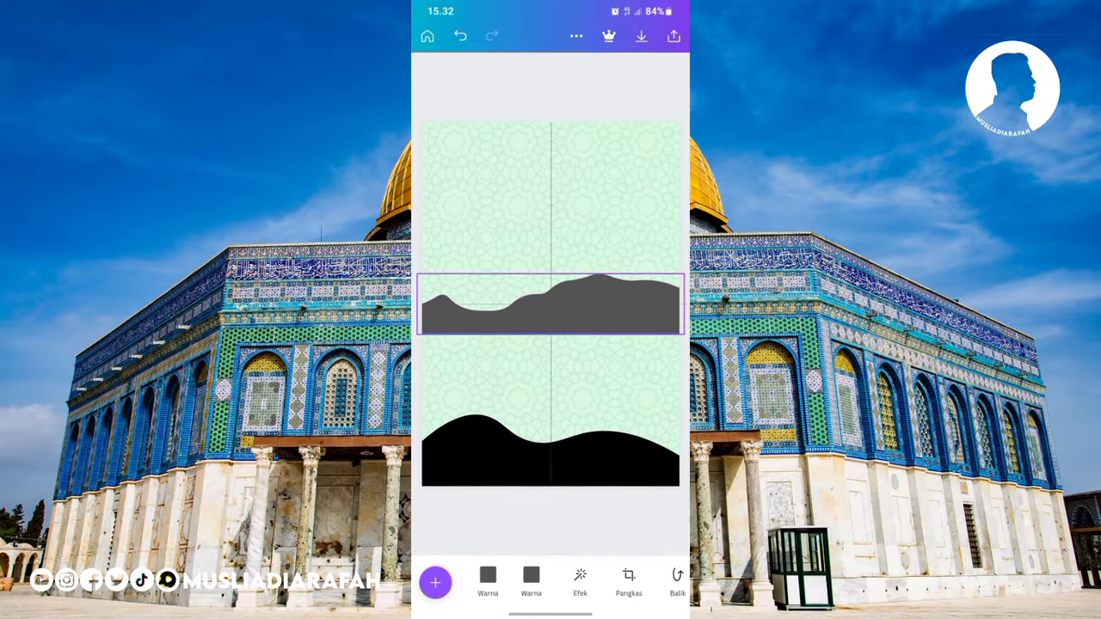
pyautogui.moveTo(551, 305); pyautogui.dragTo(548, 473)
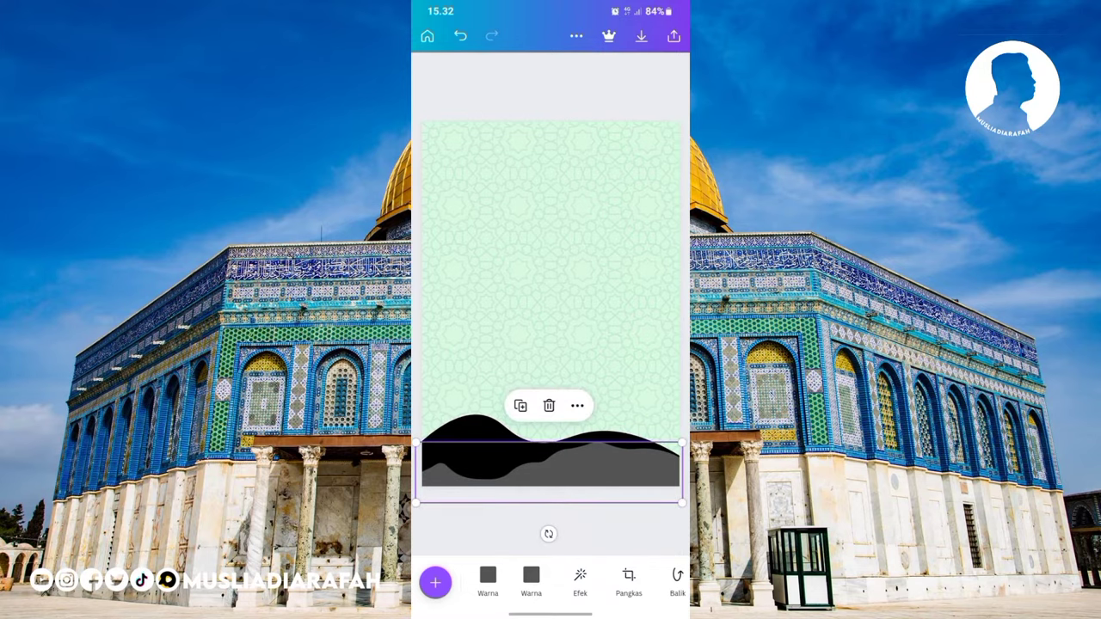
pyautogui.click(550, 520)
# - Add a mountain graphic and recolour both its tones light grey
pyautogui.click(436, 583)
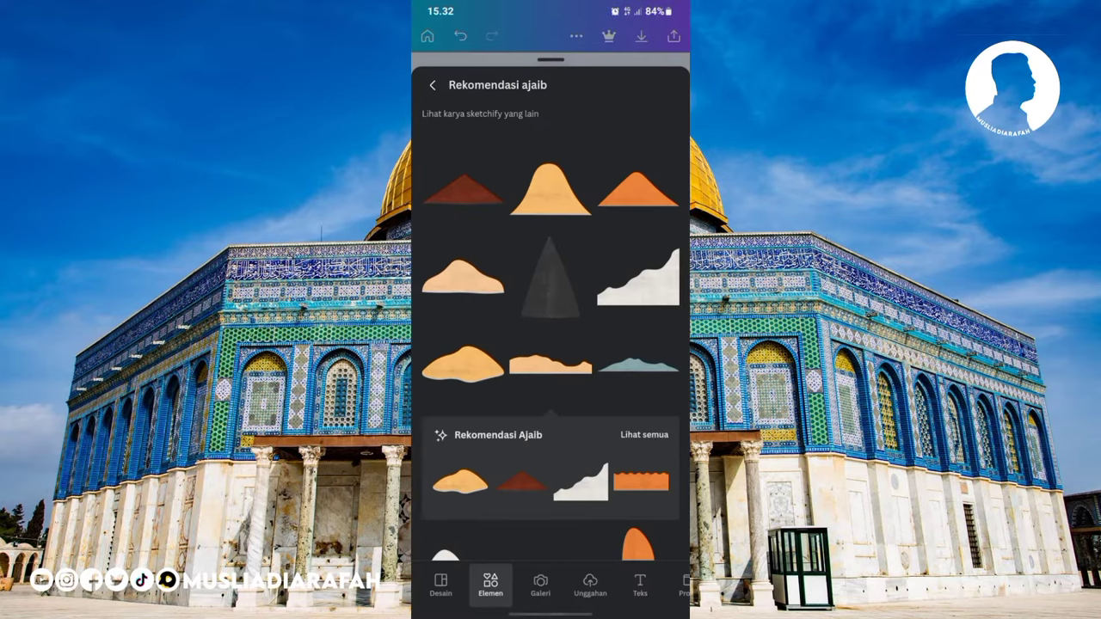
pyautogui.click(638, 366)
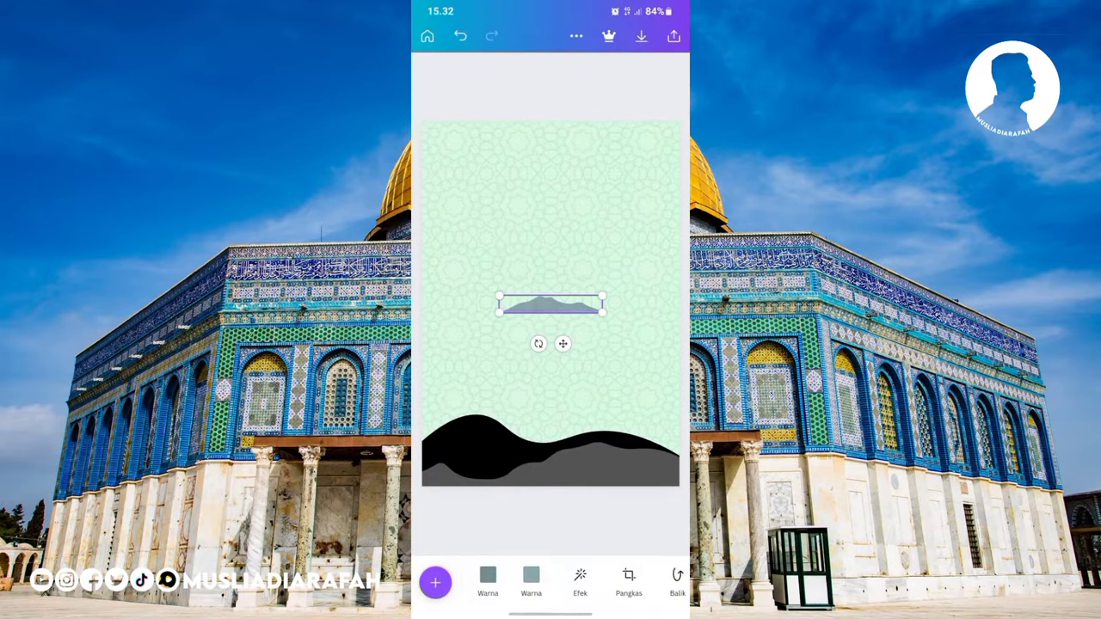
pyautogui.click(487, 580)
pyautogui.click(671, 387)
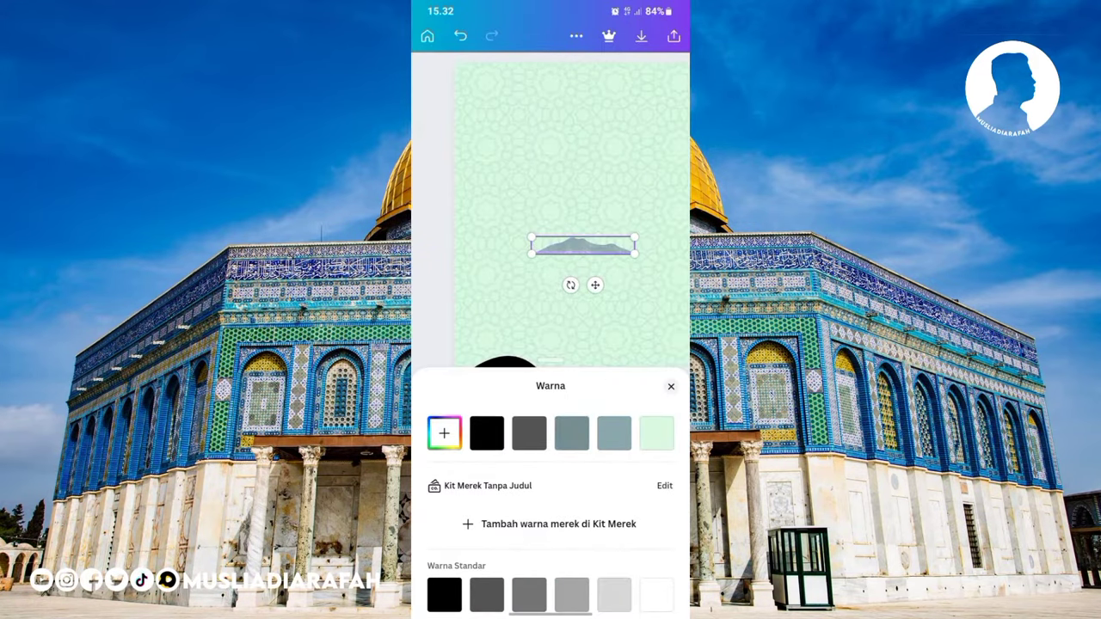
pyautogui.click(531, 583)
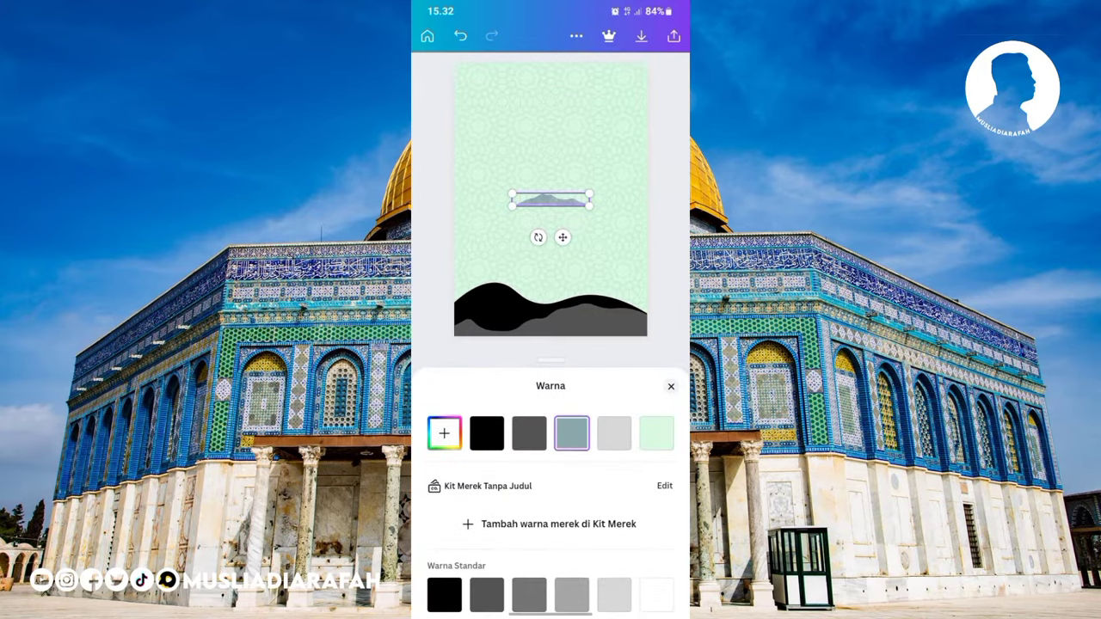
pyautogui.click(614, 594)
pyautogui.click(671, 386)
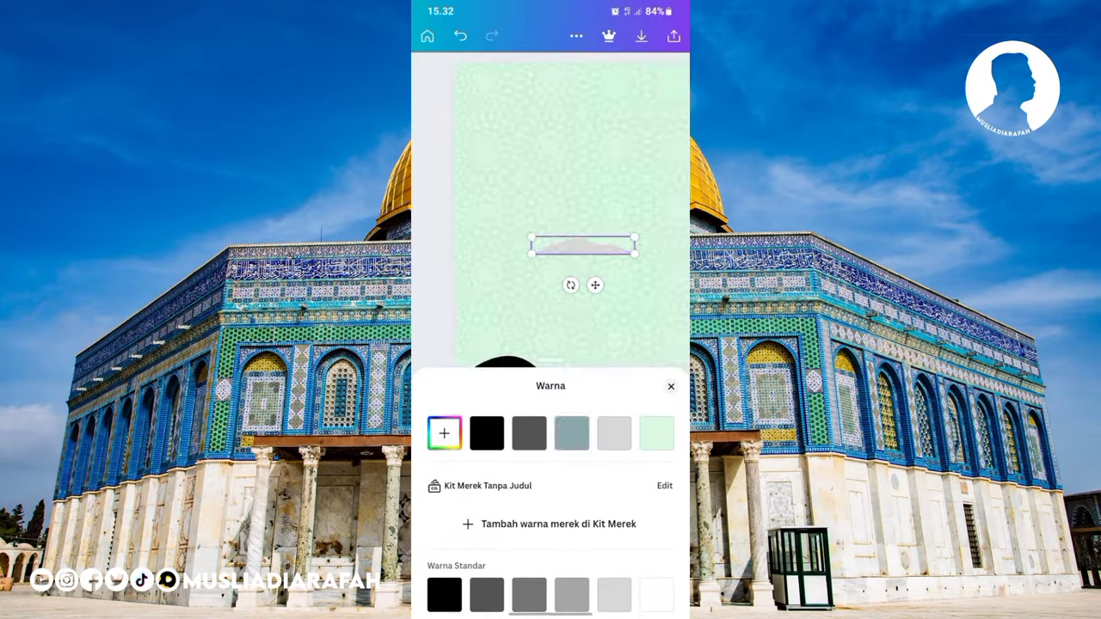
# - Widen the mountain and rest it on the black hills at the bottom right
pyautogui.moveTo(496, 314); pyautogui.dragTo(435, 322)
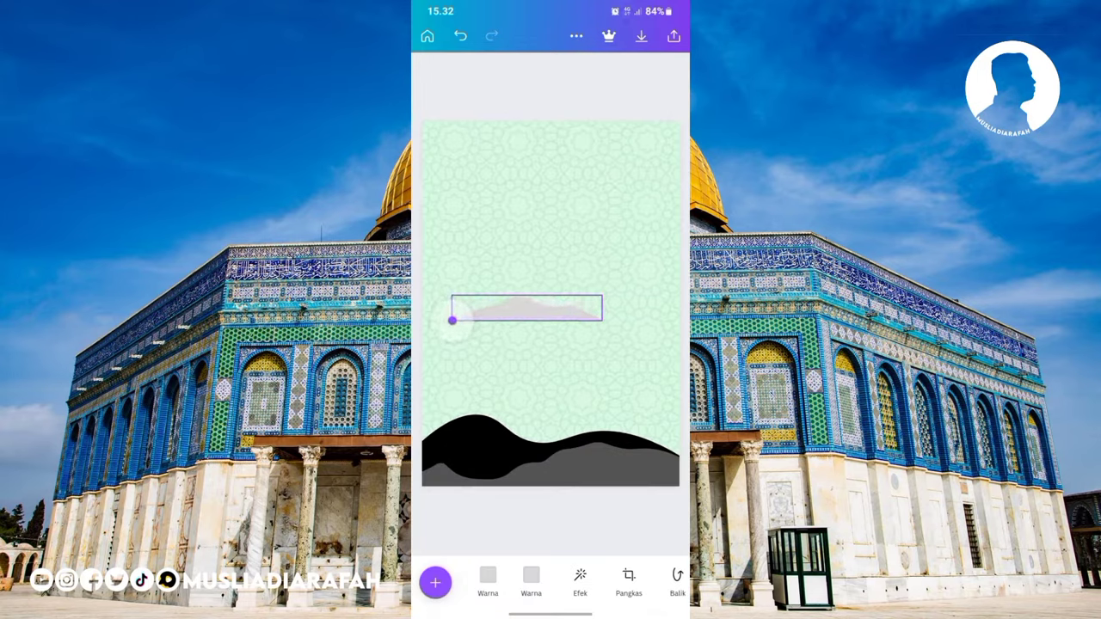
pyautogui.moveTo(519, 309); pyautogui.dragTo(595, 390)
pyautogui.moveTo(510, 404)
pyautogui.mouseDown()
pyautogui.moveTo(491, 427)
pyautogui.moveTo(434, 437)
pyautogui.mouseUp()
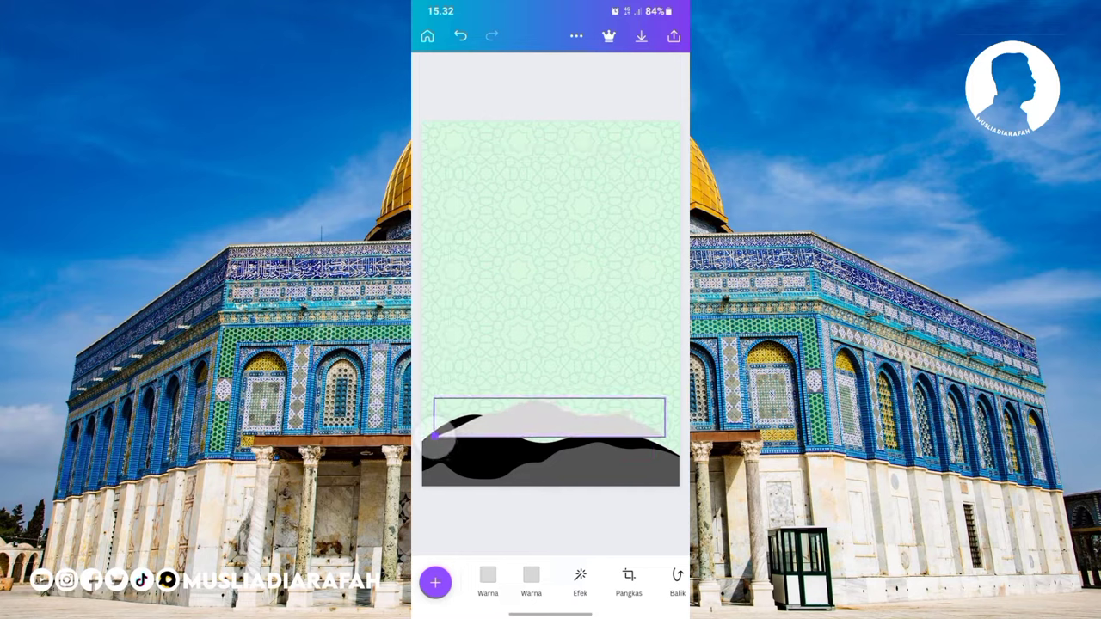
pyautogui.moveTo(550, 418)
pyautogui.mouseDown()
pyautogui.moveTo(591, 421)
pyautogui.moveTo(576, 431)
pyautogui.mouseUp()
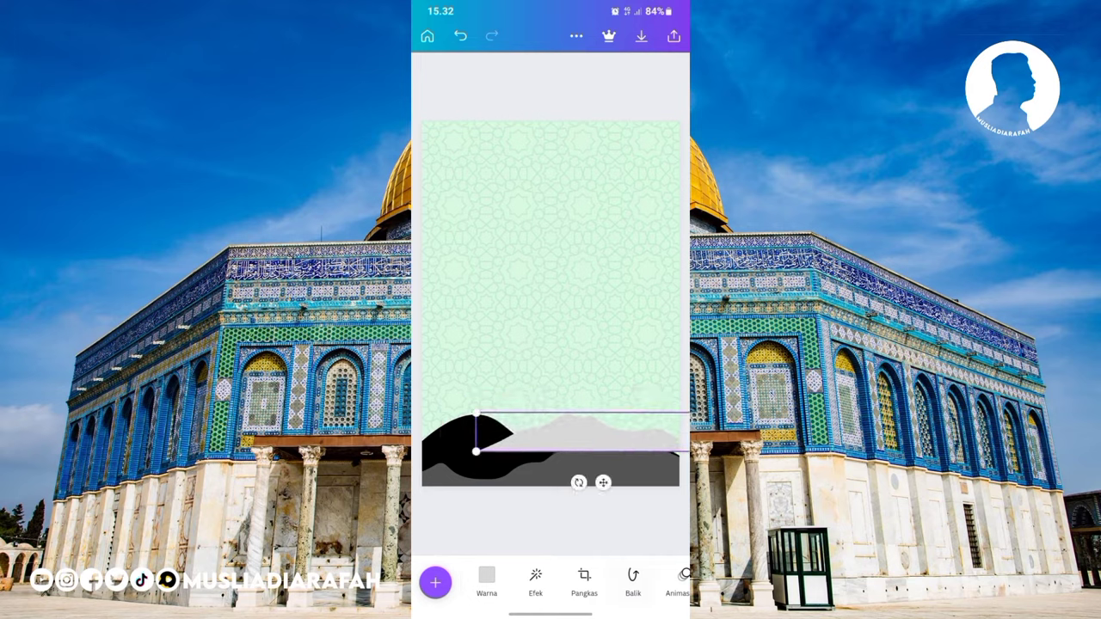
# - Send the grey mountain shape back a layer, behind the black hill
pyautogui.click(633, 583)
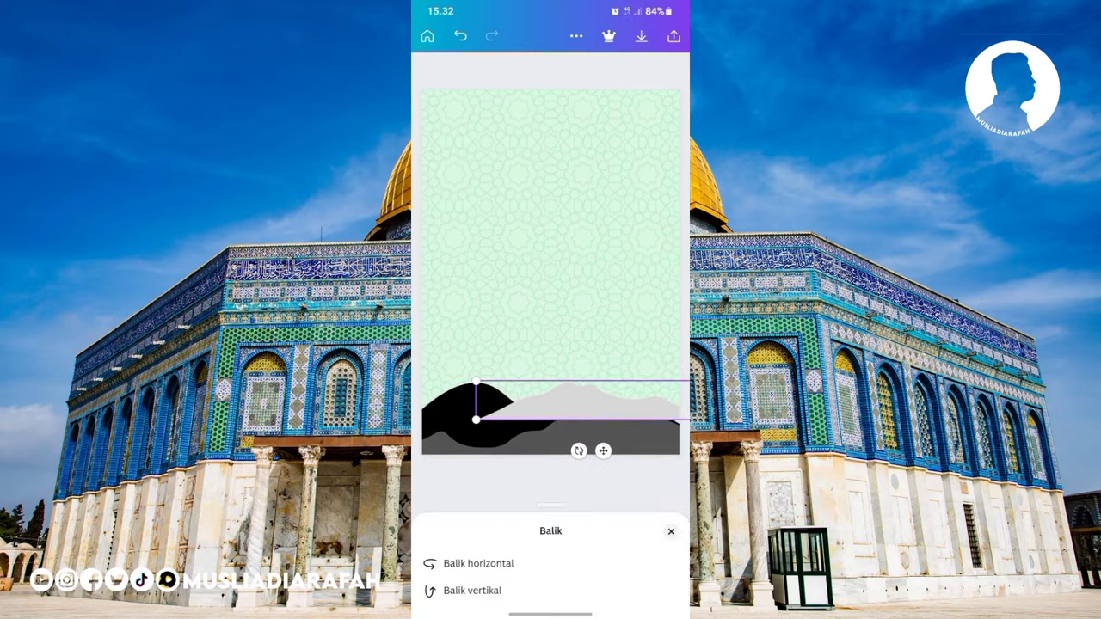
pyautogui.click(671, 531)
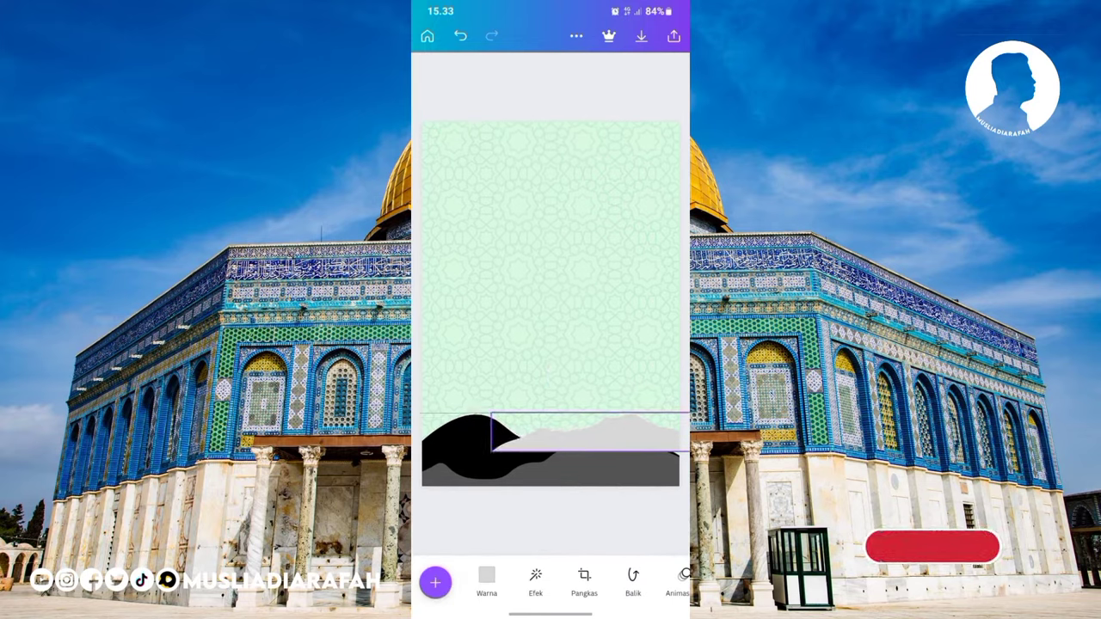
pyautogui.click(634, 583)
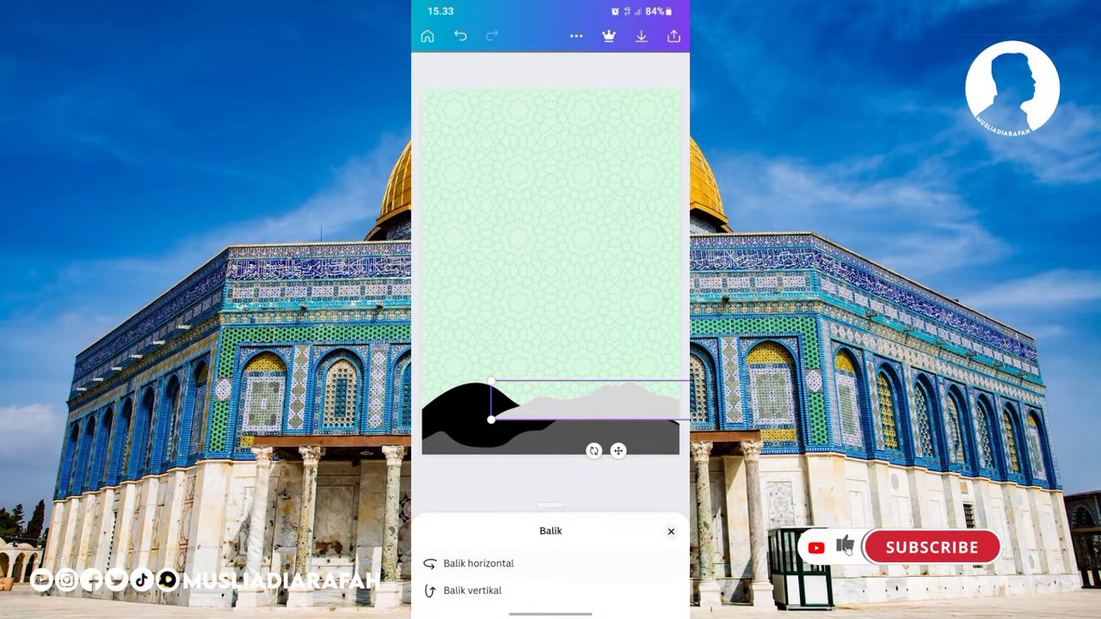
pyautogui.click(671, 530)
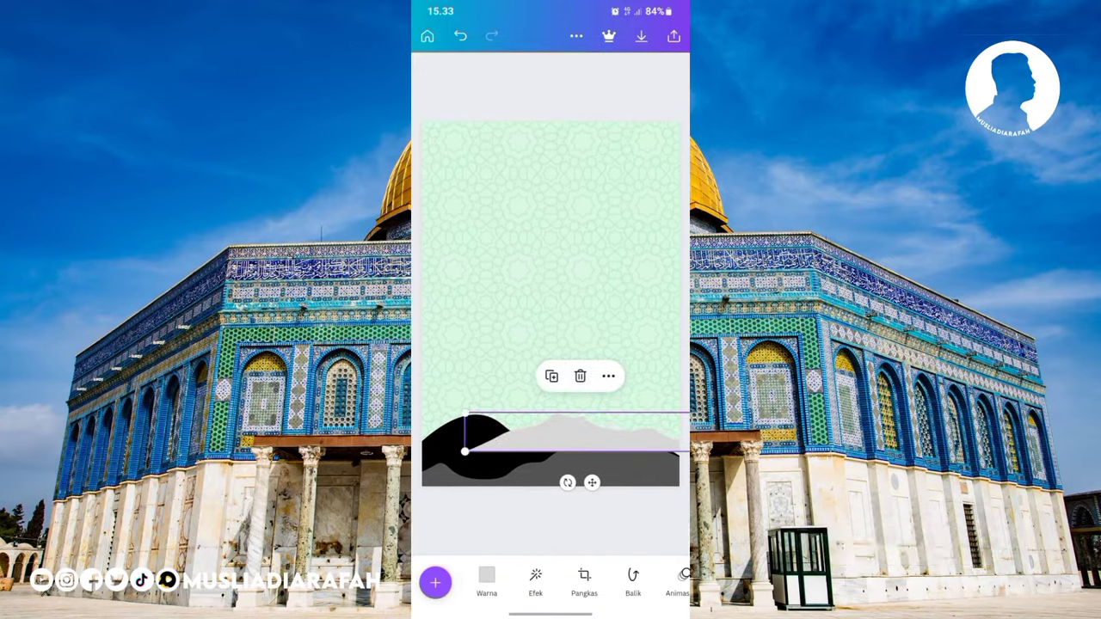
pyautogui.moveTo(636, 583); pyautogui.dragTo(468, 583)
pyautogui.click(620, 583)
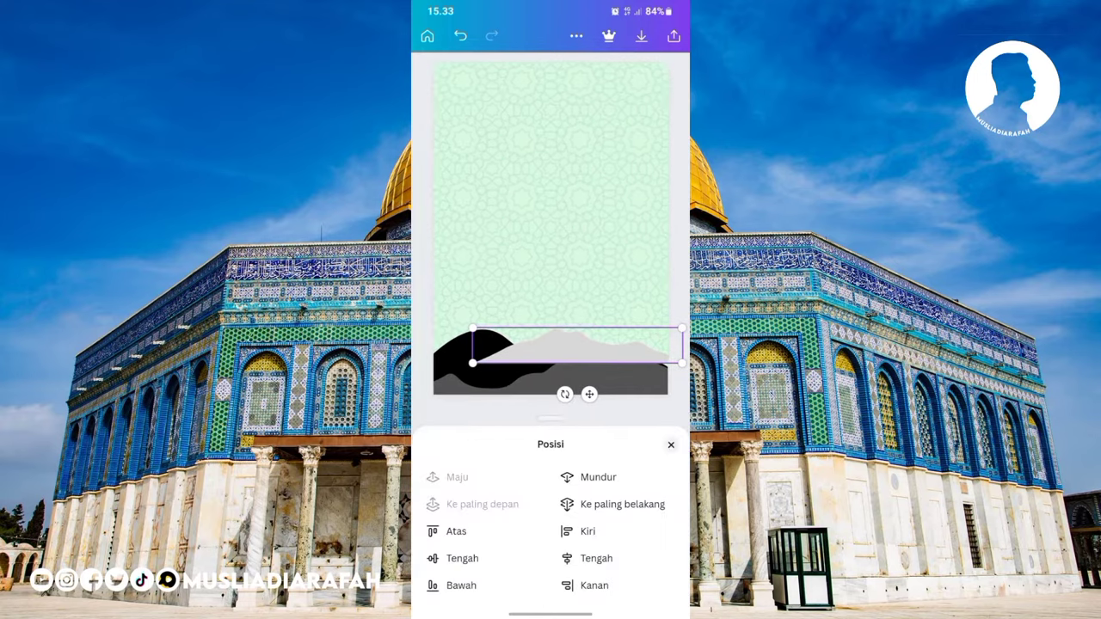
pyautogui.click(598, 477)
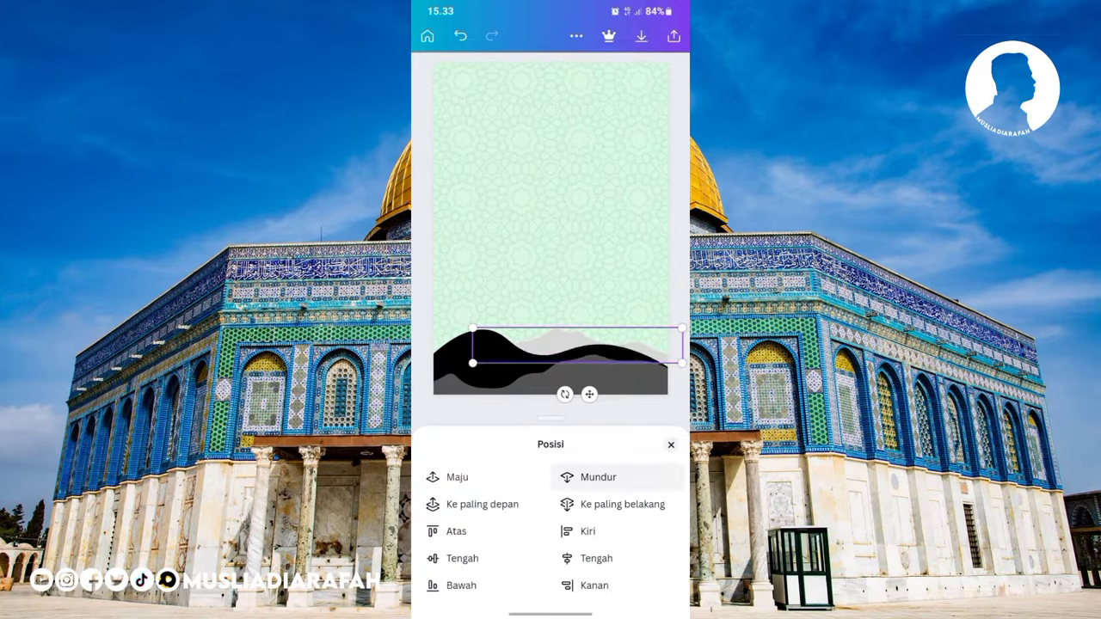
pyautogui.click(671, 445)
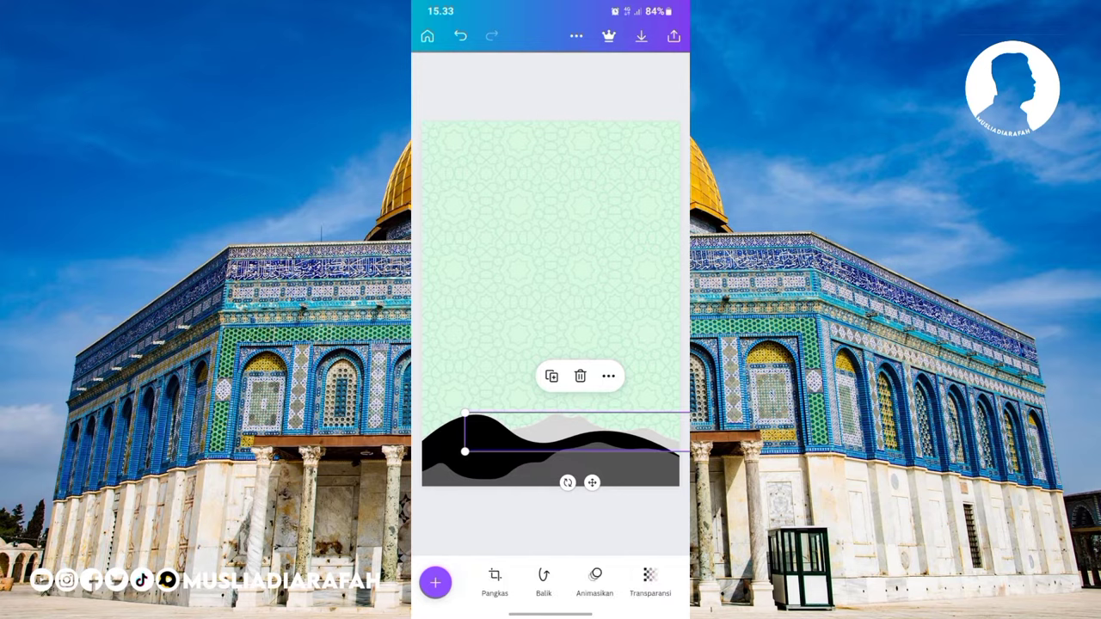
# - Move the grey mountain left and enlarge it up and leftward across the bottom
pyautogui.moveTo(577, 432); pyautogui.dragTo(555, 432)
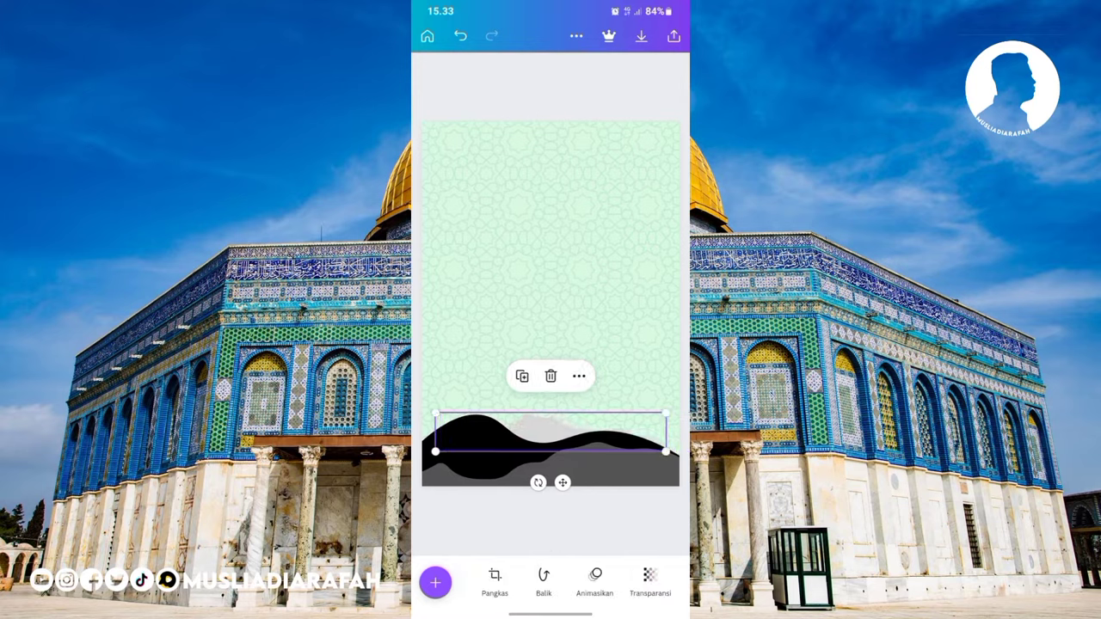
pyautogui.moveTo(436, 413); pyautogui.dragTo(416, 409)
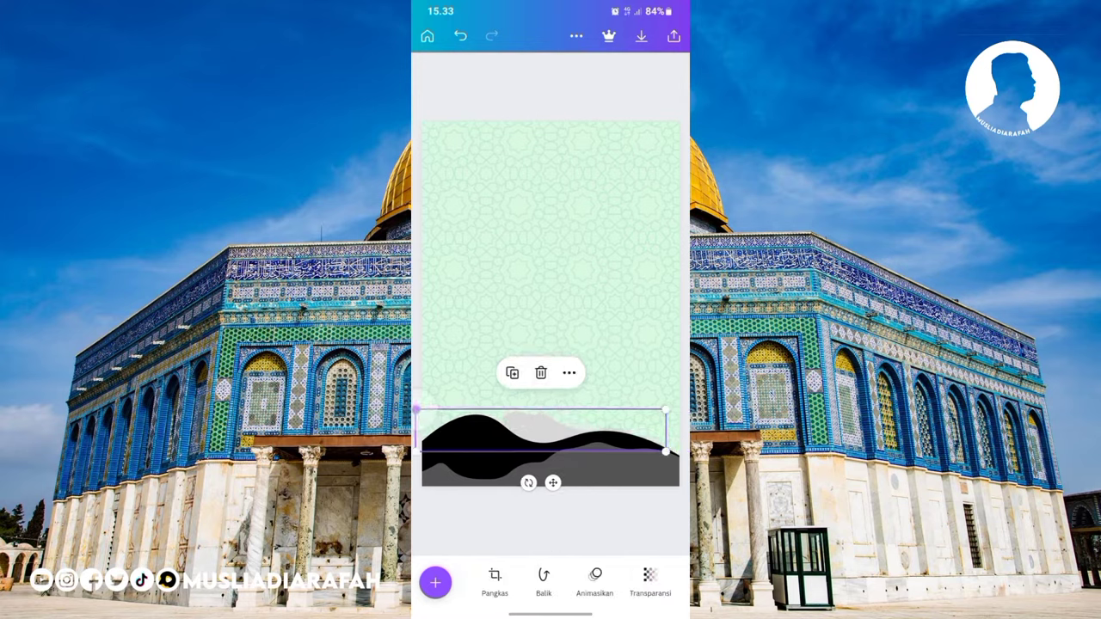
pyautogui.click(550, 516)
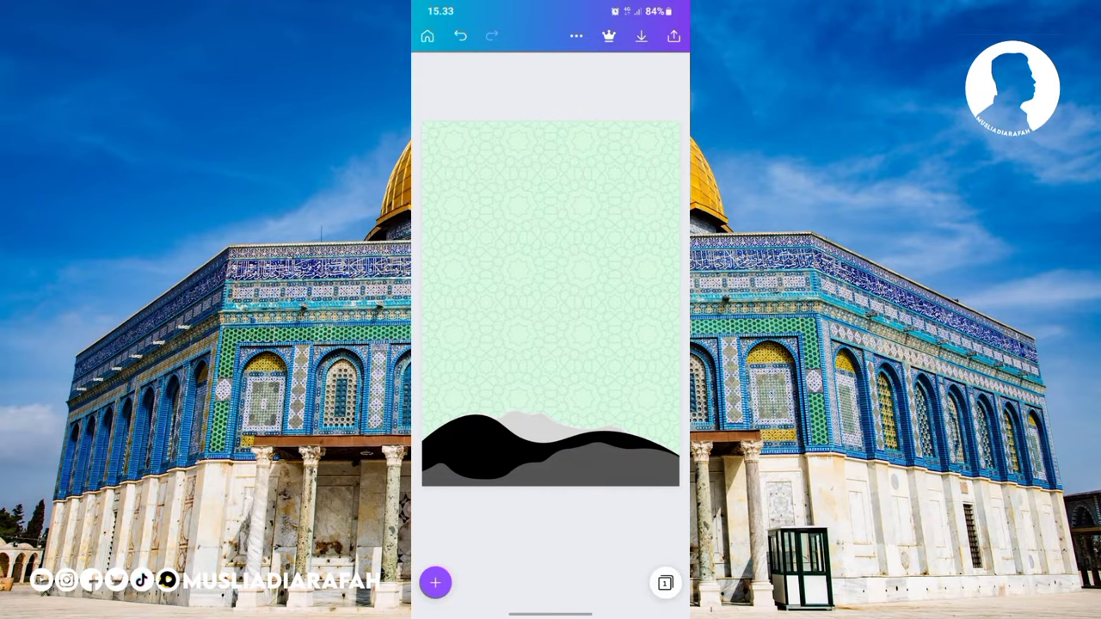
pyautogui.click(436, 582)
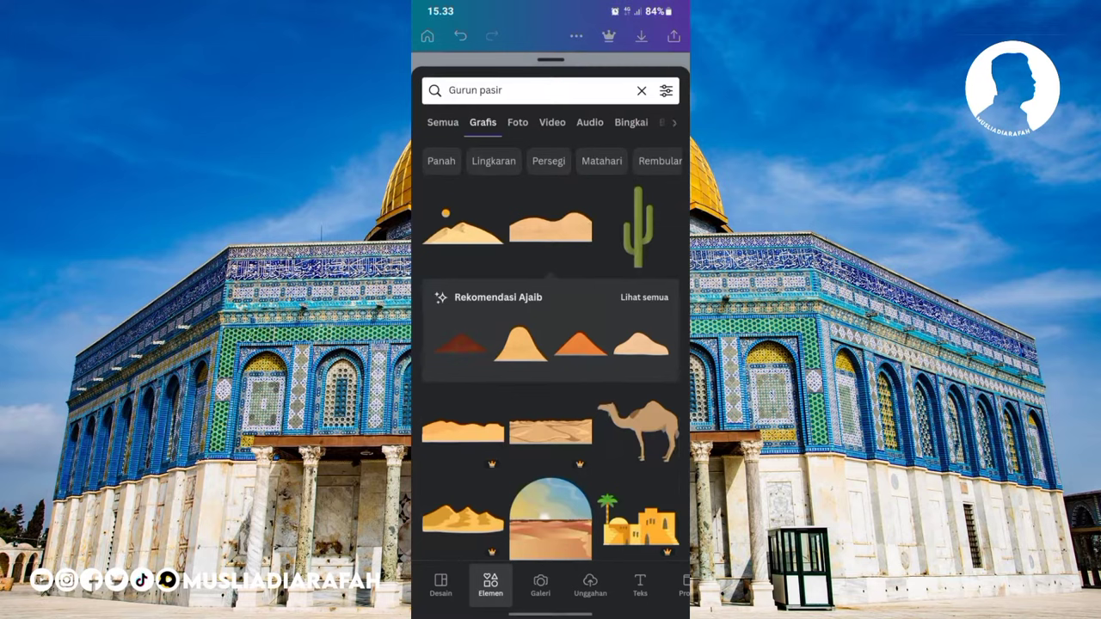
# - Search elements for 'Unta' and filter the results to graphics
pyautogui.click(517, 90)
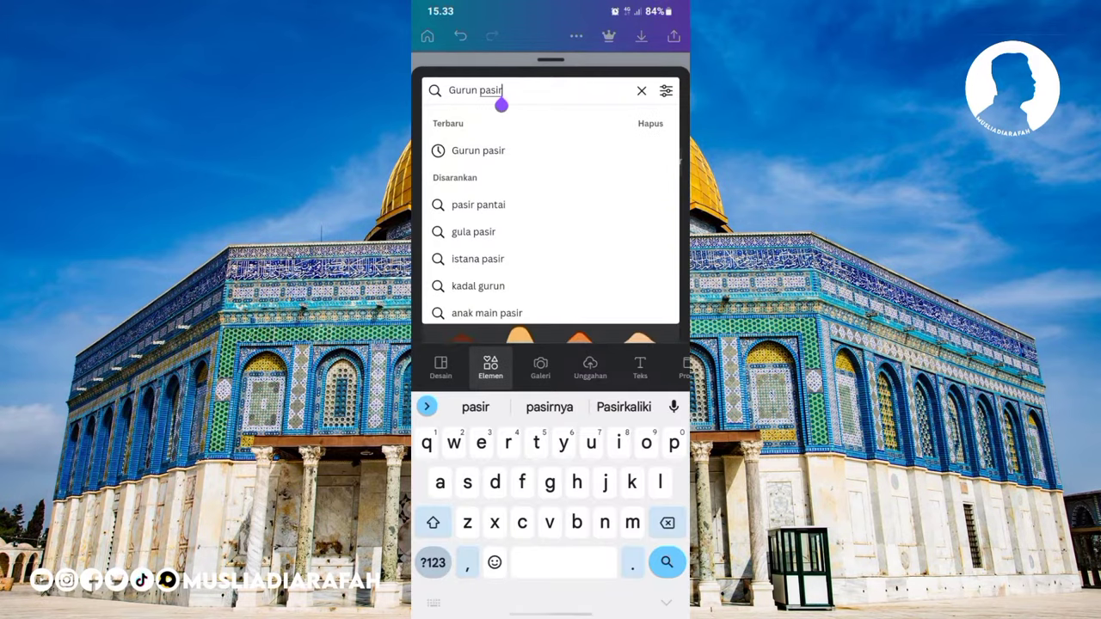
pyautogui.click(641, 90)
pyautogui.write('Unta')
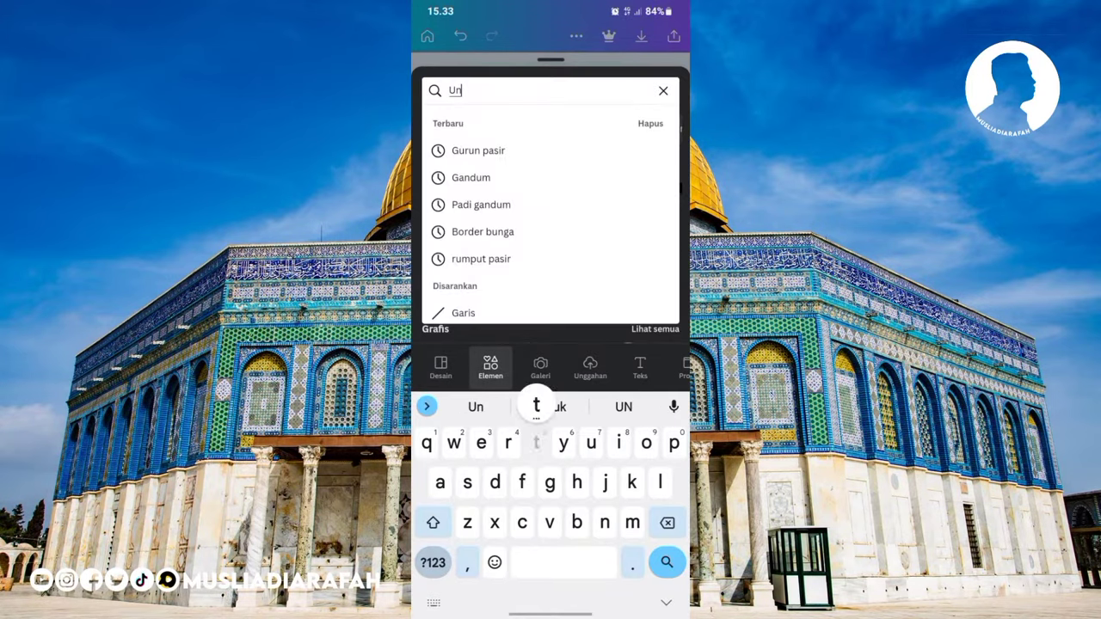
pyautogui.press('Return')
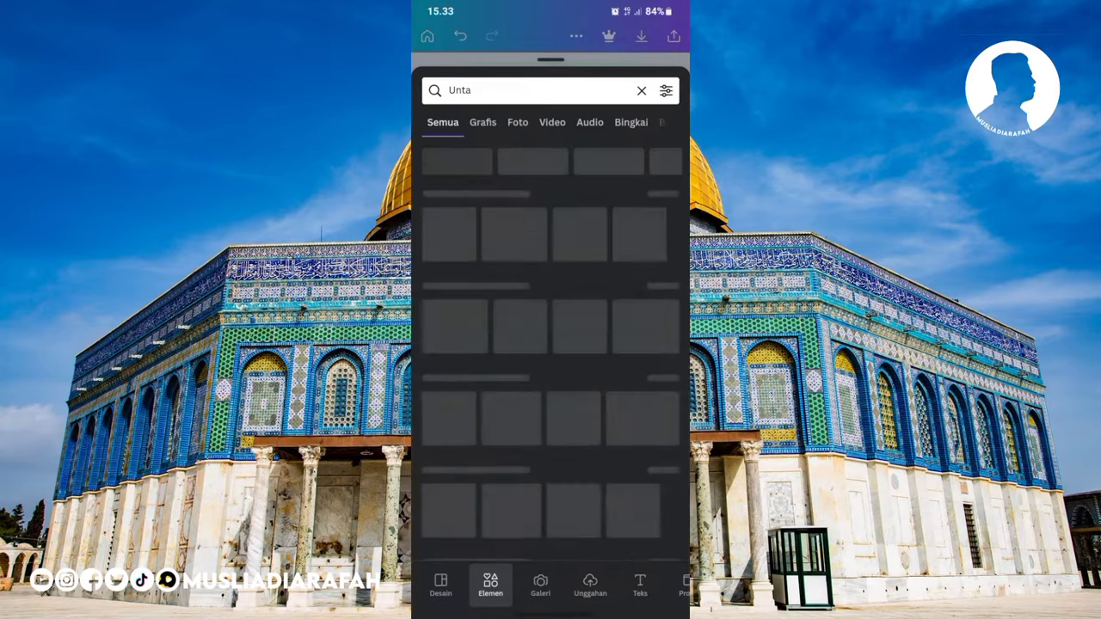
pyautogui.click(483, 122)
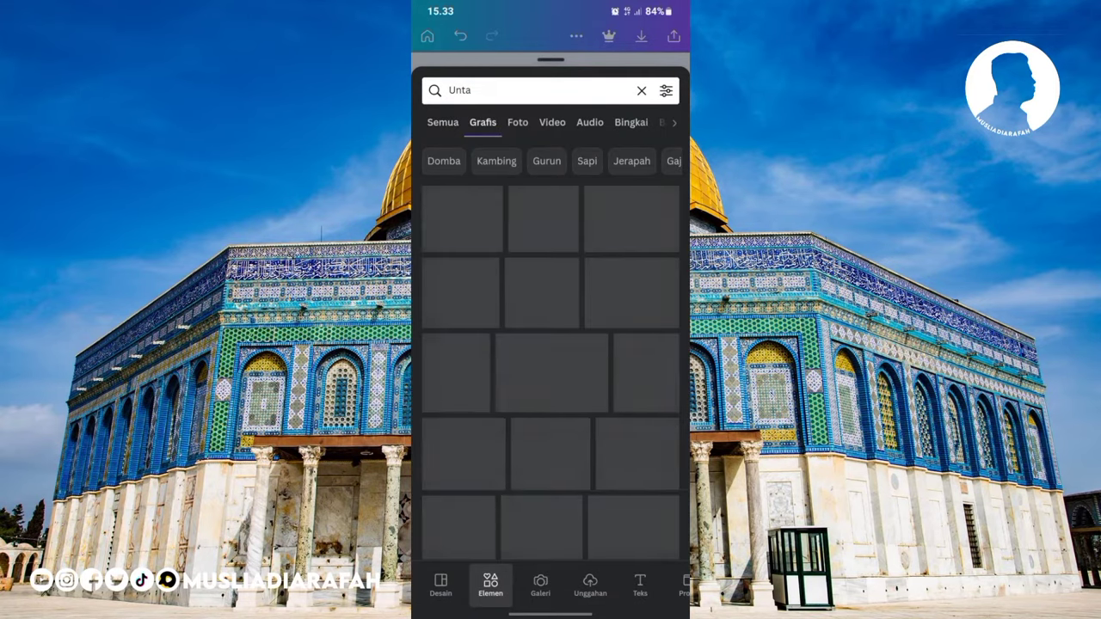
# - Add the black camel-and-man silhouette and shrink it onto the right-side hill
pyautogui.scroll(-2, 551, 362)
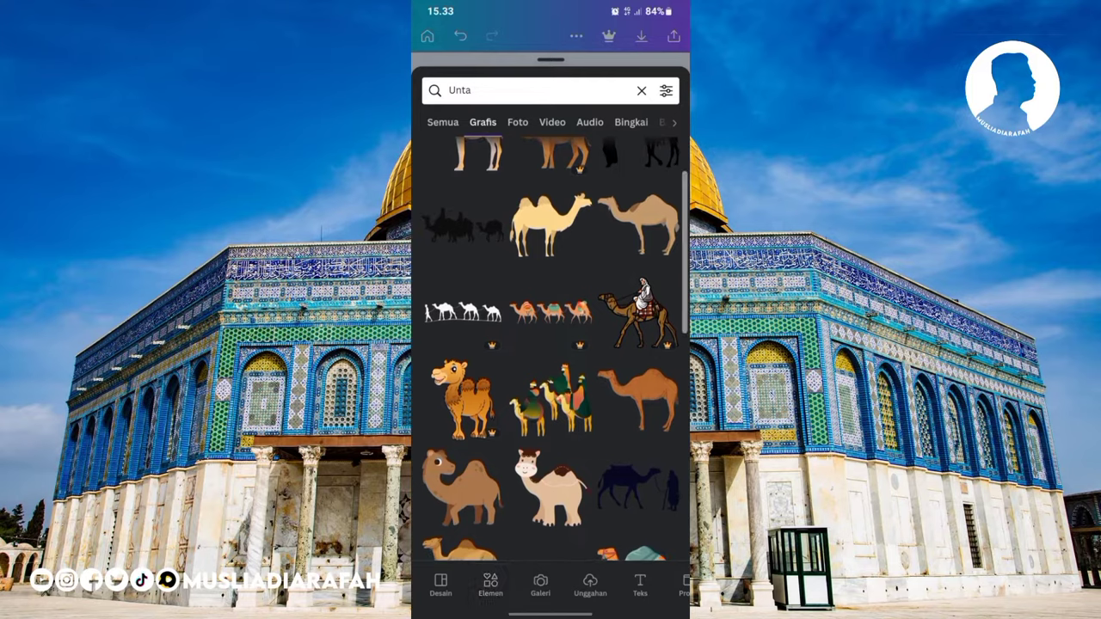
pyautogui.click(636, 488)
pyautogui.moveTo(651, 246)
pyautogui.mouseDown()
pyautogui.moveTo(513, 326)
pyautogui.moveTo(540, 309)
pyautogui.moveTo(610, 397)
pyautogui.moveTo(644, 383)
pyautogui.mouseUp()
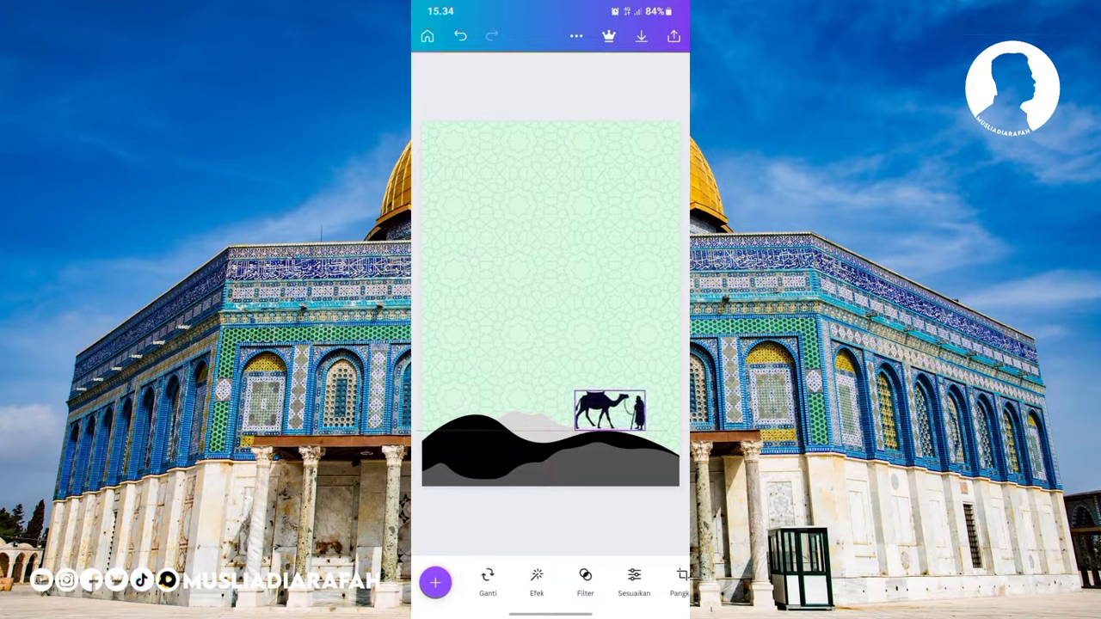
pyautogui.moveTo(566, 392); pyautogui.dragTo(574, 397)
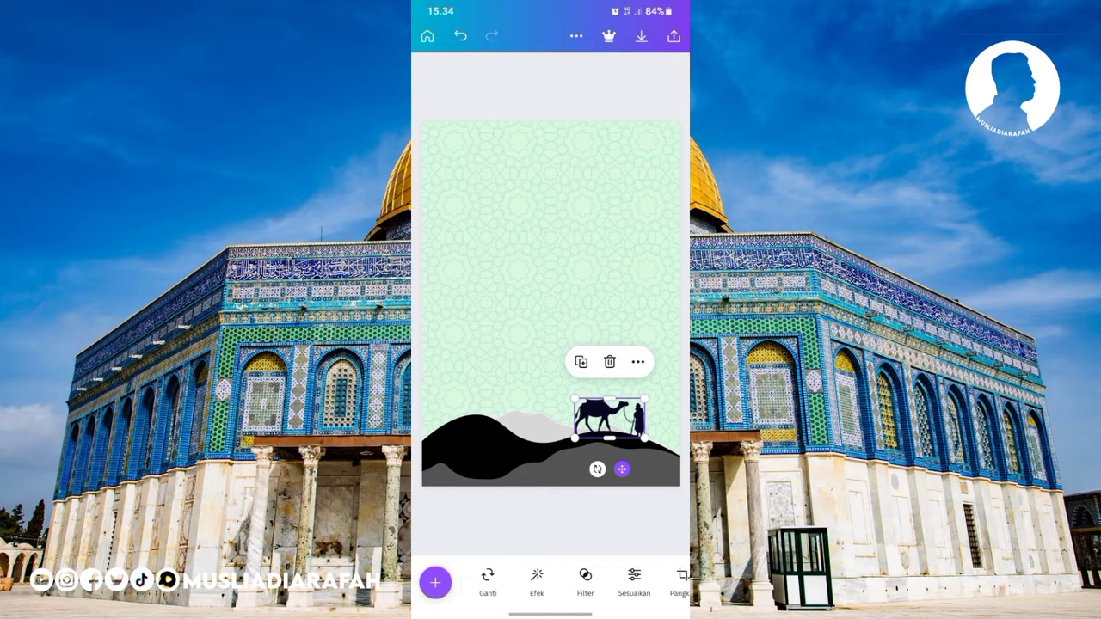
# - Add a second camel silhouette, shrink it, flip it horizontally, and place it on the hill
pyautogui.click(550, 517)
pyautogui.click(435, 583)
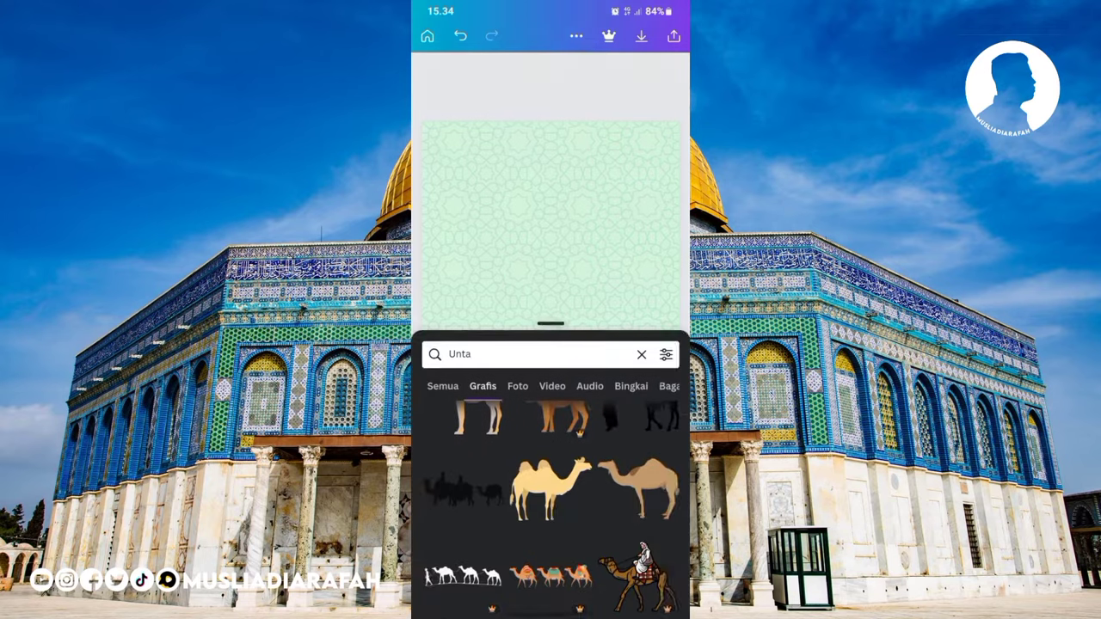
pyautogui.scroll(2, 551, 345)
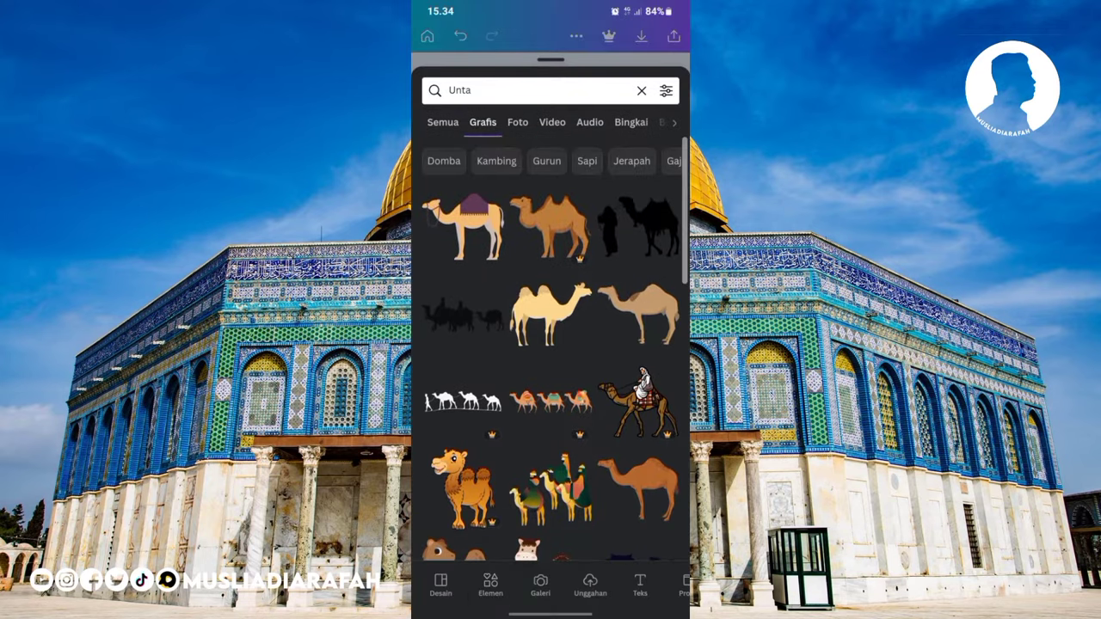
pyautogui.click(638, 226)
pyautogui.moveTo(654, 233); pyautogui.dragTo(499, 342)
pyautogui.moveTo(632, 575); pyautogui.dragTo(575, 575)
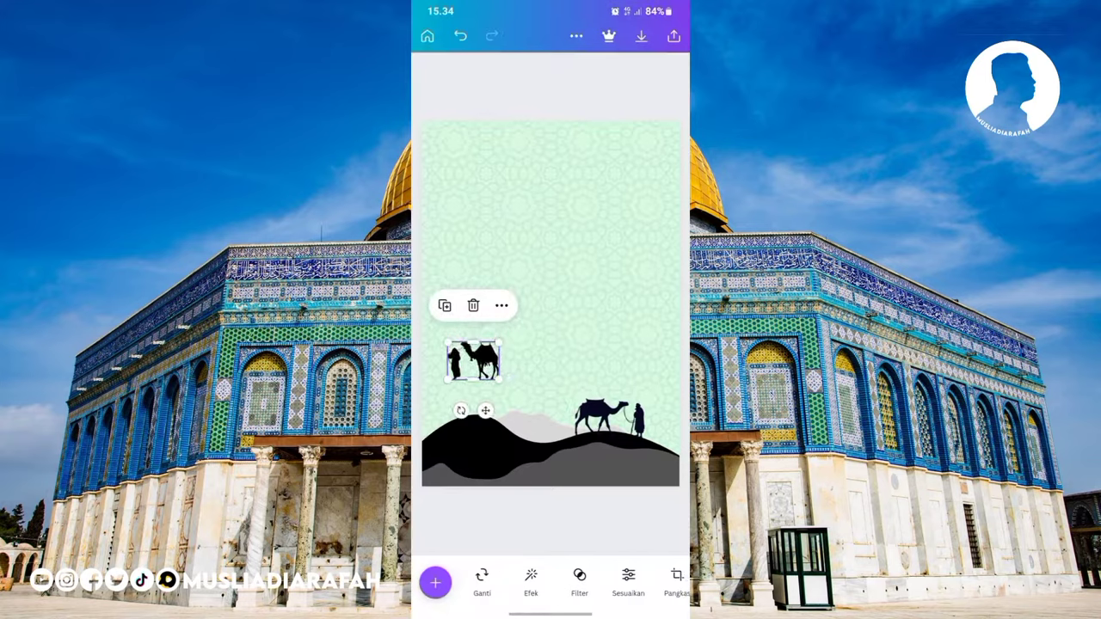
pyautogui.click(668, 582)
pyautogui.click(479, 564)
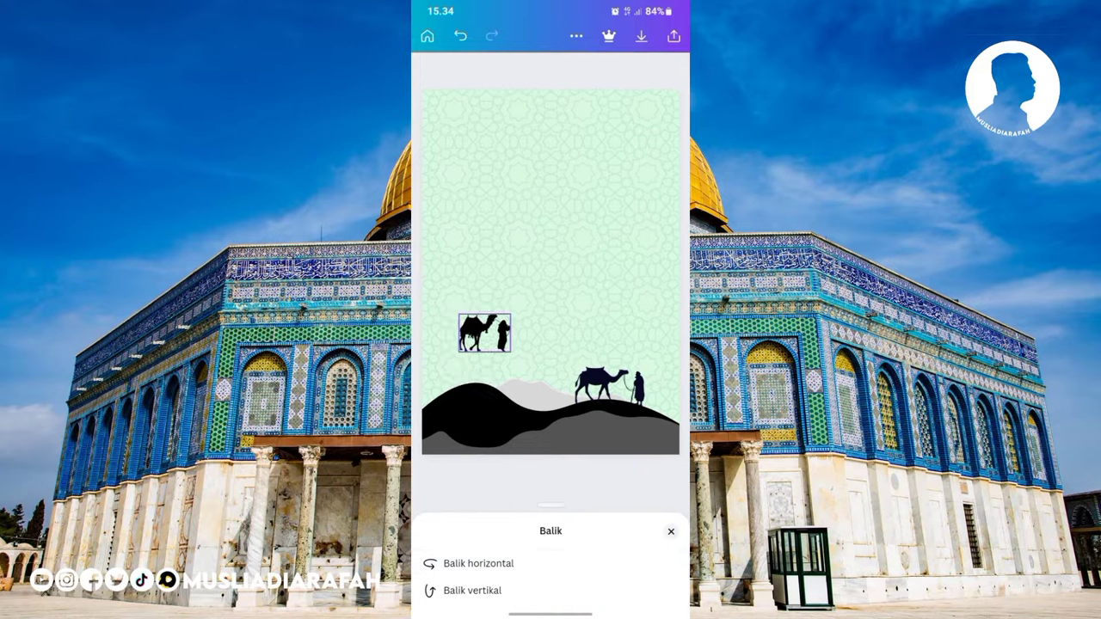
pyautogui.moveTo(485, 334)
pyautogui.mouseDown()
pyautogui.moveTo(515, 377)
pyautogui.moveTo(541, 381)
pyautogui.moveTo(488, 368)
pyautogui.moveTo(541, 391)
pyautogui.mouseUp()
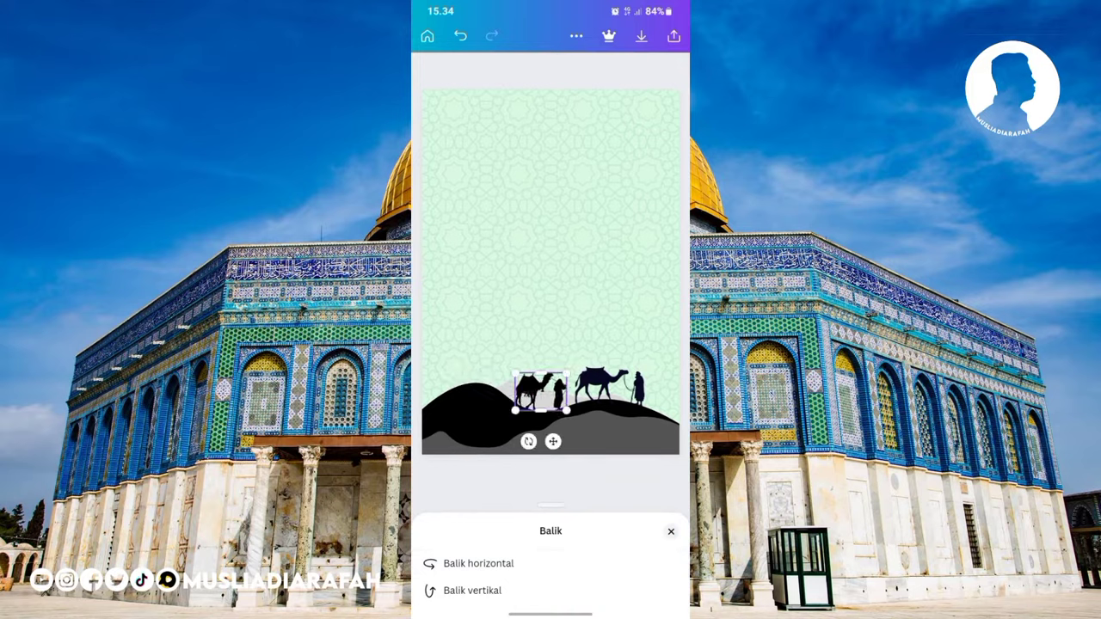
pyautogui.click(671, 531)
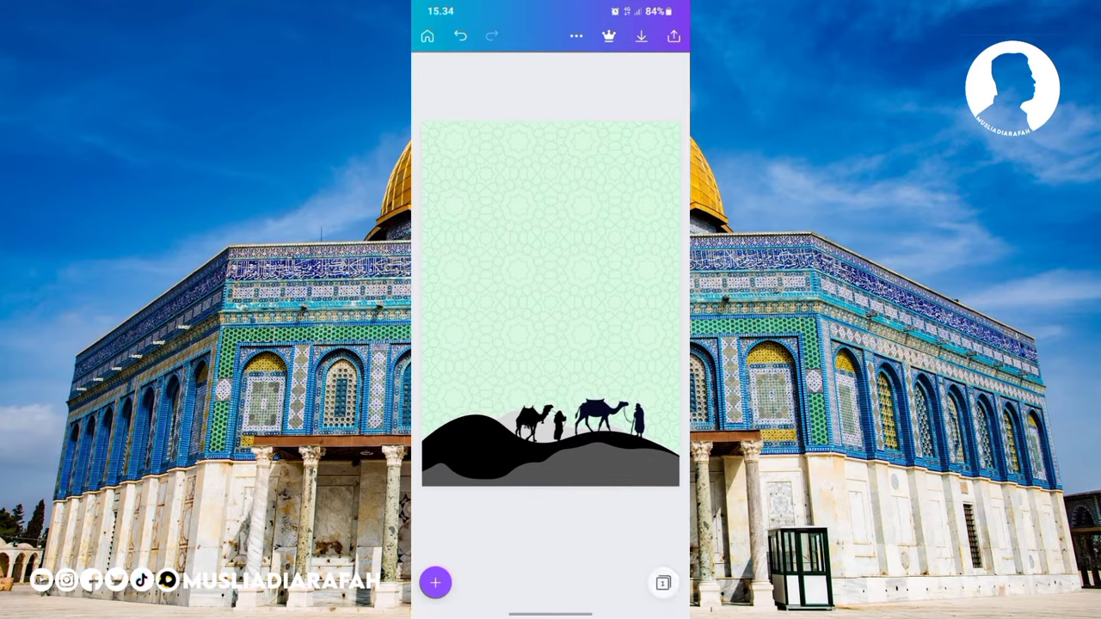
# - Shift the right camel slightly right and nudge it down three steps
pyautogui.click(607, 415)
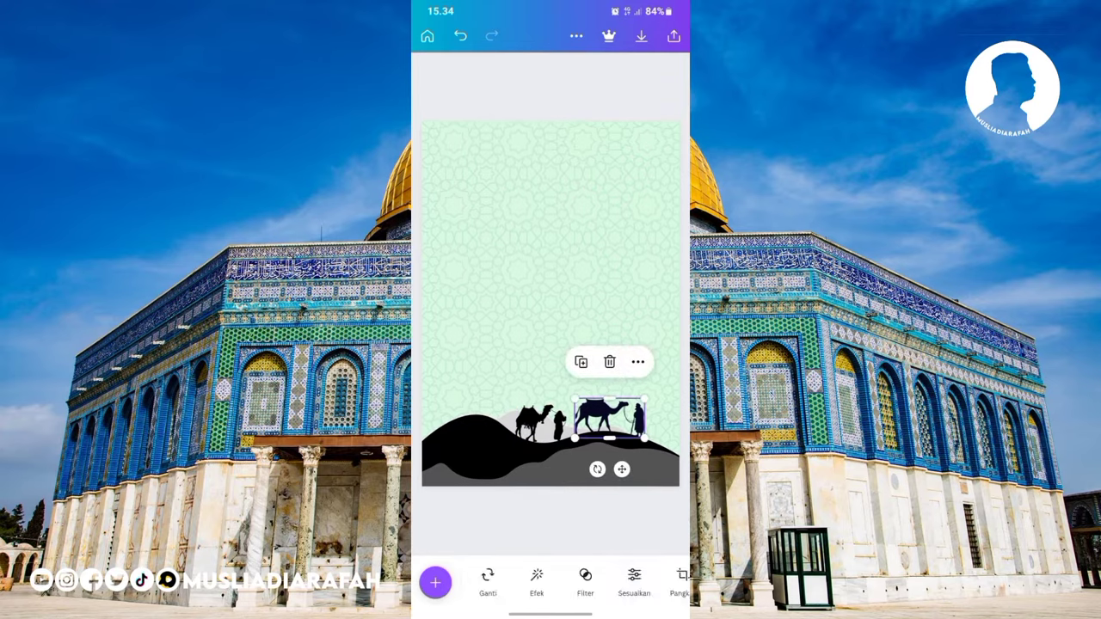
pyautogui.moveTo(607, 416); pyautogui.dragTo(612, 413)
pyautogui.moveTo(637, 581); pyautogui.dragTo(465, 580)
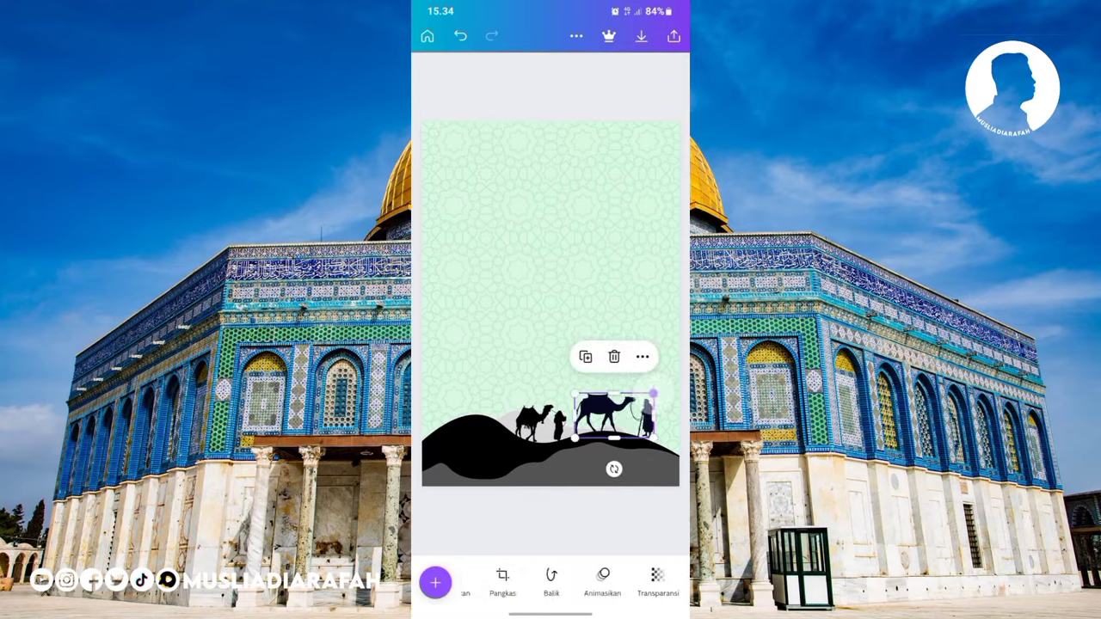
pyautogui.click(645, 578)
pyautogui.click(584, 585)
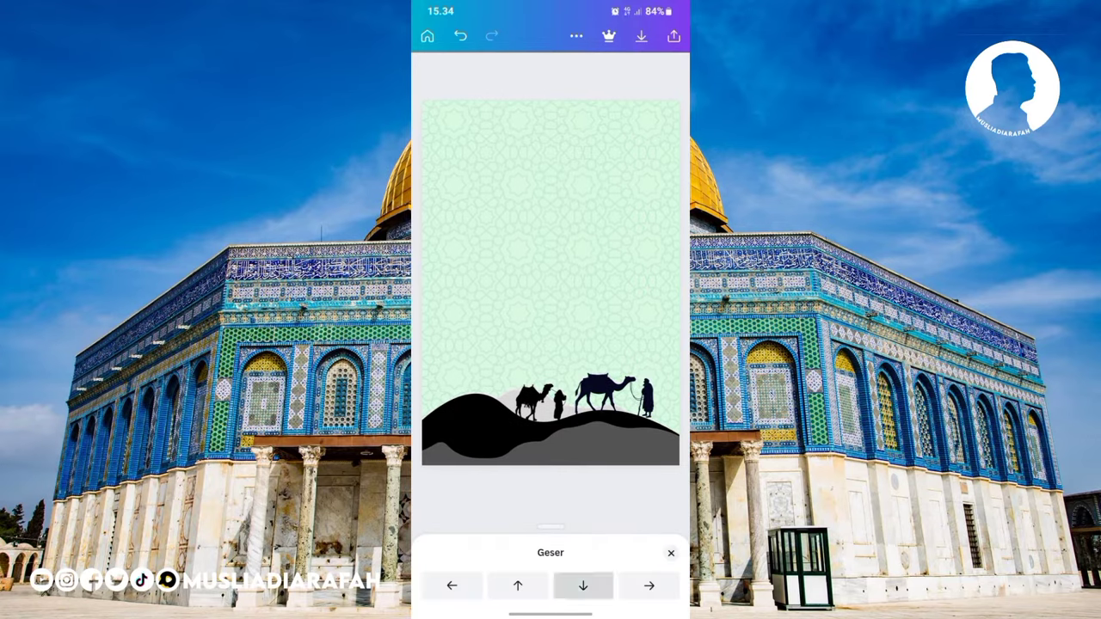
pyautogui.click(583, 586)
pyautogui.click(584, 585)
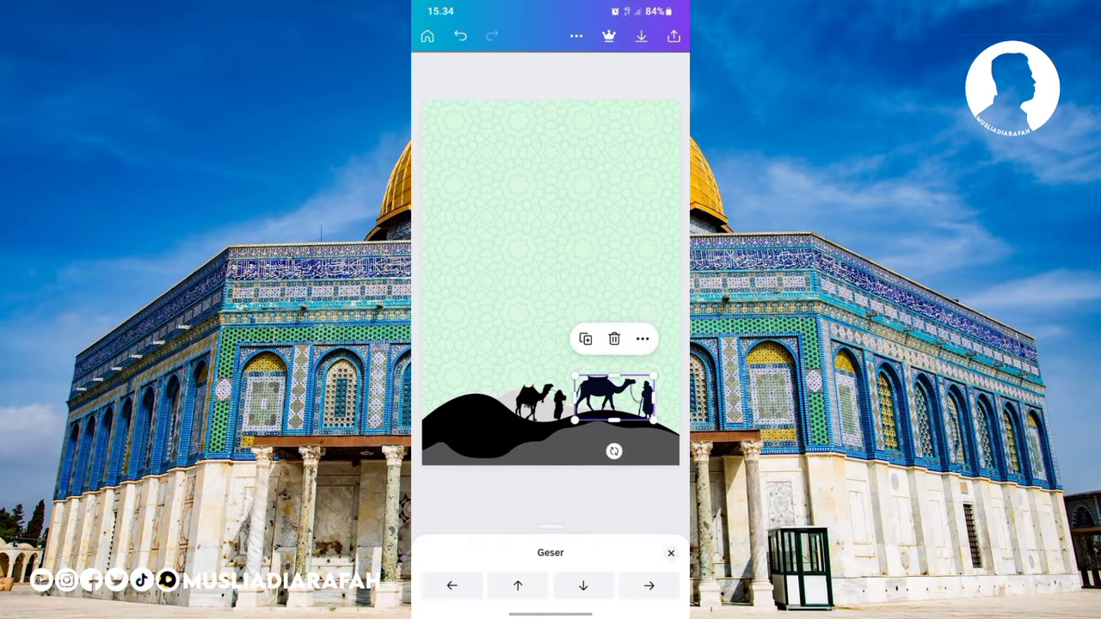
# - Search elements for 'Masjid' and filter the results to graphics
pyautogui.click(671, 554)
pyautogui.click(550, 516)
pyautogui.click(436, 582)
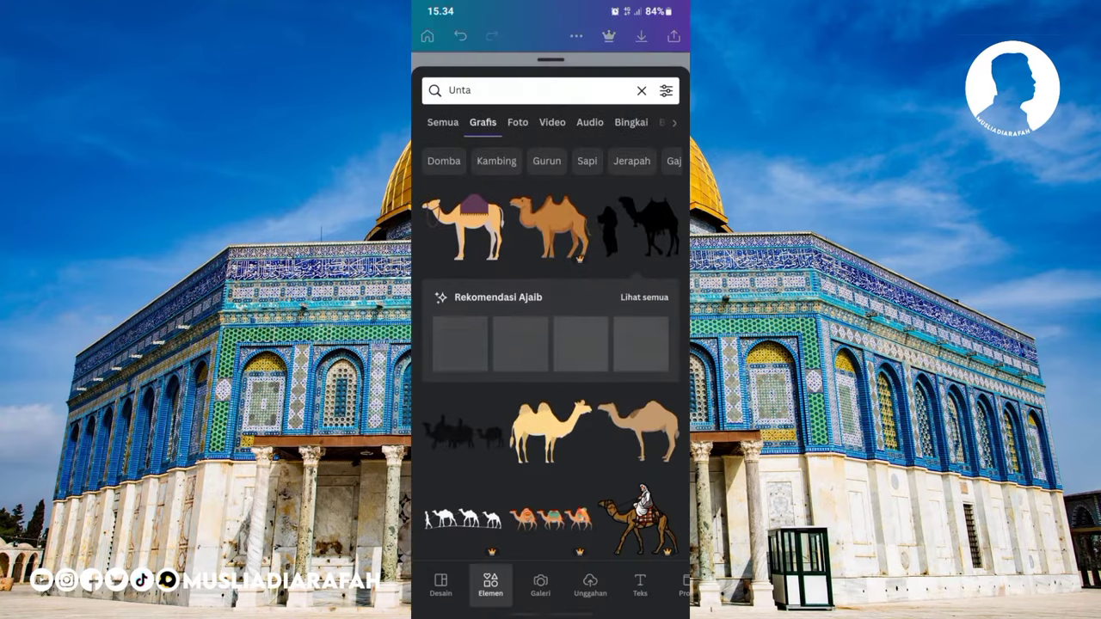
pyautogui.click(533, 89)
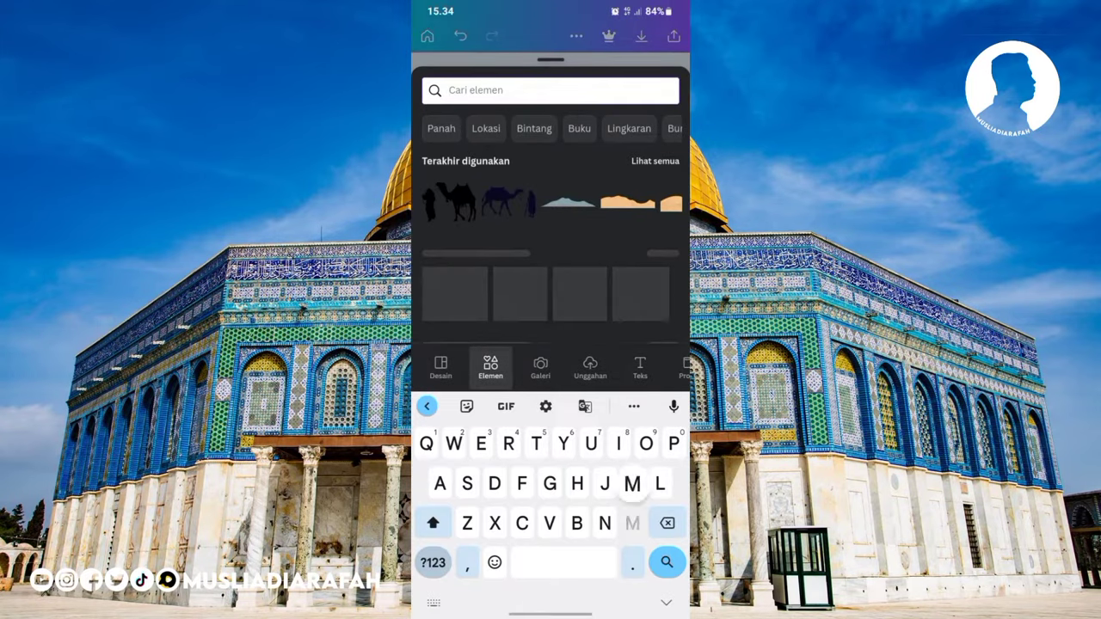
pyautogui.write('Masjid')
pyautogui.press('Return')
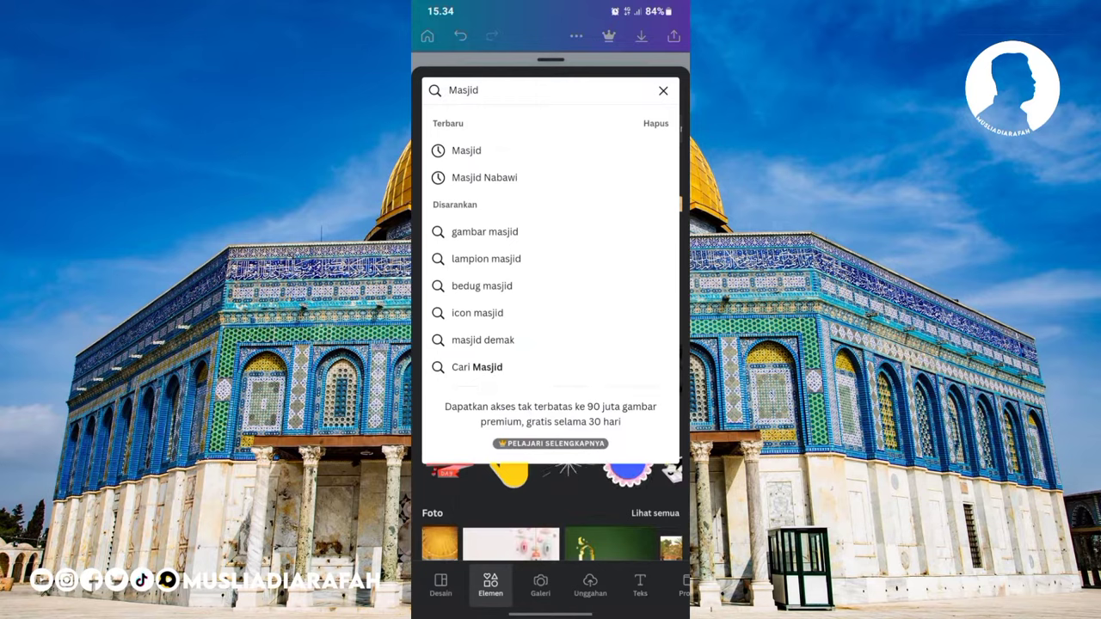
pyautogui.click(483, 122)
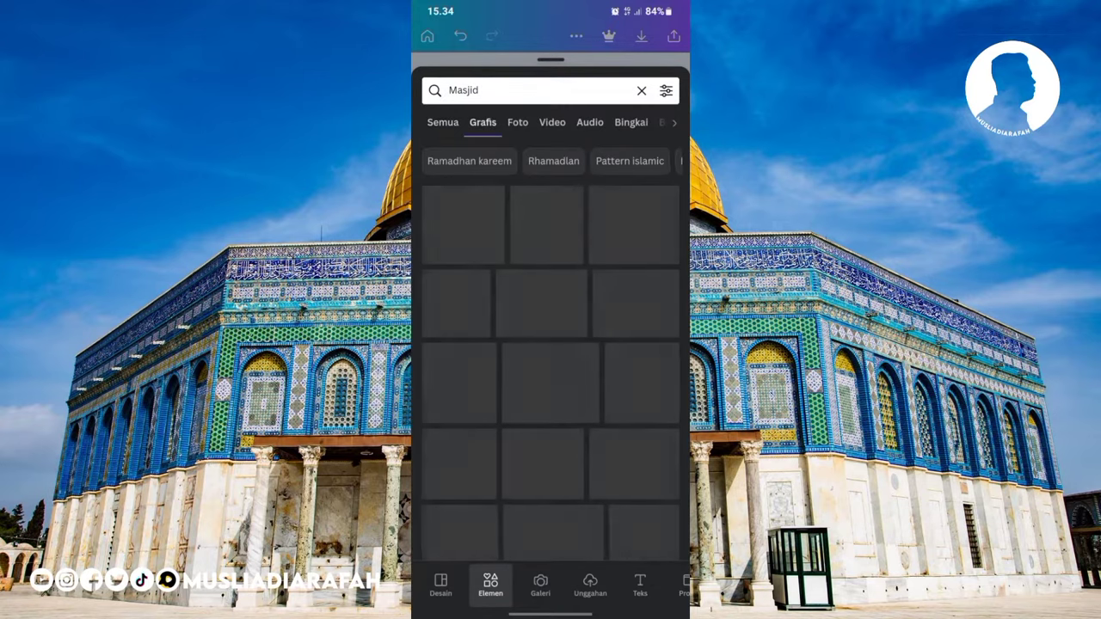
# - Scroll through the Masjid graphics to browse mosque silhouettes, domes and lanterns
pyautogui.scroll(-3, 551, 344)
pyautogui.scroll(-3, 551, 344)
pyautogui.scroll(-4, 551, 345)
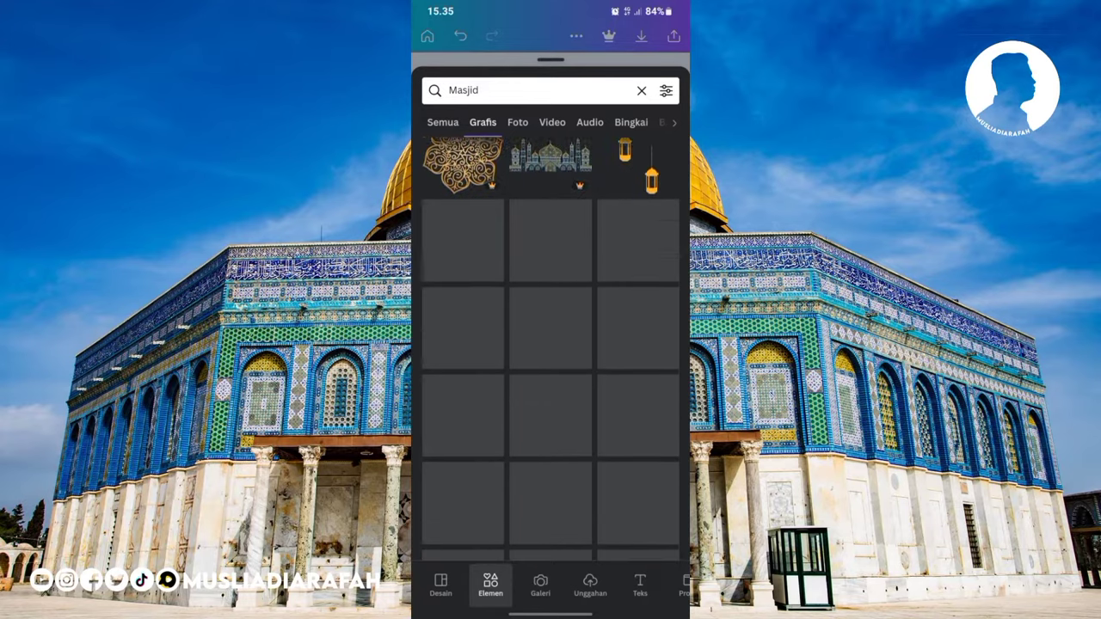
pyautogui.scroll(-4, 551, 344)
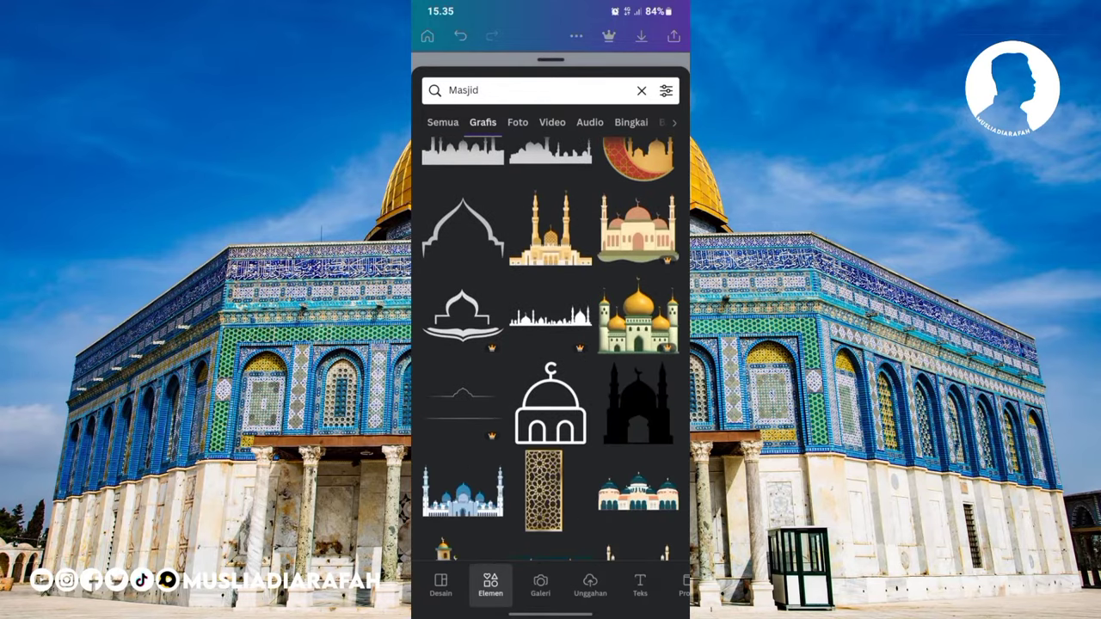
pyautogui.scroll(-3, 551, 344)
pyautogui.scroll(-3, 550, 344)
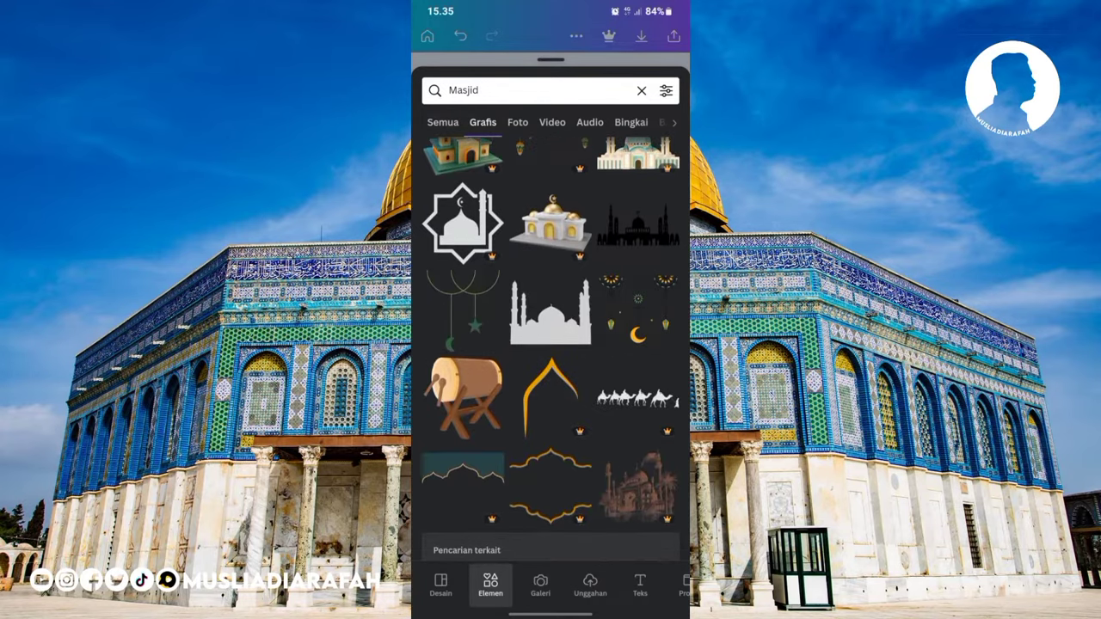
pyautogui.scroll(-5, 551, 345)
pyautogui.scroll(-3, 551, 344)
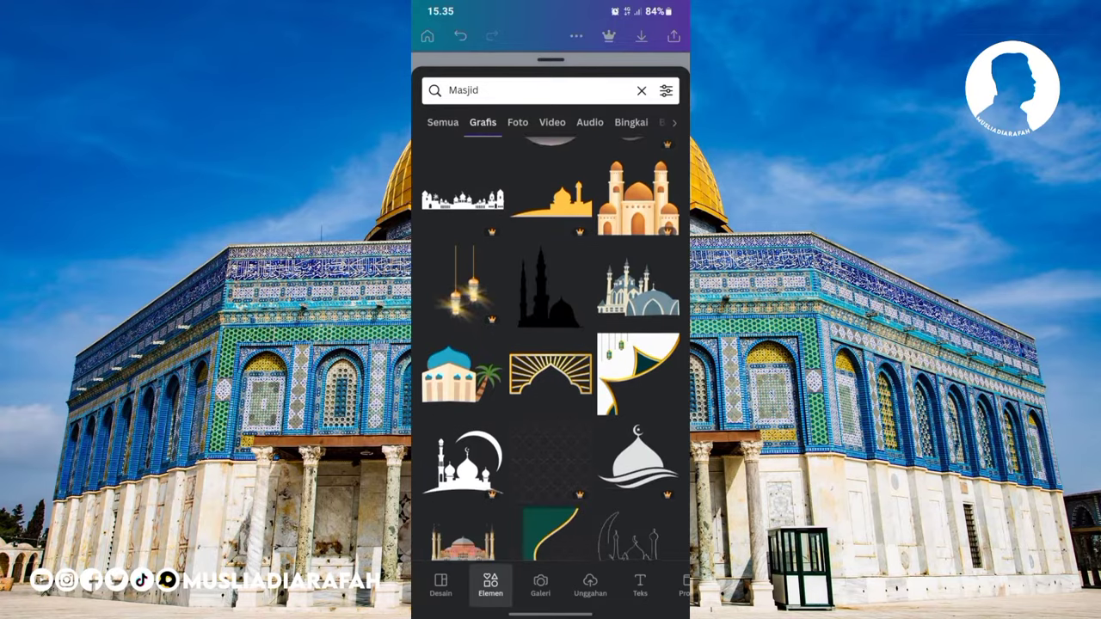
# - Add the black minaret mosque silhouette, shrink it, and move it to the lower-left dunes
pyautogui.click(549, 289)
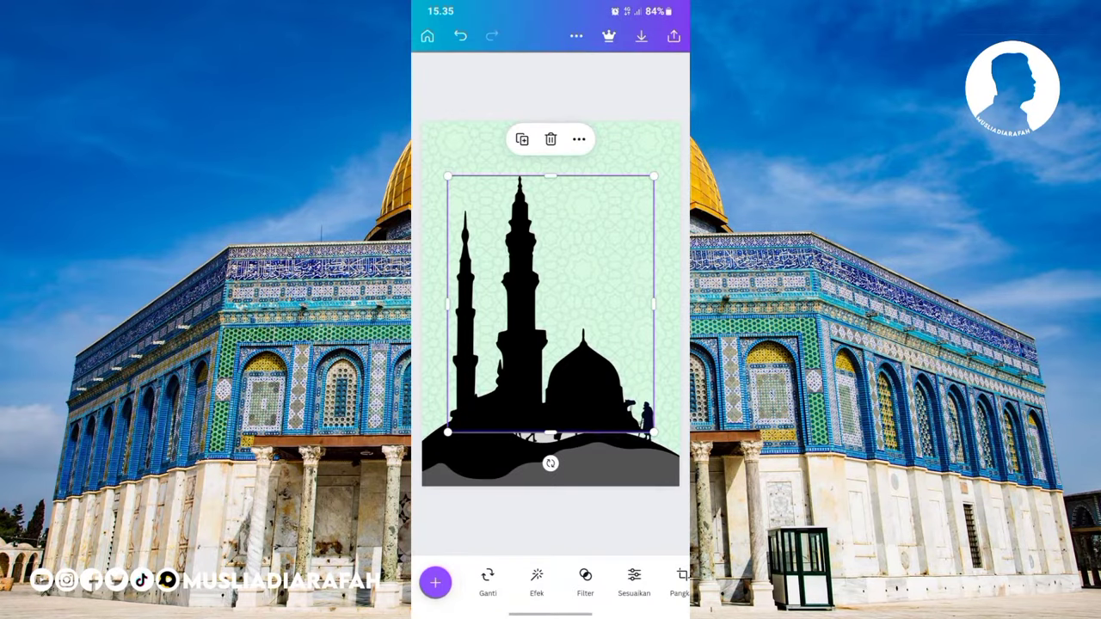
pyautogui.moveTo(654, 176); pyautogui.dragTo(522, 329)
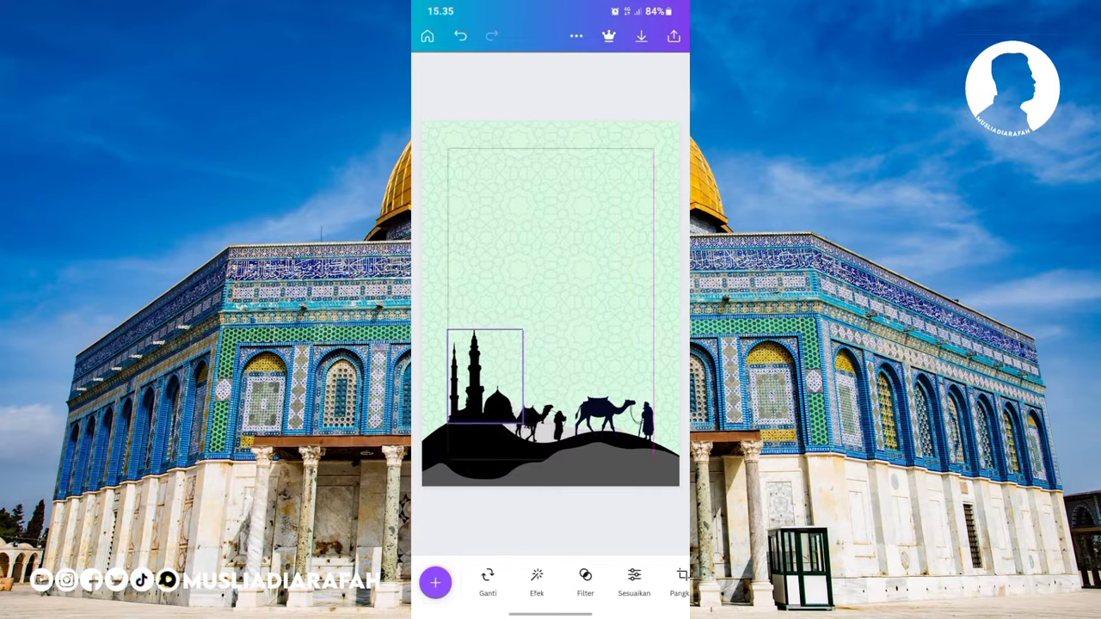
pyautogui.moveTo(485, 376); pyautogui.dragTo(477, 376)
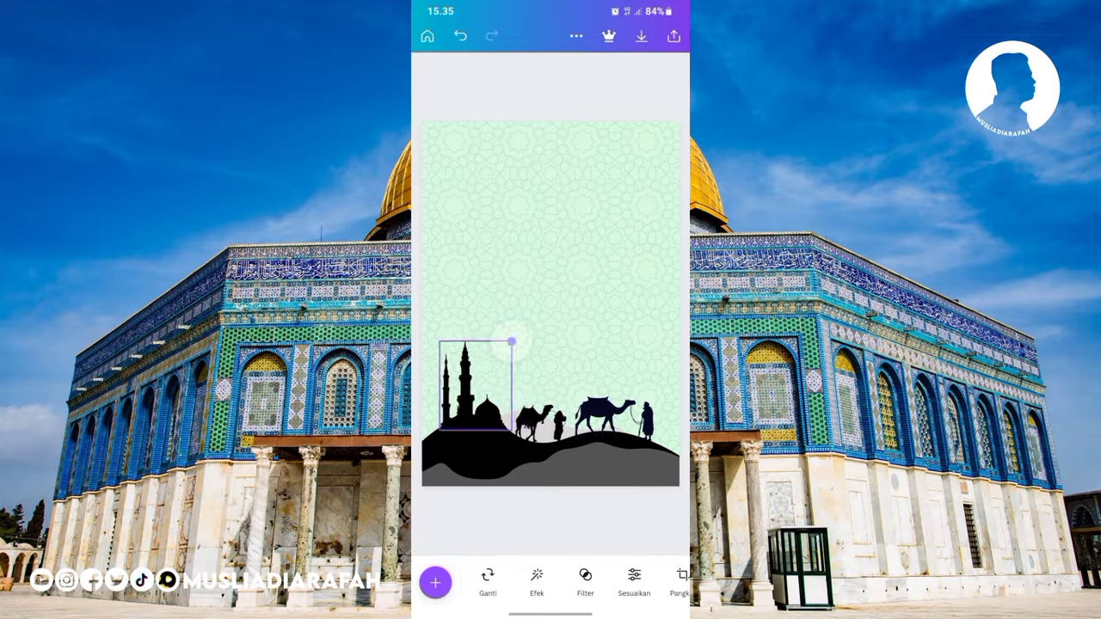
pyautogui.click(506, 342)
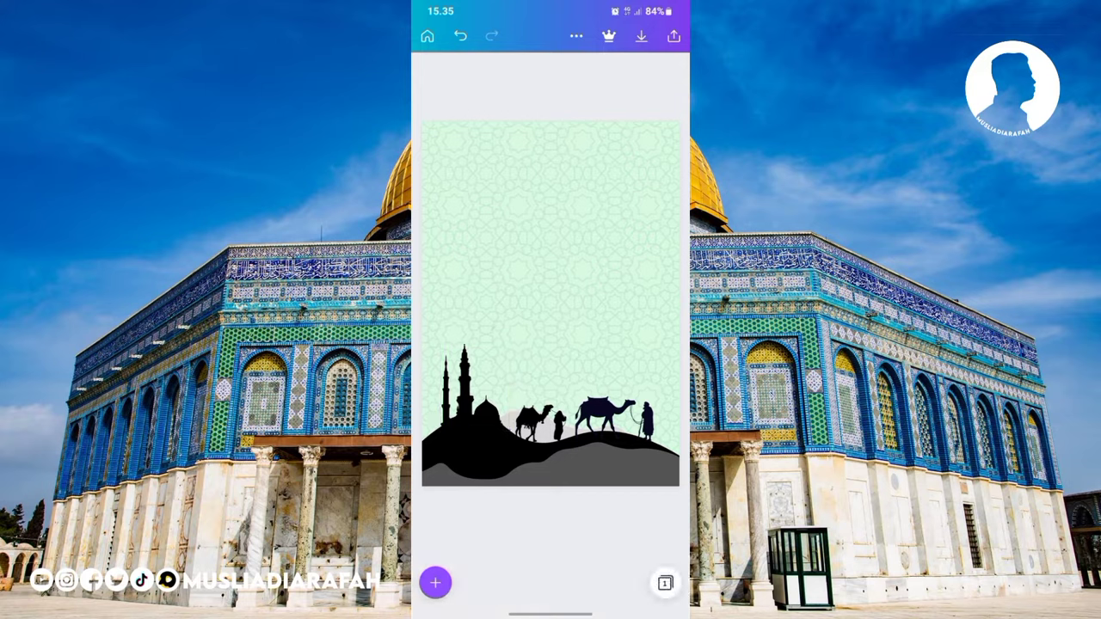
# - Fine-tune the mosque silhouette's position with the Geser nudge arrows
pyautogui.click(475, 387)
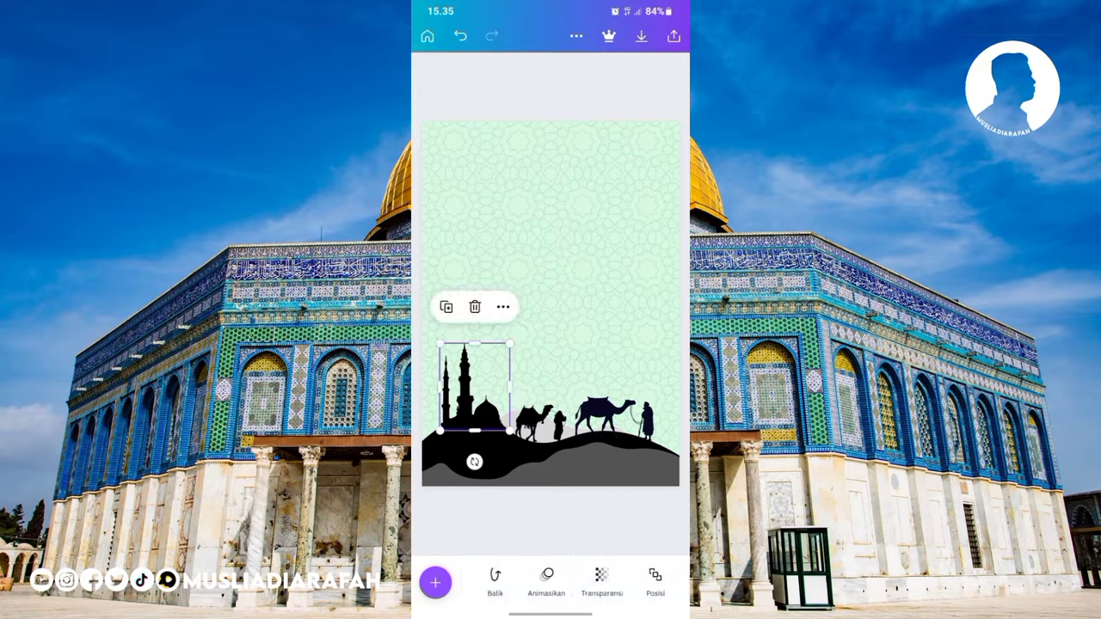
pyautogui.click(624, 582)
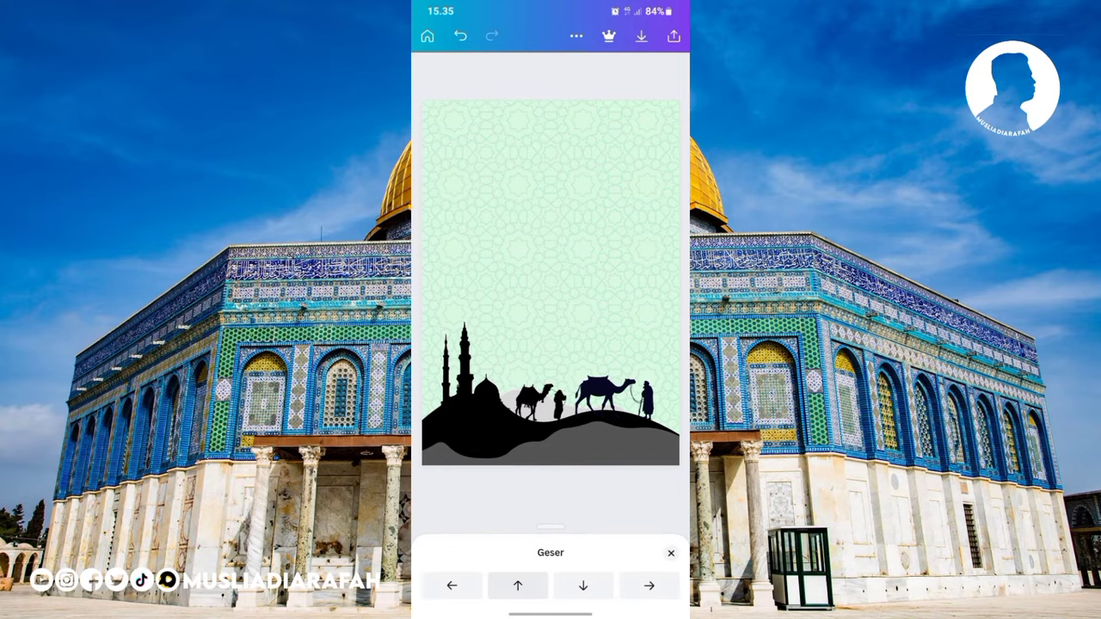
pyautogui.click(518, 585)
pyautogui.click(518, 585)
pyautogui.click(584, 585)
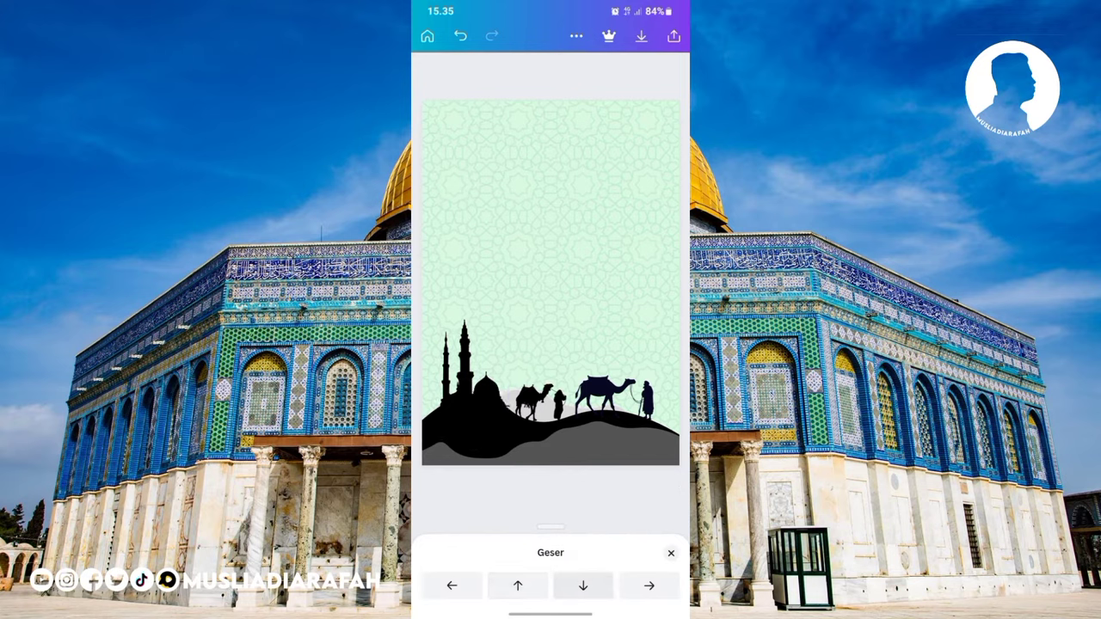
pyautogui.click(584, 585)
pyautogui.click(451, 586)
pyautogui.click(518, 585)
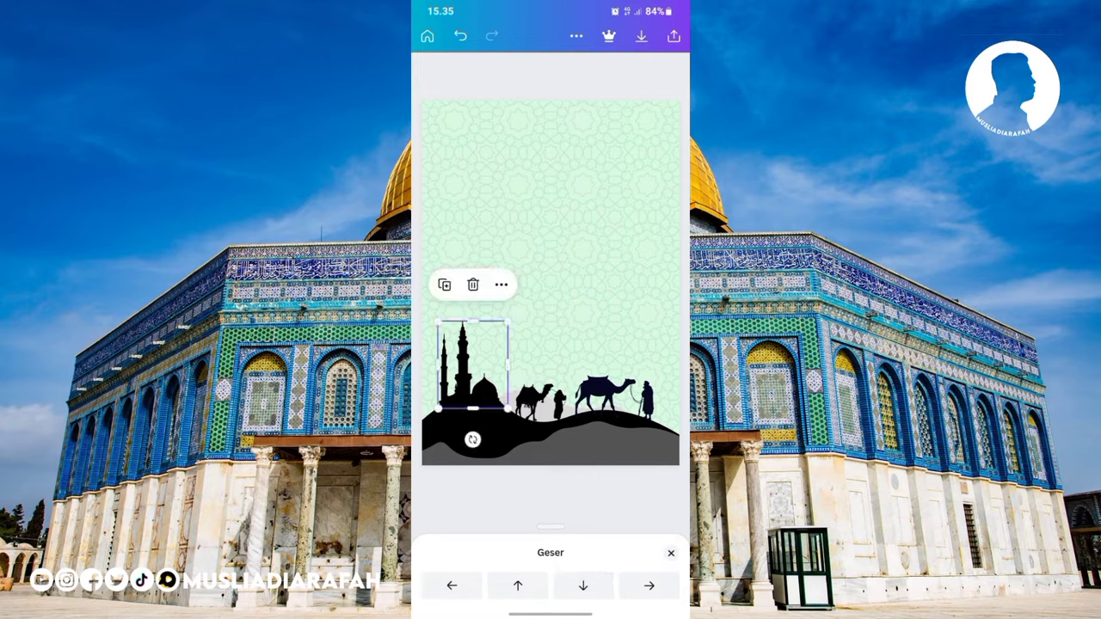
pyautogui.click(551, 504)
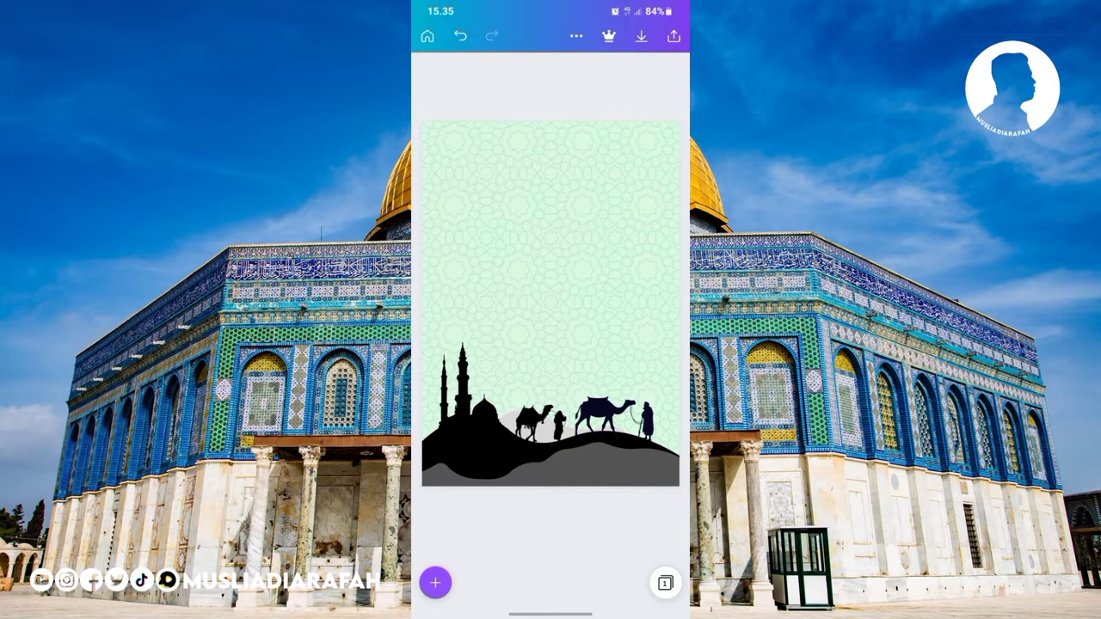
pyautogui.click(435, 582)
# - Search elements for 'Border islamic' and filter the results to graphics
pyautogui.write('Borde')
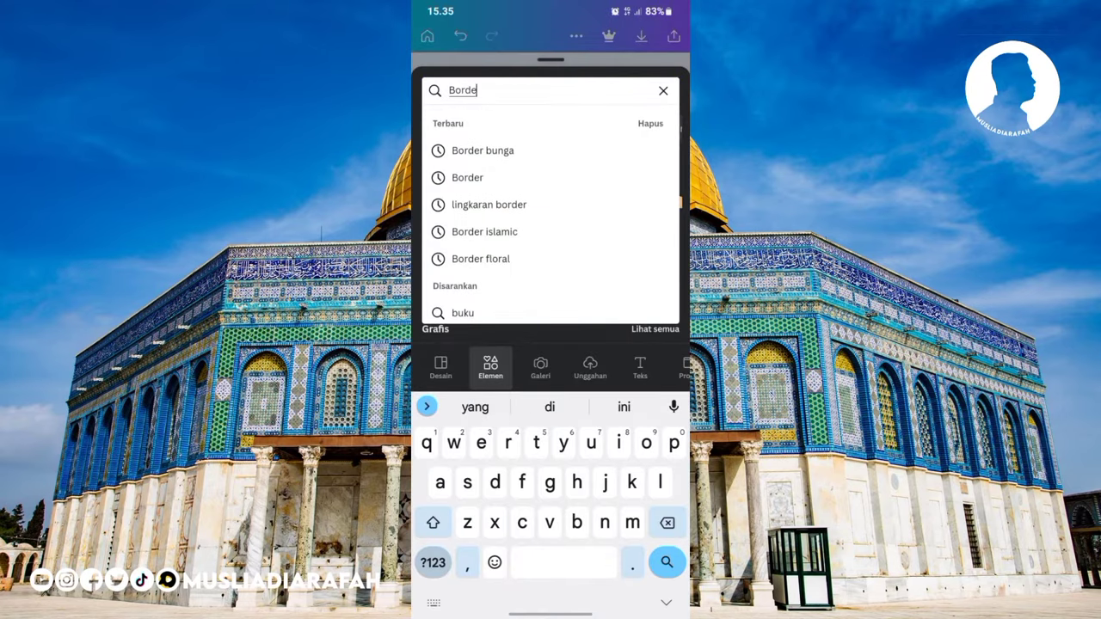
pyautogui.write('r')
pyautogui.click(666, 602)
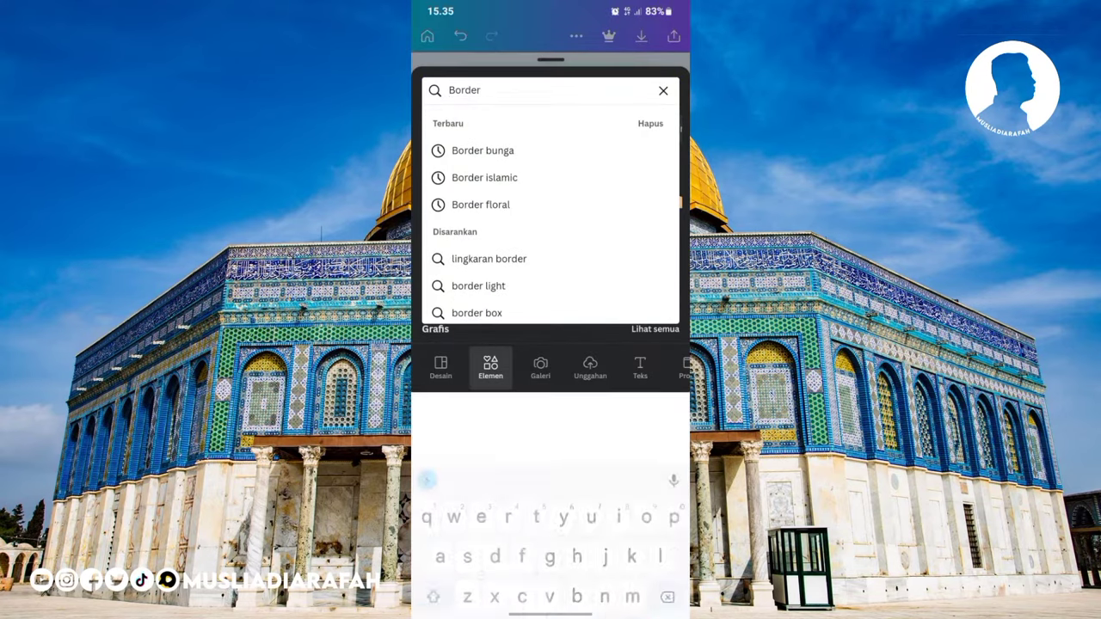
pyautogui.click(484, 178)
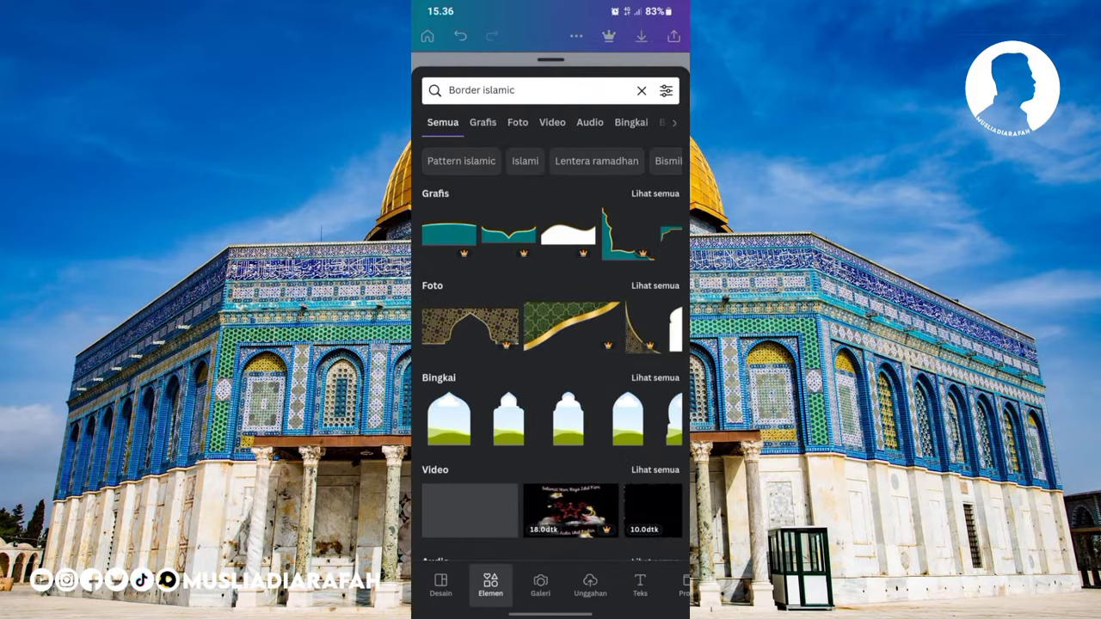
pyautogui.click(483, 122)
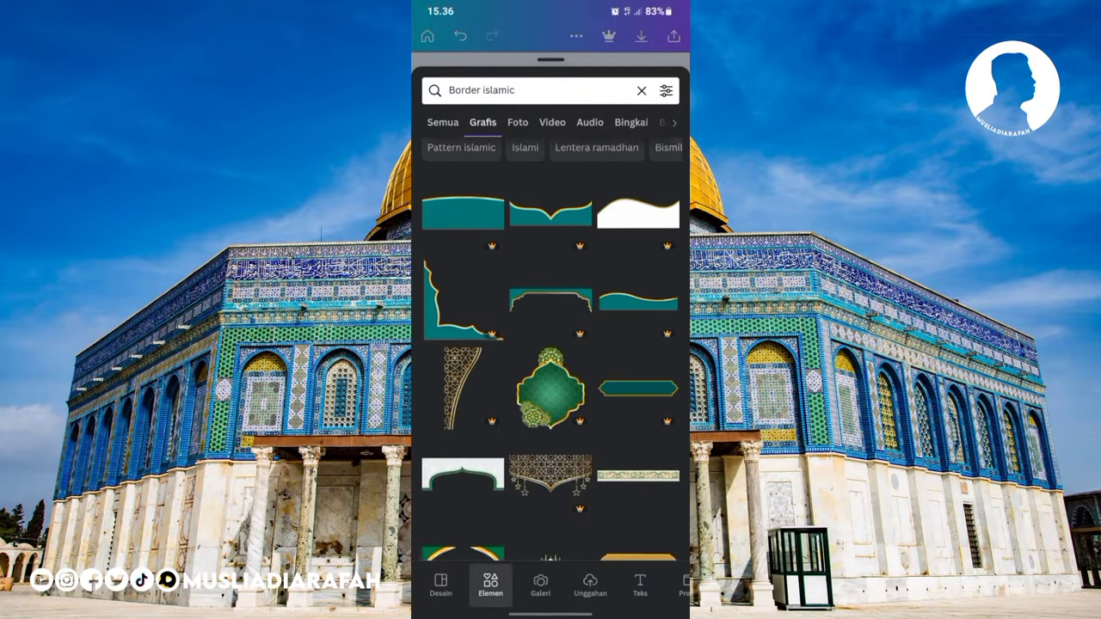
# - Scroll through the Border islamic graphics to find the gold dune border
pyautogui.scroll(-5, 550, 349)
pyautogui.scroll(-5, 551, 349)
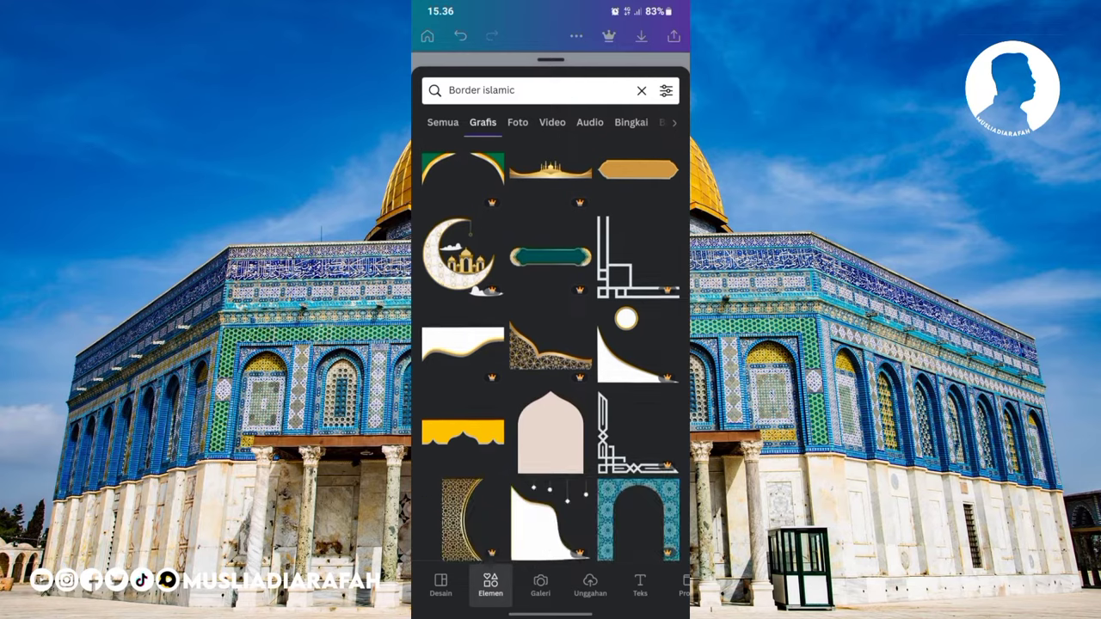
pyautogui.scroll(-3, 550, 348)
pyautogui.scroll(-3, 551, 349)
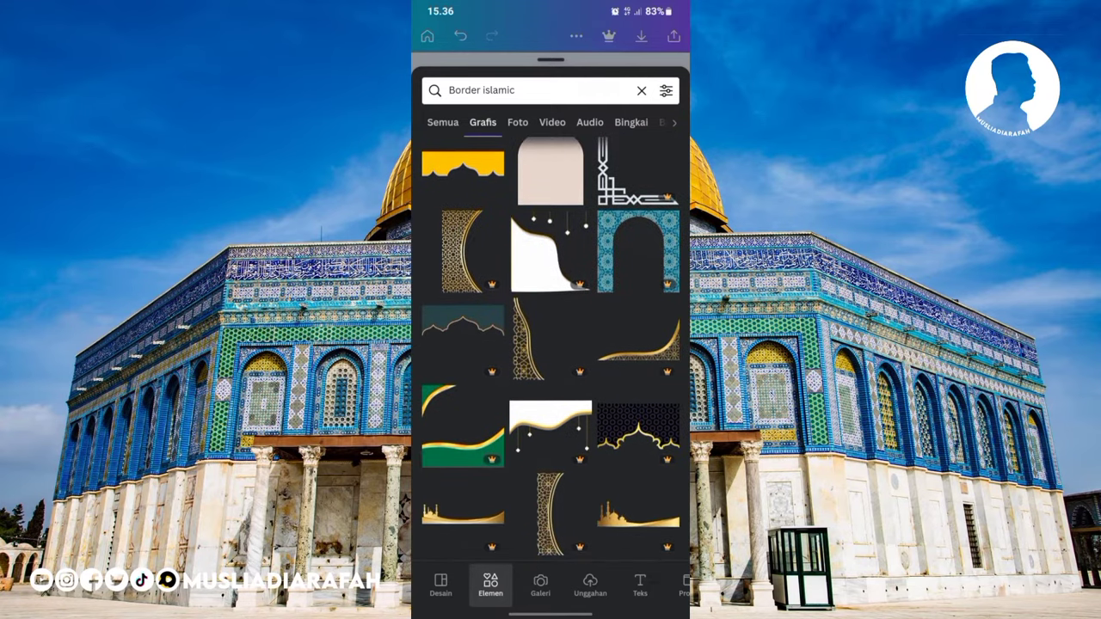
pyautogui.scroll(-3, 551, 349)
pyautogui.scroll(-5, 550, 349)
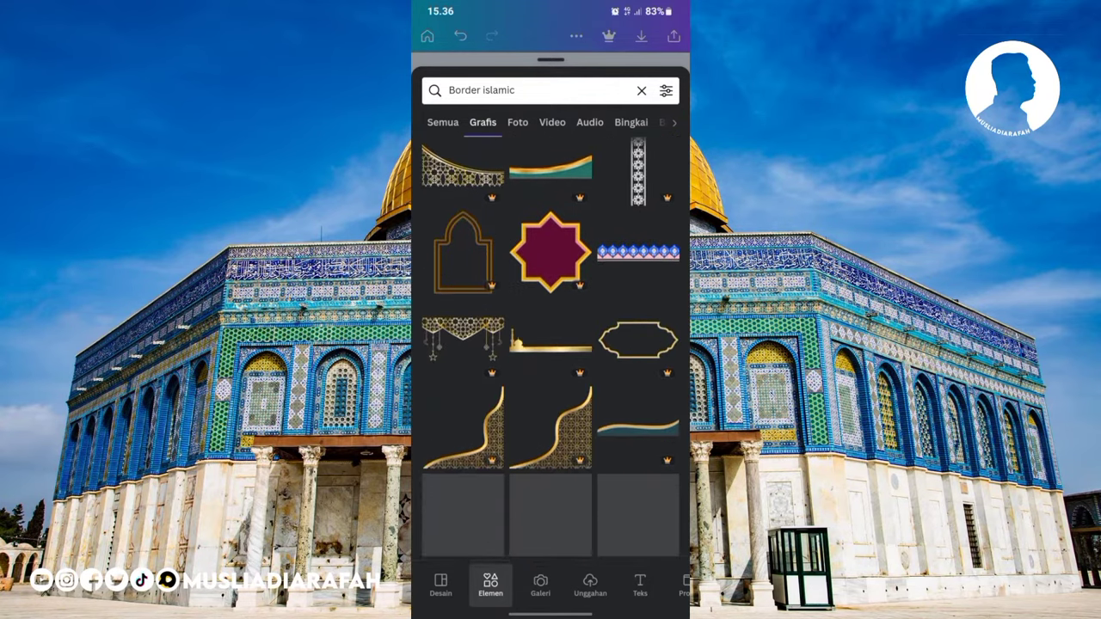
pyautogui.scroll(-3, 551, 348)
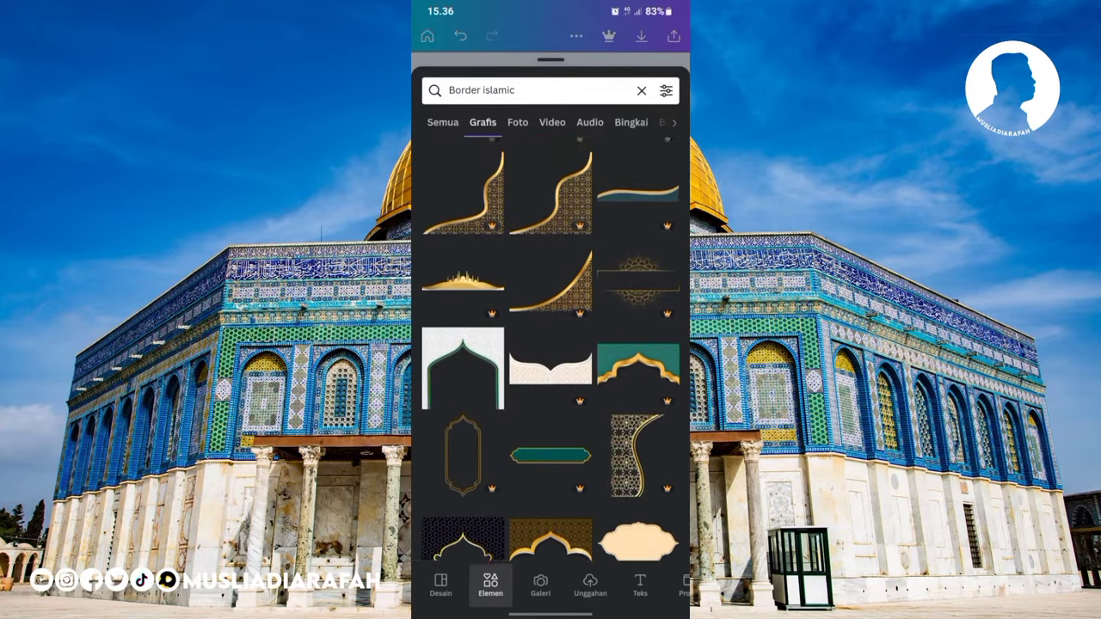
pyautogui.scroll(-2, 550, 349)
pyautogui.scroll(-1, 551, 349)
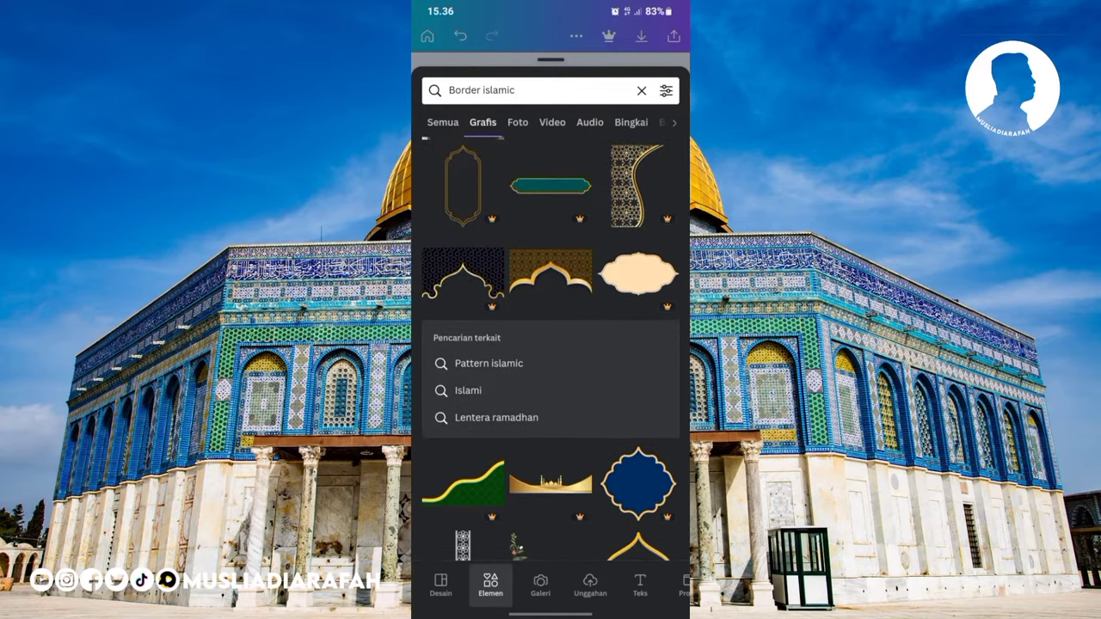
pyautogui.scroll(-2, 551, 349)
pyautogui.scroll(-2, 550, 348)
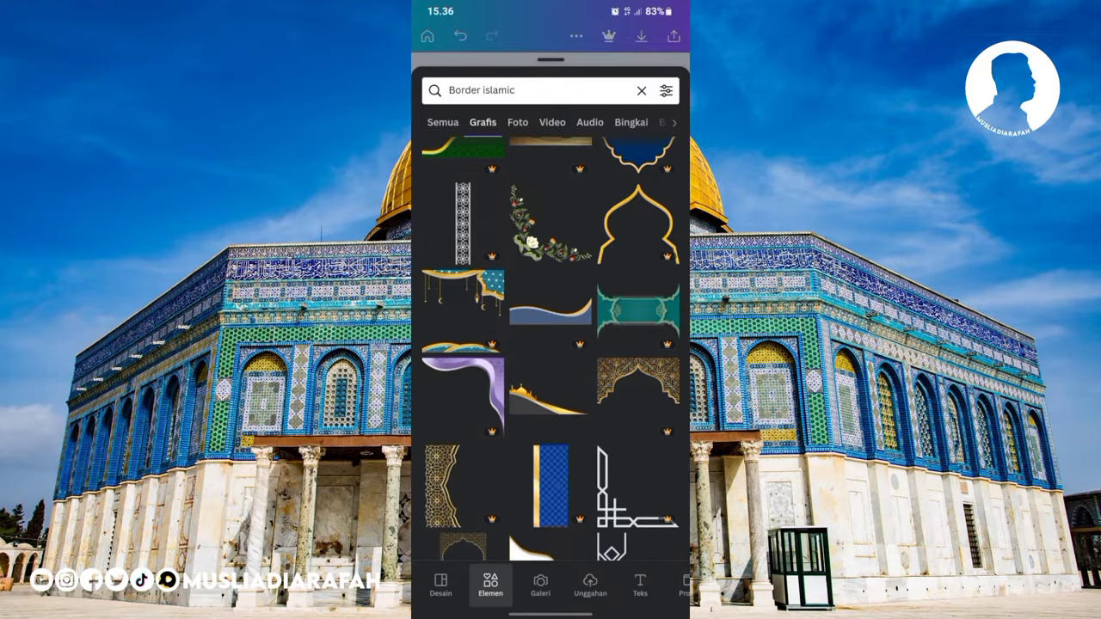
pyautogui.scroll(-1, 550, 348)
# - Add the gold dune border, shrink it into the bottom-left corner, and nudge it down
pyautogui.click(548, 331)
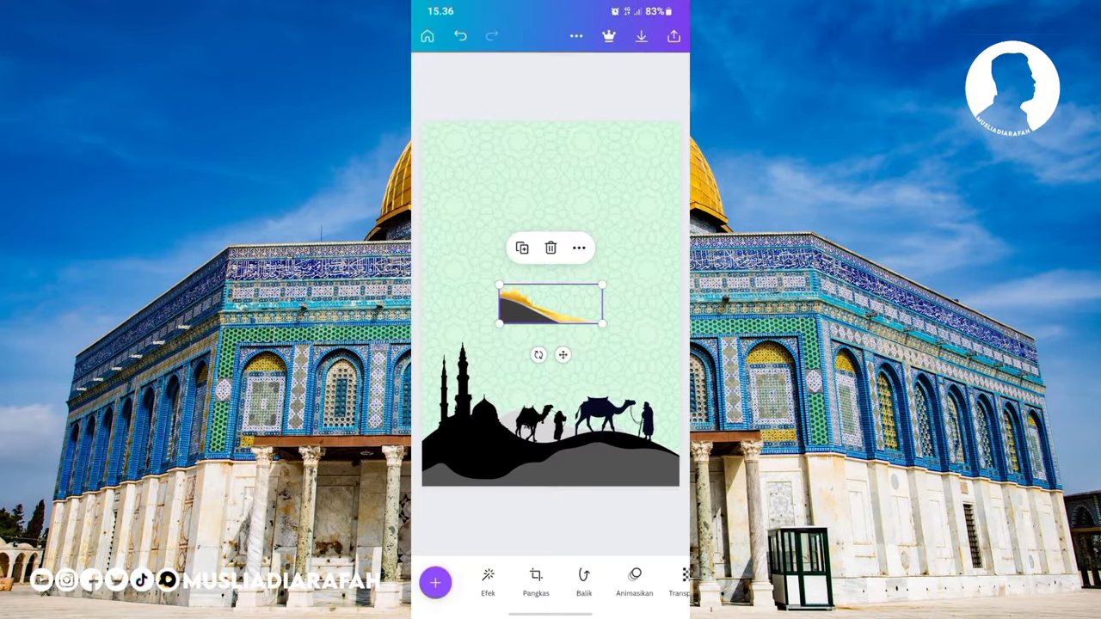
pyautogui.moveTo(602, 285); pyautogui.dragTo(575, 295)
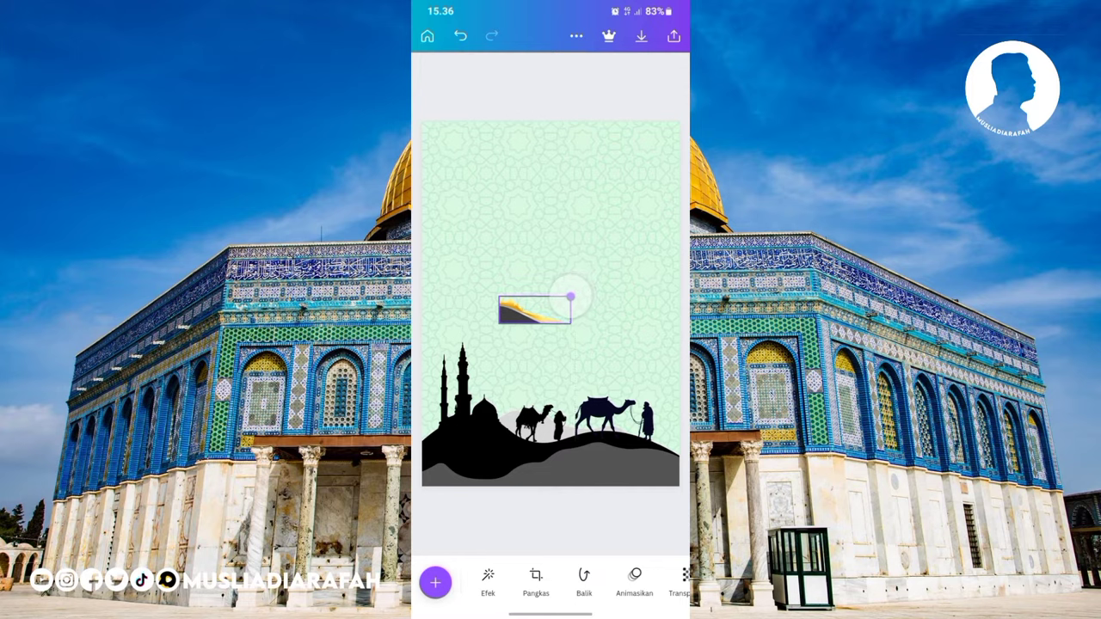
pyautogui.moveTo(575, 295)
pyautogui.mouseDown()
pyautogui.moveTo(614, 270)
pyautogui.moveTo(494, 462)
pyautogui.moveTo(473, 467)
pyautogui.mouseUp()
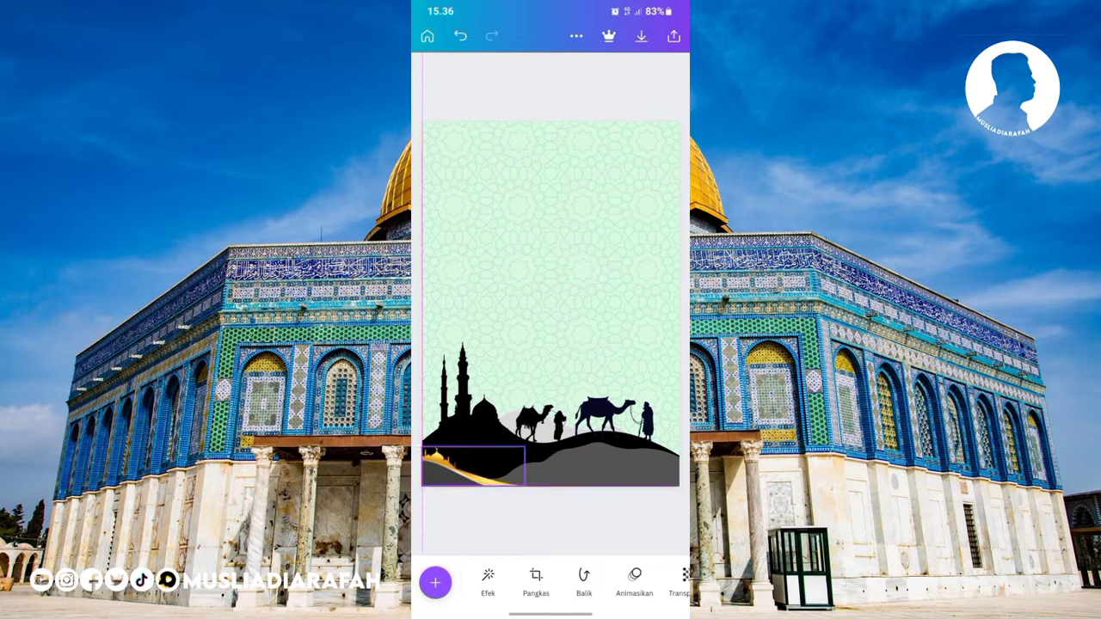
pyautogui.click(485, 517)
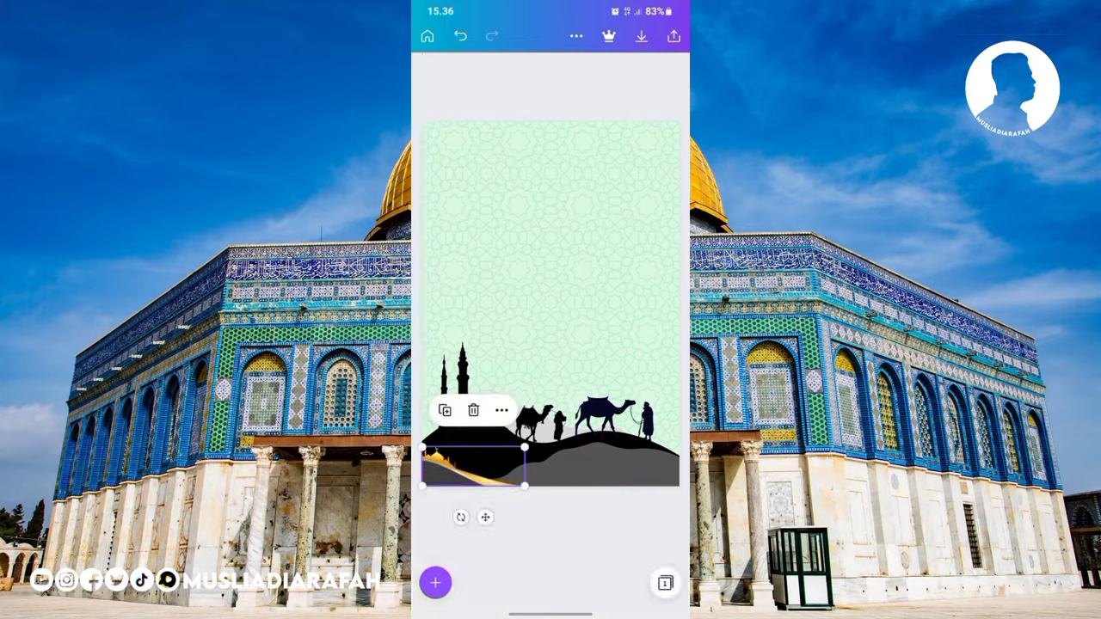
pyautogui.moveTo(516, 577); pyautogui.dragTo(628, 577)
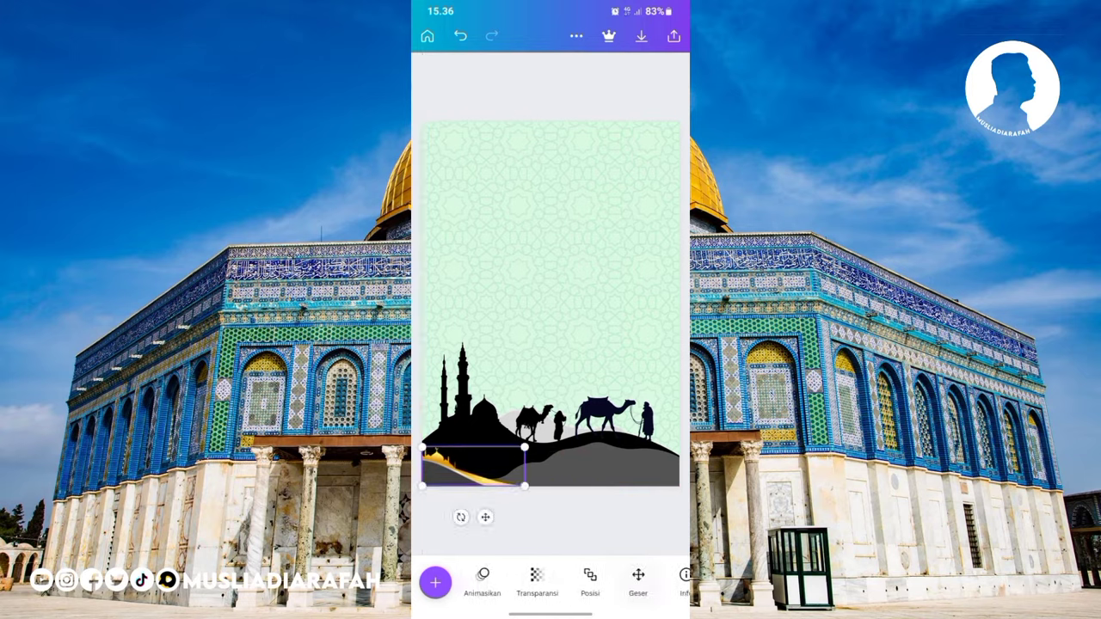
pyautogui.click(639, 574)
pyautogui.click(583, 585)
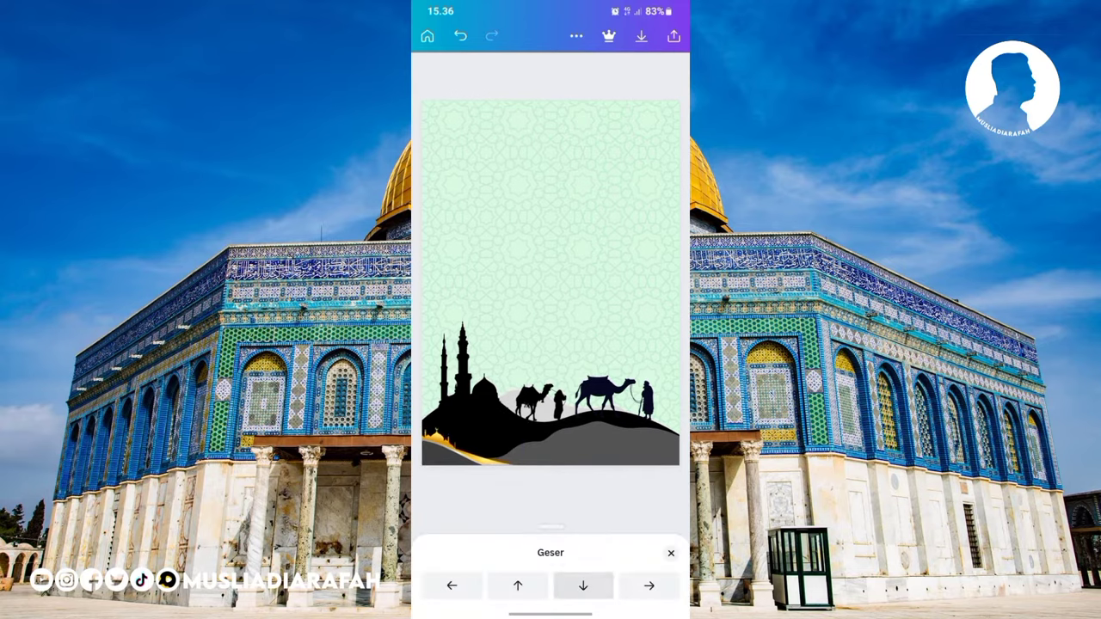
# - Mirror the gold dune accent horizontally
pyautogui.click(452, 585)
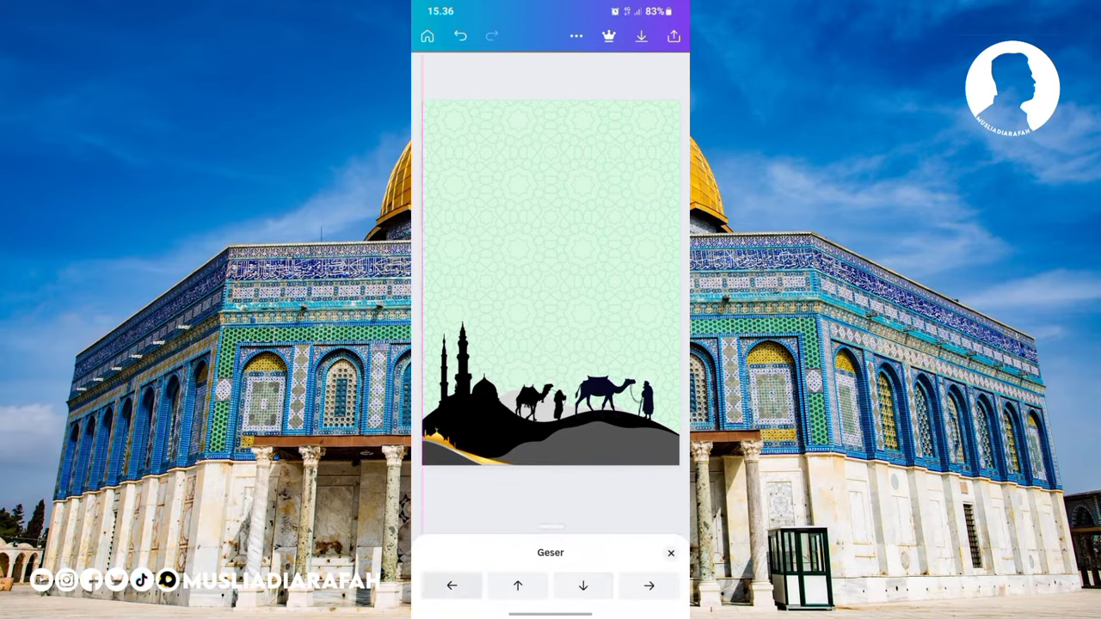
pyautogui.click(473, 448)
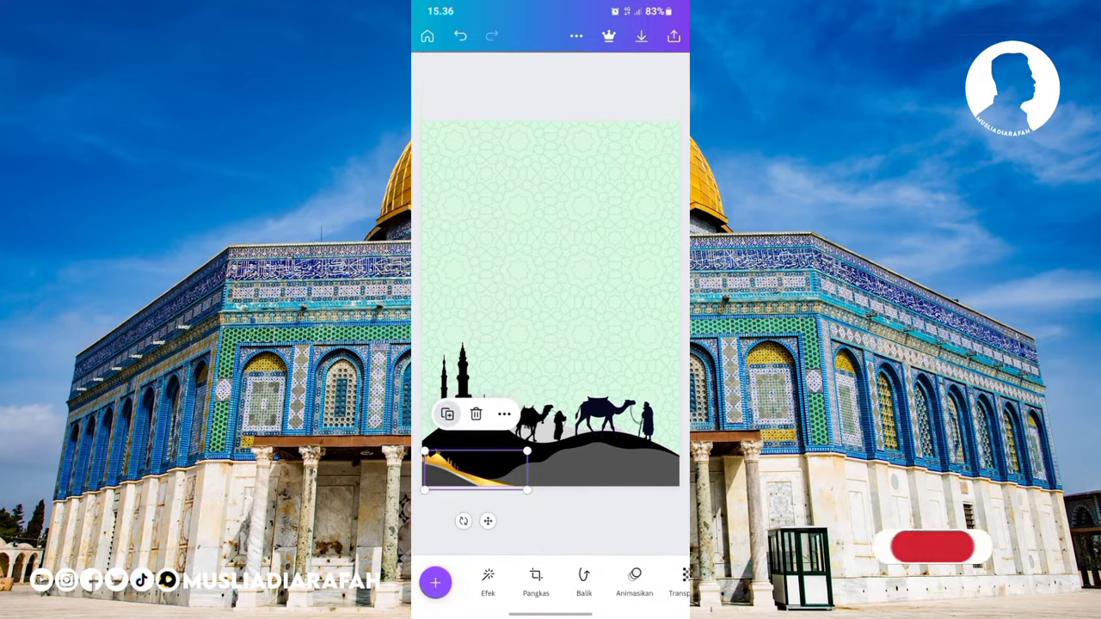
pyautogui.click(584, 582)
pyautogui.click(478, 564)
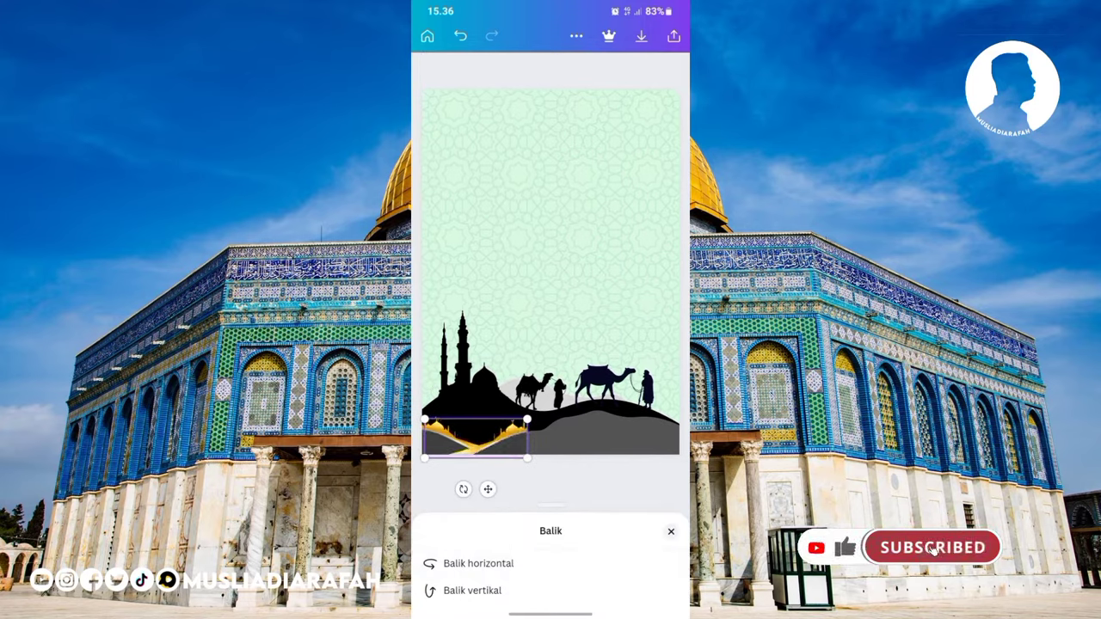
# - Flip the gold dune vertically, move it bottom-right, and nudge it down two steps
pyautogui.click(472, 591)
pyautogui.click(672, 531)
pyautogui.moveTo(475, 458)
pyautogui.mouseDown()
pyautogui.moveTo(499, 449)
pyautogui.moveTo(628, 466)
pyautogui.mouseUp()
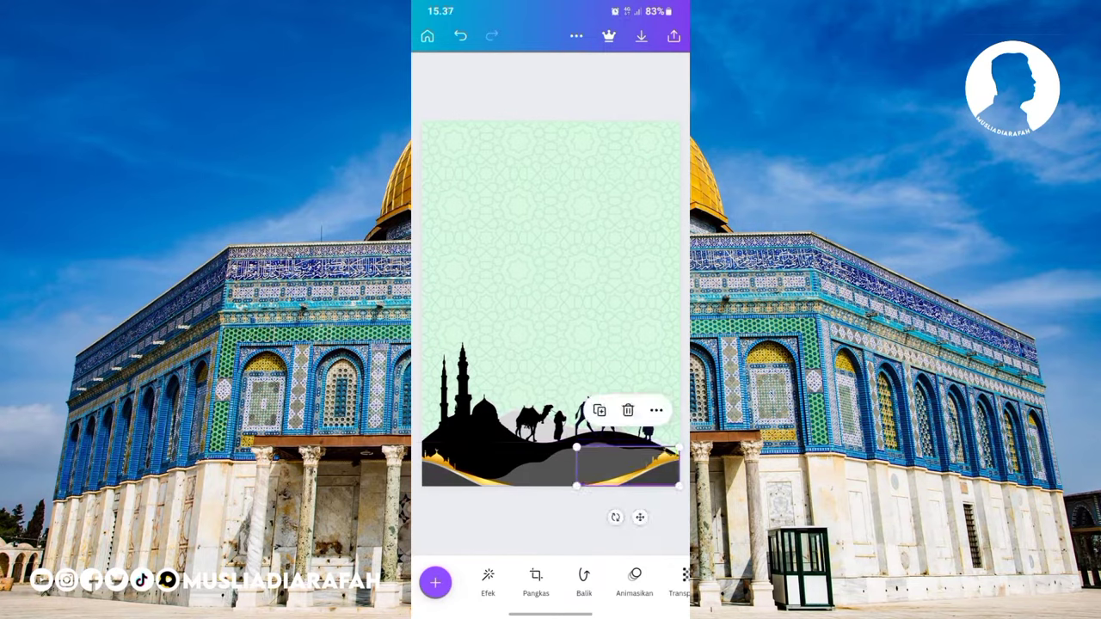
pyautogui.moveTo(637, 581); pyautogui.dragTo(508, 581)
pyautogui.click(583, 581)
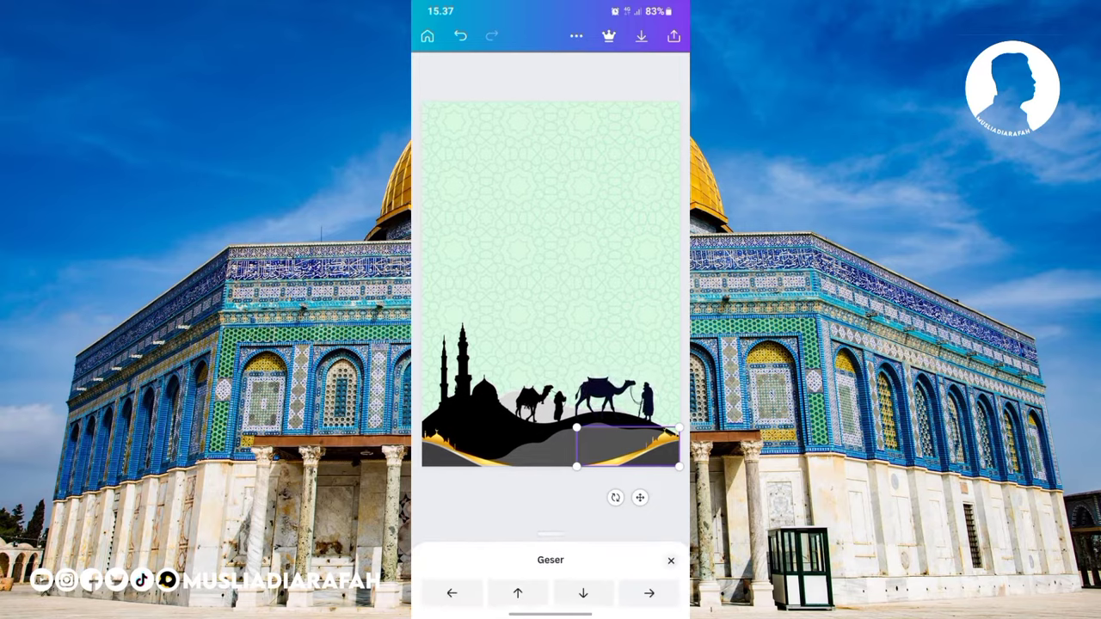
pyautogui.click(583, 585)
pyautogui.click(583, 585)
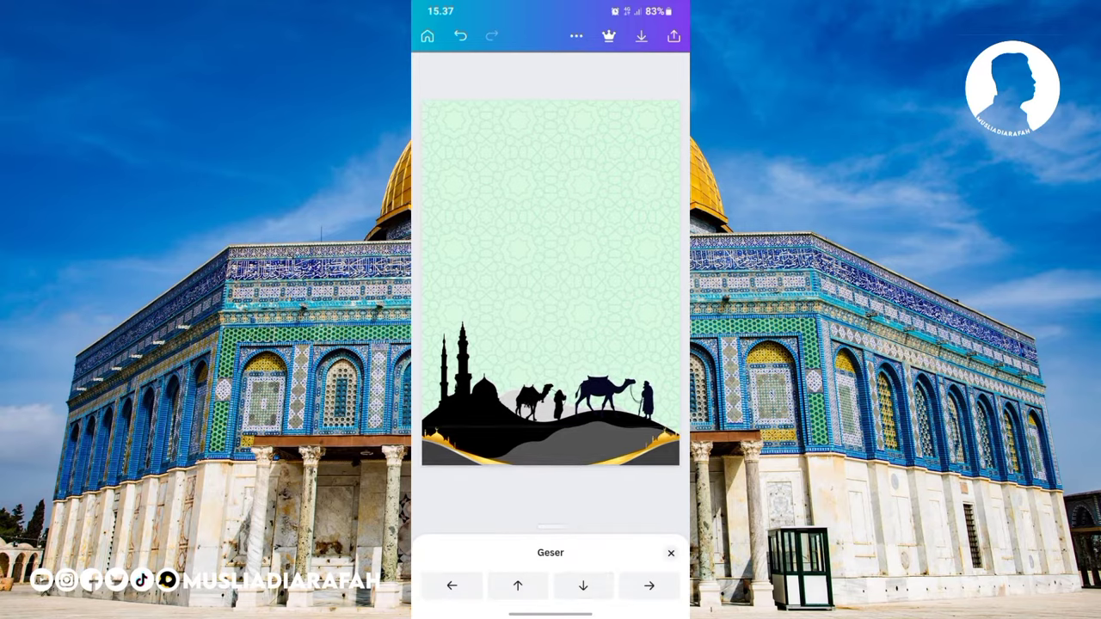
pyautogui.click(671, 554)
pyautogui.click(551, 516)
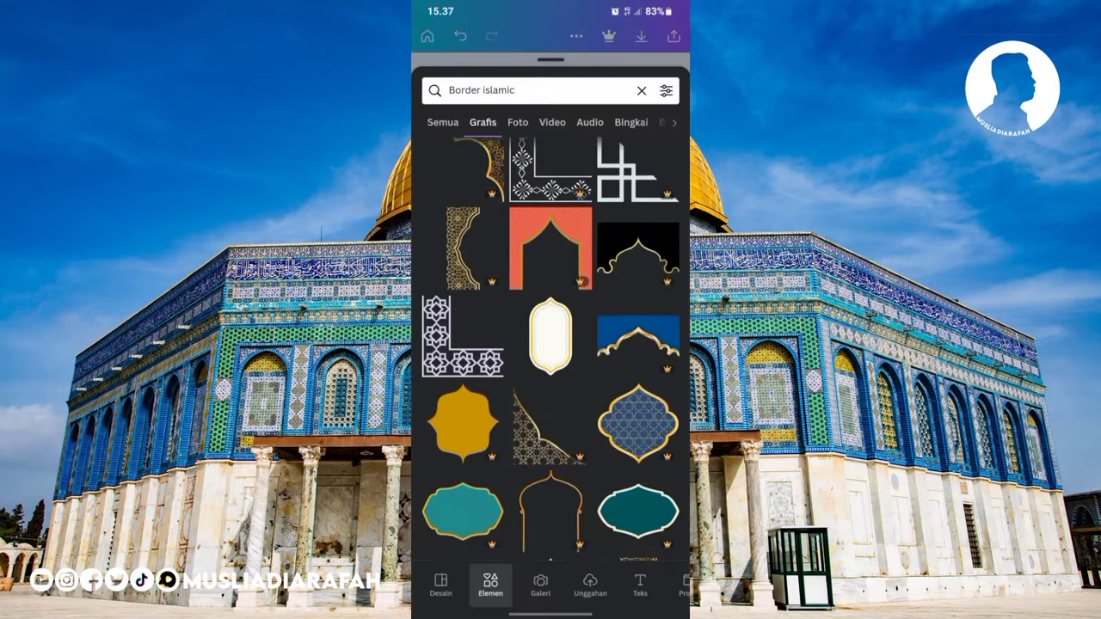
# - Add the black ornate Islamic frame outline and enlarge it
pyautogui.scroll(-3, 551, 348)
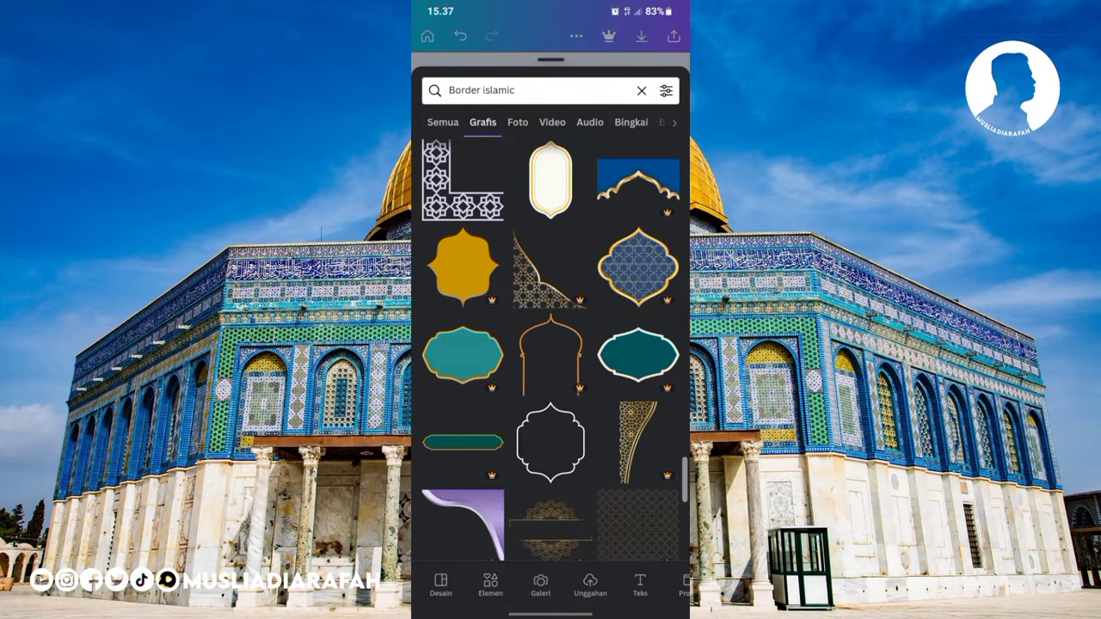
pyautogui.click(551, 441)
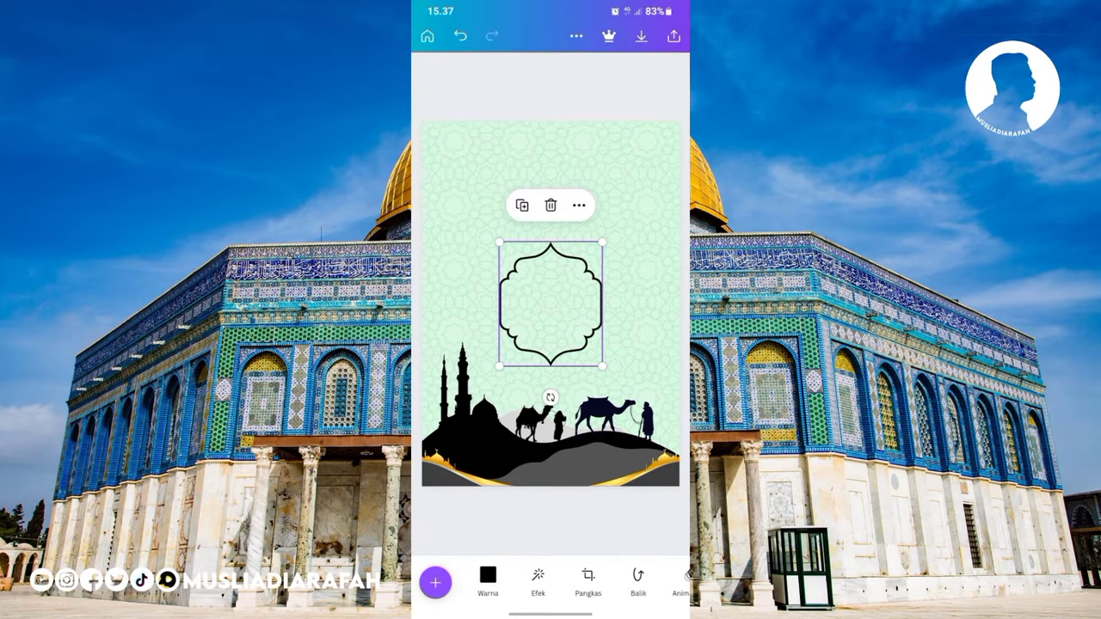
pyautogui.moveTo(603, 242); pyautogui.dragTo(660, 169)
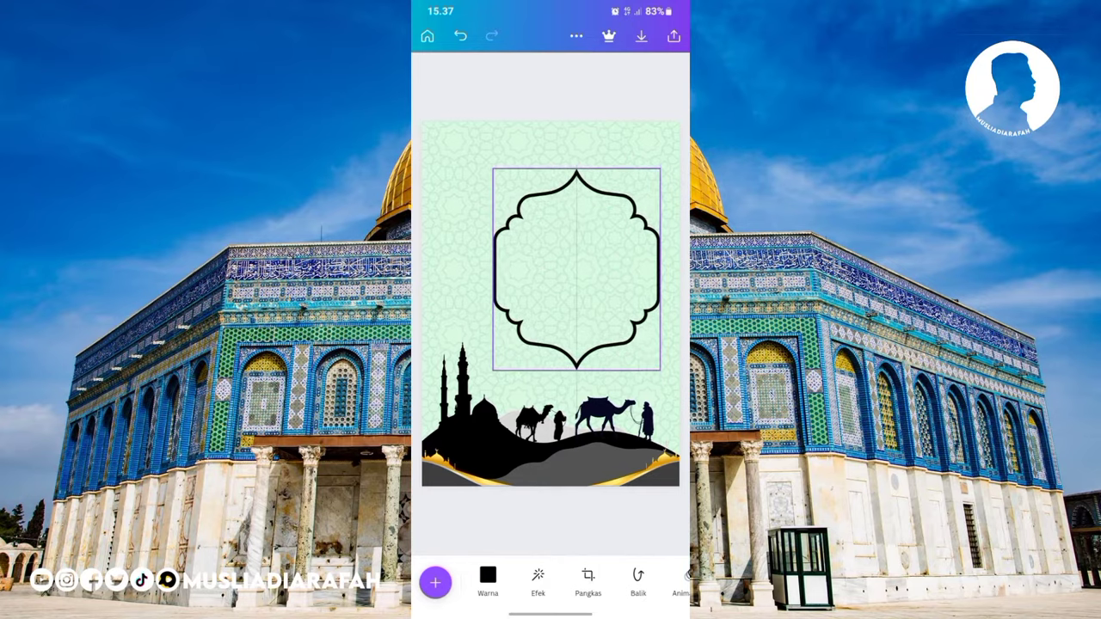
pyautogui.moveTo(576, 270); pyautogui.dragTo(561, 271)
pyautogui.click(487, 578)
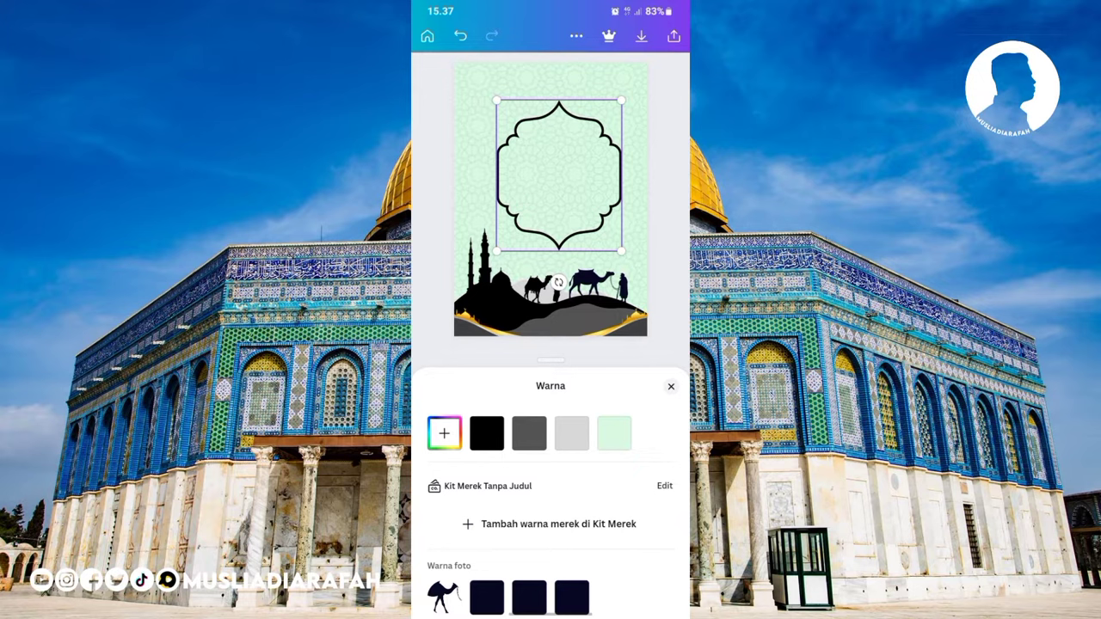
# - Enlarge the frame further and centre it horizontally above the desert scene
pyautogui.moveTo(622, 99); pyautogui.dragTo(634, 81)
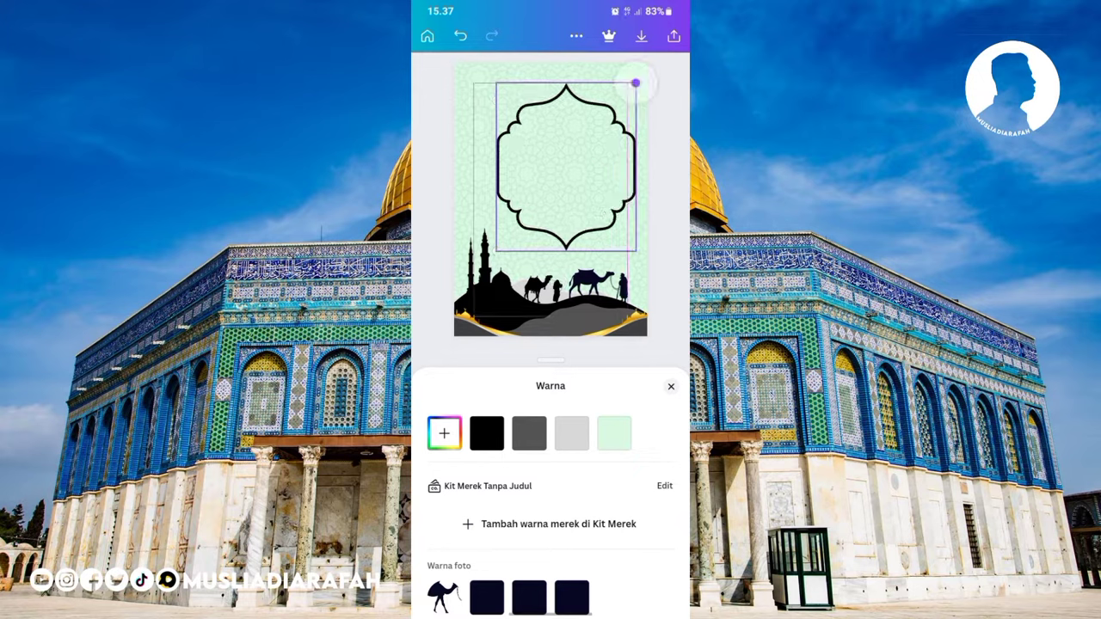
pyautogui.moveTo(491, 81); pyautogui.dragTo(481, 87)
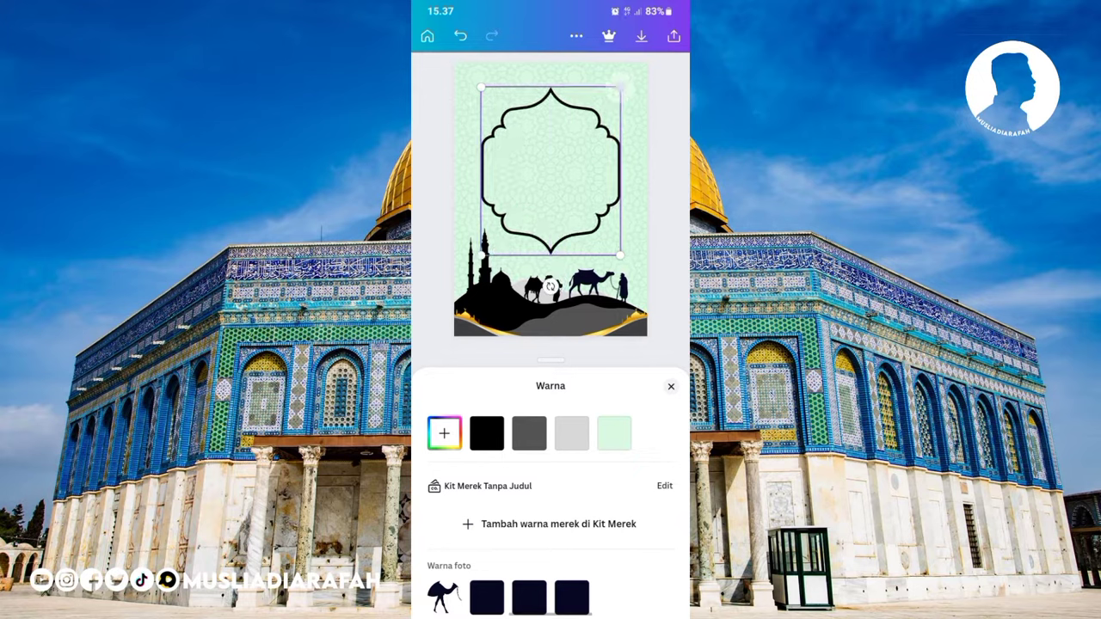
pyautogui.moveTo(620, 86); pyautogui.dragTo(628, 83)
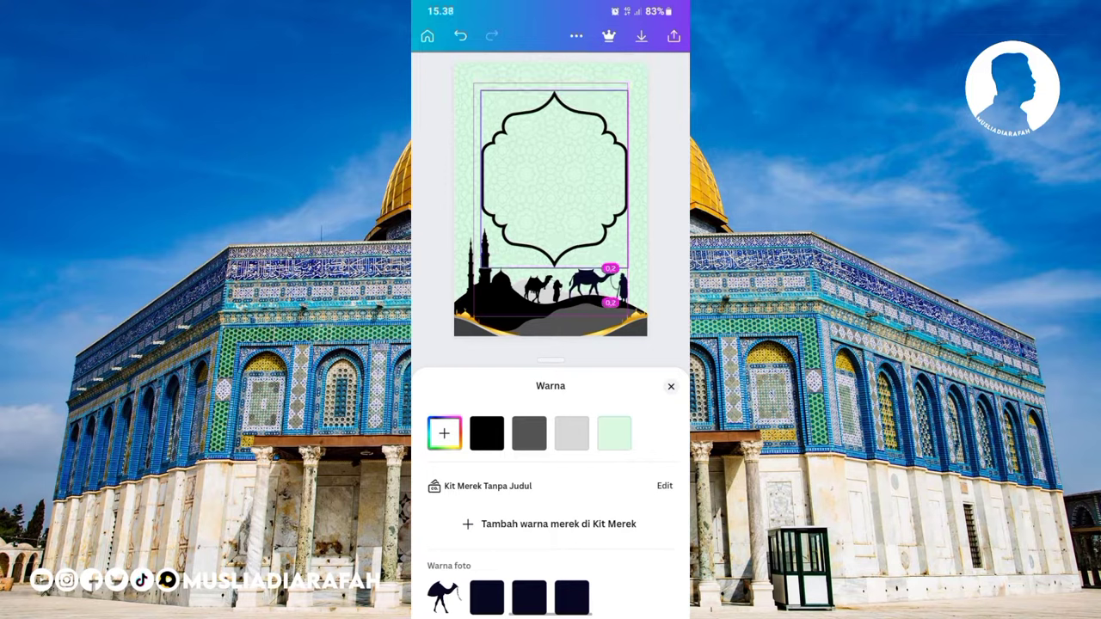
pyautogui.moveTo(554, 176); pyautogui.dragTo(551, 174)
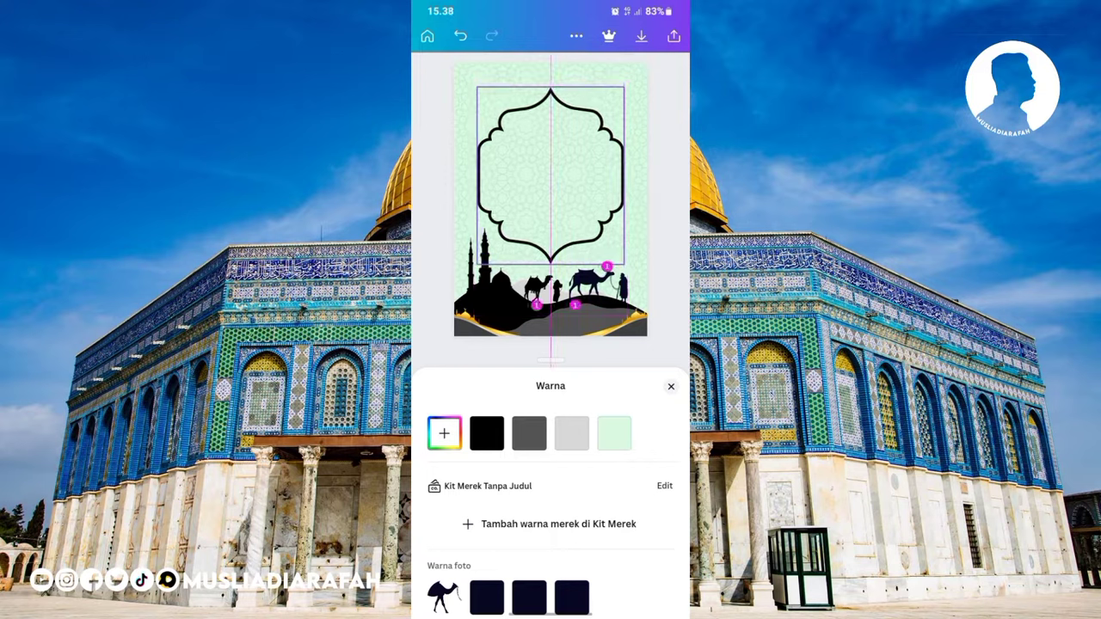
pyautogui.click(625, 87)
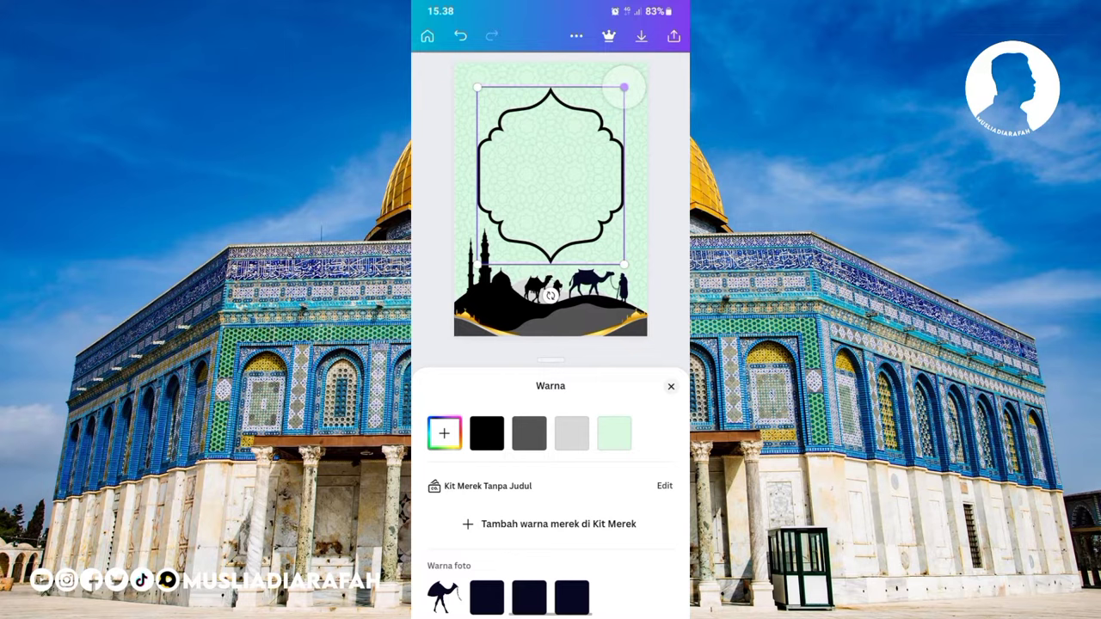
pyautogui.click(671, 386)
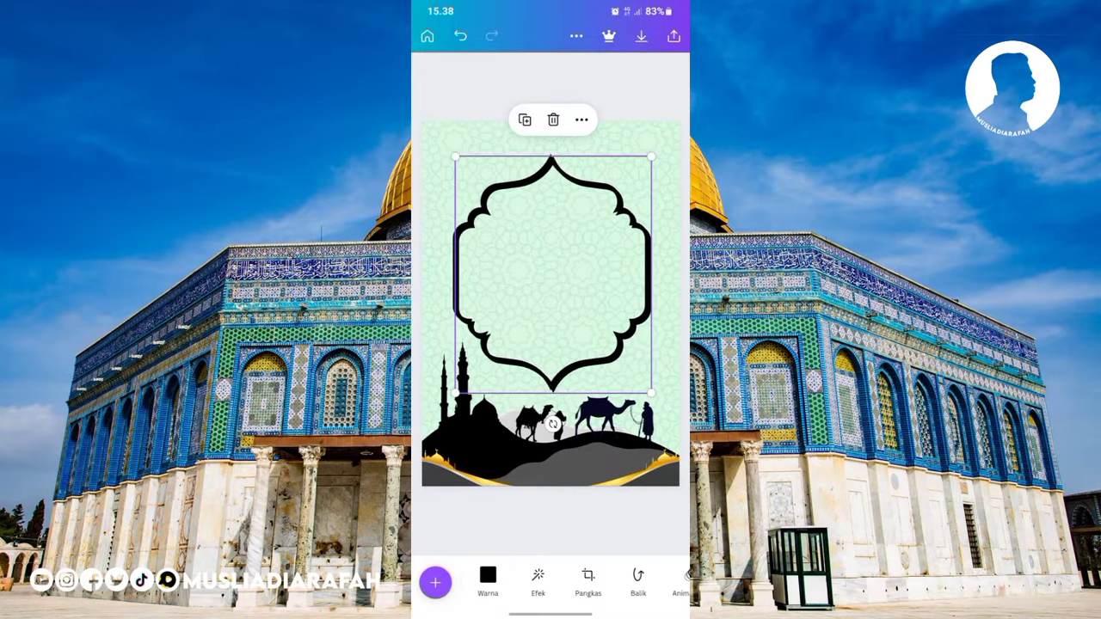
# - Change the top frame copy's colour to light orange
pyautogui.click(488, 583)
pyautogui.scroll(-3, 551, 516)
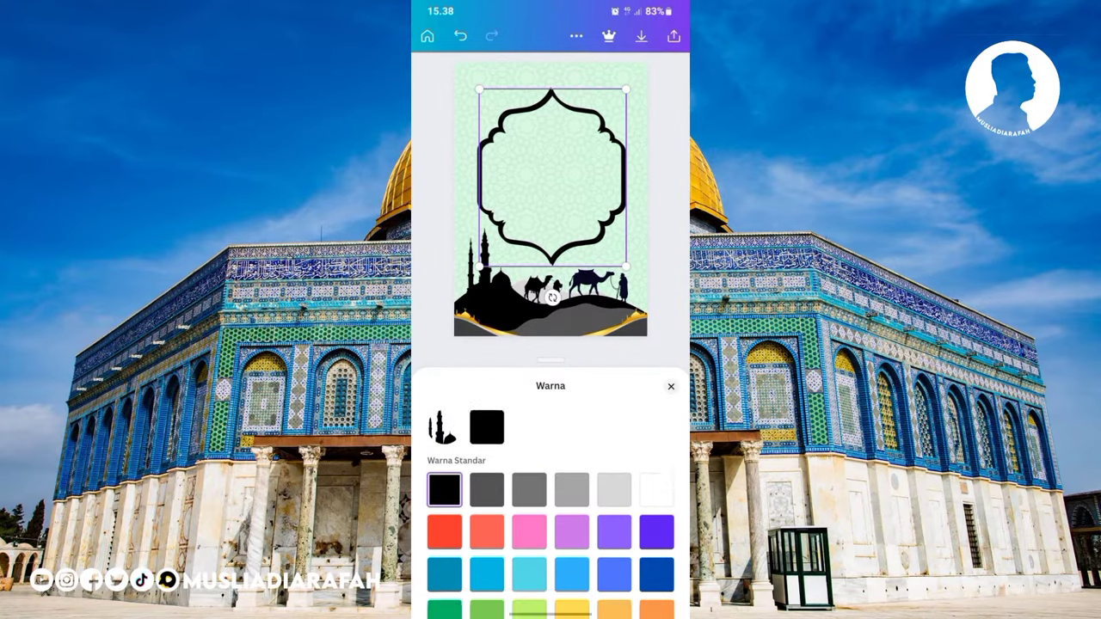
pyautogui.scroll(-1, 551, 517)
pyautogui.click(614, 578)
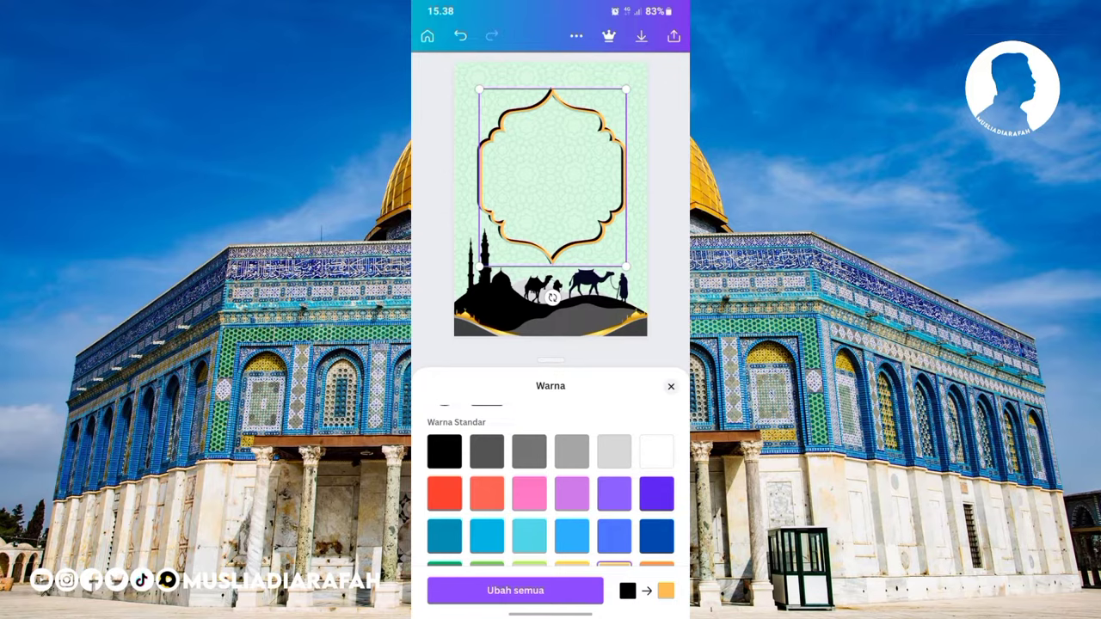
pyautogui.click(671, 386)
# - Shrink the orange frame slightly and centre it inside the black frame
pyautogui.moveTo(651, 393); pyautogui.dragTo(643, 383)
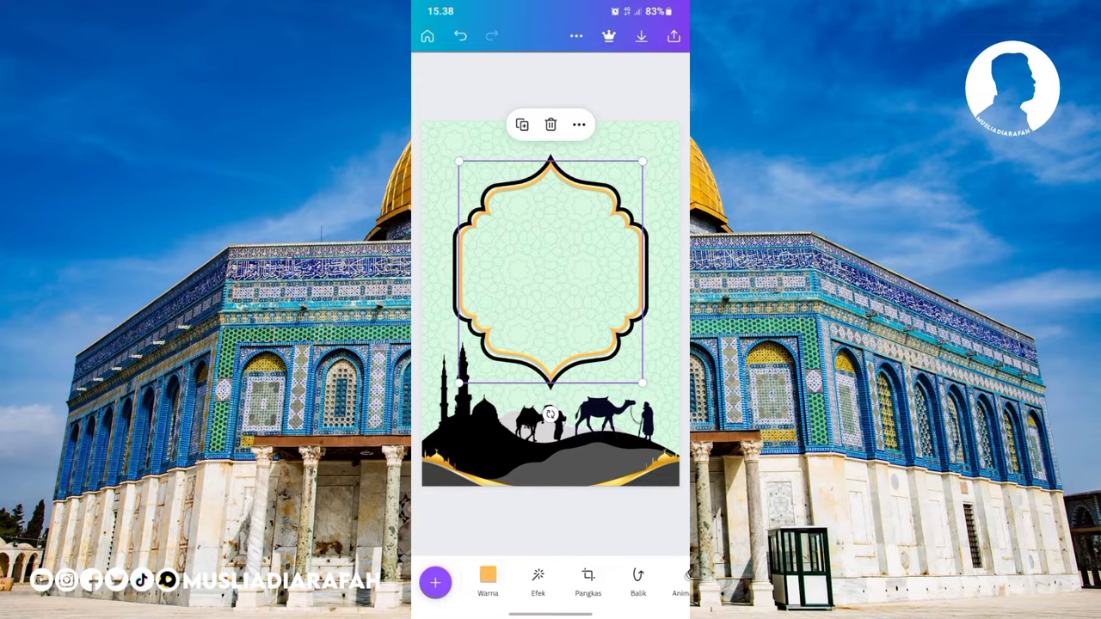
pyautogui.moveTo(644, 161); pyautogui.dragTo(643, 154)
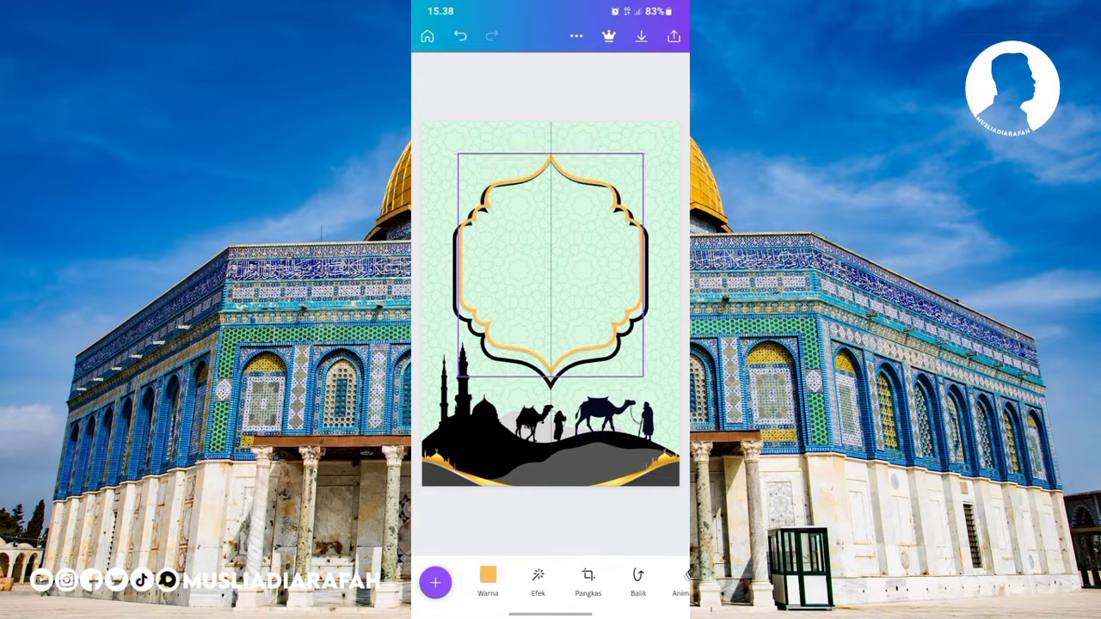
pyautogui.moveTo(551, 265); pyautogui.dragTo(550, 272)
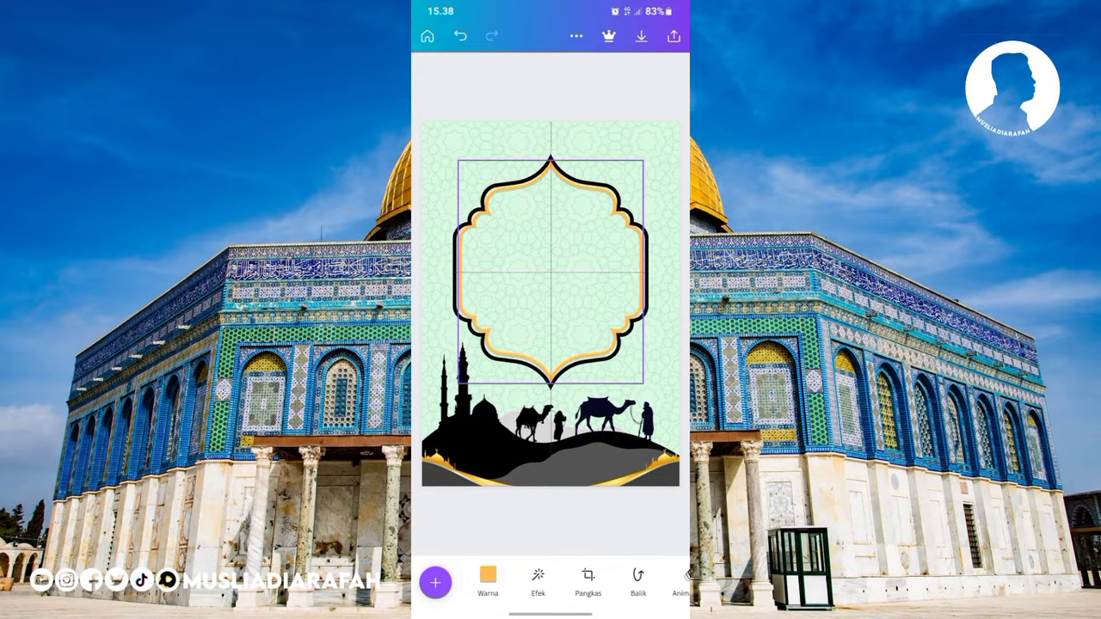
pyautogui.click(551, 525)
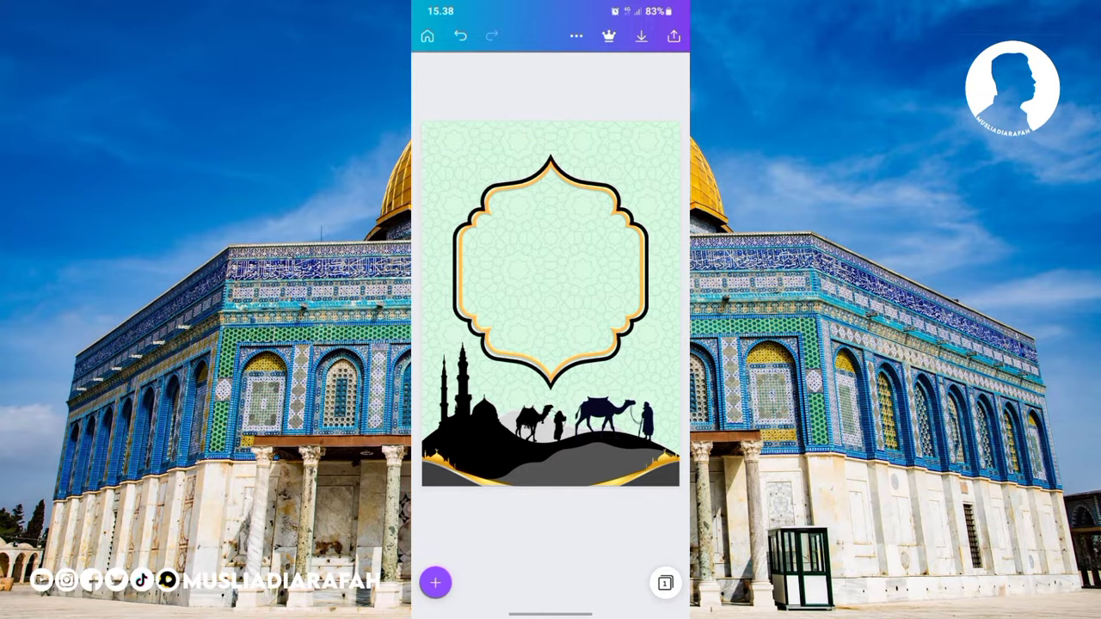
# - Search Elements for 'Pattern islamic' and filter the results to graphics
pyautogui.click(435, 584)
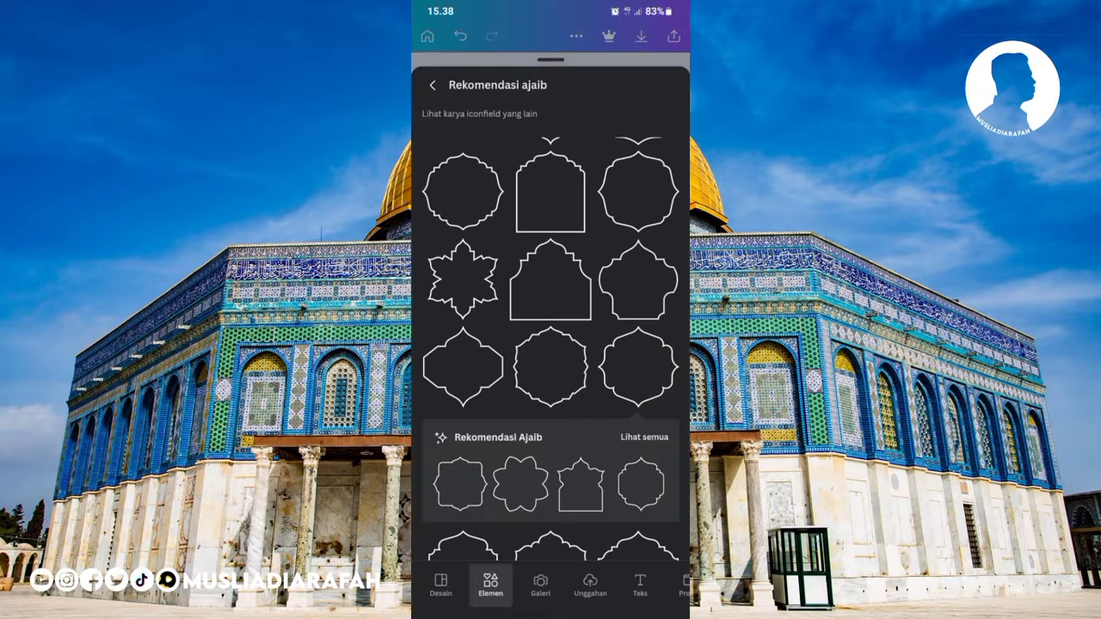
pyautogui.click(433, 85)
pyautogui.click(550, 89)
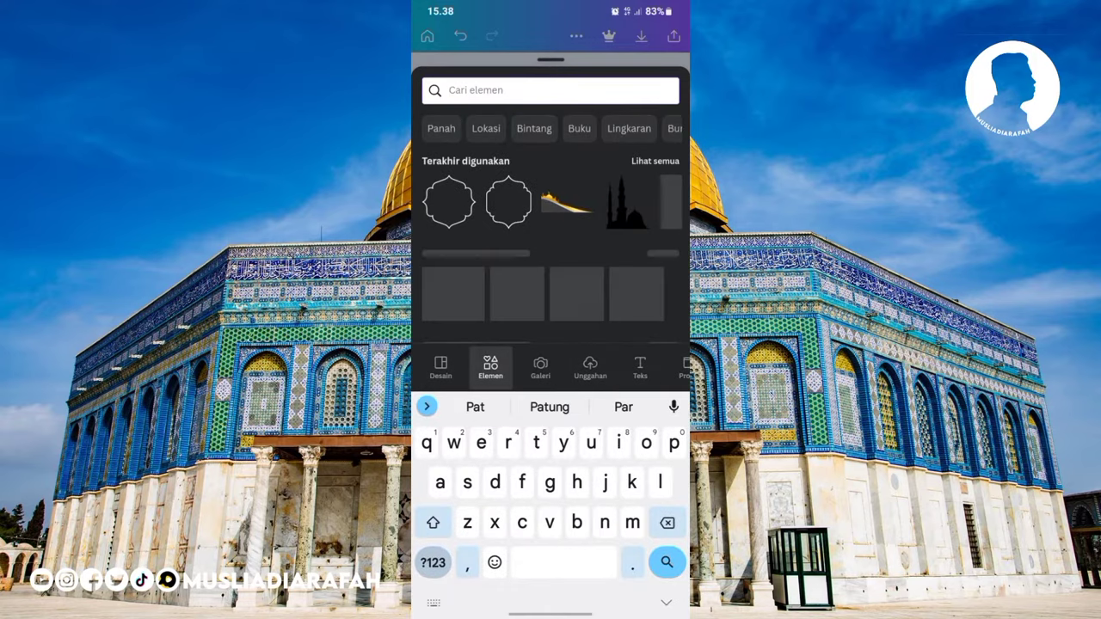
pyautogui.write('Patt')
pyautogui.click(469, 150)
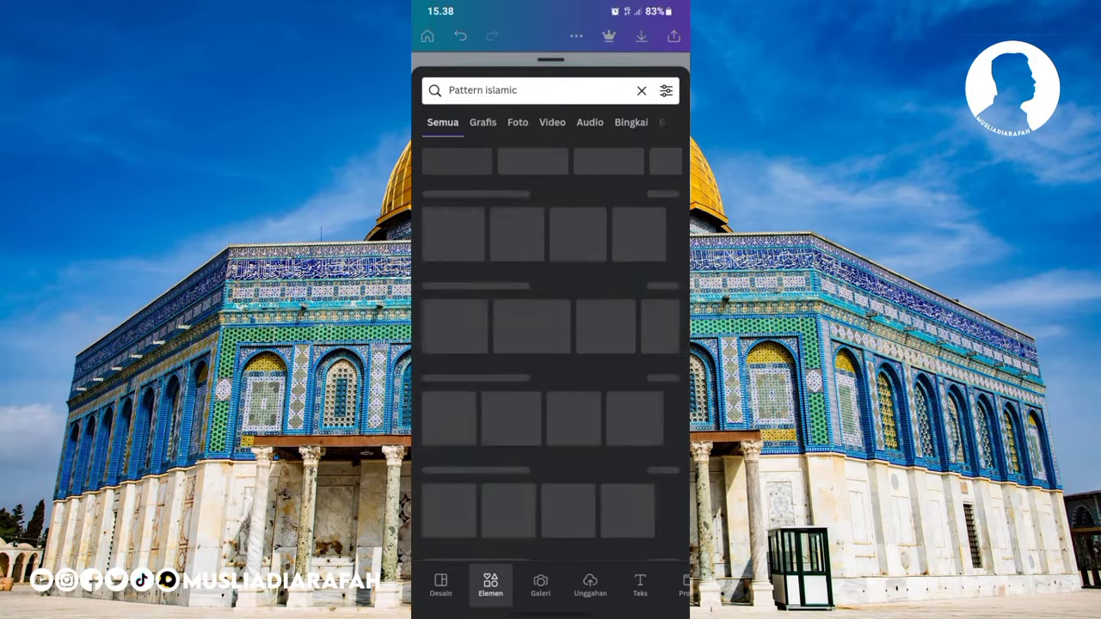
pyautogui.click(483, 122)
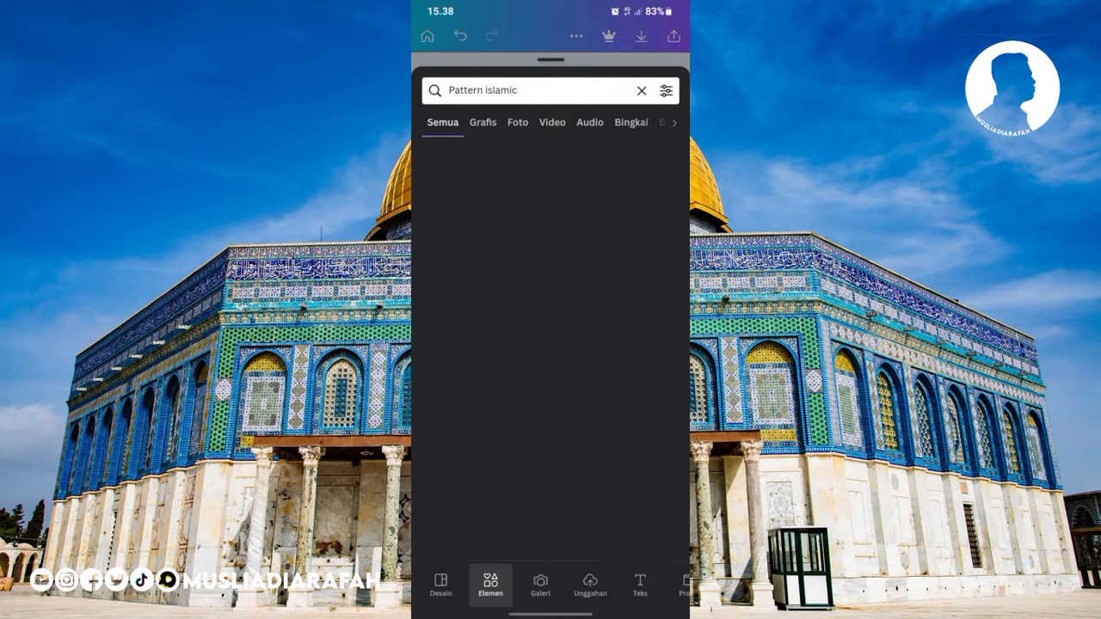
pyautogui.scroll(-2, 551, 350)
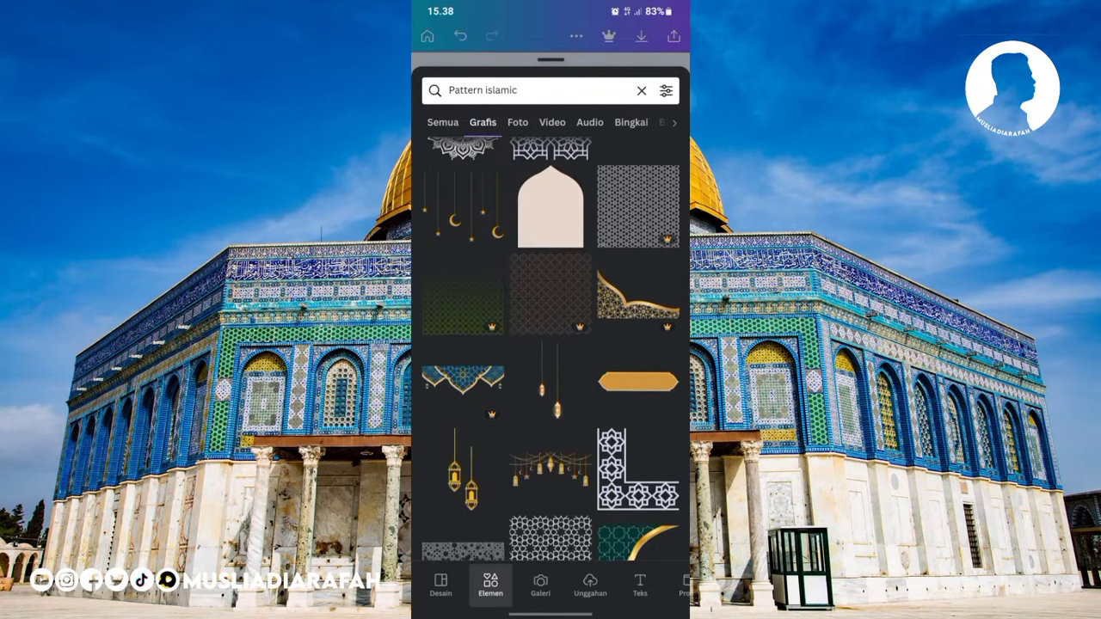
# - Add the two hanging lanterns graphic, shrink it and place it at the frame's top-right
pyautogui.click(549, 378)
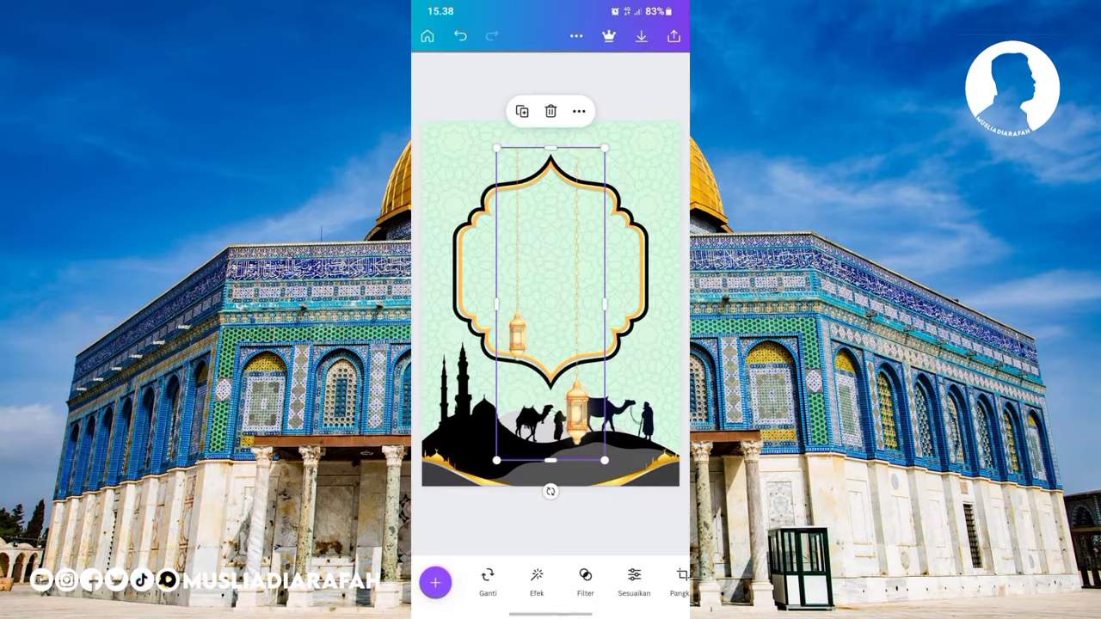
pyautogui.moveTo(604, 148); pyautogui.dragTo(553, 298)
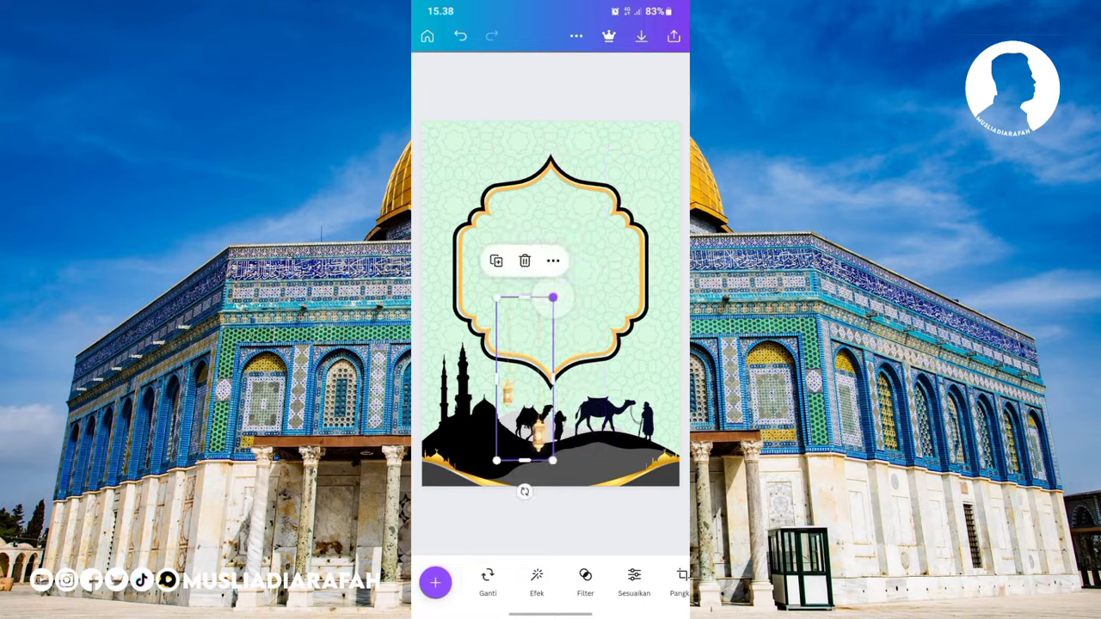
pyautogui.moveTo(525, 379)
pyautogui.mouseDown()
pyautogui.moveTo(637, 206)
pyautogui.moveTo(635, 238)
pyautogui.moveTo(659, 174)
pyautogui.mouseUp()
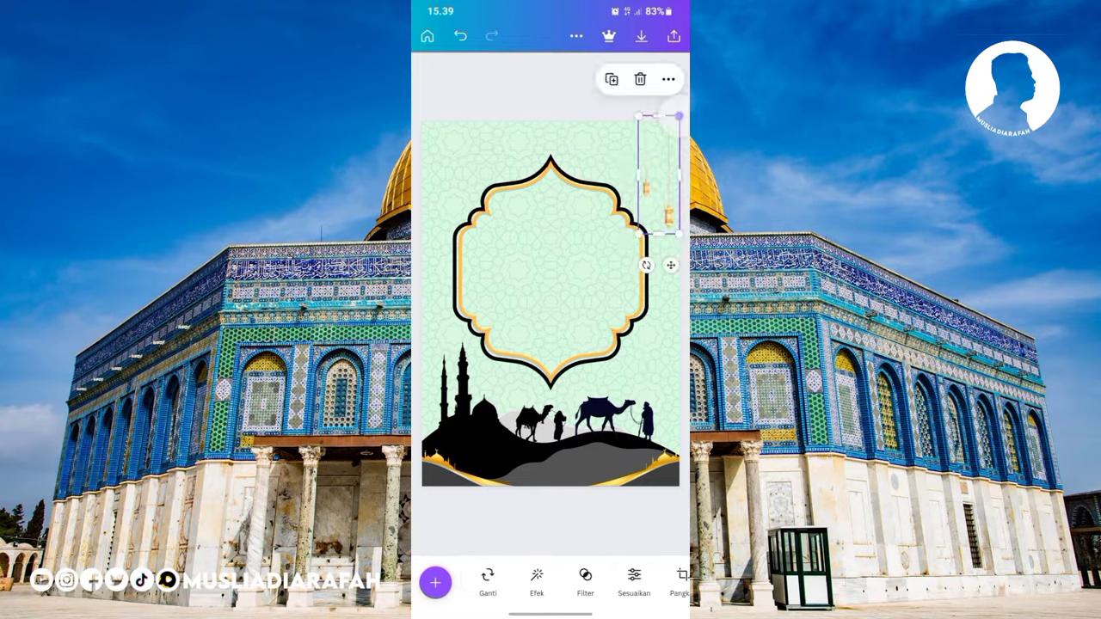
# - Duplicate the lanterns, flip the copy horizontally and place it at the frame's top-left
pyautogui.click(611, 79)
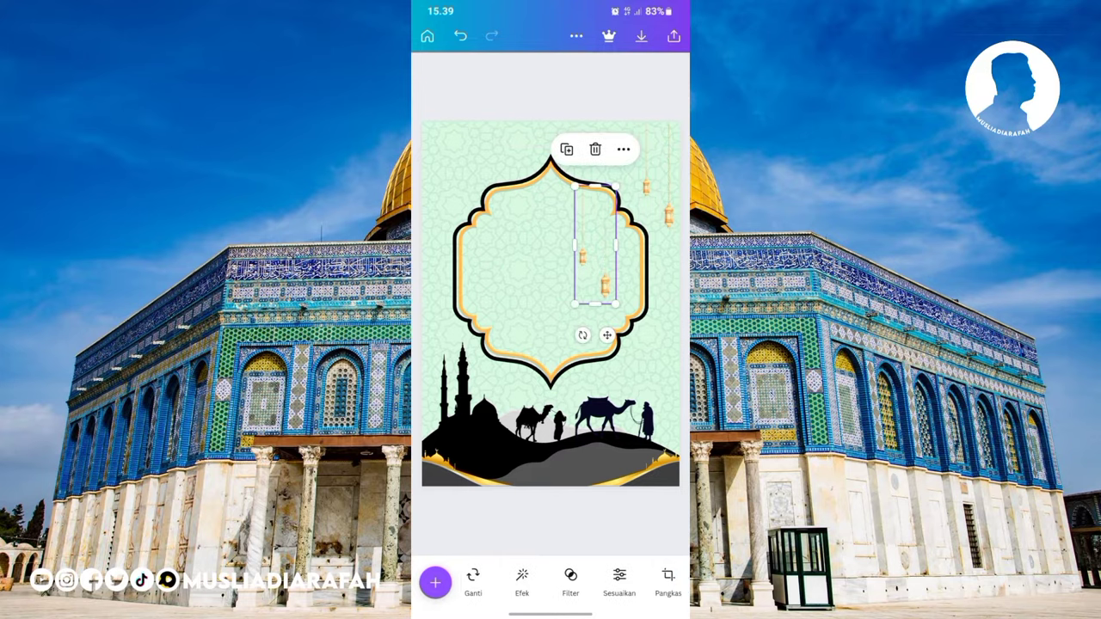
pyautogui.moveTo(637, 581); pyautogui.dragTo(516, 581)
pyautogui.click(605, 582)
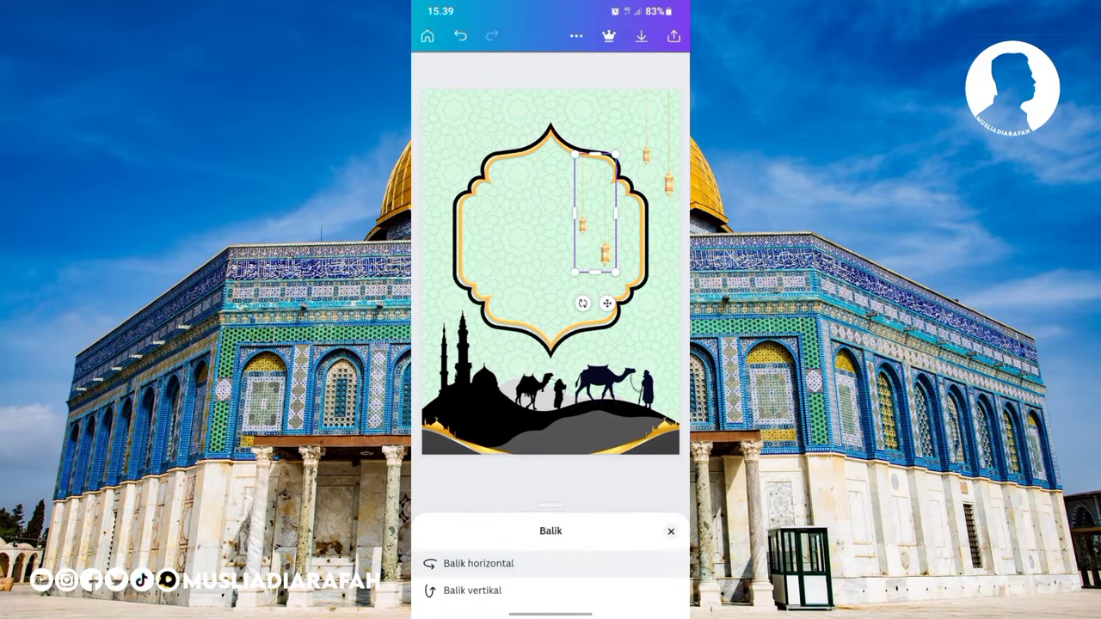
pyautogui.moveTo(594, 212); pyautogui.dragTo(443, 143)
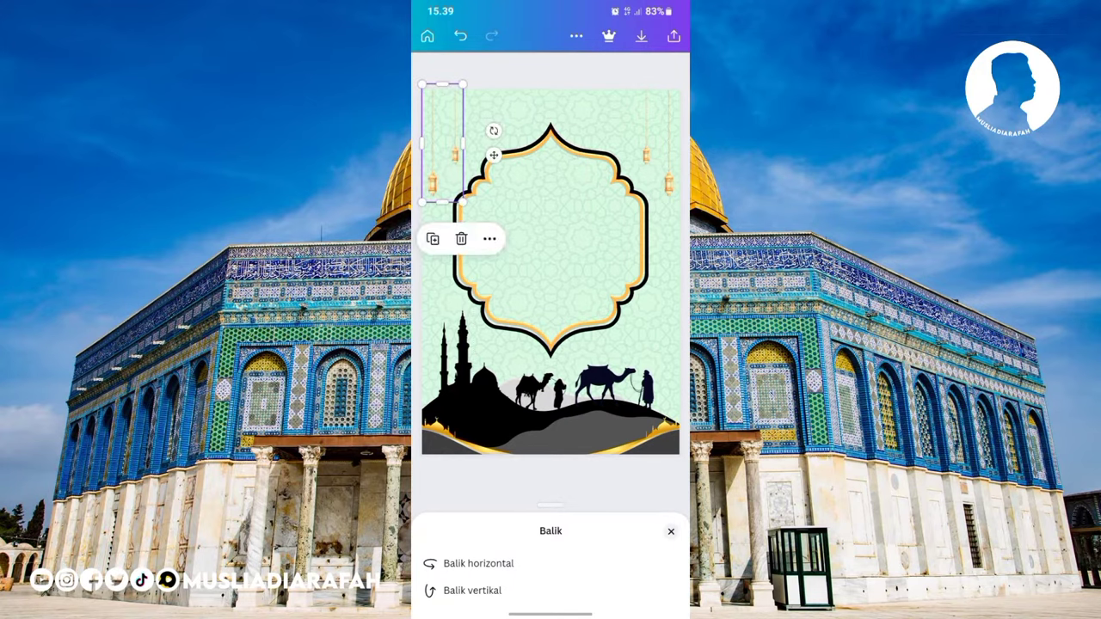
pyautogui.click(551, 477)
# - Add the small lanterns-and-crescents garland, shrunk and centred along the top above the frame
pyautogui.click(433, 582)
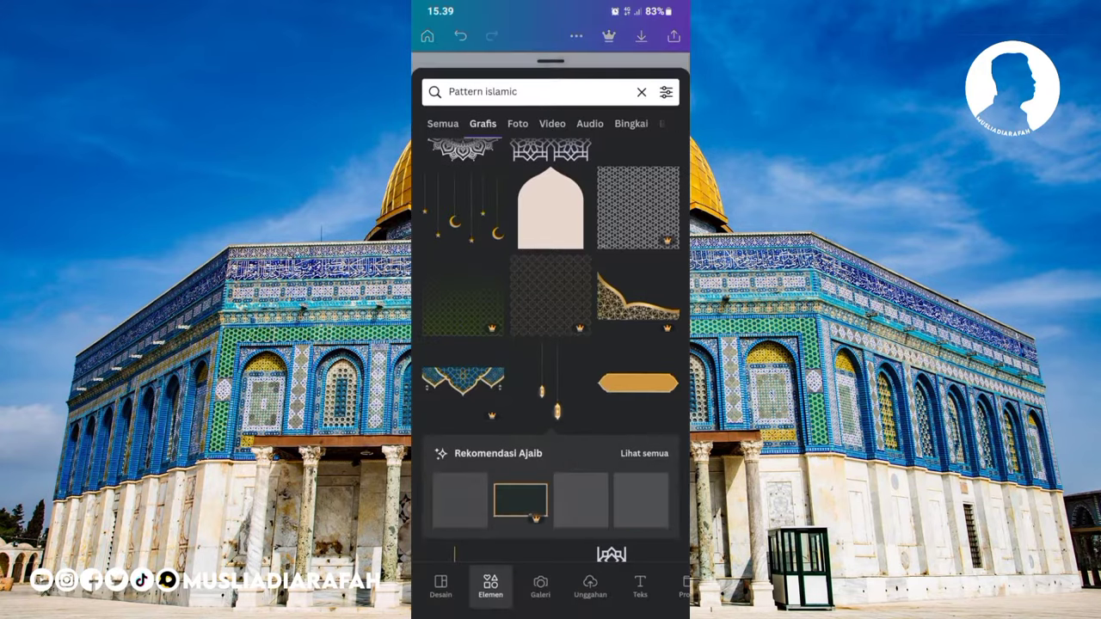
pyautogui.scroll(-5, 551, 350)
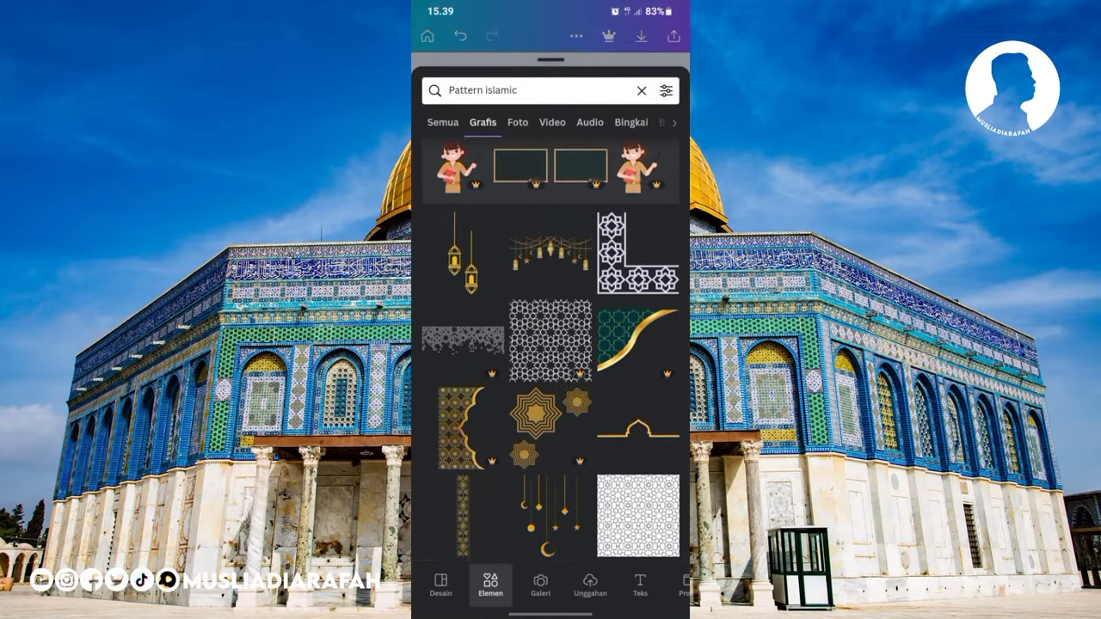
pyautogui.click(551, 244)
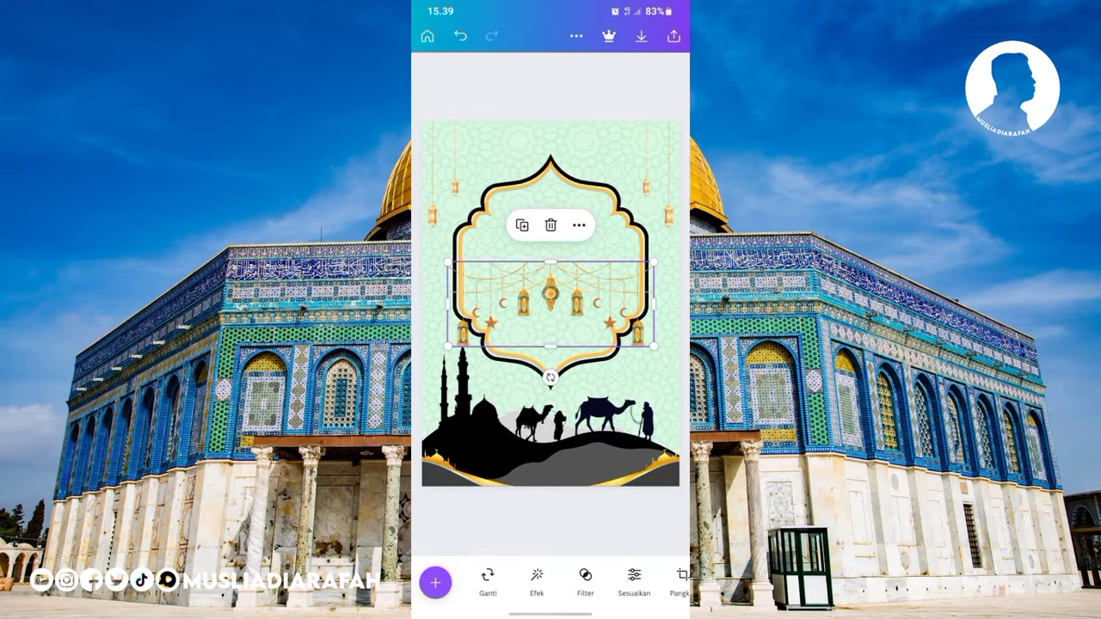
pyautogui.moveTo(654, 346); pyautogui.dragTo(602, 330)
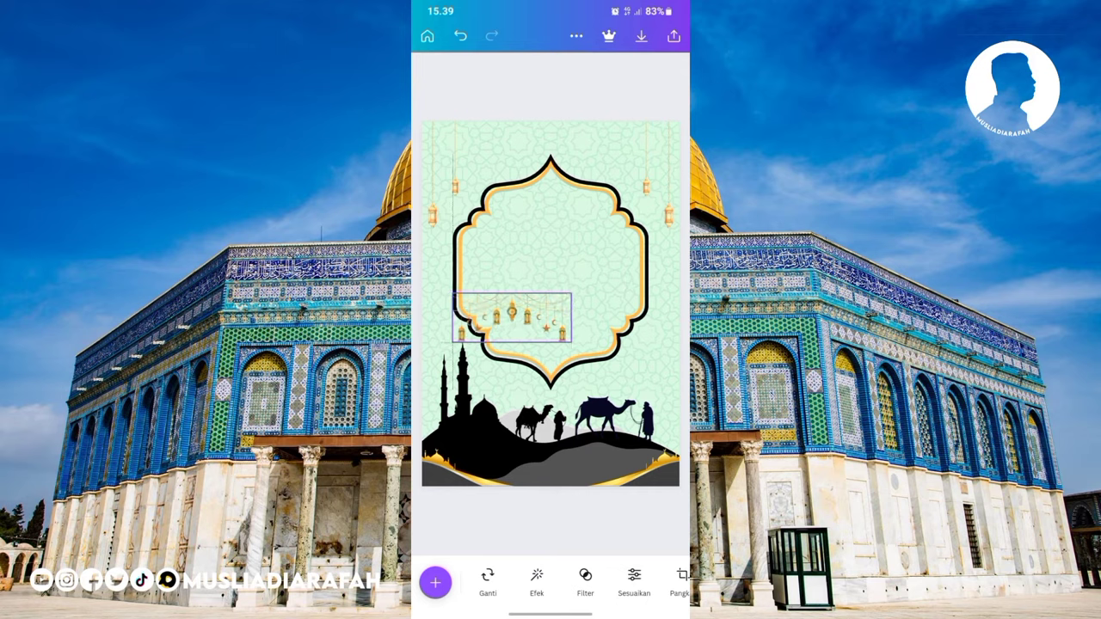
pyautogui.moveTo(535, 310)
pyautogui.mouseDown()
pyautogui.moveTo(549, 142)
pyautogui.moveTo(596, 128)
pyautogui.moveTo(549, 142)
pyautogui.mouseUp()
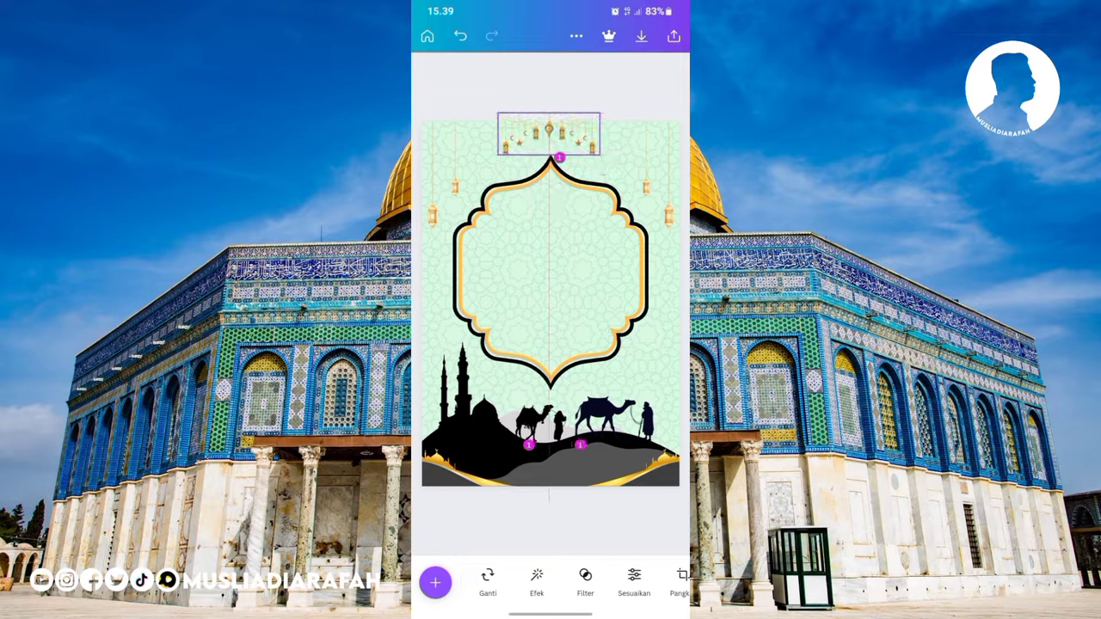
pyautogui.moveTo(549, 142); pyautogui.dragTo(548, 139)
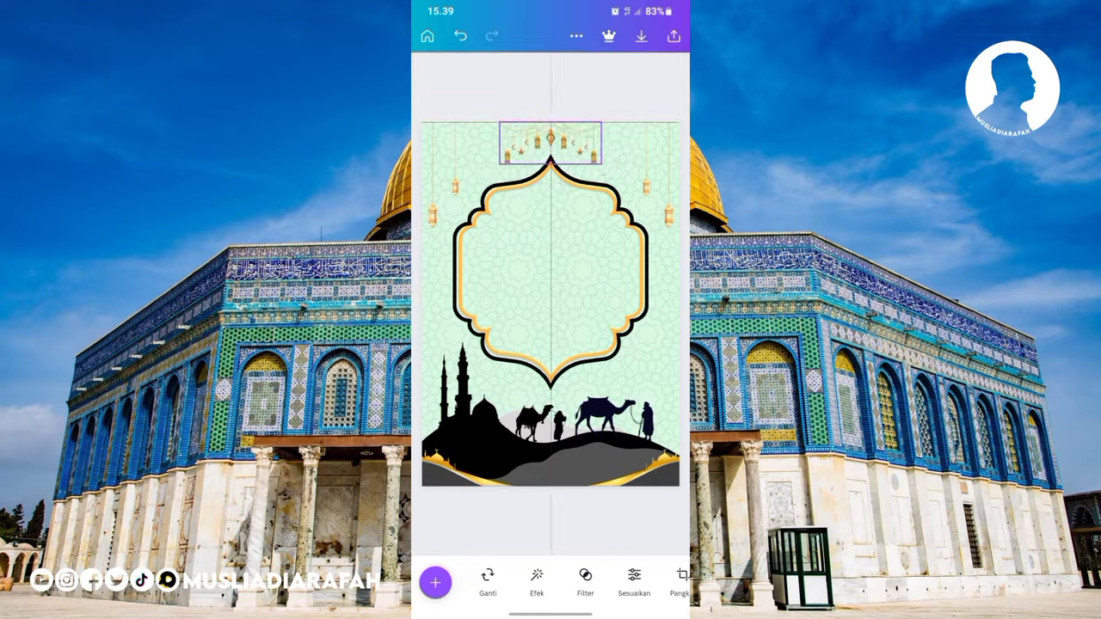
pyautogui.click(551, 521)
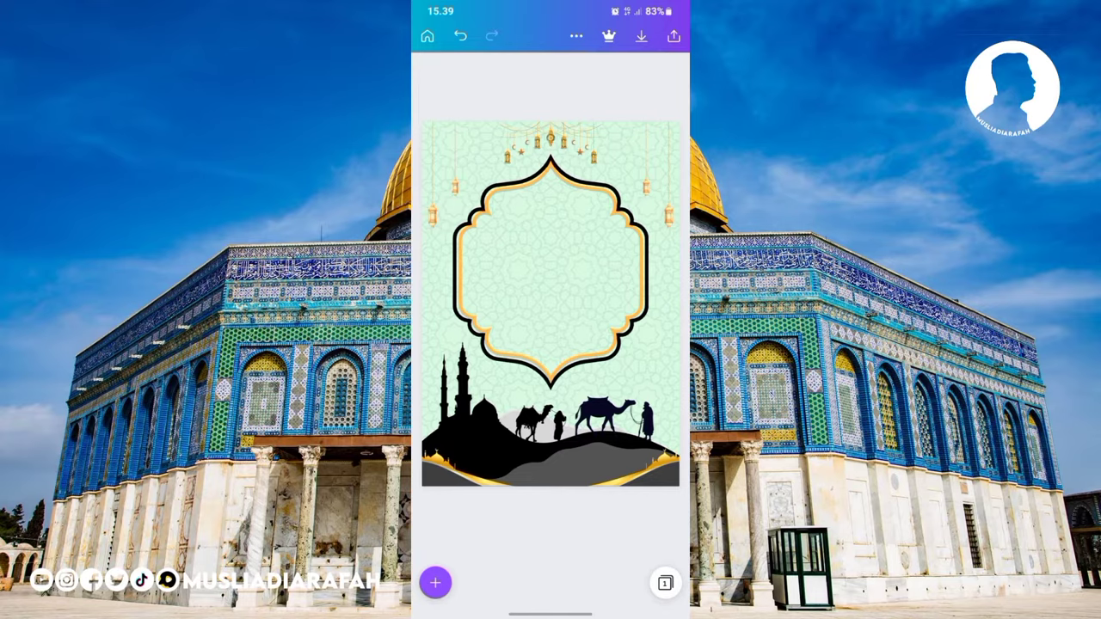
# - Add a small star-and-crescent lantern garland at the top-left beside the central garland
pyautogui.click(435, 583)
pyautogui.click(646, 332)
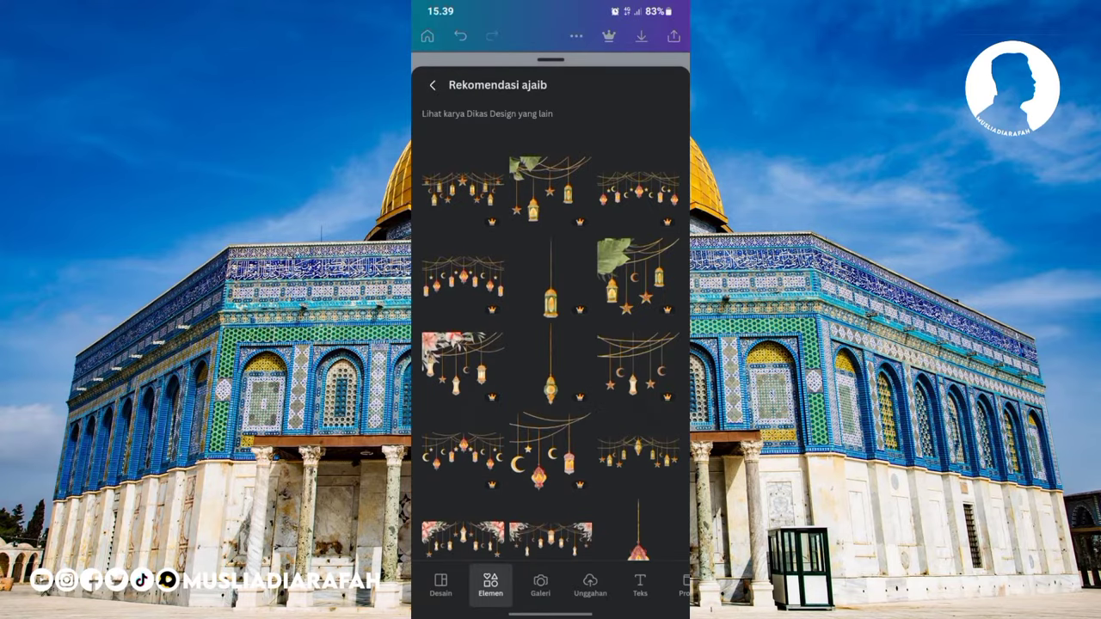
pyautogui.scroll(-2, 551, 349)
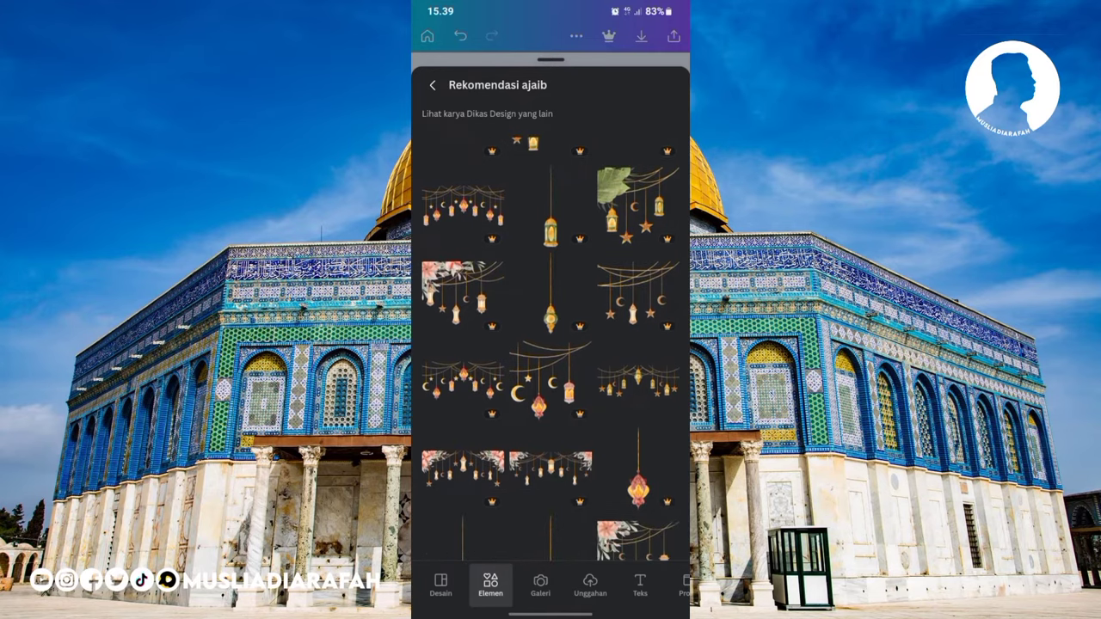
pyautogui.click(638, 379)
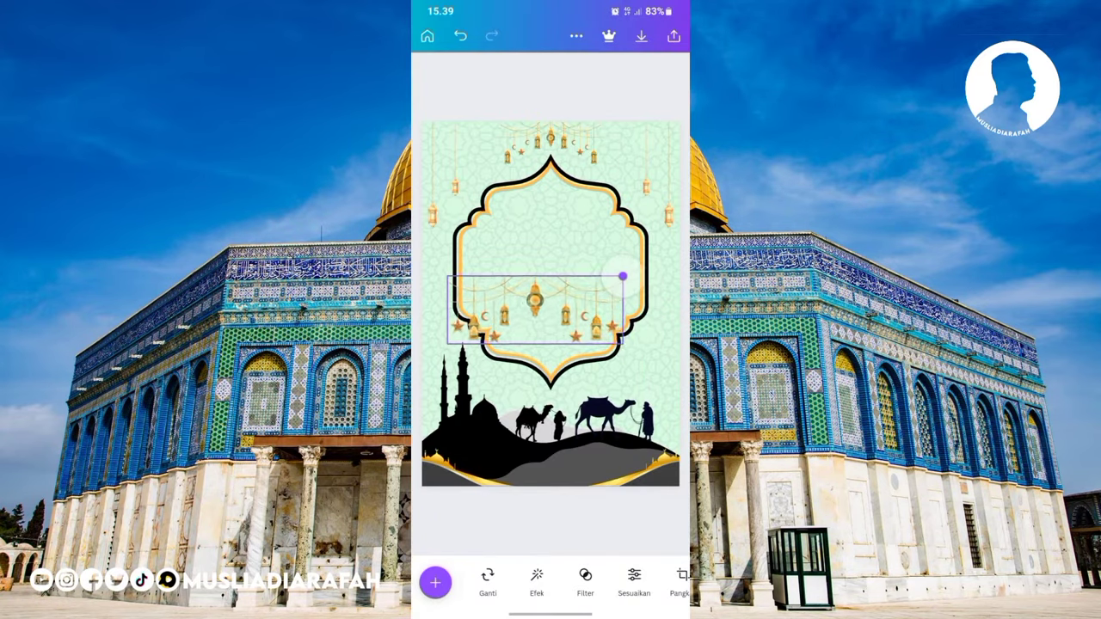
pyautogui.moveTo(623, 277)
pyautogui.mouseDown()
pyautogui.moveTo(513, 320)
pyautogui.moveTo(624, 142)
pyautogui.moveTo(618, 134)
pyautogui.mouseUp()
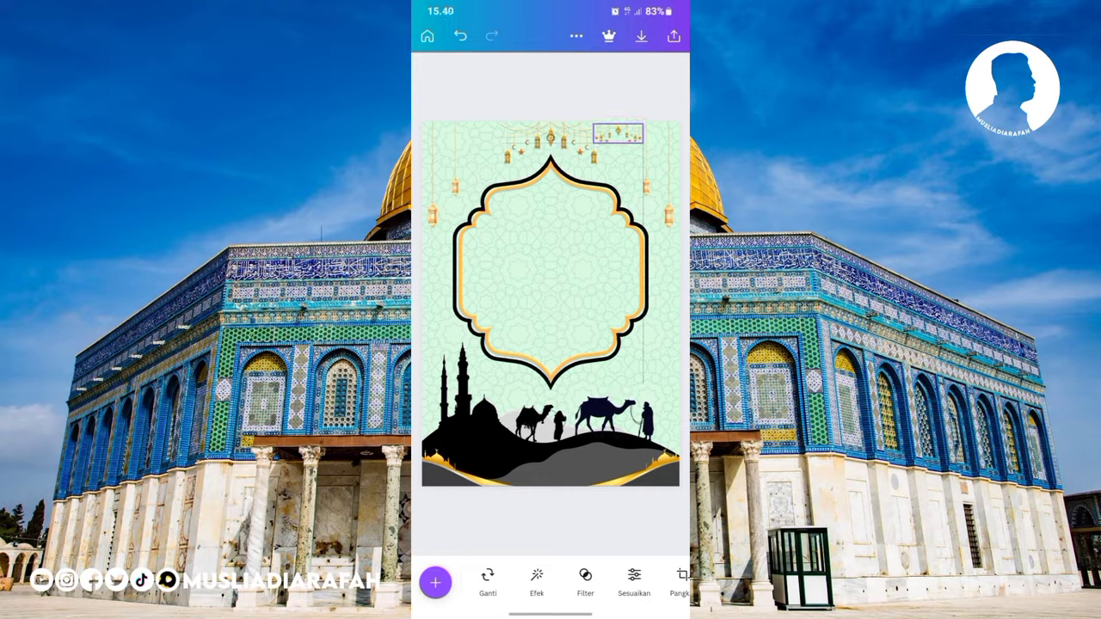
pyautogui.moveTo(619, 133); pyautogui.dragTo(526, 175)
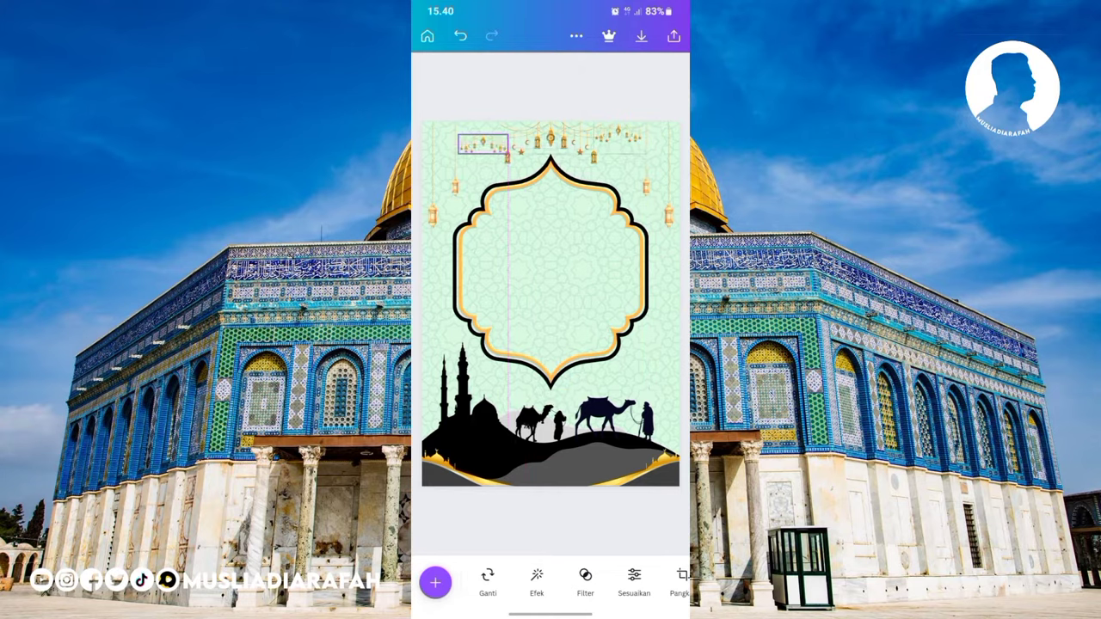
pyautogui.moveTo(525, 175); pyautogui.dragTo(482, 133)
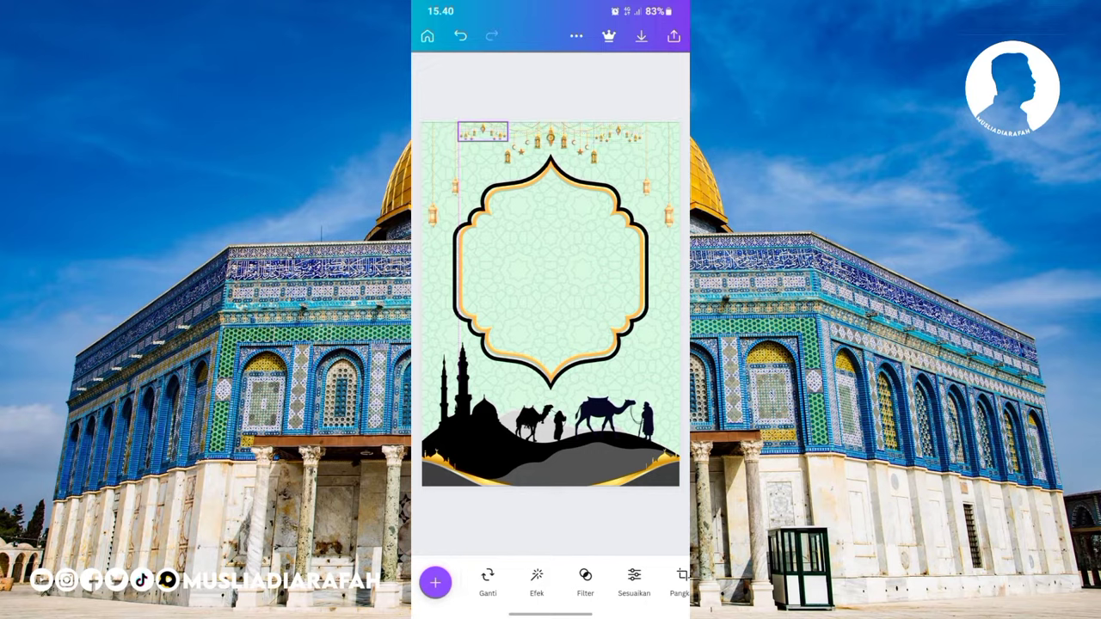
pyautogui.click(551, 525)
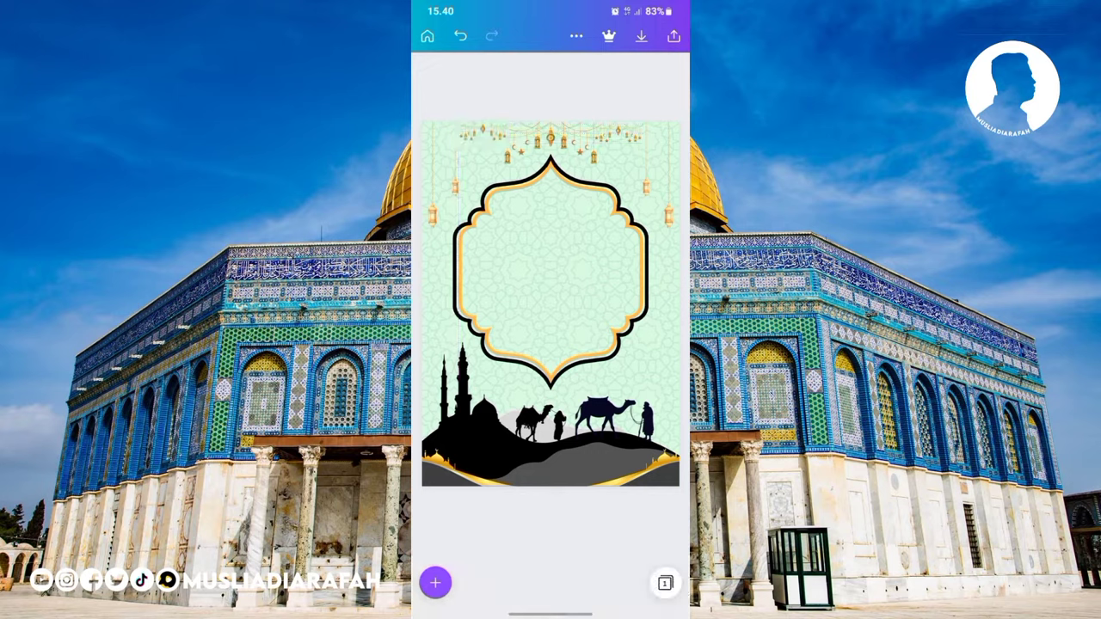
# - Add the gold hexagon banner, enlarged and centred at the bottom over the dark hills
pyautogui.click(435, 582)
pyautogui.scroll(2, 551, 344)
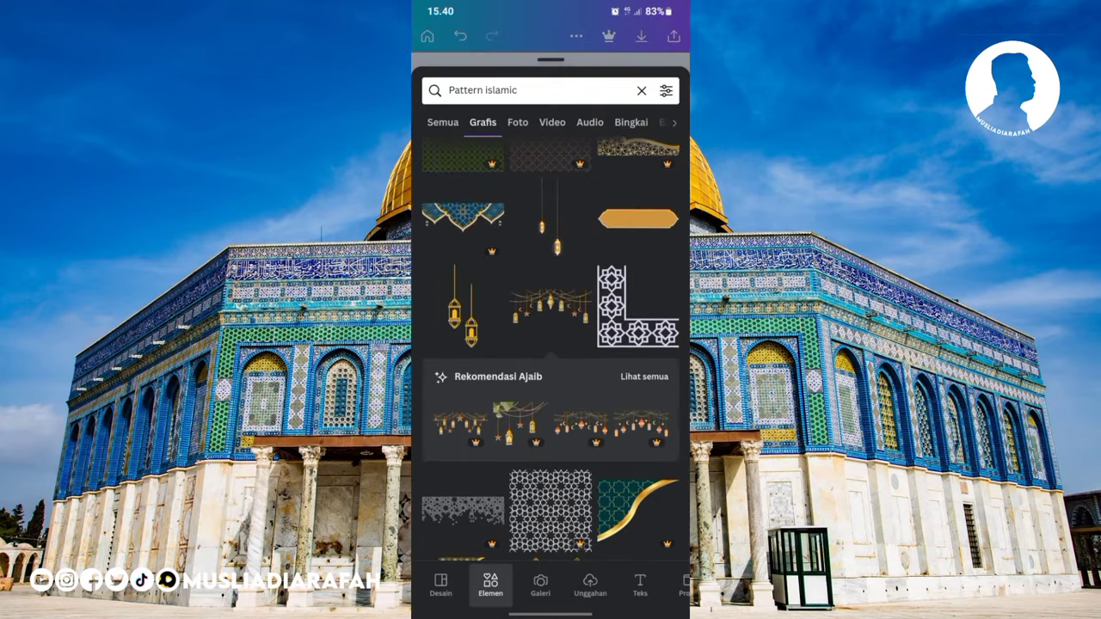
pyautogui.click(645, 214)
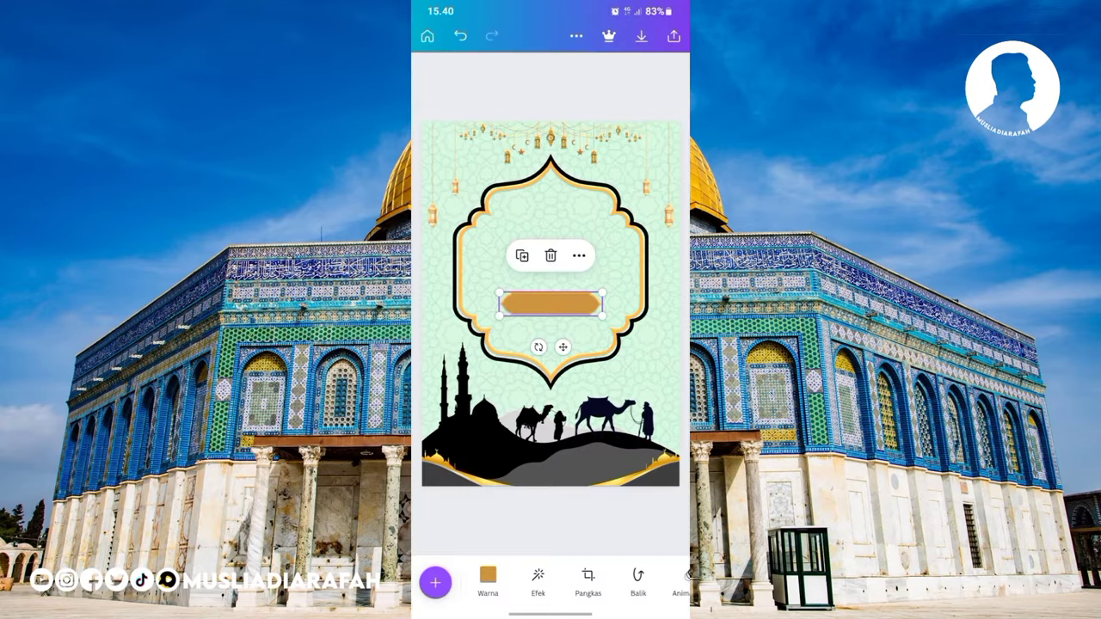
pyautogui.moveTo(499, 315); pyautogui.dragTo(473, 327)
pyautogui.moveTo(538, 303)
pyautogui.mouseDown()
pyautogui.moveTo(555, 337)
pyautogui.moveTo(552, 463)
pyautogui.mouseUp()
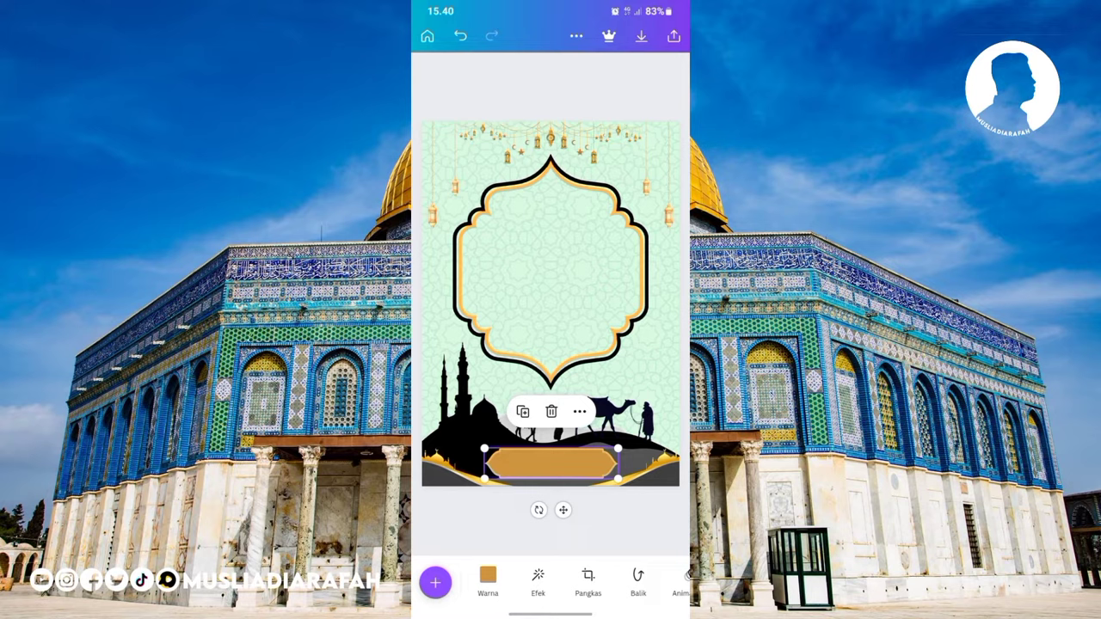
pyautogui.click(551, 534)
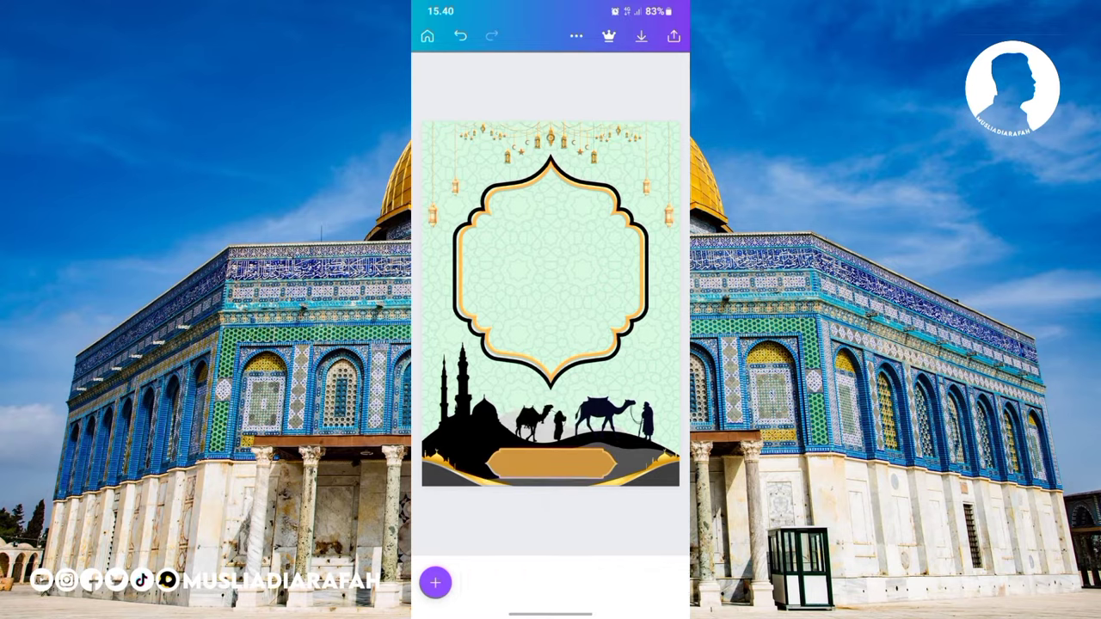
pyautogui.click(435, 583)
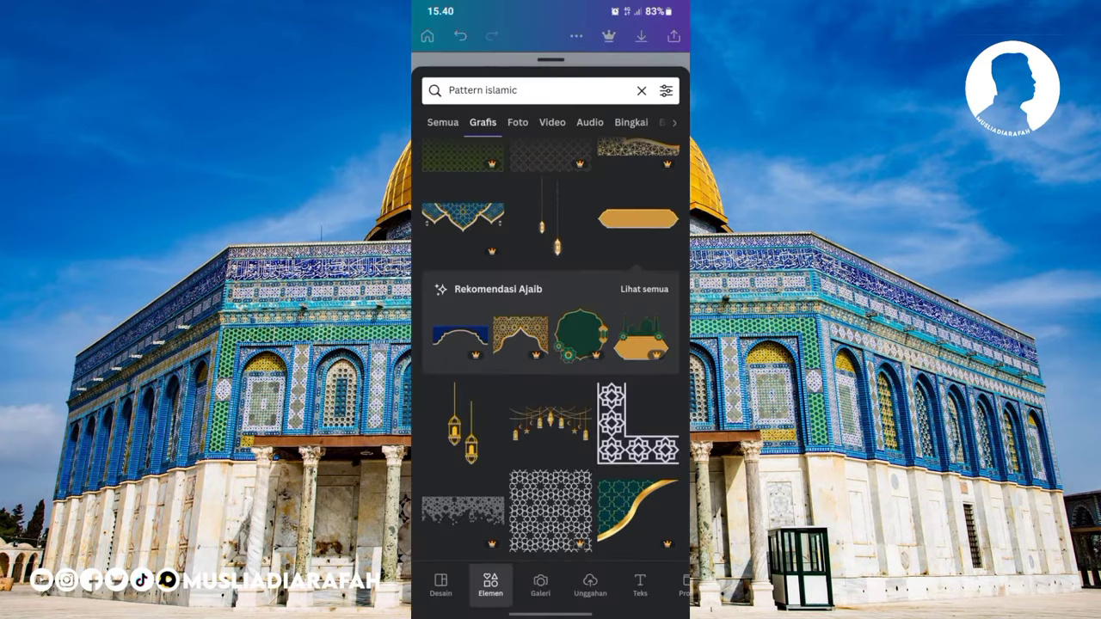
# - Add a body text box and paste the saved Isra Mikraj paragraph into it
pyautogui.click(640, 585)
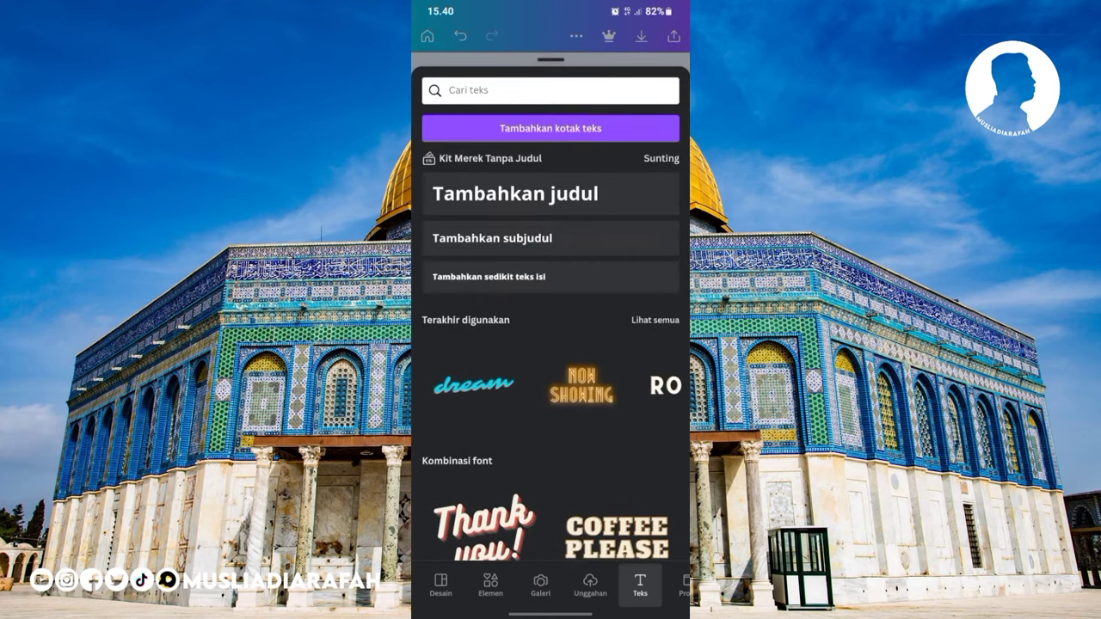
pyautogui.click(551, 276)
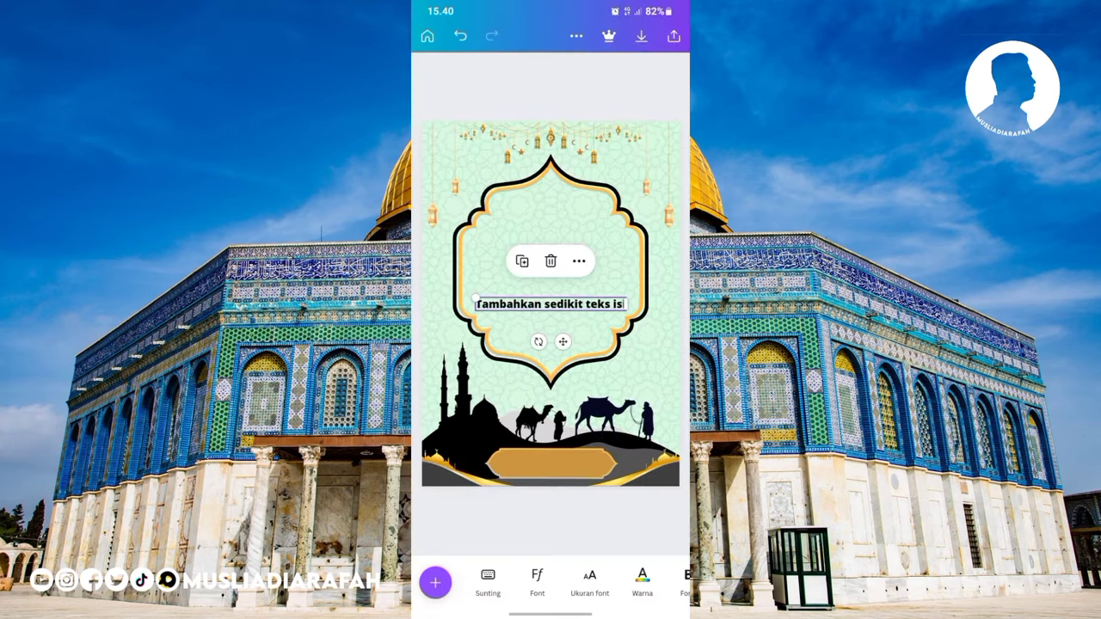
pyautogui.click(550, 304)
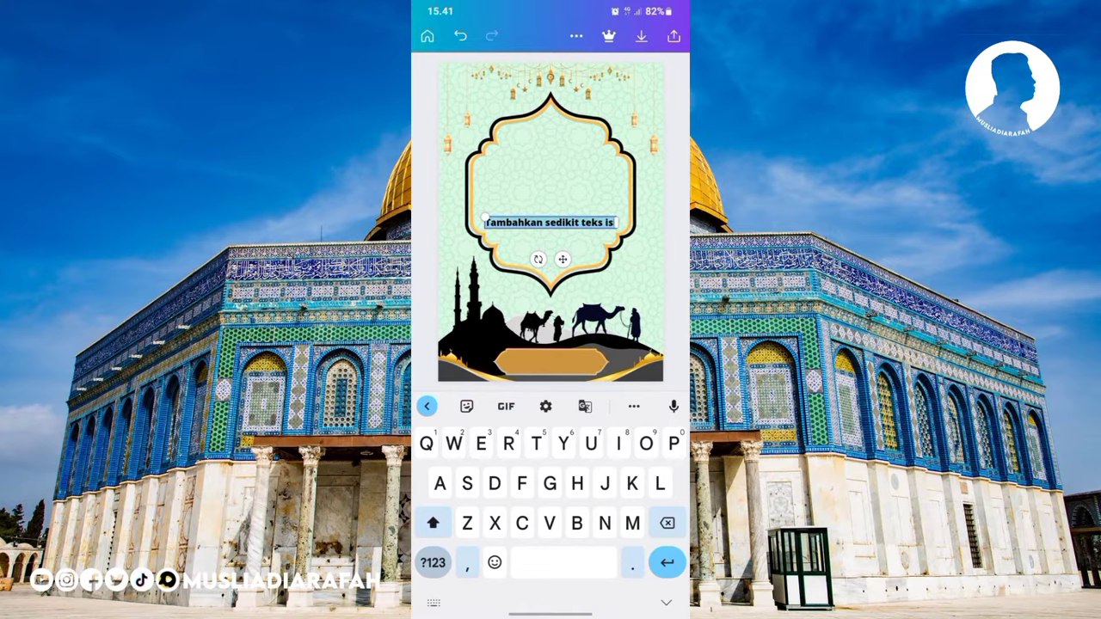
pyautogui.press('BackSpace')
pyautogui.click(634, 406)
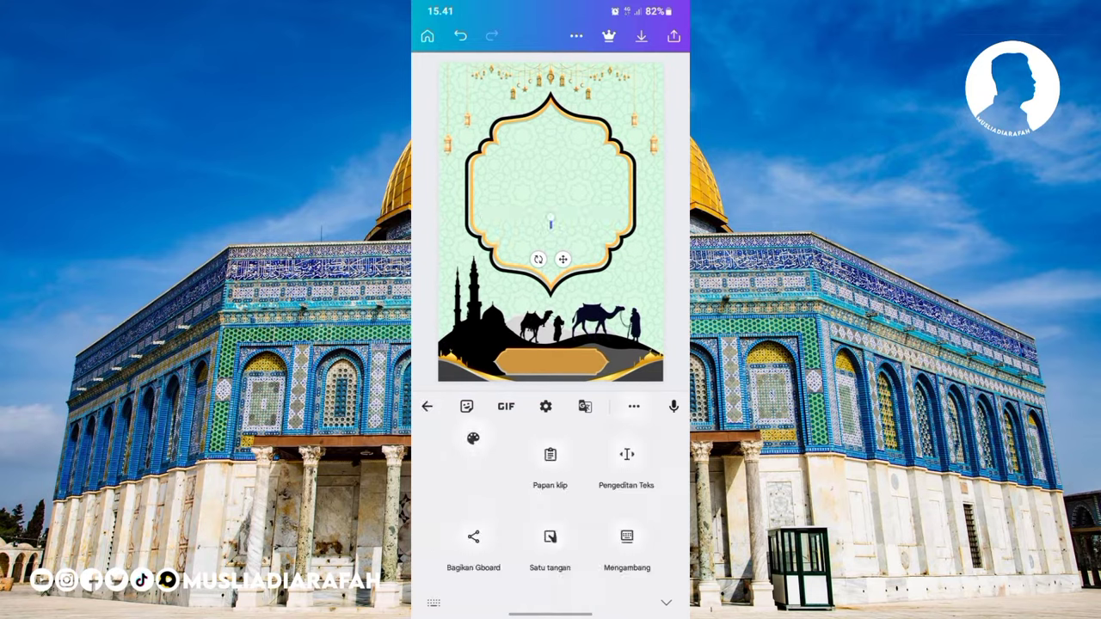
pyautogui.click(551, 455)
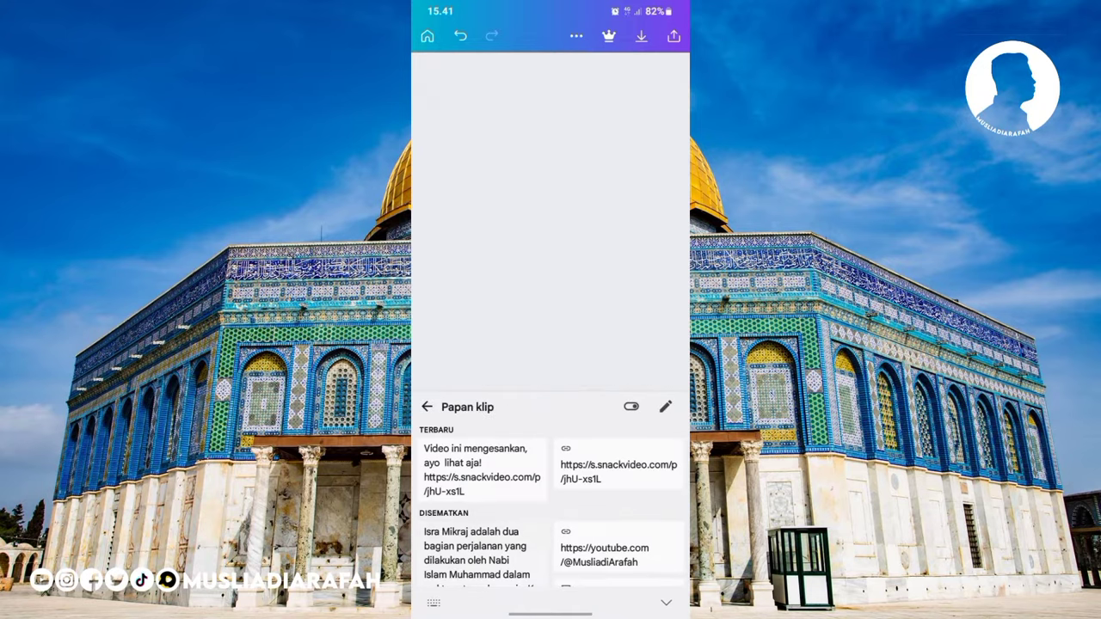
pyautogui.scroll(-1, 551, 505)
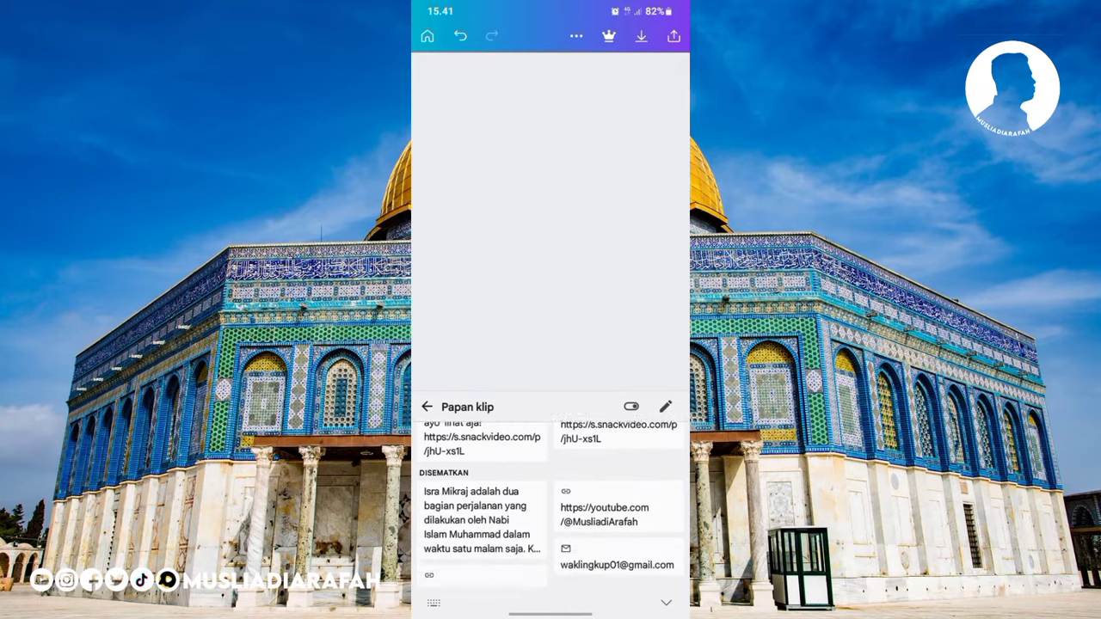
pyautogui.scroll(1, 551, 504)
pyautogui.click(666, 603)
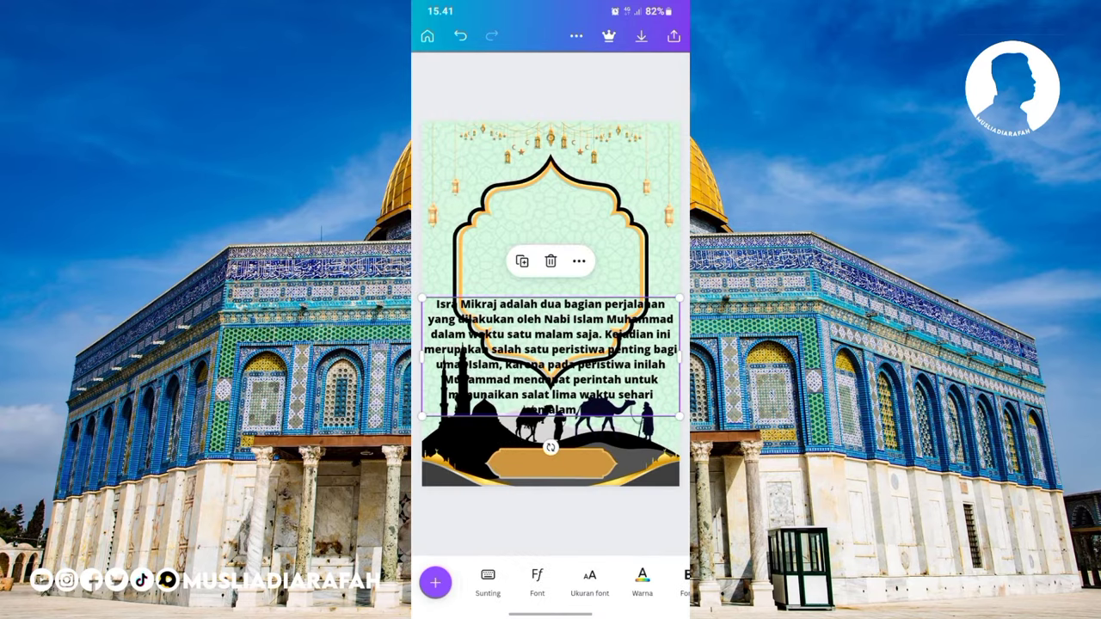
# - Correct 'Mikraj' to 'Mi'raj' in the paragraph
pyautogui.click(487, 582)
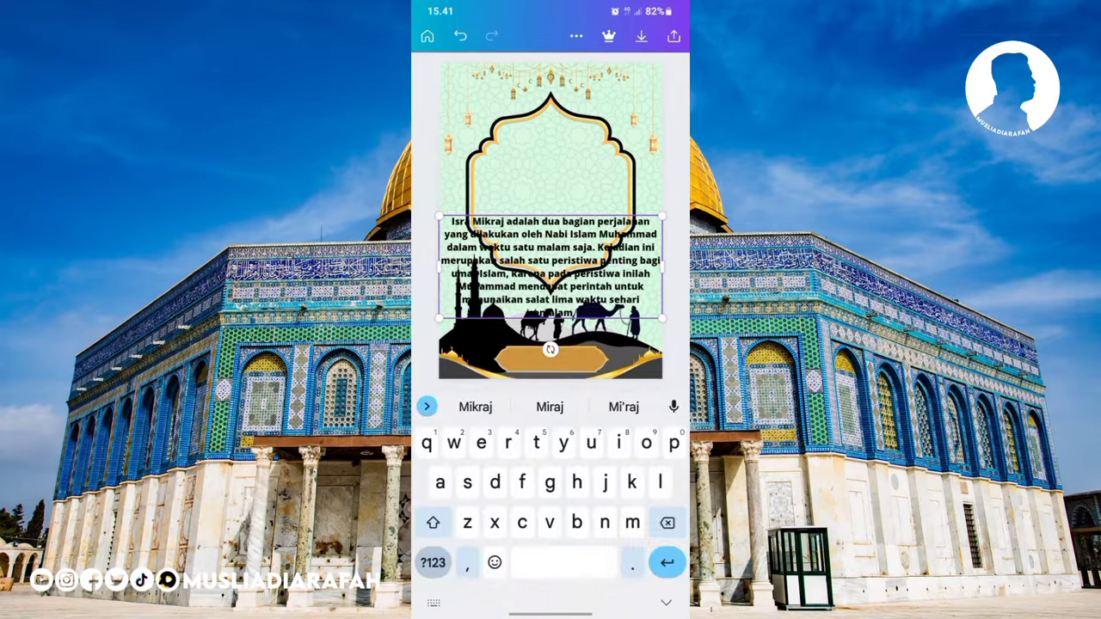
pyautogui.click(623, 406)
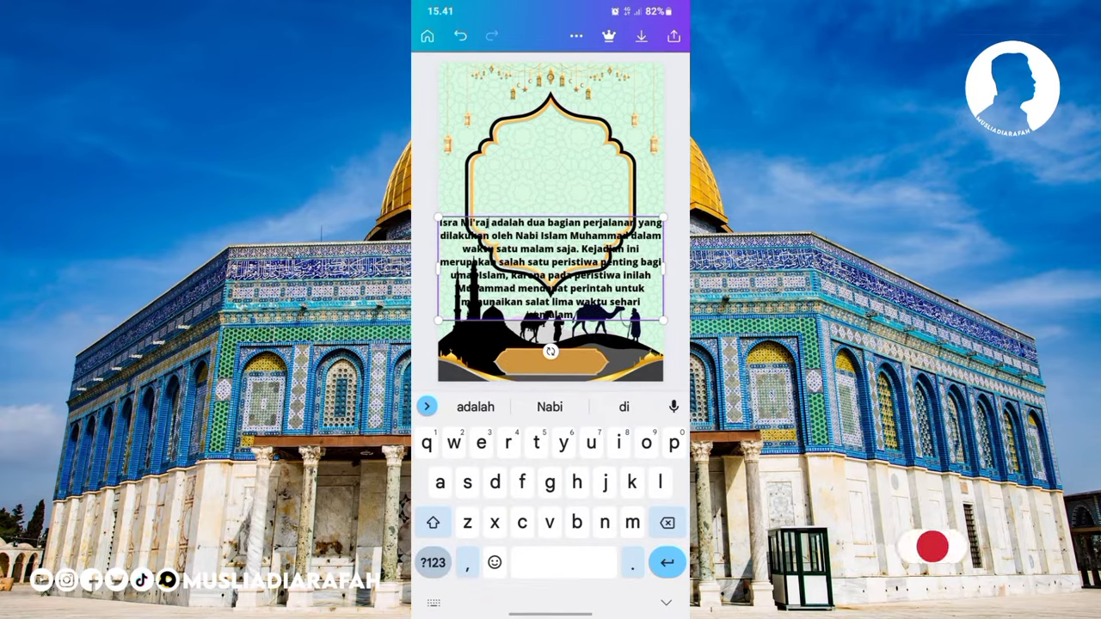
pyautogui.click(665, 602)
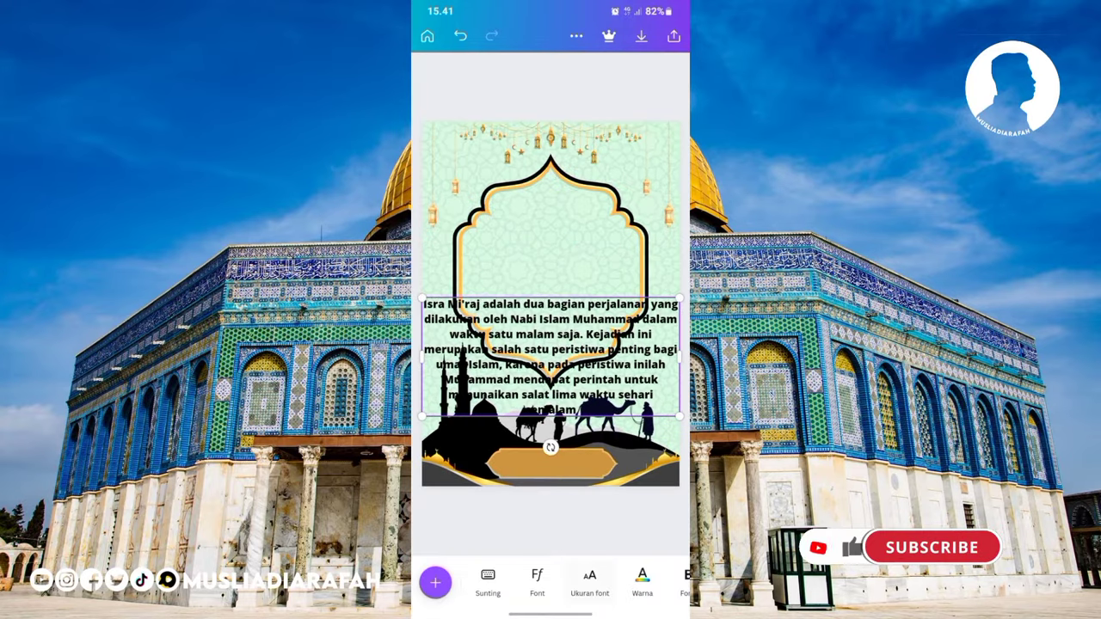
# - Reduce the paragraph's font size and box, and move it onto the bottom gold banner
pyautogui.click(589, 581)
pyautogui.moveTo(510, 594); pyautogui.dragTo(471, 593)
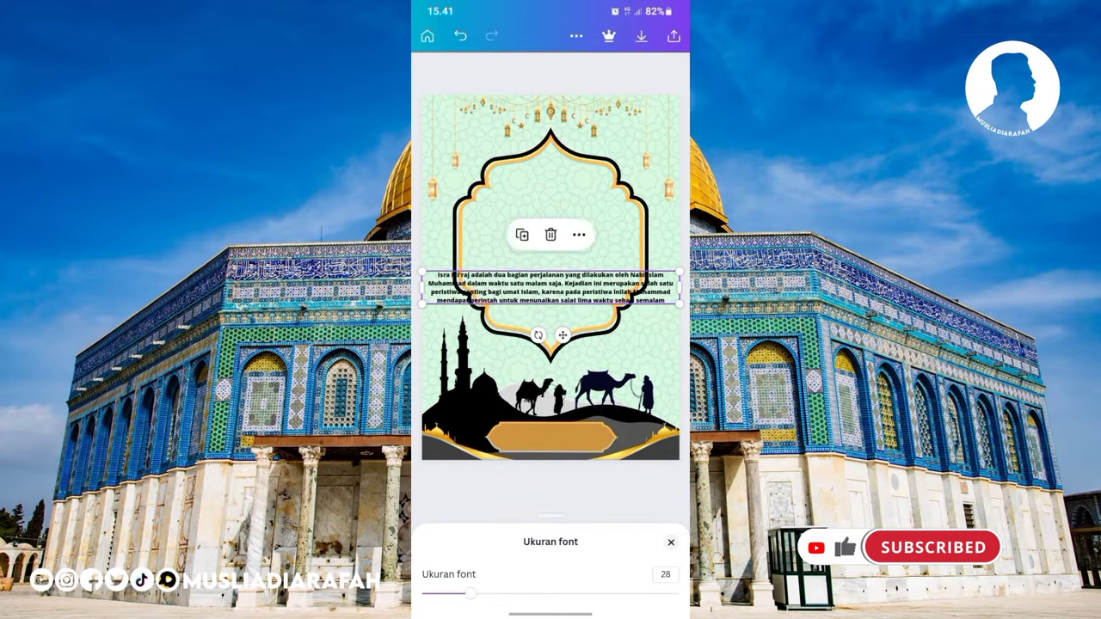
pyautogui.click(671, 543)
pyautogui.moveTo(563, 361); pyautogui.dragTo(600, 362)
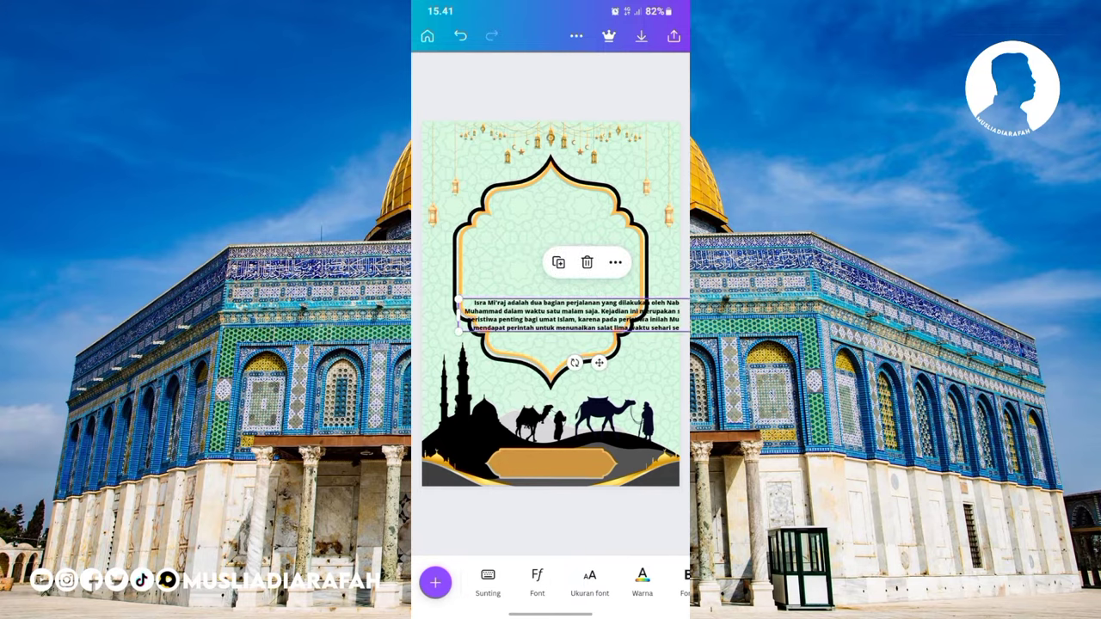
pyautogui.moveTo(458, 300); pyautogui.dragTo(515, 306)
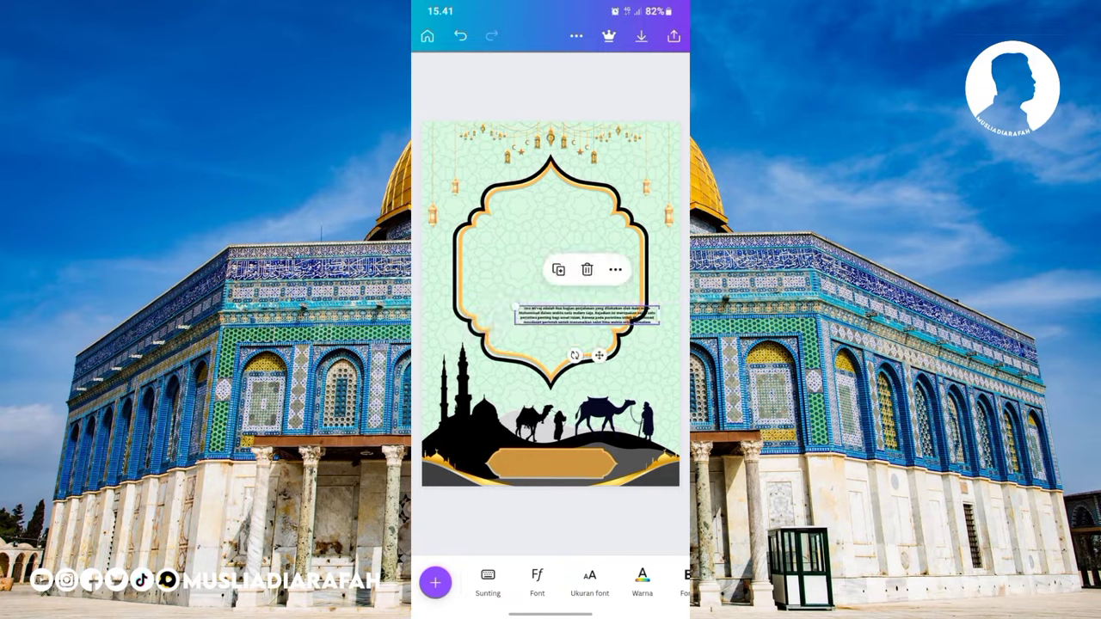
pyautogui.moveTo(586, 315); pyautogui.dragTo(555, 462)
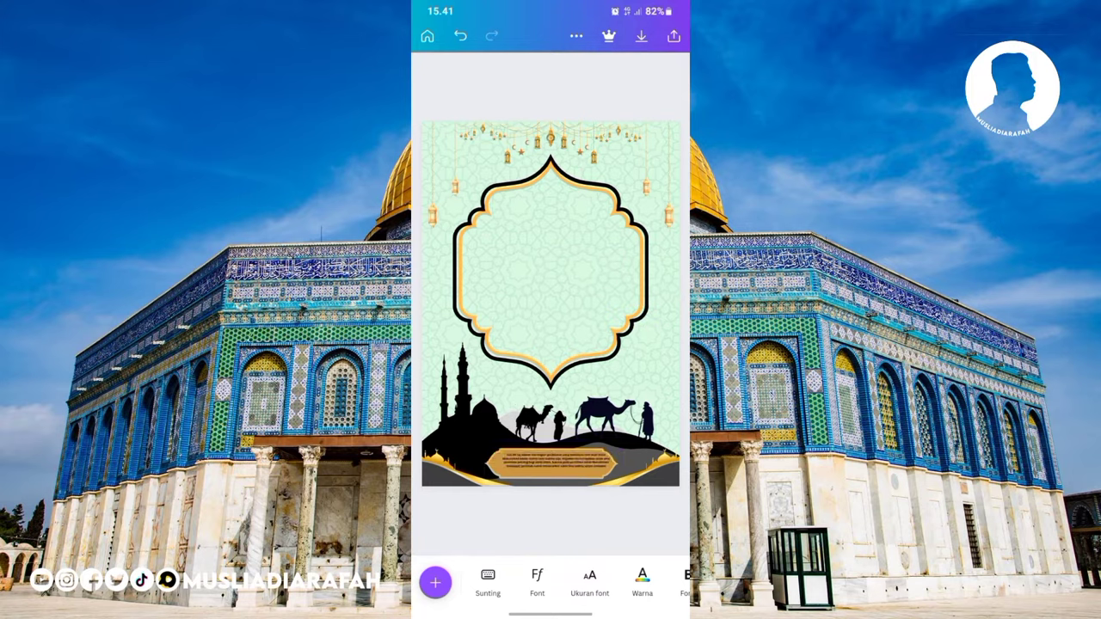
# - Narrow the paragraph box on the banner so the text rewraps
pyautogui.scroll(3, 550, 301)
pyautogui.click(519, 418)
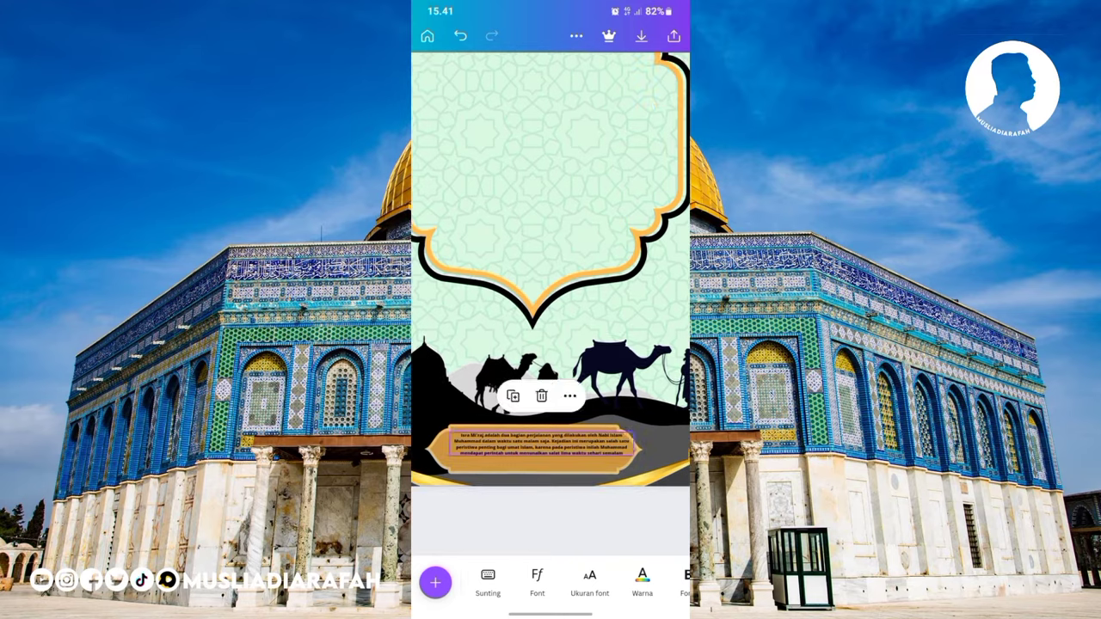
pyautogui.click(519, 447)
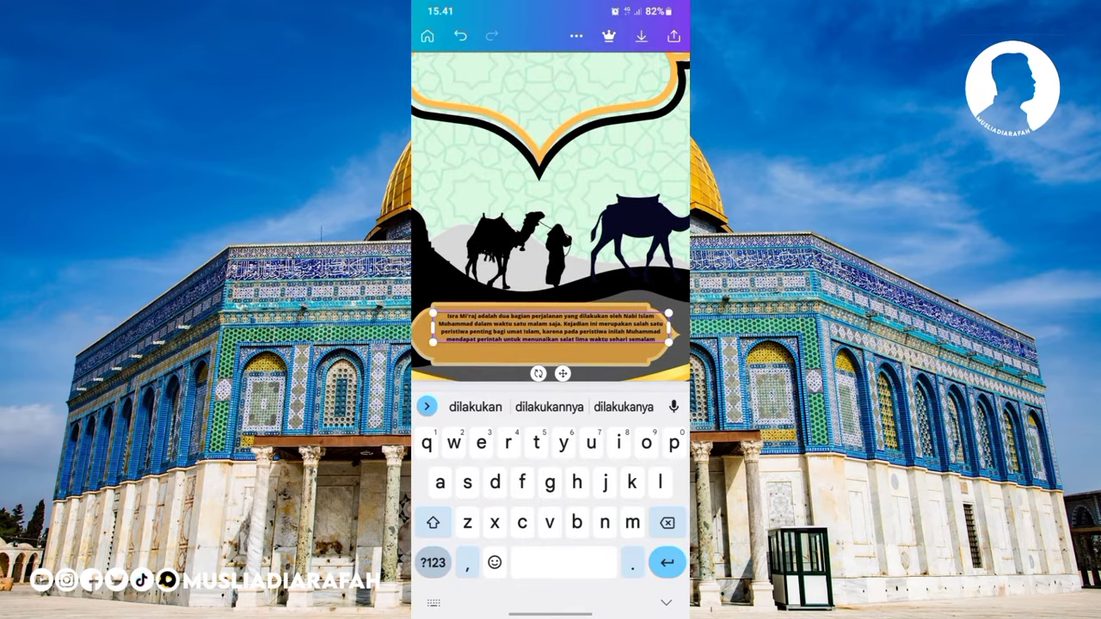
pyautogui.moveTo(676, 331)
pyautogui.mouseDown()
pyautogui.moveTo(641, 338)
pyautogui.moveTo(675, 333)
pyautogui.mouseUp()
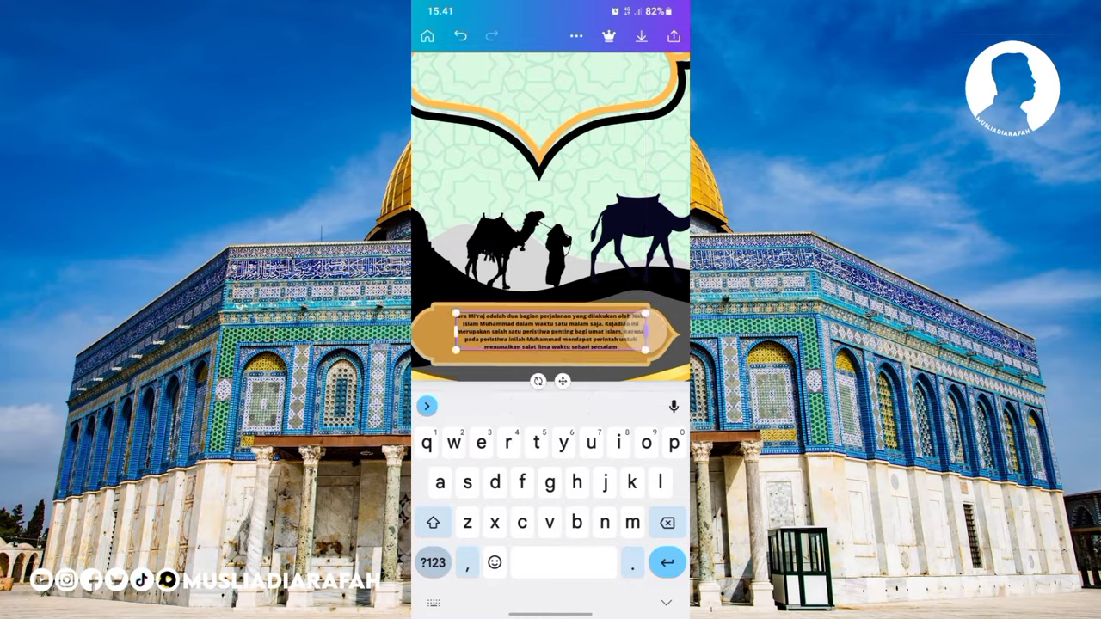
pyautogui.press('Escape')
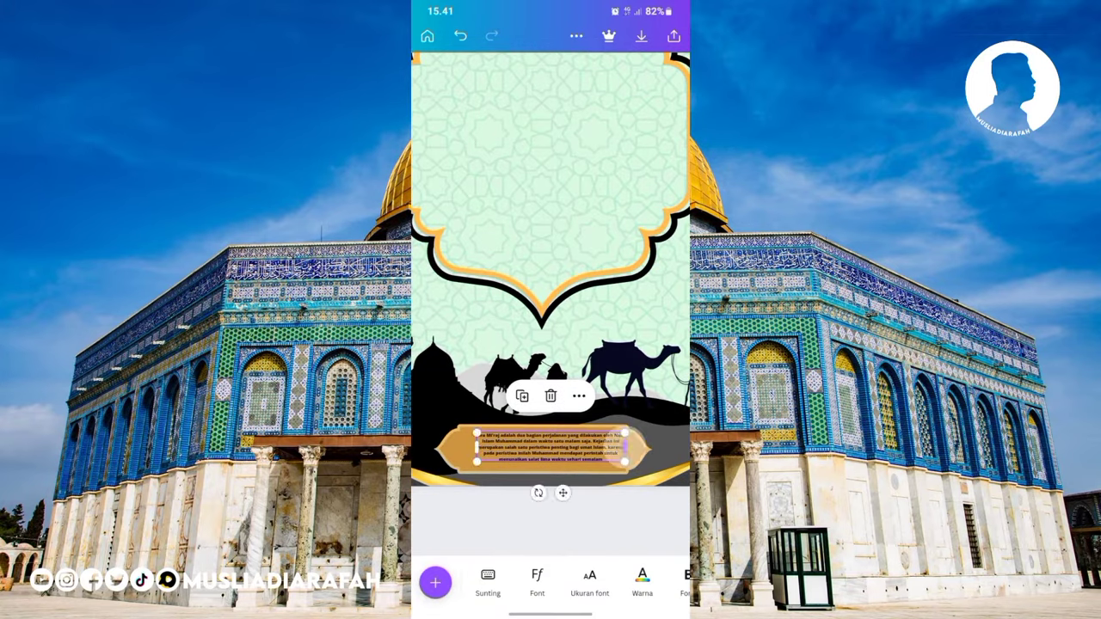
# - Set the paragraph to font size 12 and centre it inside the gold banner
pyautogui.click(589, 583)
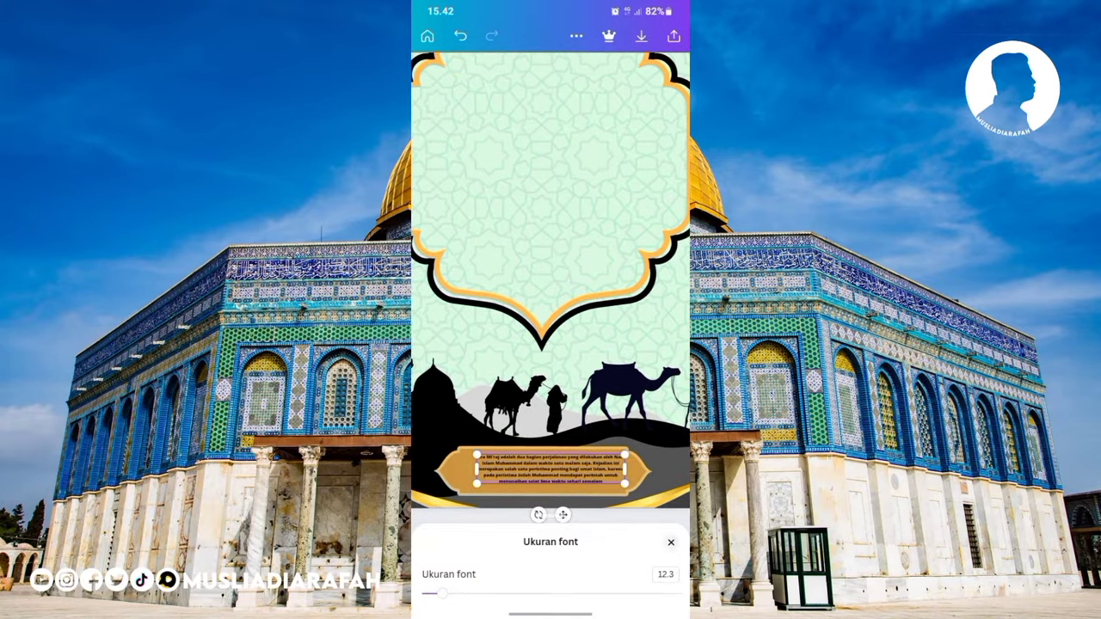
pyautogui.moveTo(441, 594); pyautogui.dragTo(440, 594)
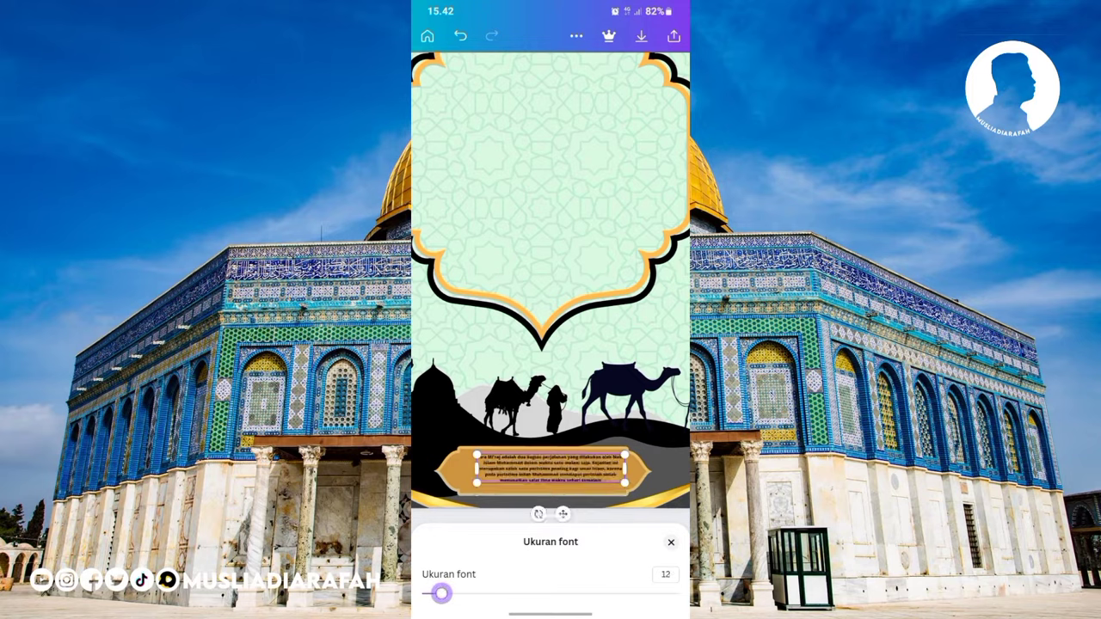
pyautogui.click(671, 542)
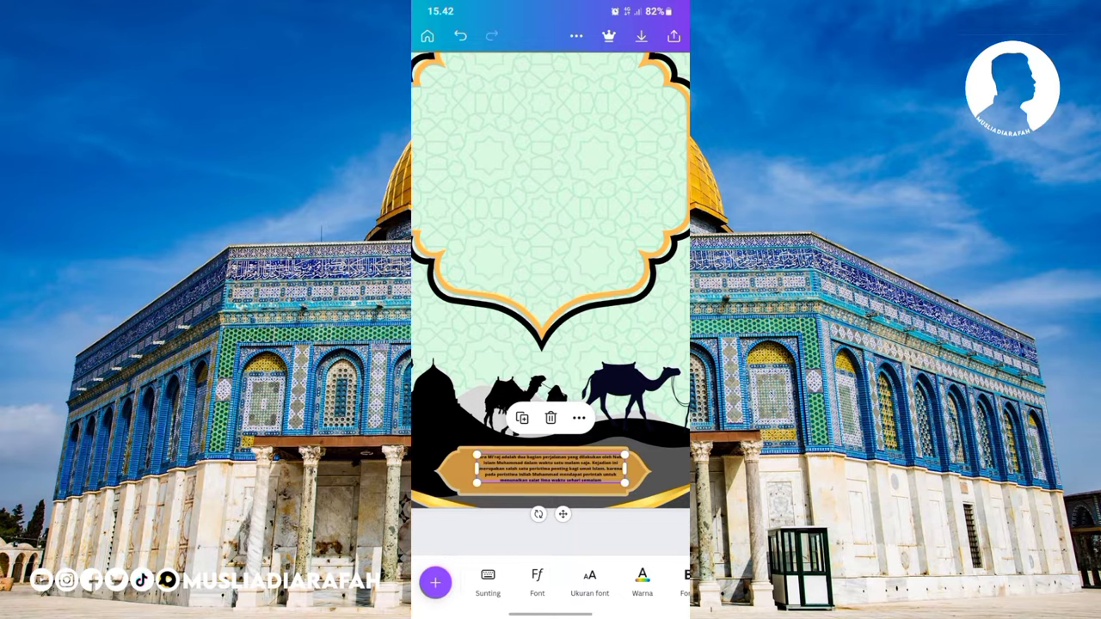
pyautogui.moveTo(551, 470); pyautogui.dragTo(544, 473)
pyautogui.click(625, 455)
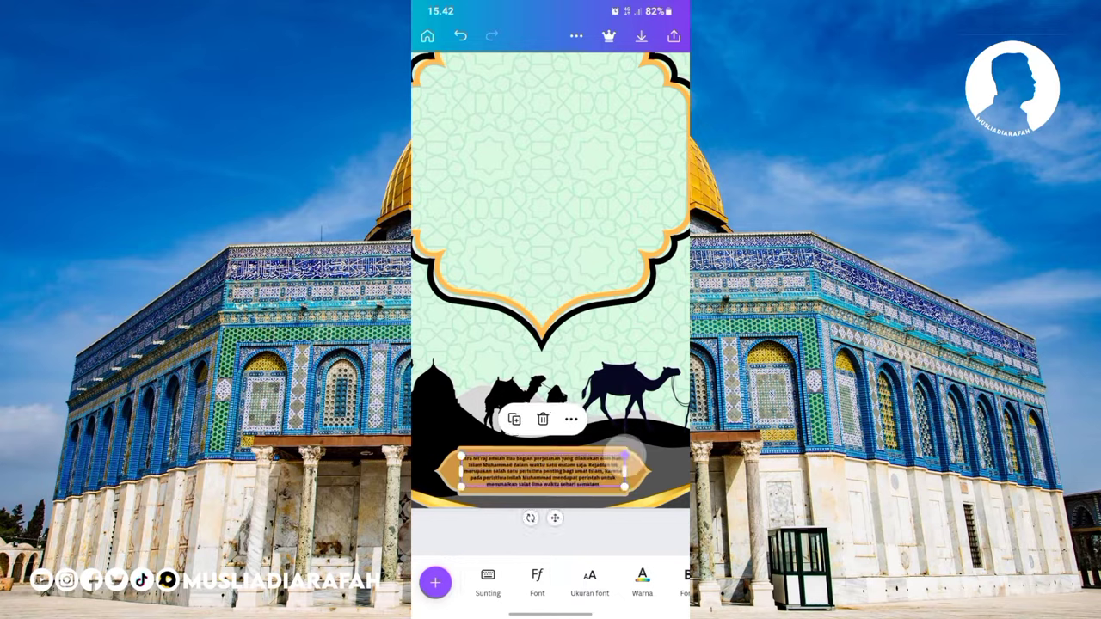
pyautogui.moveTo(626, 455); pyautogui.dragTo(623, 452)
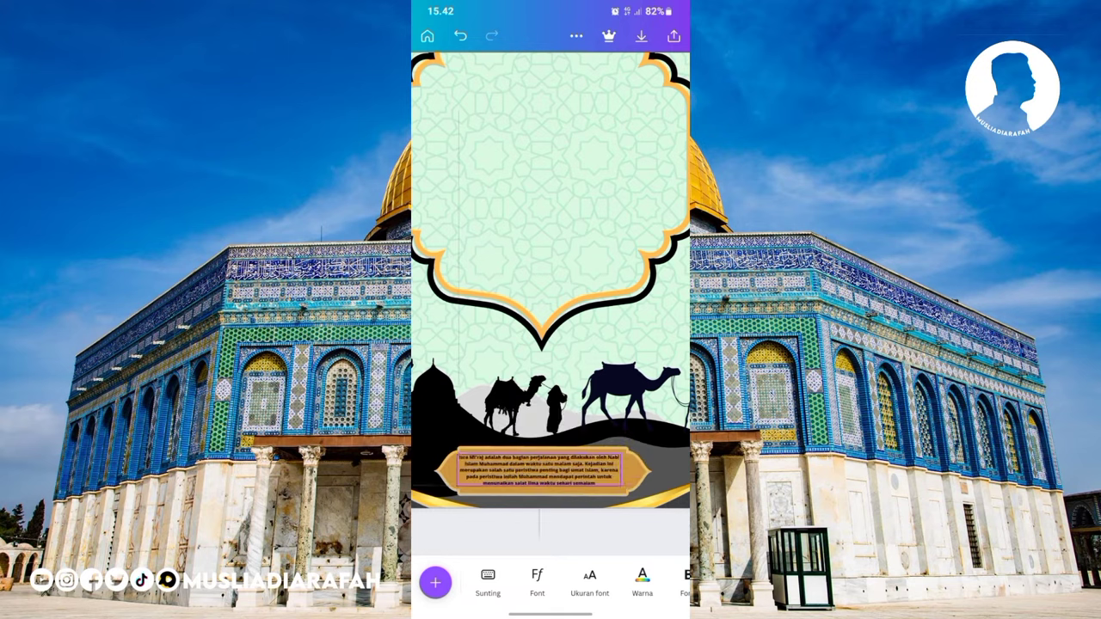
pyautogui.moveTo(622, 453); pyautogui.dragTo(621, 452)
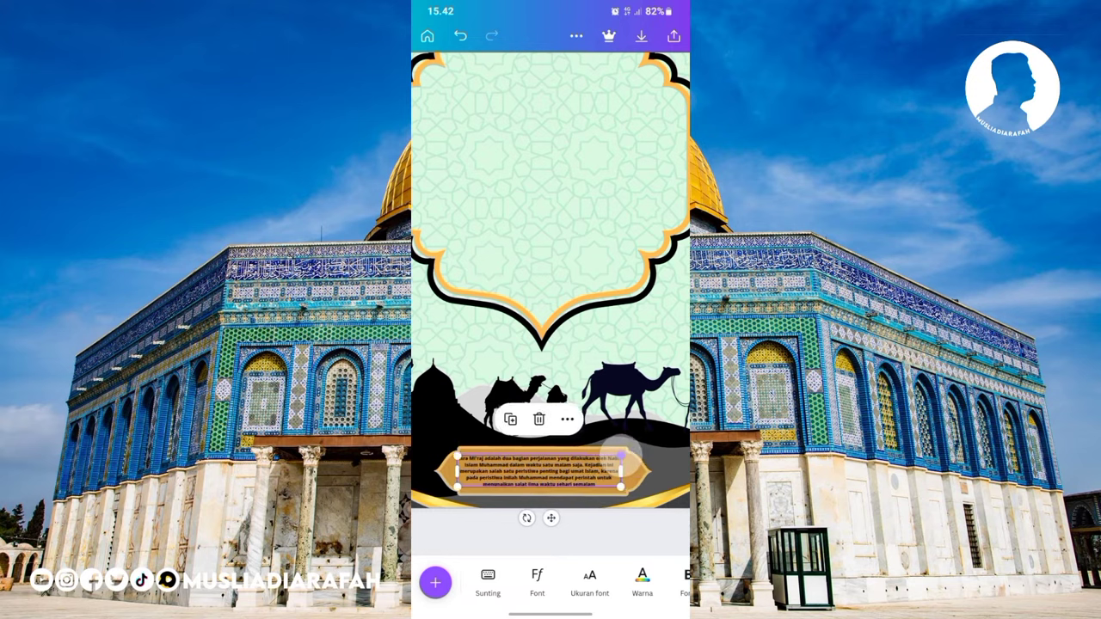
pyautogui.click(550, 538)
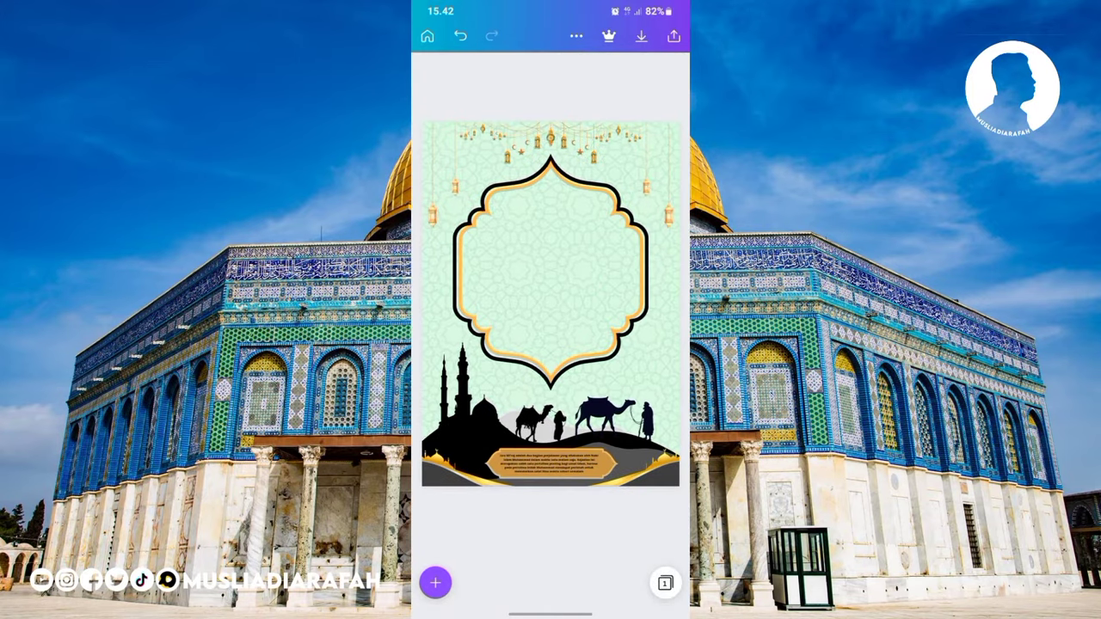
# - Add a subheading reading 'Selamat Memperingati'
pyautogui.click(436, 582)
pyautogui.click(492, 238)
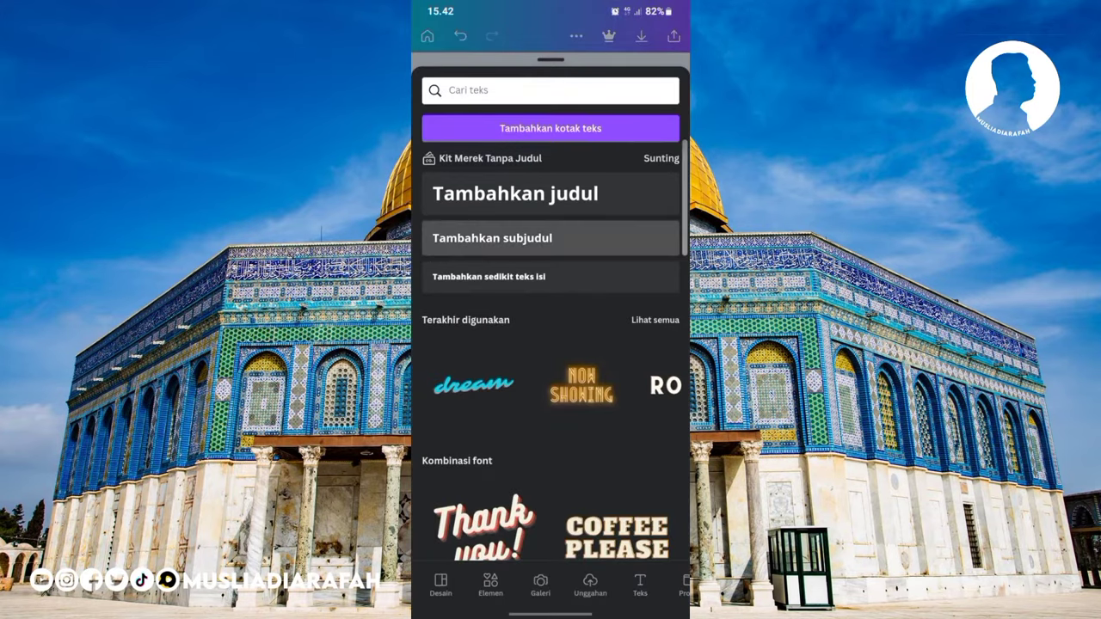
pyautogui.click(550, 304)
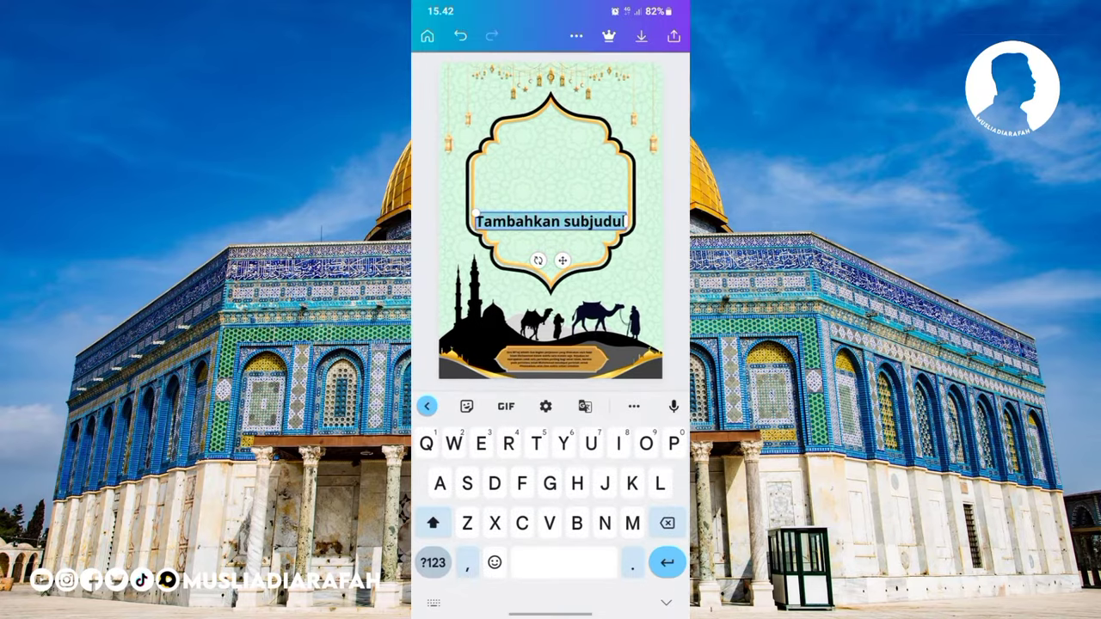
pyautogui.write('Sel')
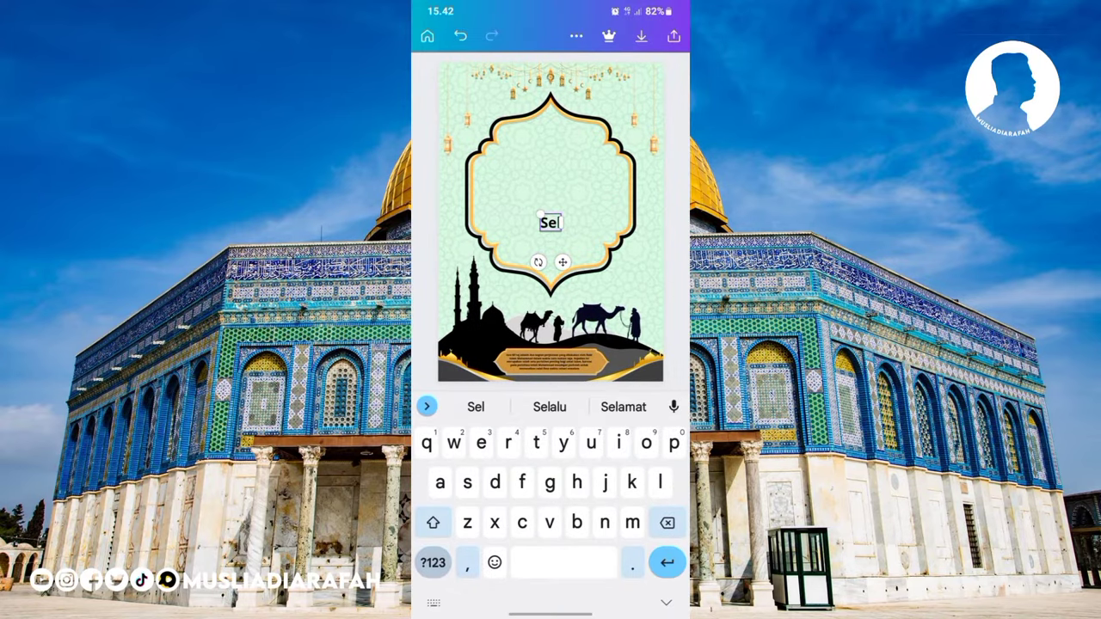
pyautogui.write('amat Memp')
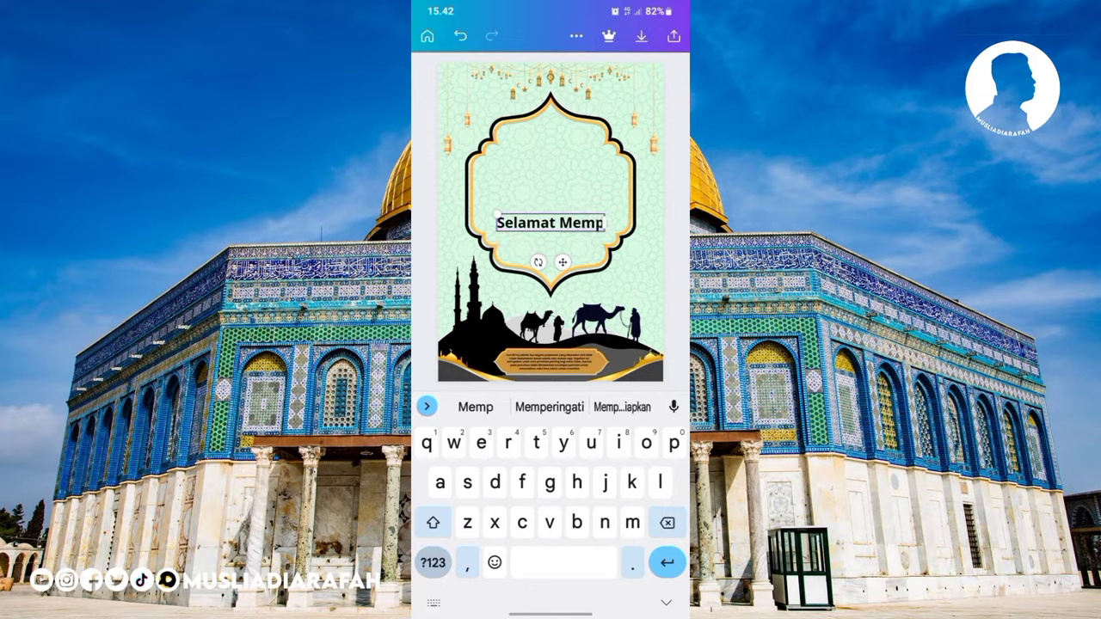
pyautogui.click(549, 407)
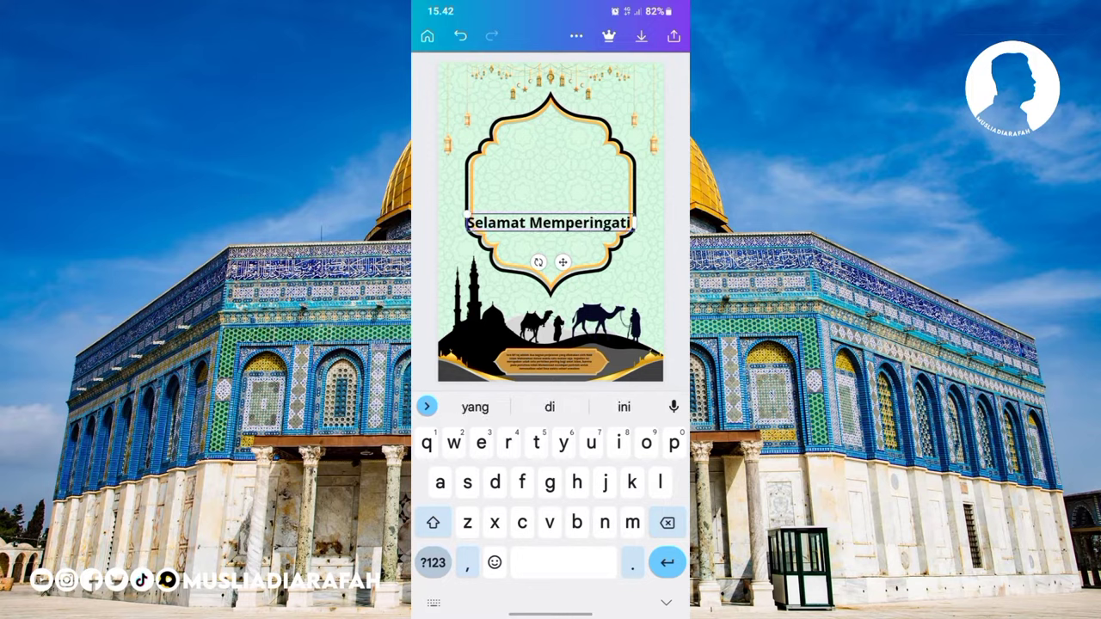
pyautogui.press('BackSpace')
pyautogui.click(666, 602)
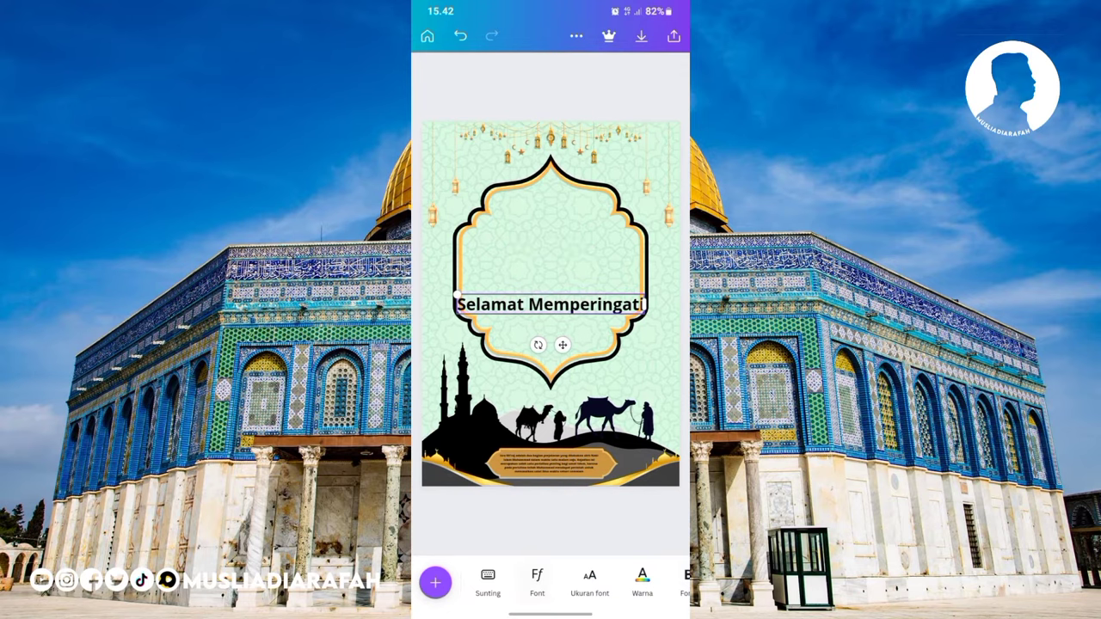
# - Make the heading Open Sans Extra Bold at size 44 and raise it to the frame's top
pyautogui.click(537, 580)
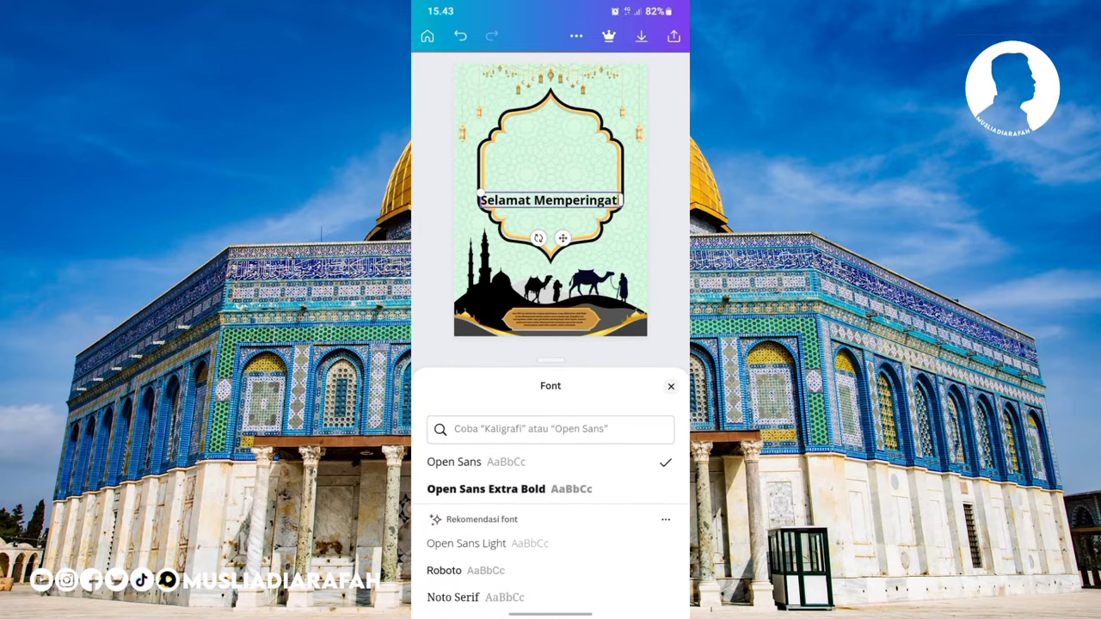
pyautogui.click(486, 488)
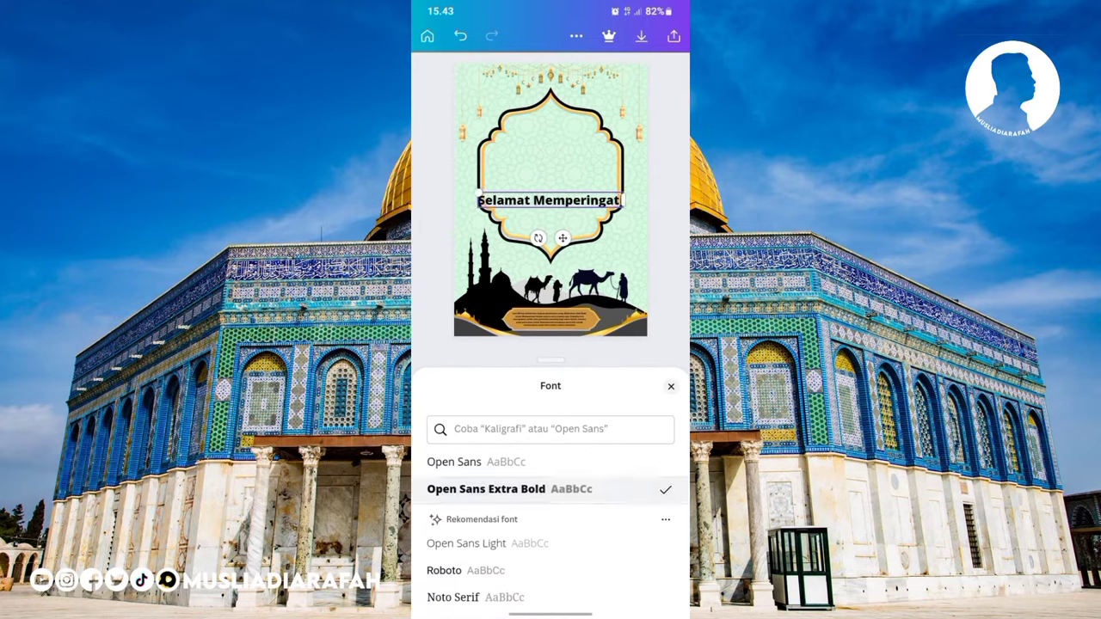
pyautogui.click(671, 386)
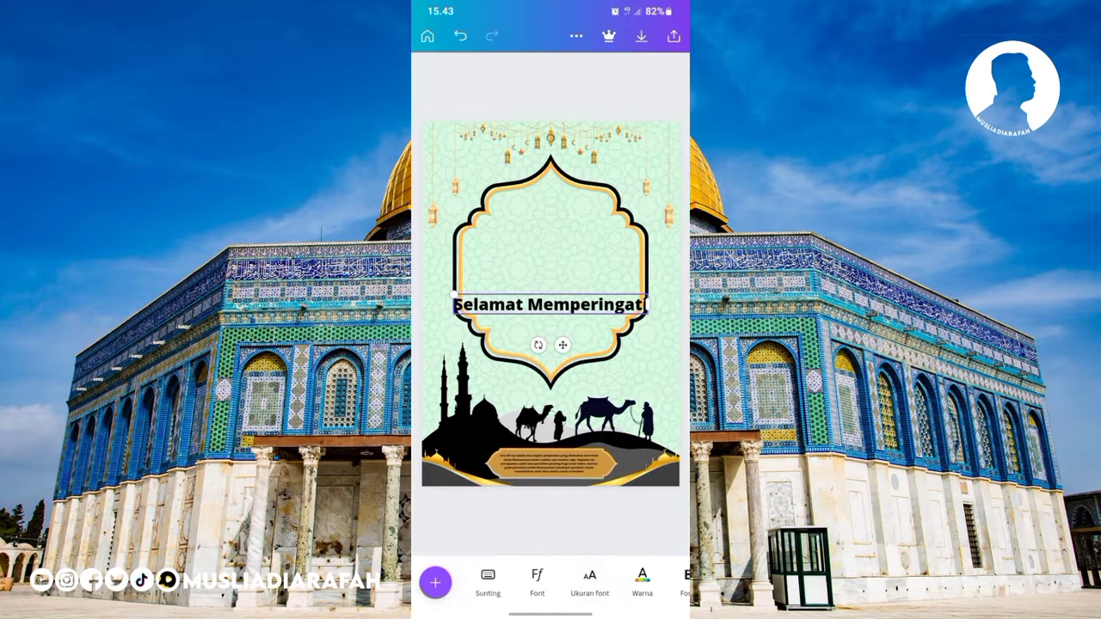
pyautogui.click(589, 580)
pyautogui.moveTo(555, 594); pyautogui.dragTo(499, 594)
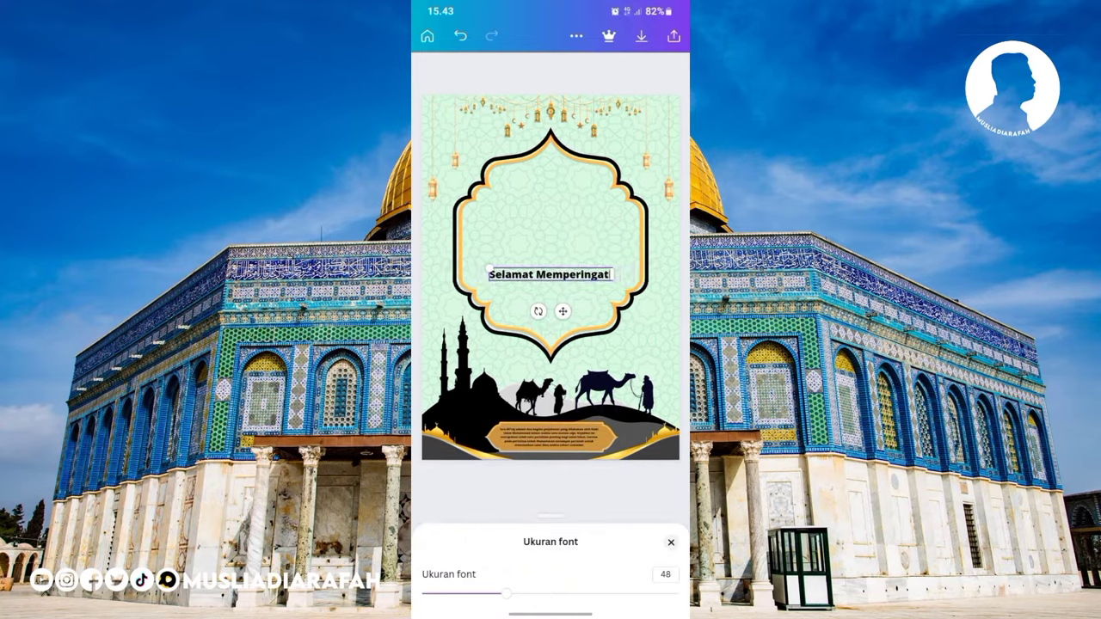
pyautogui.moveTo(551, 274); pyautogui.dragTo(549, 190)
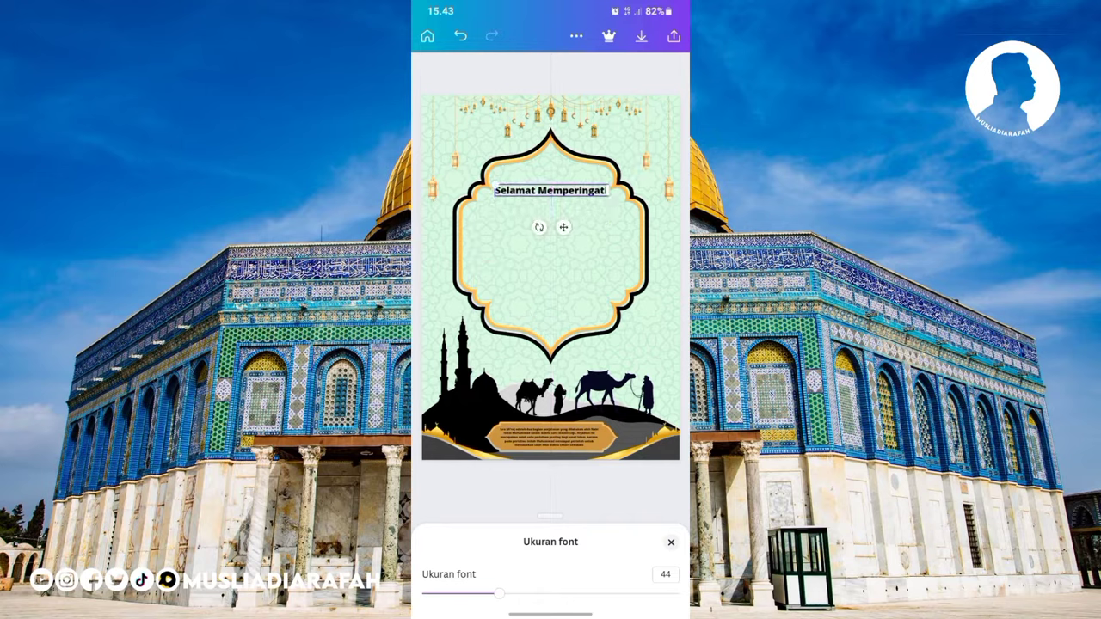
pyautogui.click(671, 542)
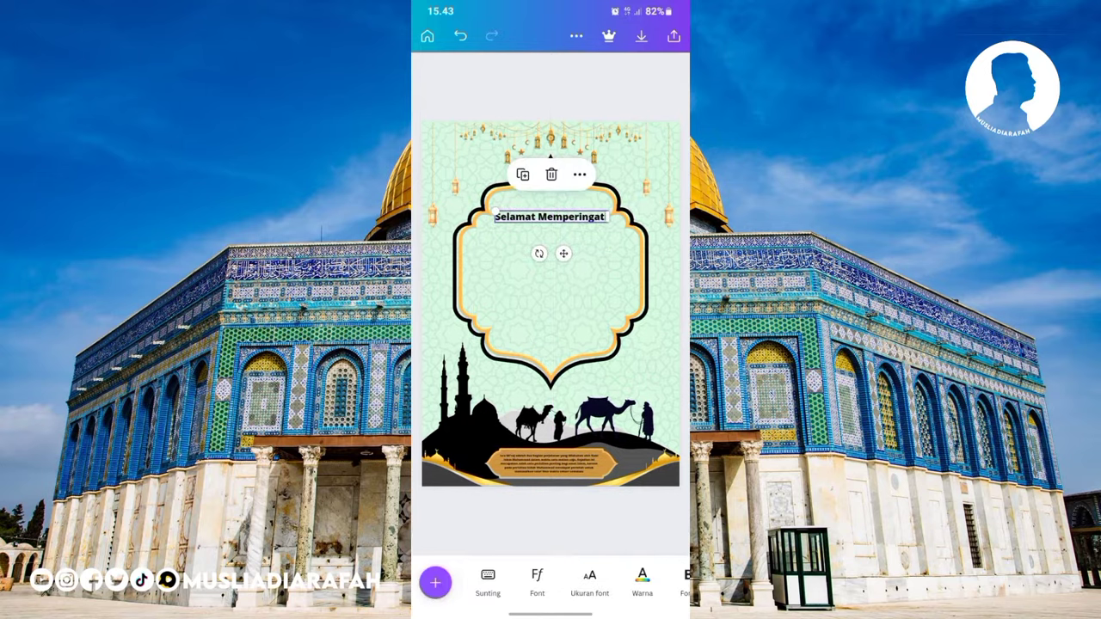
pyautogui.click(435, 582)
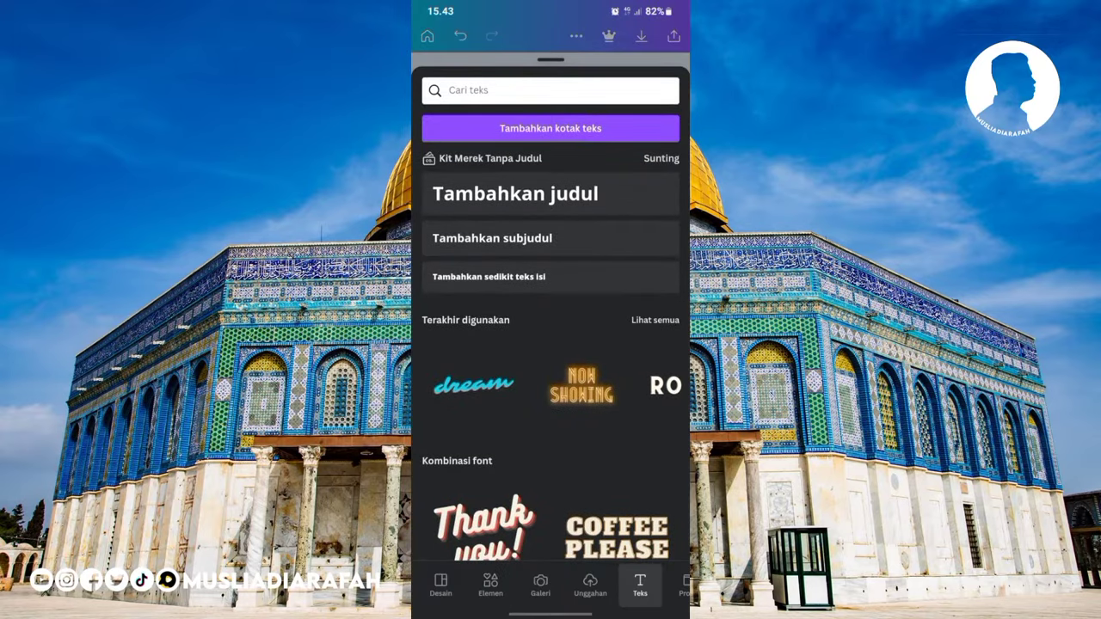
# - Insert a bismillahirrahmanirrahim calligraphy graphic and move it above 'Selamat Memperingati'
pyautogui.click(491, 585)
pyautogui.click(517, 90)
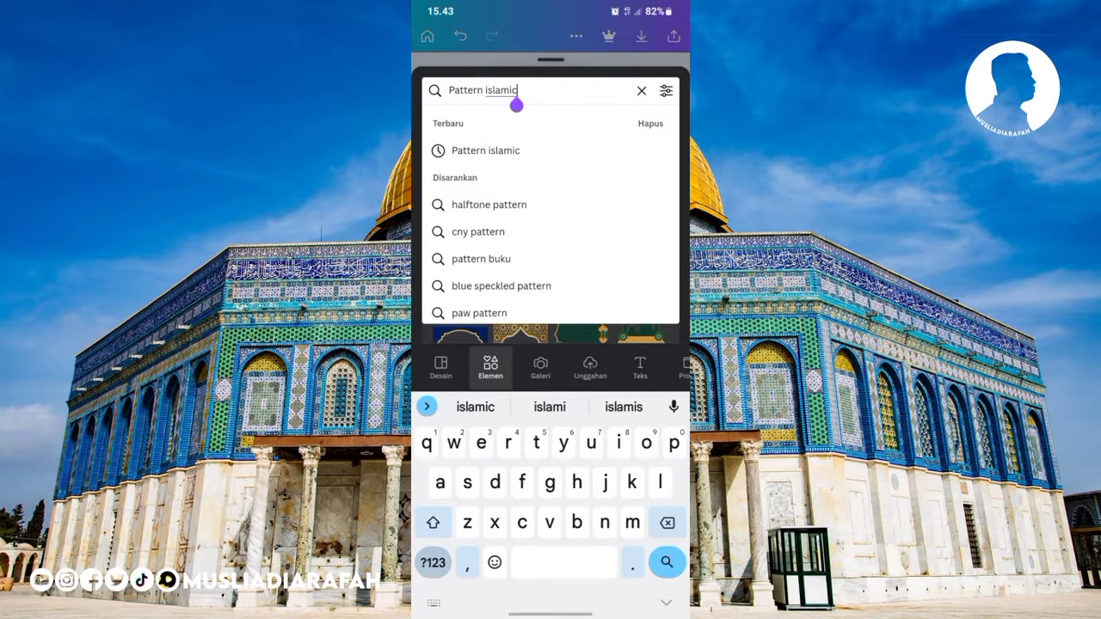
pyautogui.click(641, 91)
pyautogui.write('Bism')
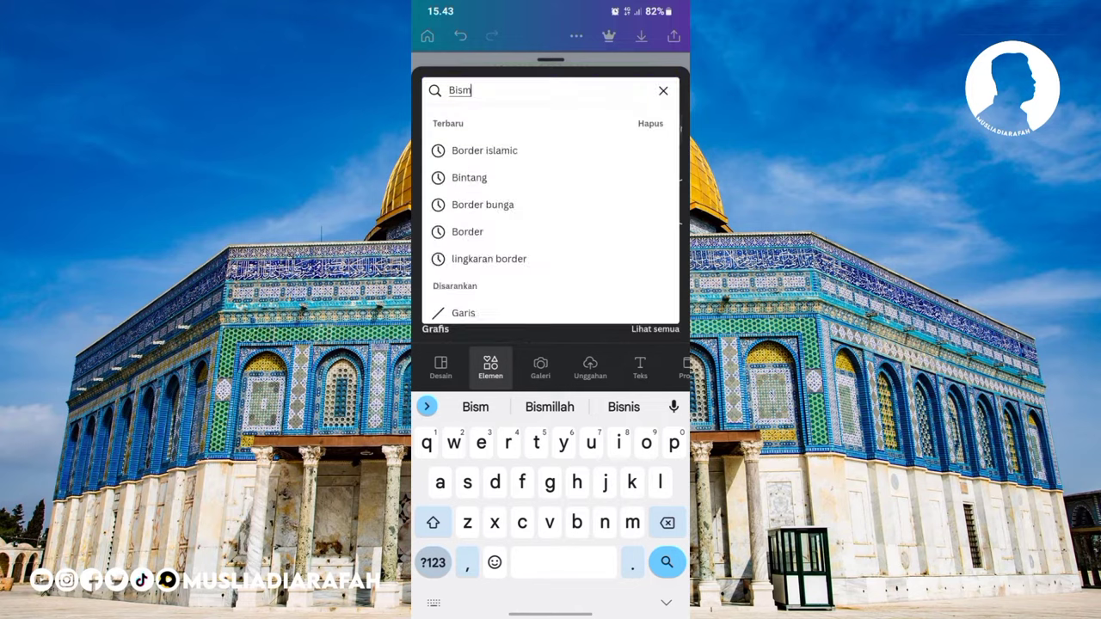
pyautogui.write('illah')
pyautogui.press('Return')
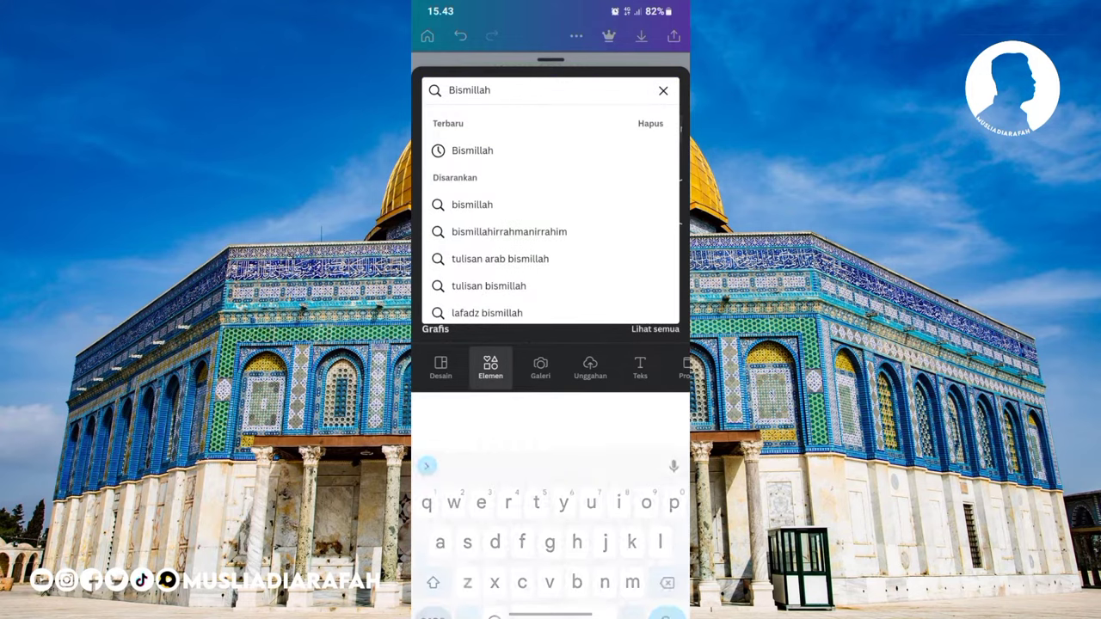
pyautogui.click(509, 232)
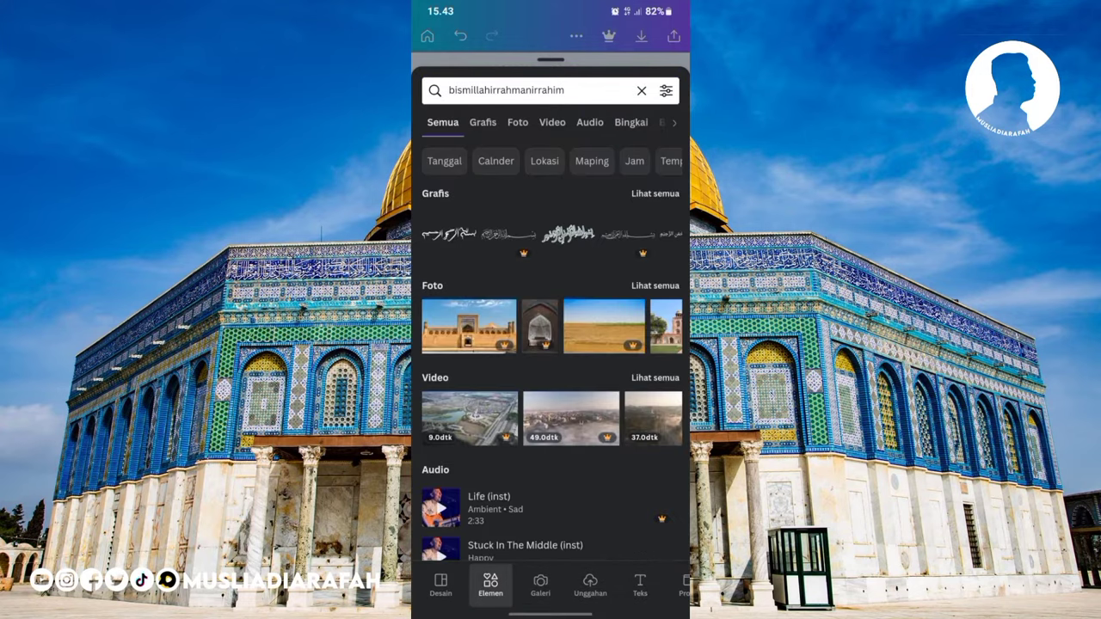
pyautogui.click(482, 122)
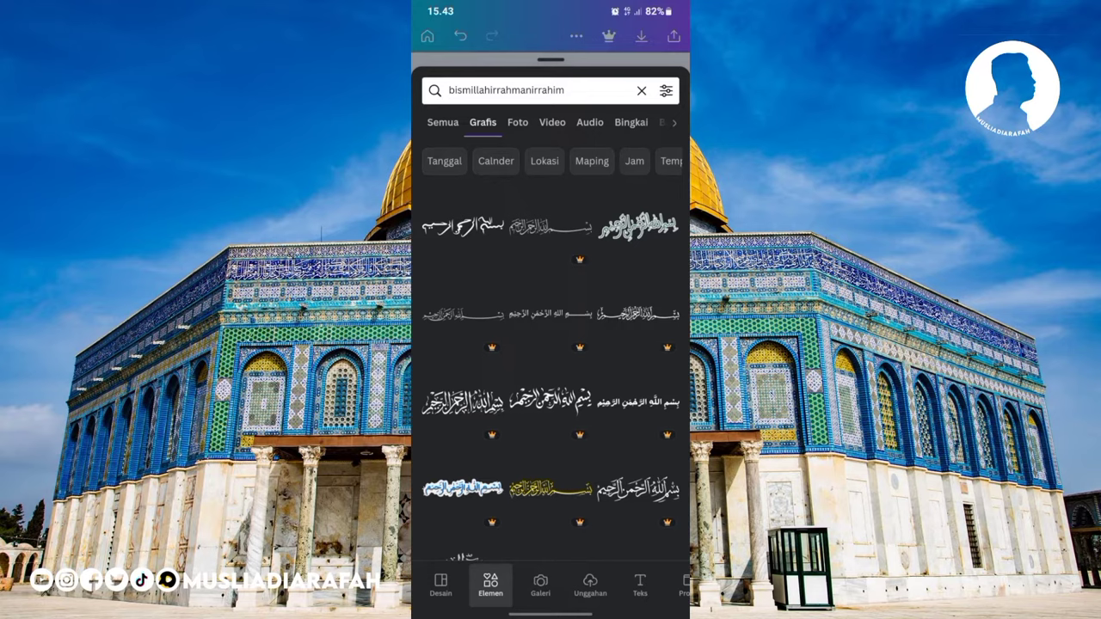
pyautogui.click(463, 228)
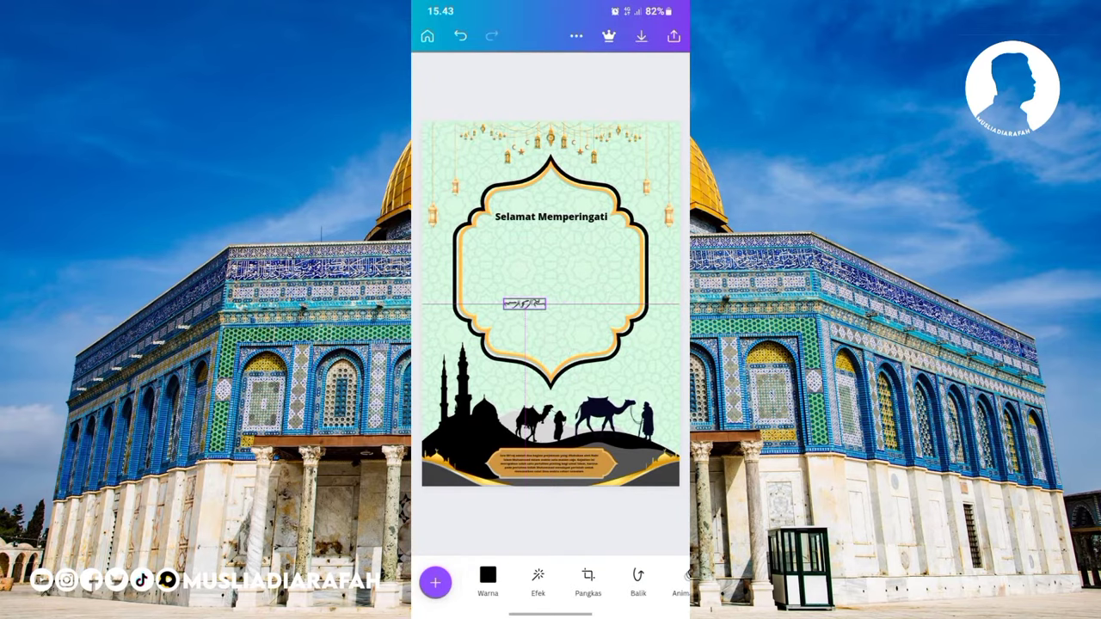
pyautogui.moveTo(576, 297)
pyautogui.mouseDown()
pyautogui.moveTo(584, 202)
pyautogui.moveTo(548, 194)
pyautogui.mouseUp()
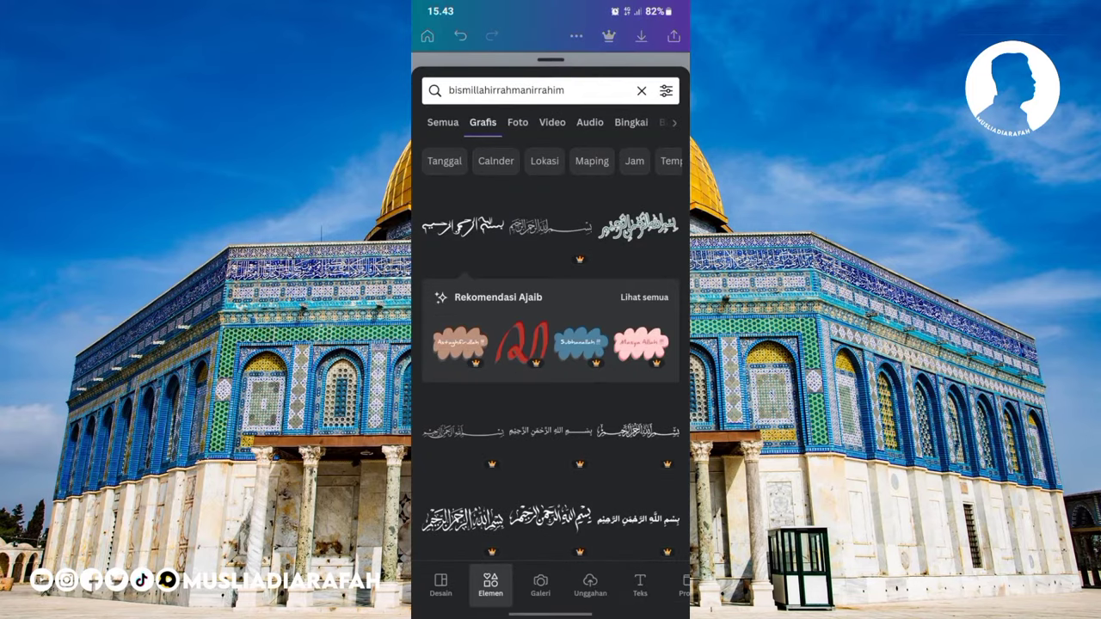
# - Search Elements for 'Assalamu'alaikum'
pyautogui.click(641, 90)
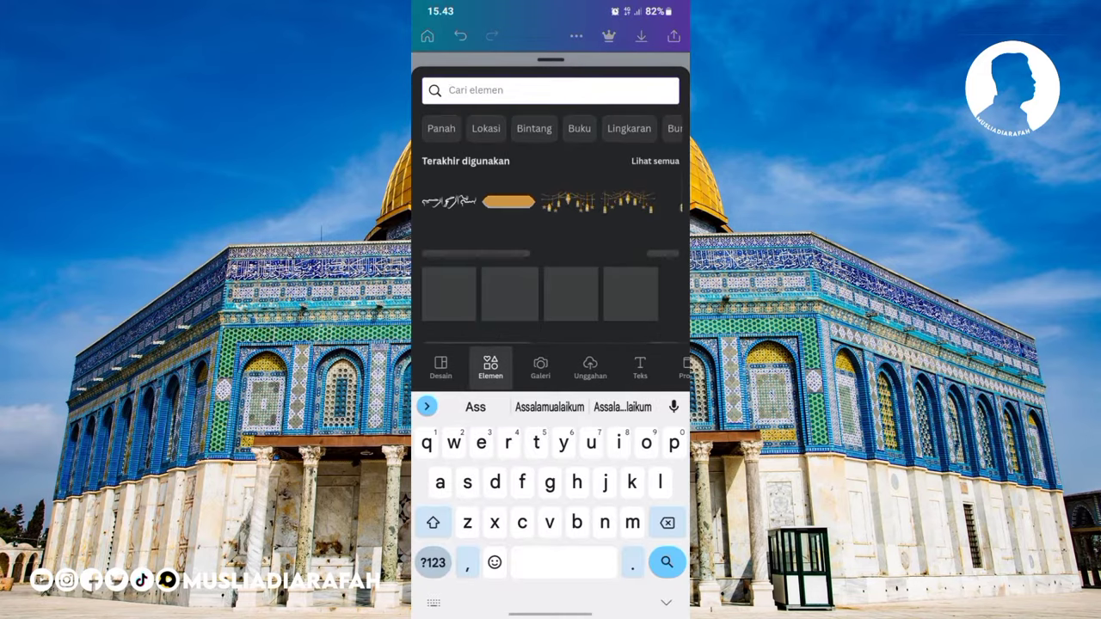
pyautogui.click(622, 407)
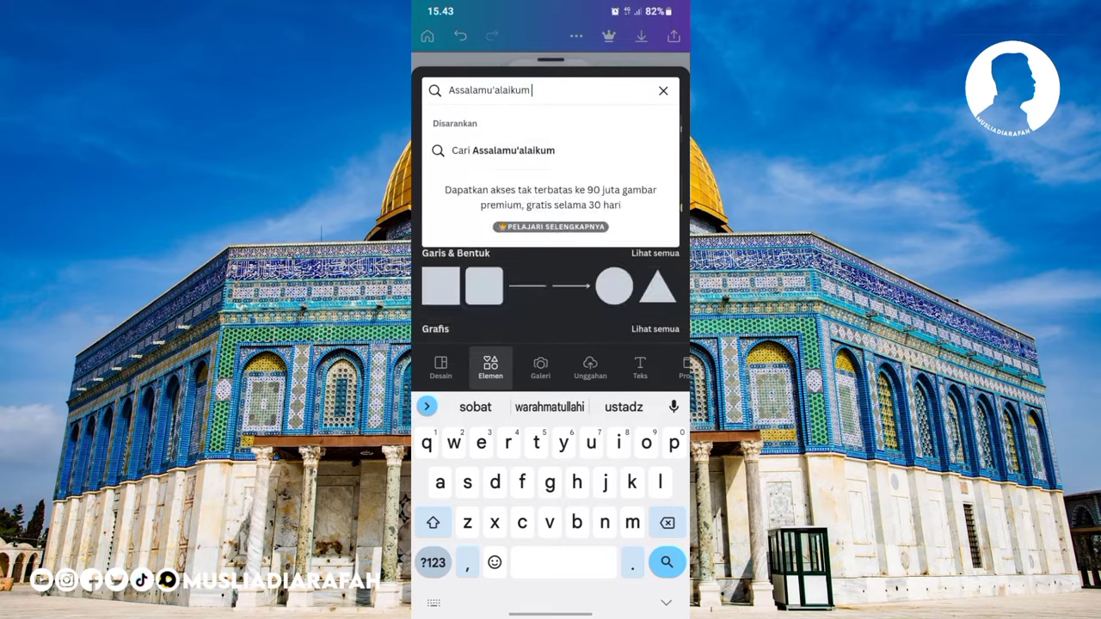
pyautogui.press('BackSpace')
pyautogui.press('Return')
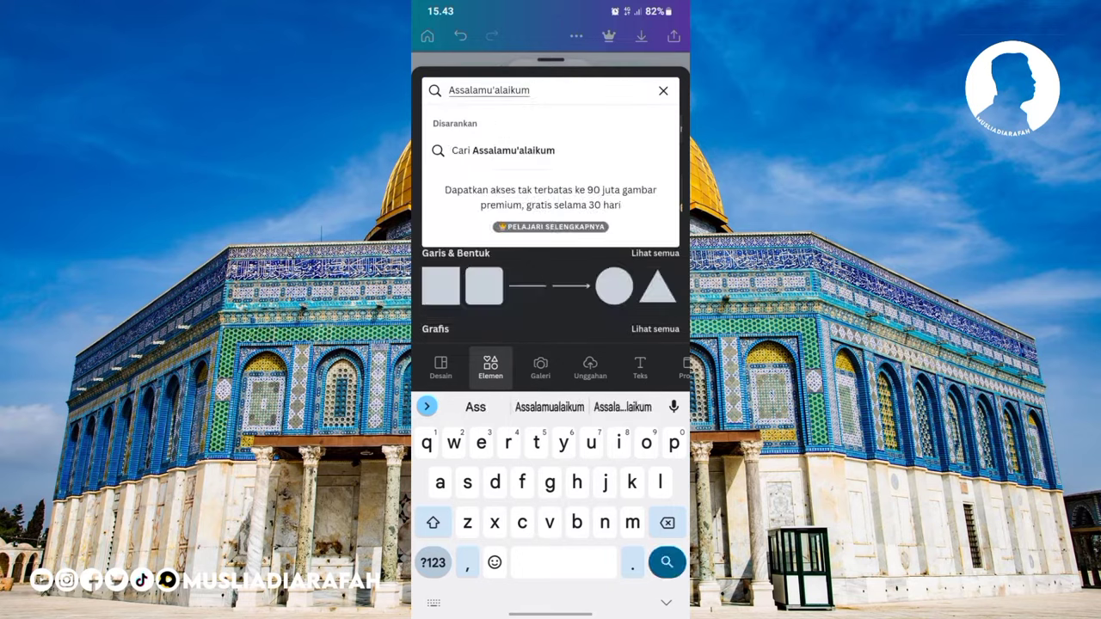
# - Rerun the 'Pattern islamic' graphics search and scroll down through the results
pyautogui.click(664, 90)
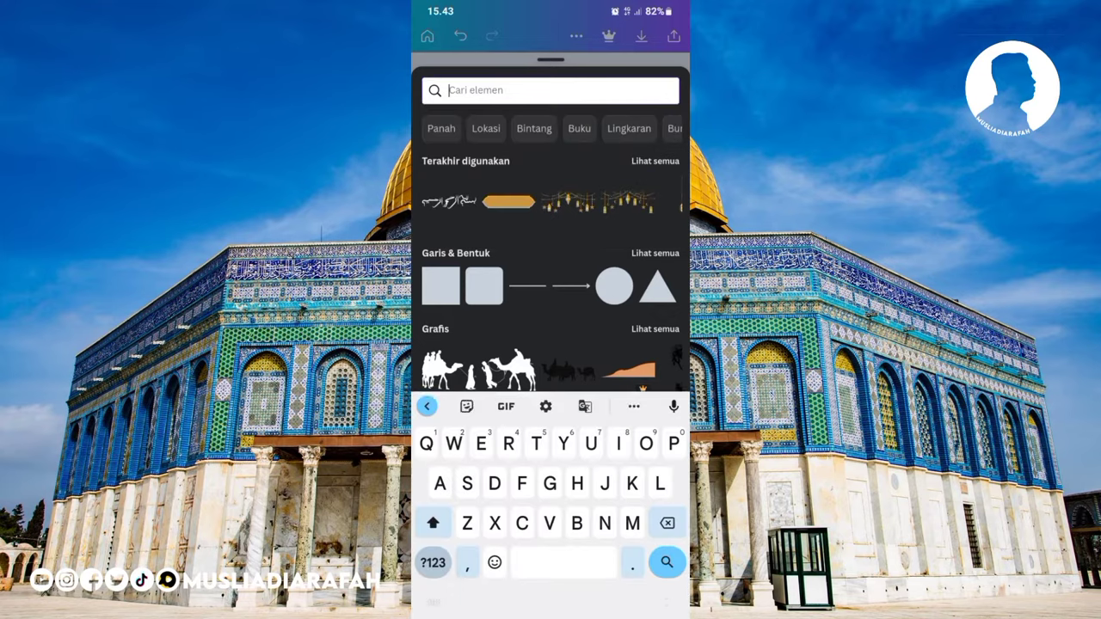
pyautogui.write('Patt')
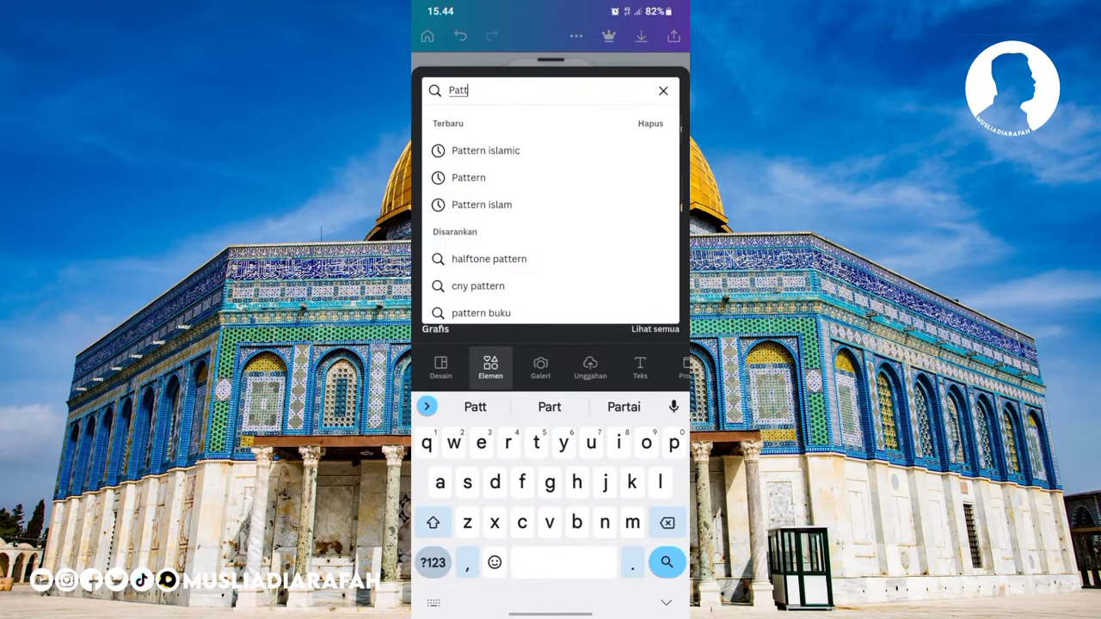
pyautogui.click(485, 150)
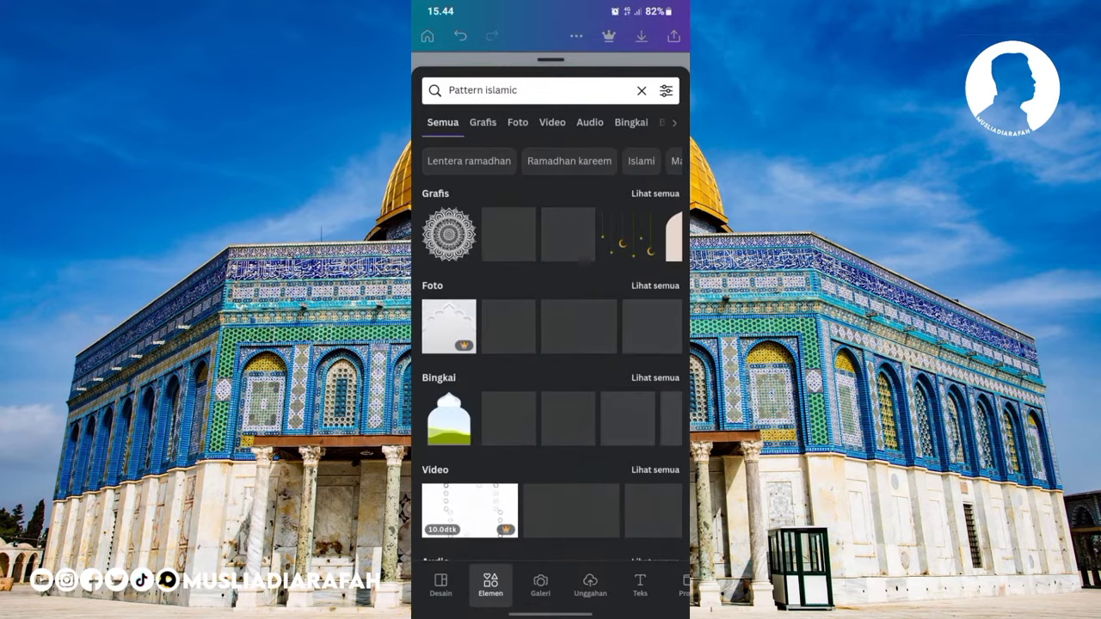
pyautogui.click(482, 122)
pyautogui.scroll(-2, 550, 344)
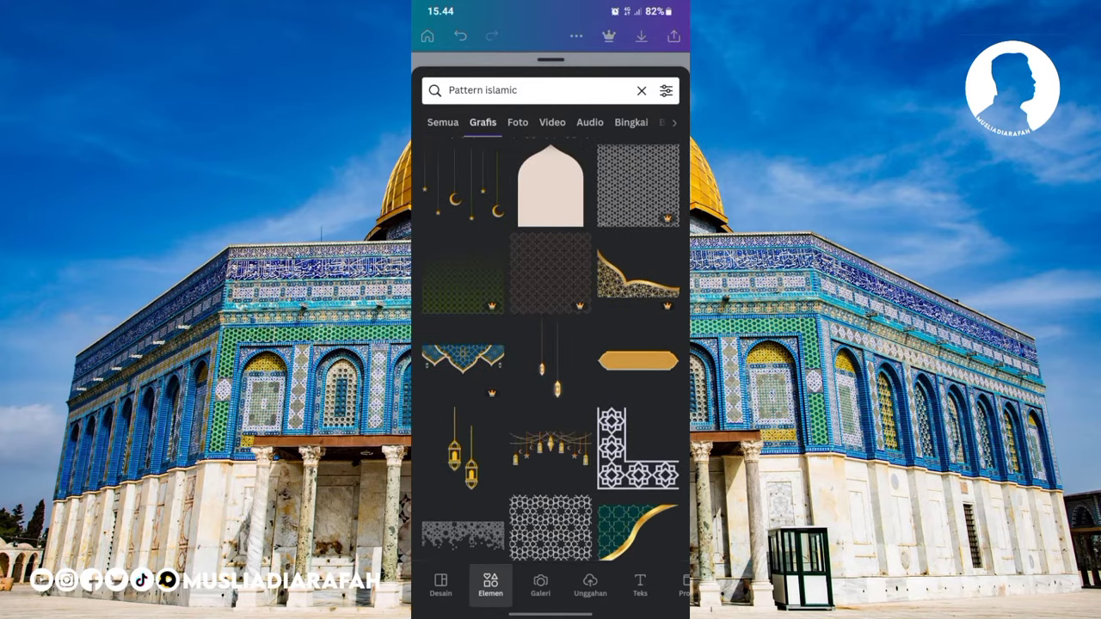
pyautogui.scroll(-3, 550, 344)
pyautogui.scroll(-3, 551, 344)
pyautogui.scroll(-3, 551, 344)
pyautogui.scroll(-2, 550, 344)
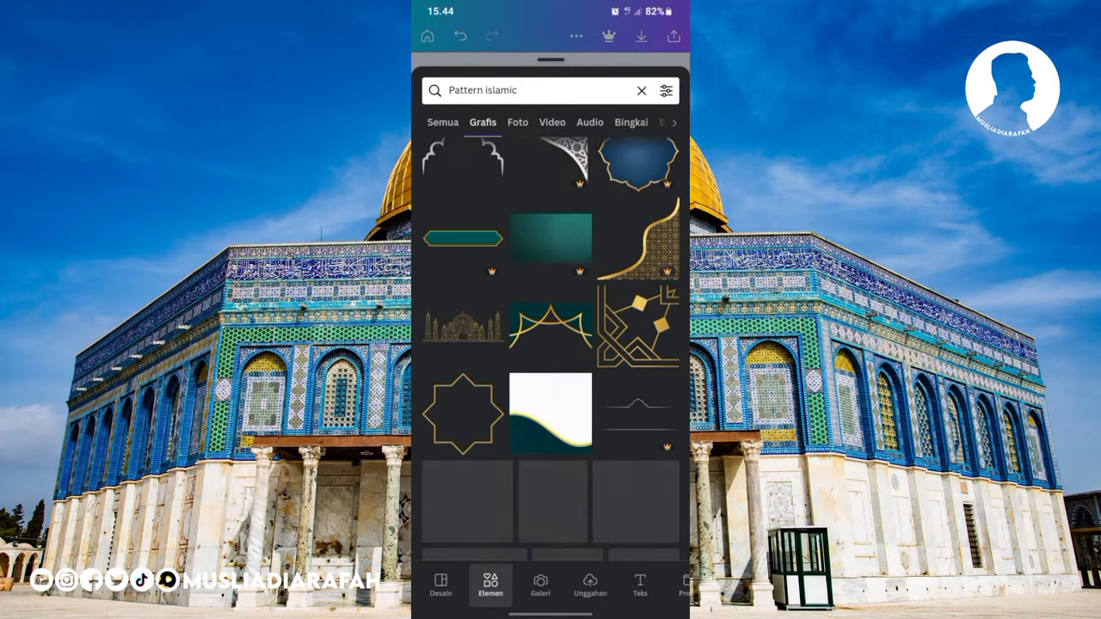
pyautogui.scroll(-2, 551, 344)
pyautogui.scroll(-5, 550, 344)
pyautogui.scroll(-2, 551, 345)
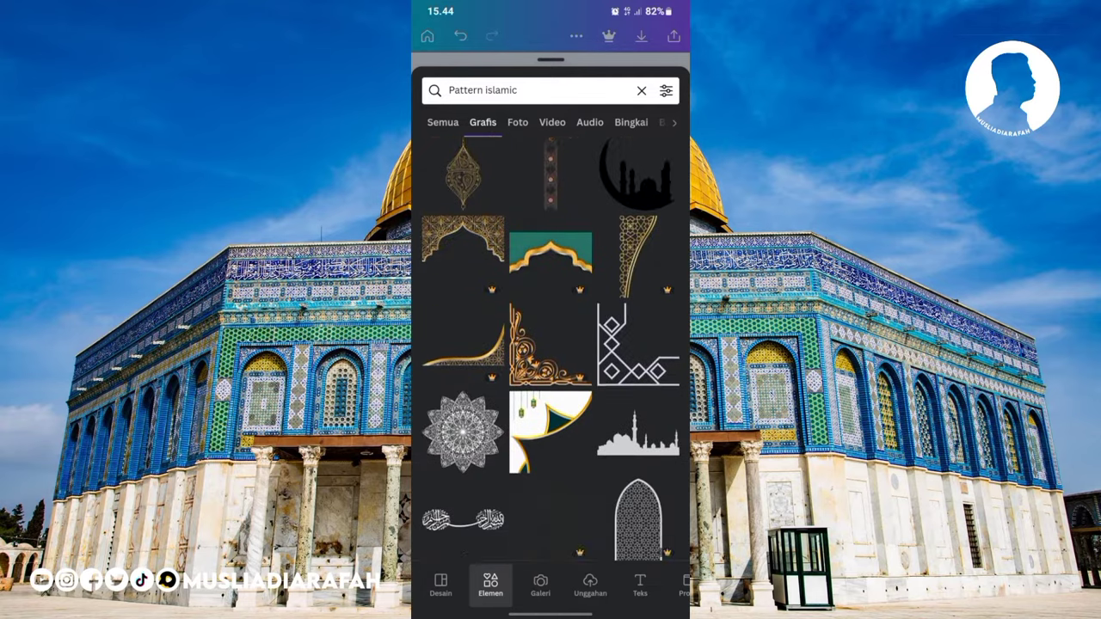
pyautogui.scroll(-4, 550, 344)
# - Insert a bismillah calligraphy ornament, shrink it and centre it just above 'Selamat Memperingati'
pyautogui.click(463, 181)
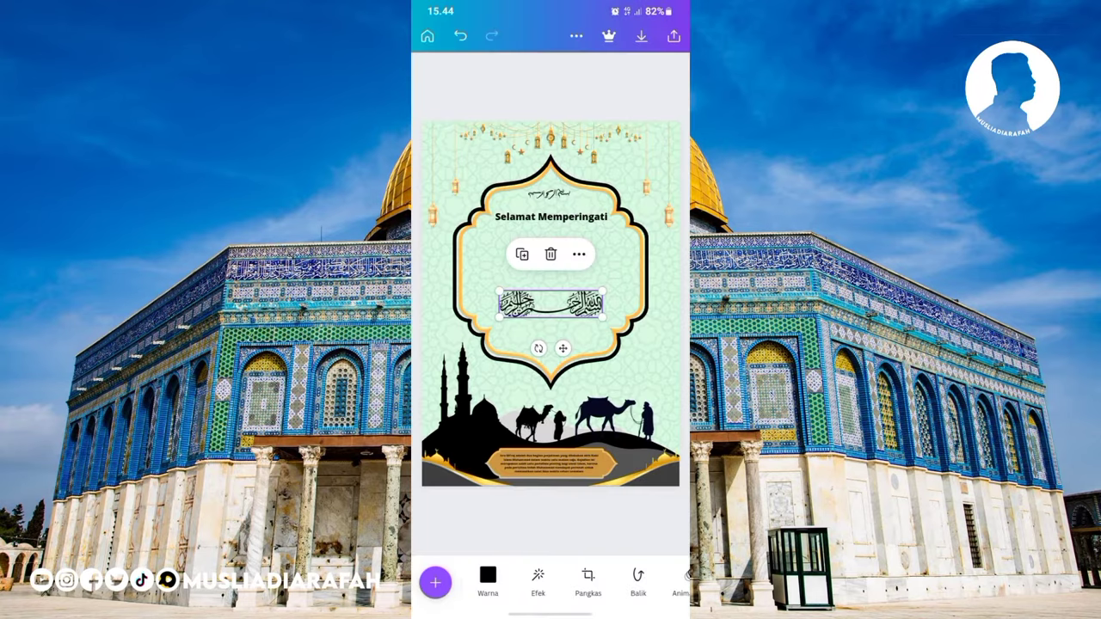
pyautogui.moveTo(551, 252)
pyautogui.mouseDown()
pyautogui.moveTo(523, 310)
pyautogui.moveTo(540, 305)
pyautogui.moveTo(525, 301)
pyautogui.moveTo(555, 239)
pyautogui.mouseUp()
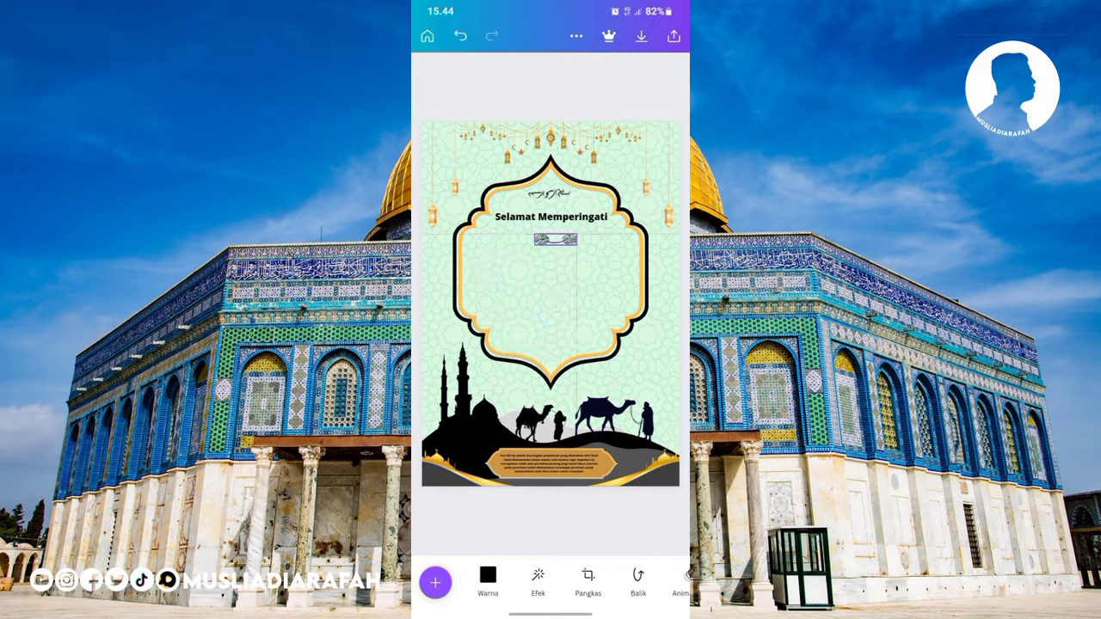
pyautogui.moveTo(556, 239)
pyautogui.mouseDown()
pyautogui.moveTo(565, 275)
pyautogui.moveTo(549, 242)
pyautogui.moveTo(552, 197)
pyautogui.moveTo(551, 213)
pyautogui.mouseUp()
pyautogui.click(551, 217)
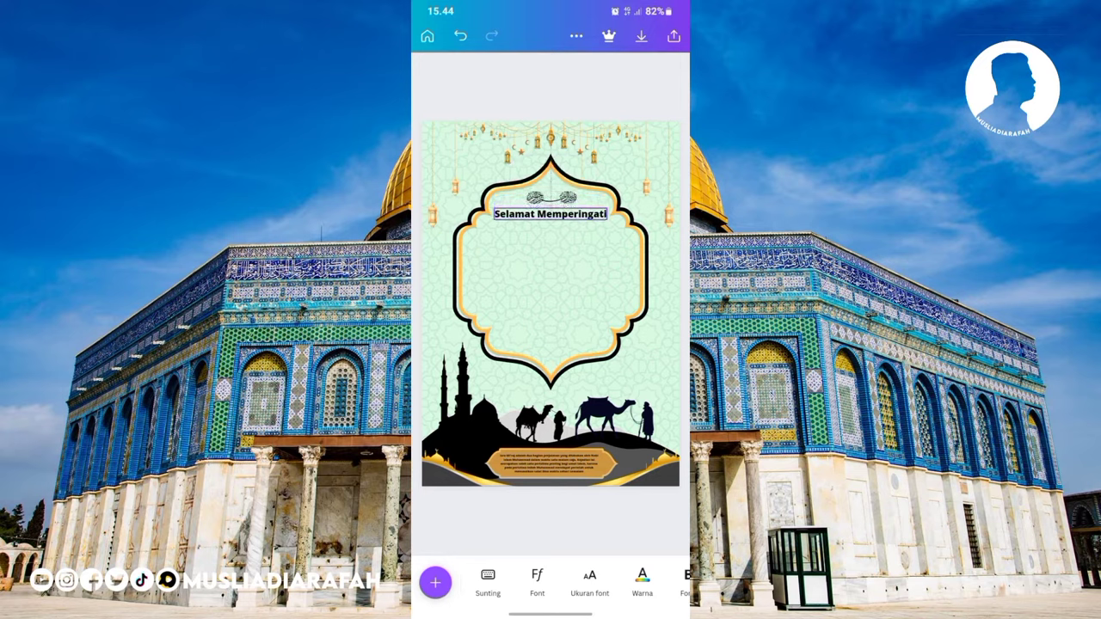
pyautogui.click(551, 172)
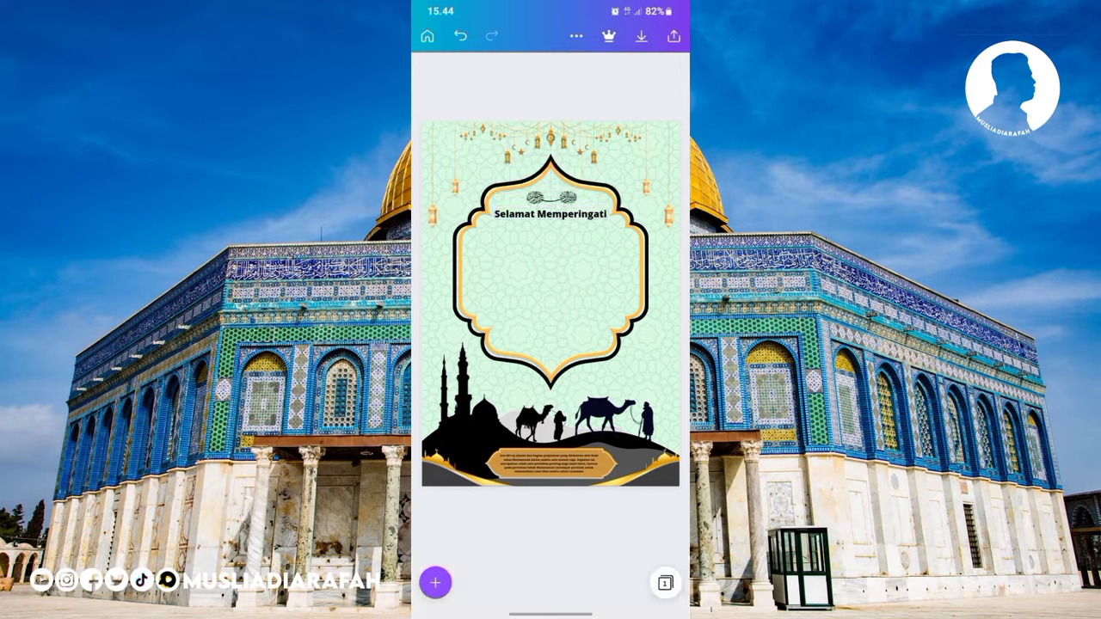
pyautogui.click(435, 582)
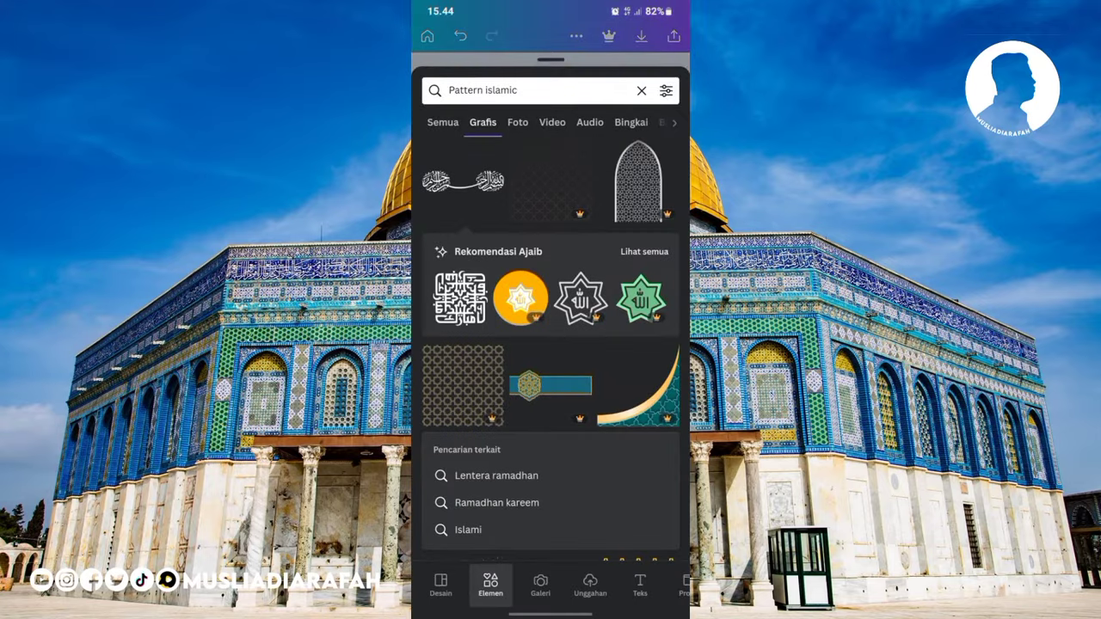
# - Add a heading text box and replace its placeholder with 'Isra Mi'raj'
pyautogui.click(639, 585)
pyautogui.click(516, 194)
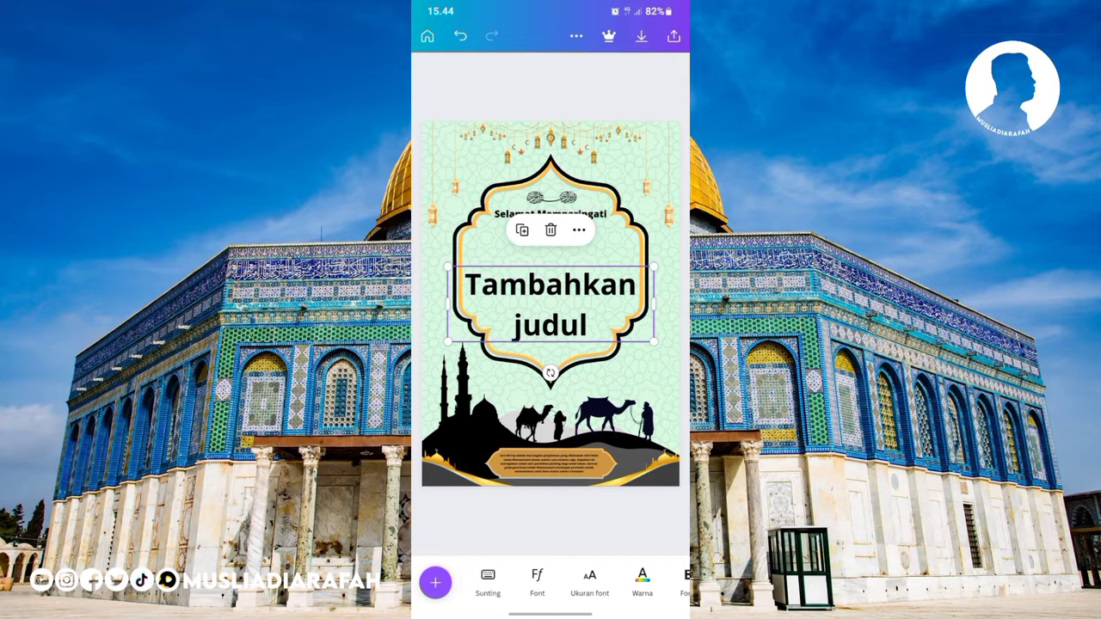
pyautogui.doubleClick(551, 306)
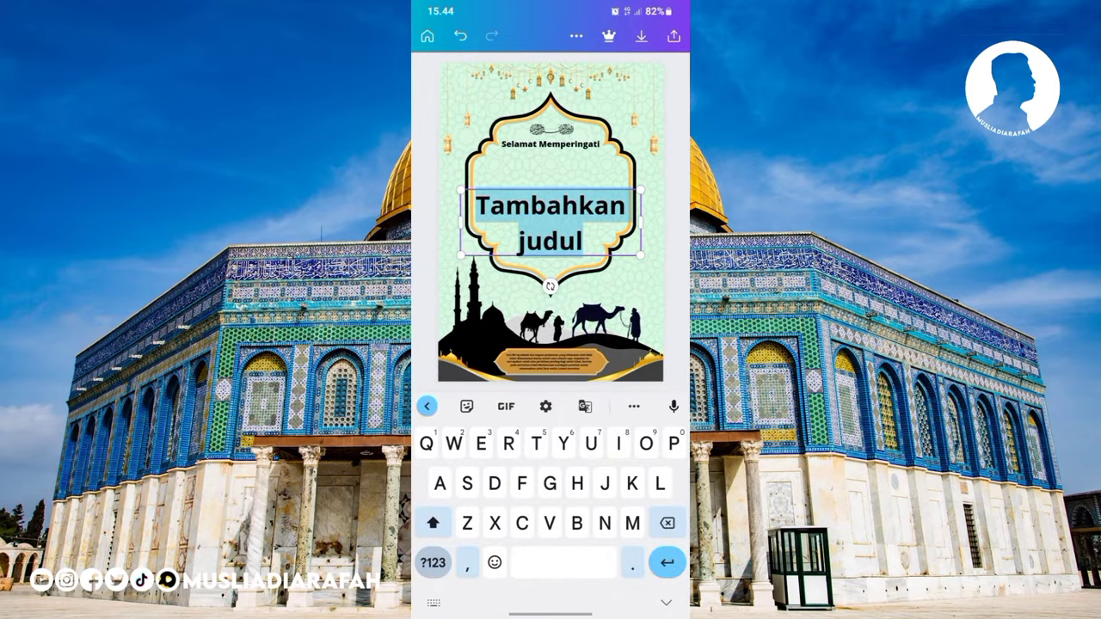
pyautogui.write('Is')
pyautogui.press('BackSpace')
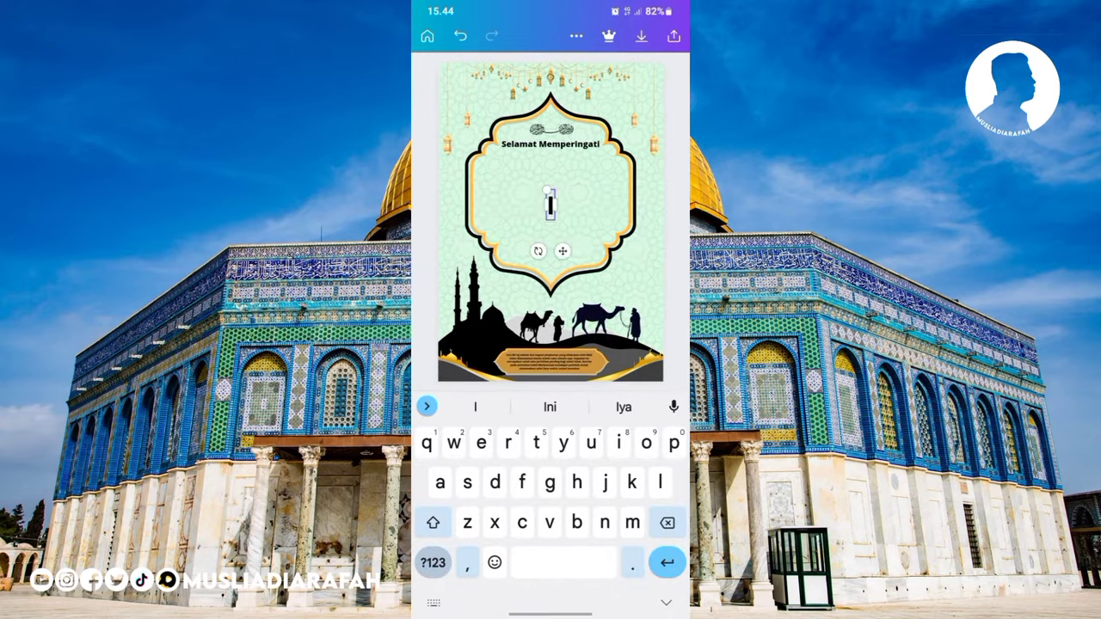
pyautogui.write('sr')
pyautogui.click(549, 407)
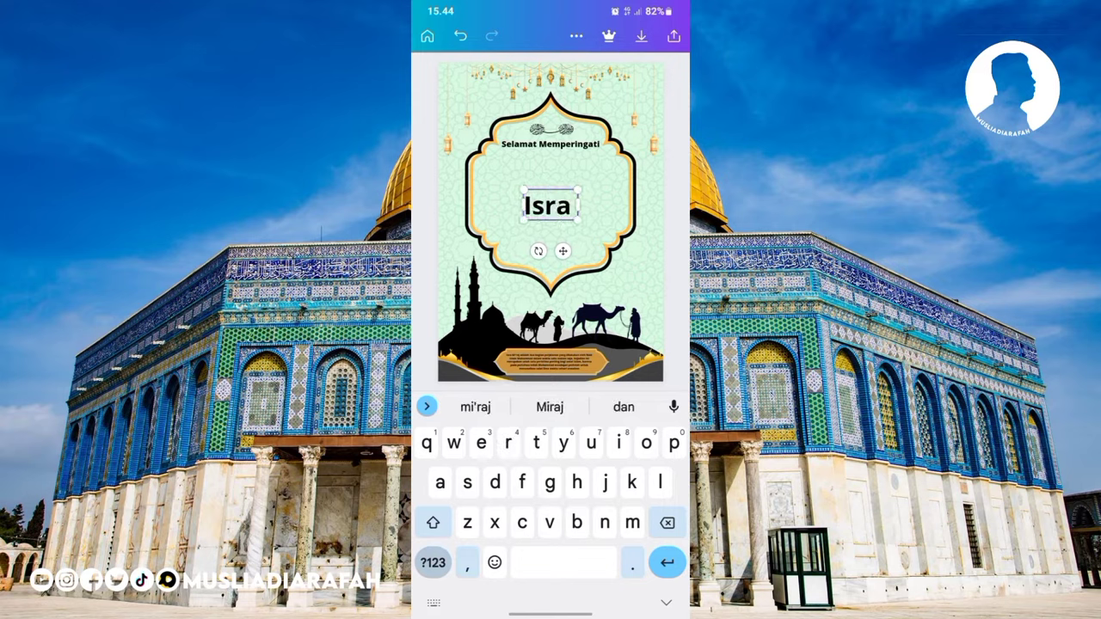
pyautogui.click(433, 522)
pyautogui.click(476, 407)
pyautogui.press('BackSpace')
pyautogui.click(666, 602)
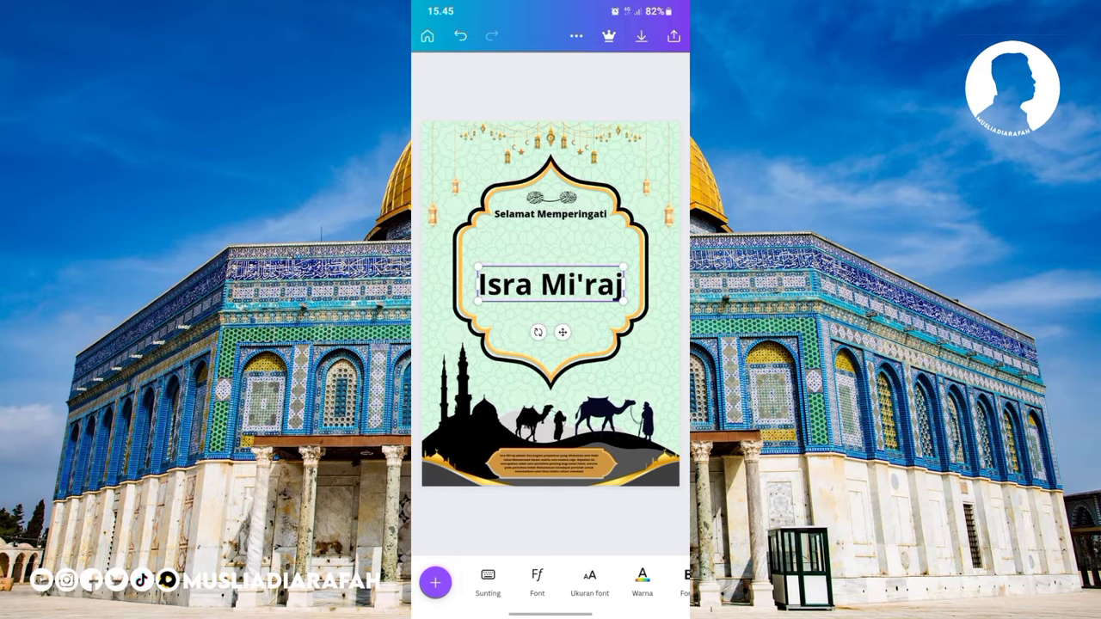
# - Change the Isra Mi'raj title font to Bugaki
pyautogui.click(537, 581)
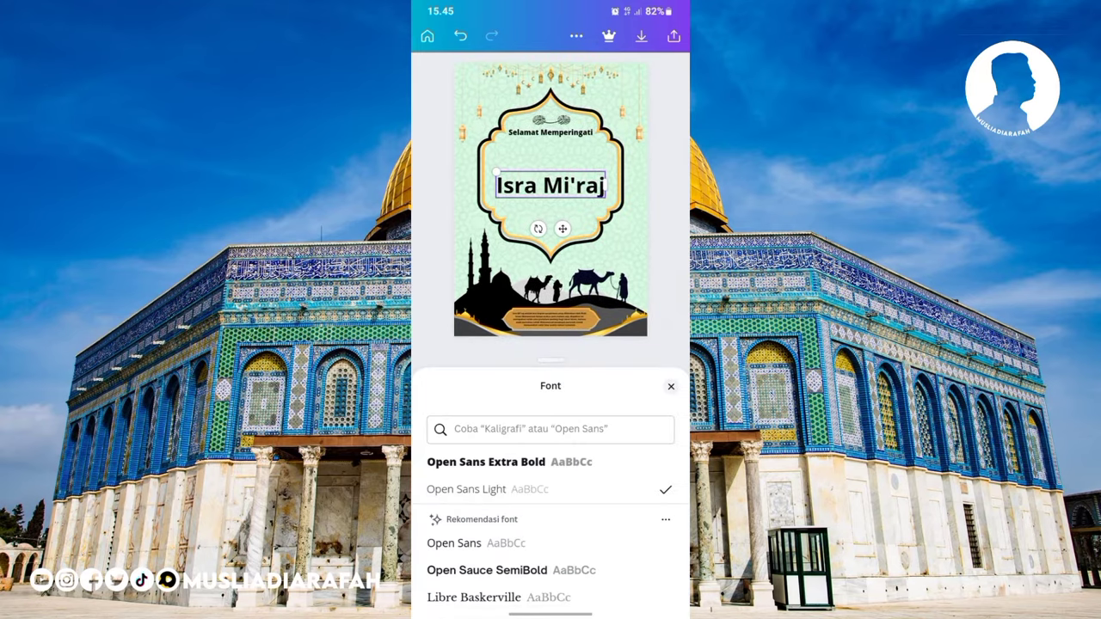
pyautogui.click(551, 429)
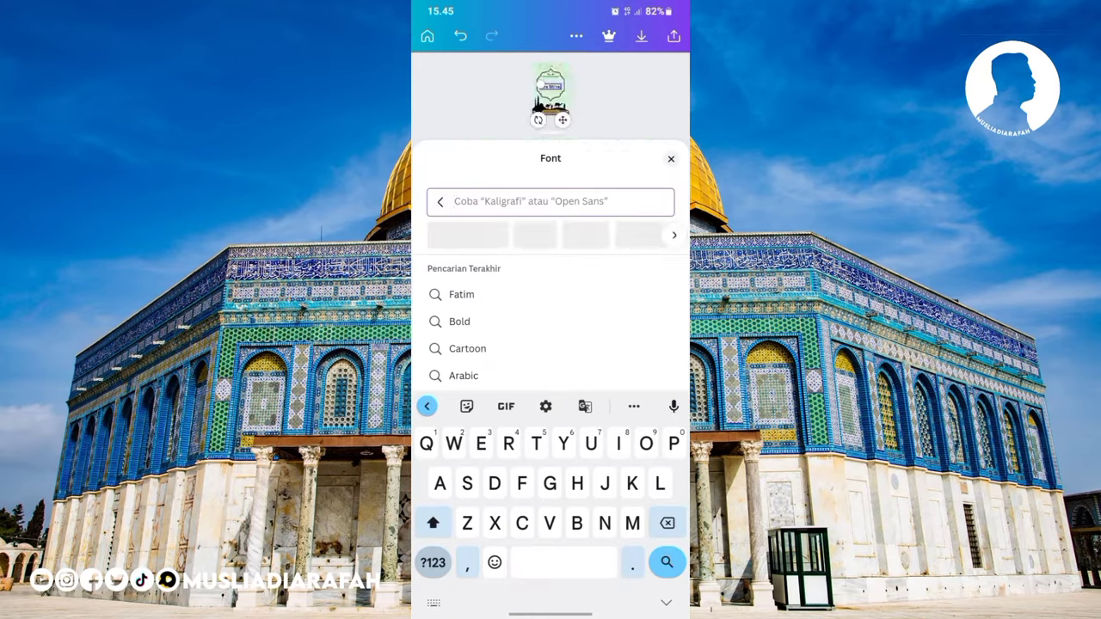
pyautogui.write('Bugaki')
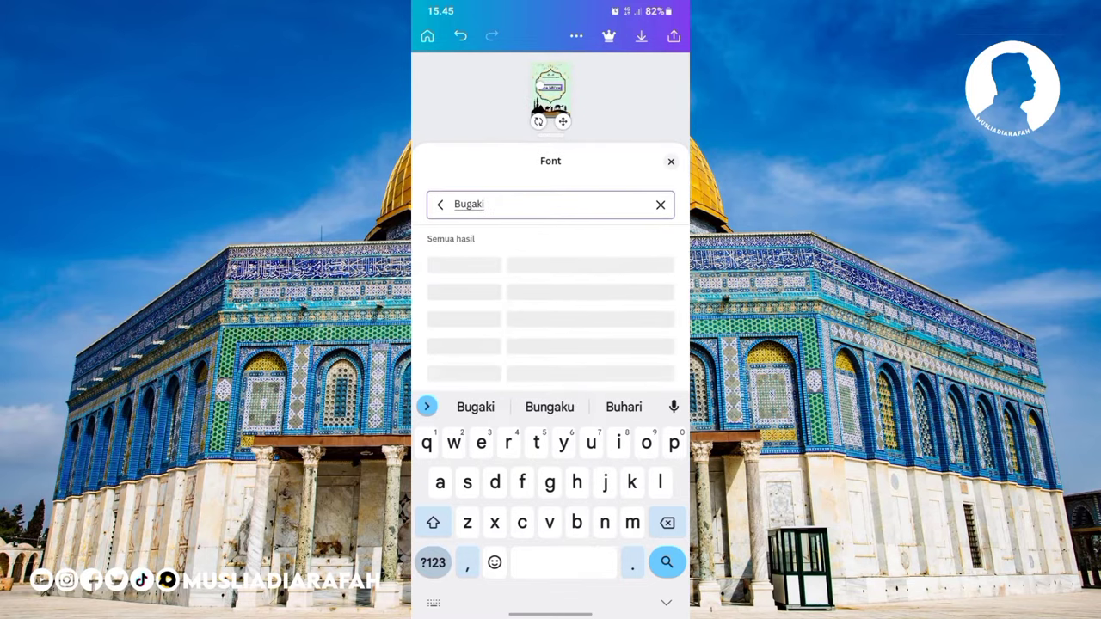
pyautogui.click(475, 372)
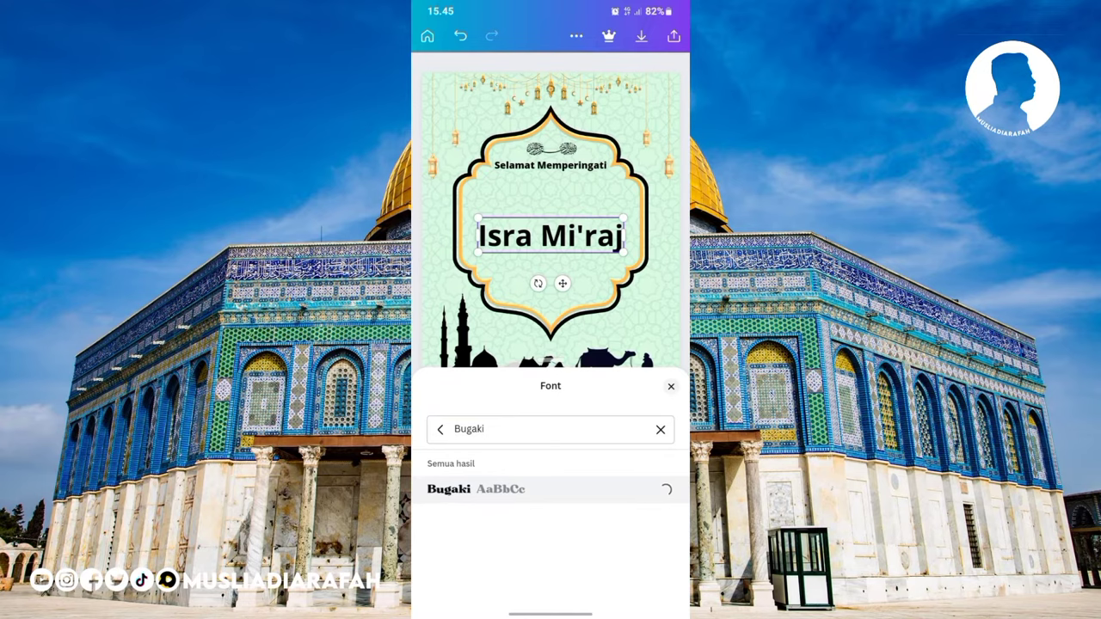
pyautogui.click(672, 487)
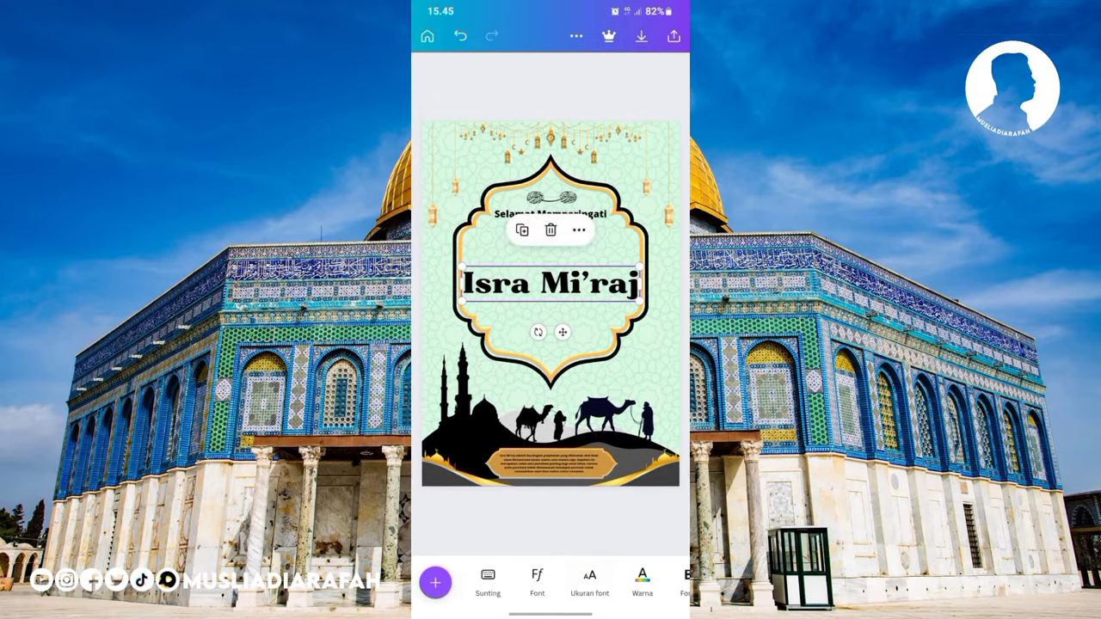
# - Set the title's font size to 120 and move it higher in the frame
pyautogui.click(590, 582)
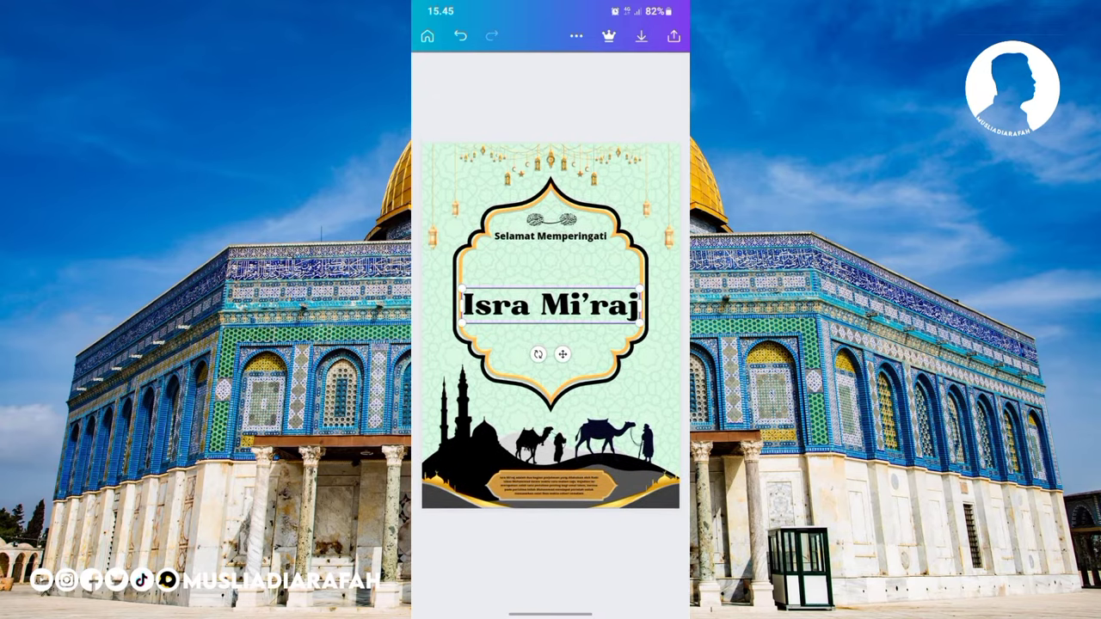
pyautogui.moveTo(648, 593); pyautogui.dragTo(635, 593)
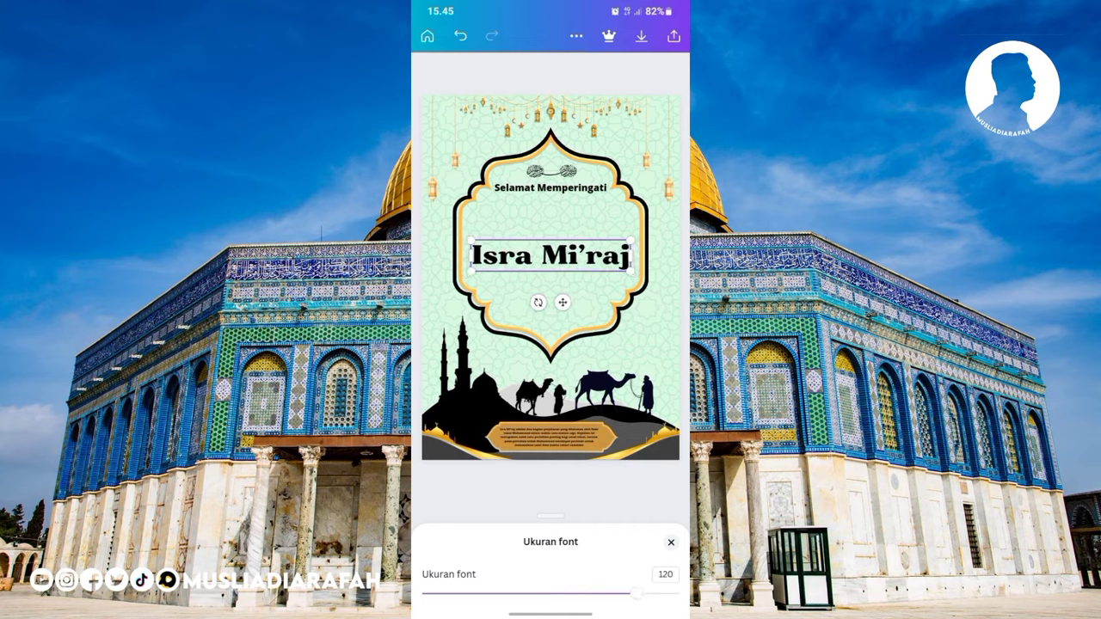
pyautogui.click(672, 542)
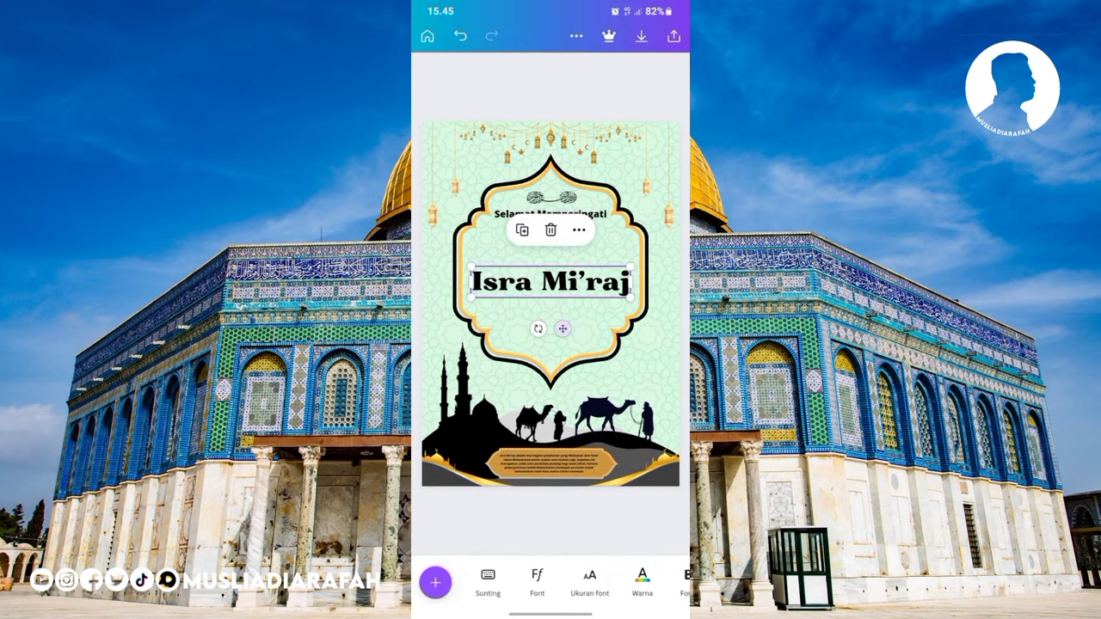
pyautogui.moveTo(551, 281); pyautogui.dragTo(551, 250)
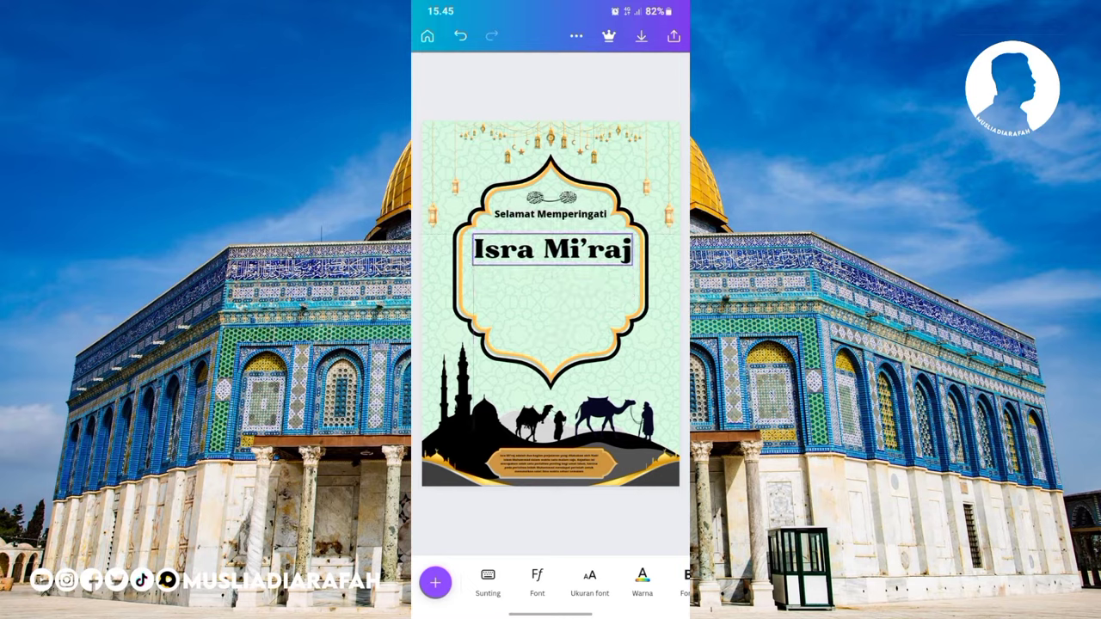
# - Move the Selamat Memperingati line down slightly toward the Isra Mi'raj title
pyautogui.click(551, 249)
pyautogui.click(551, 250)
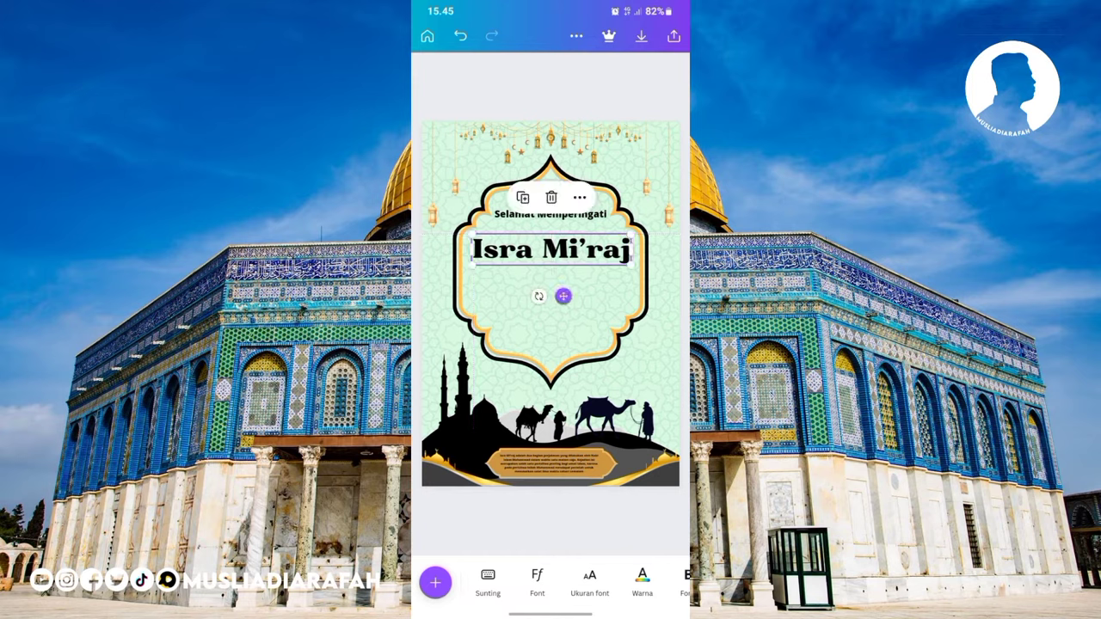
pyautogui.doubleClick(555, 215)
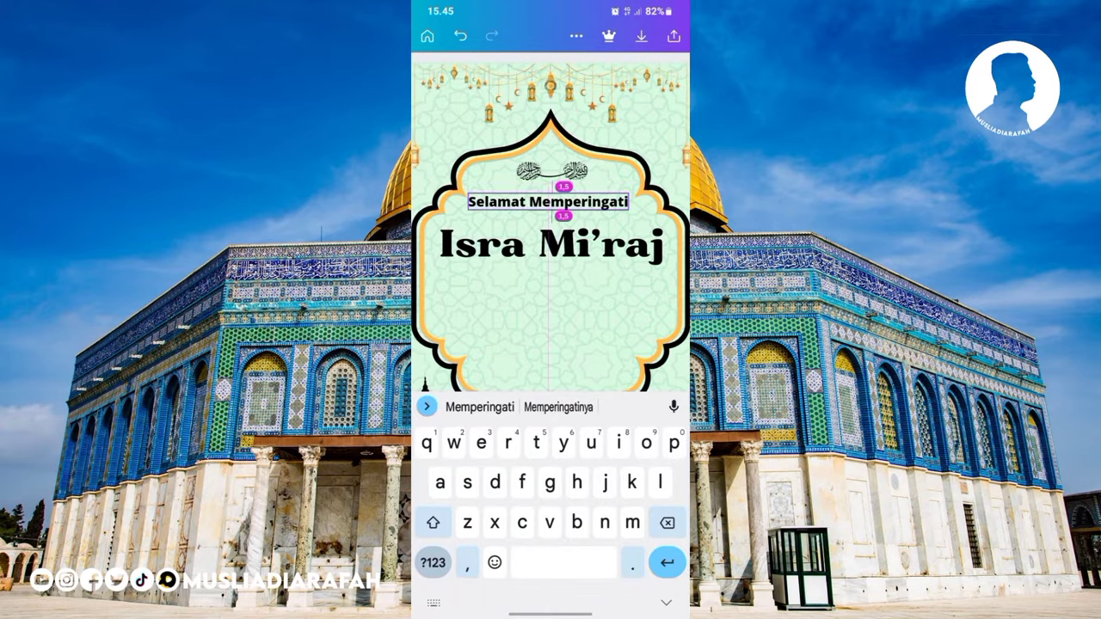
pyautogui.moveTo(560, 219); pyautogui.dragTo(564, 222)
pyautogui.click(550, 319)
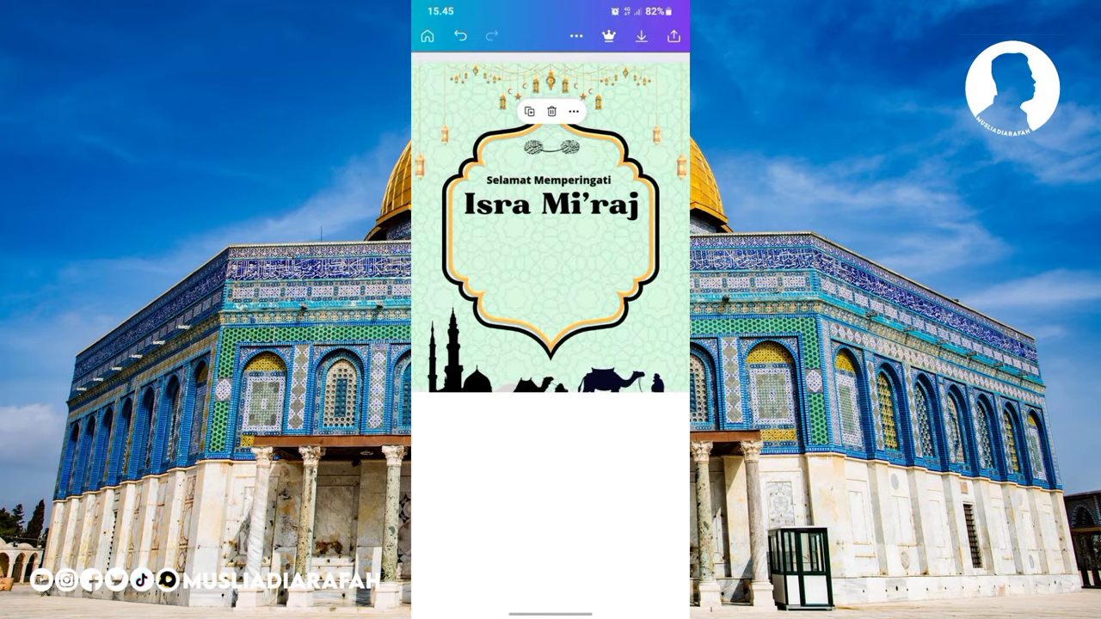
# - Shift the calligraphy ornament slightly, then deselect it
pyautogui.click(525, 203)
pyautogui.moveTo(526, 203); pyautogui.dragTo(527, 205)
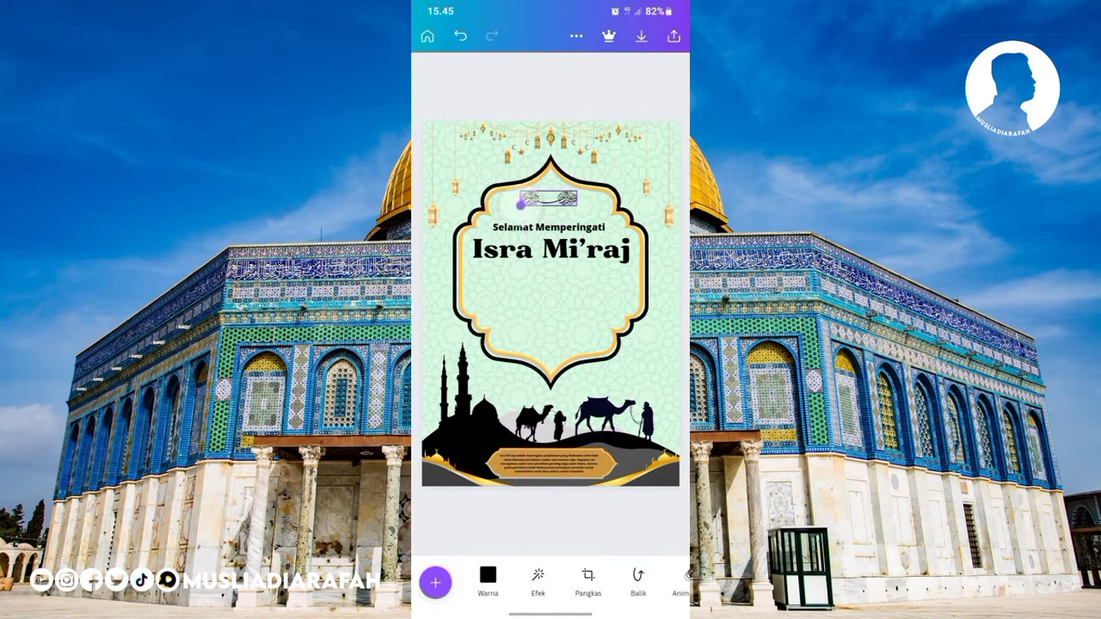
pyautogui.click(551, 525)
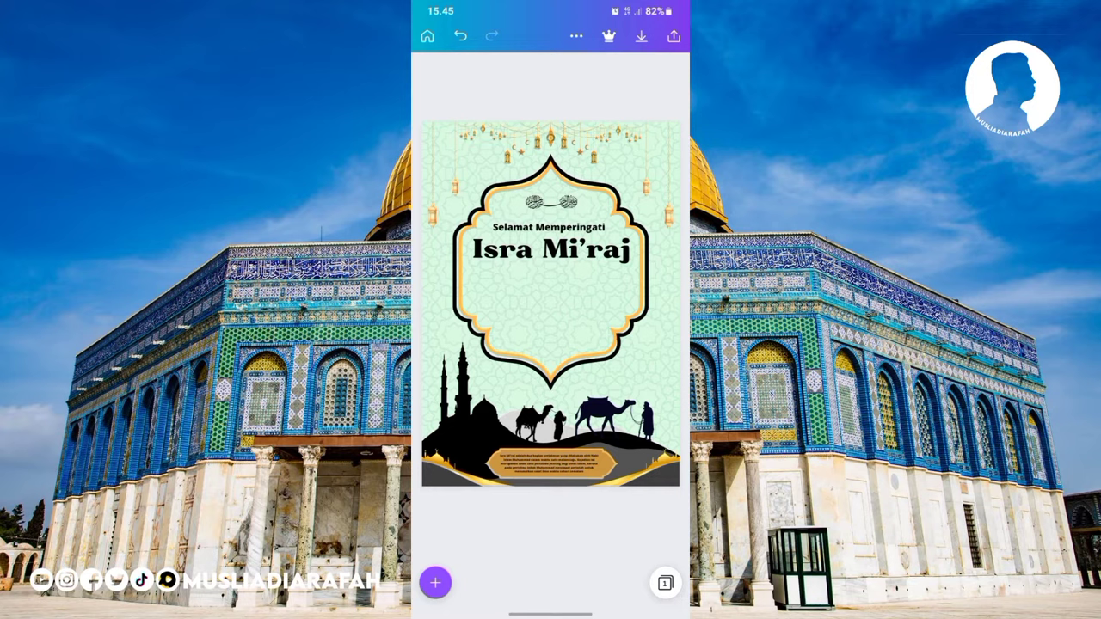
# - Nudge the Isra Mi'raj title upward twice using the Geser controls
pyautogui.click(551, 249)
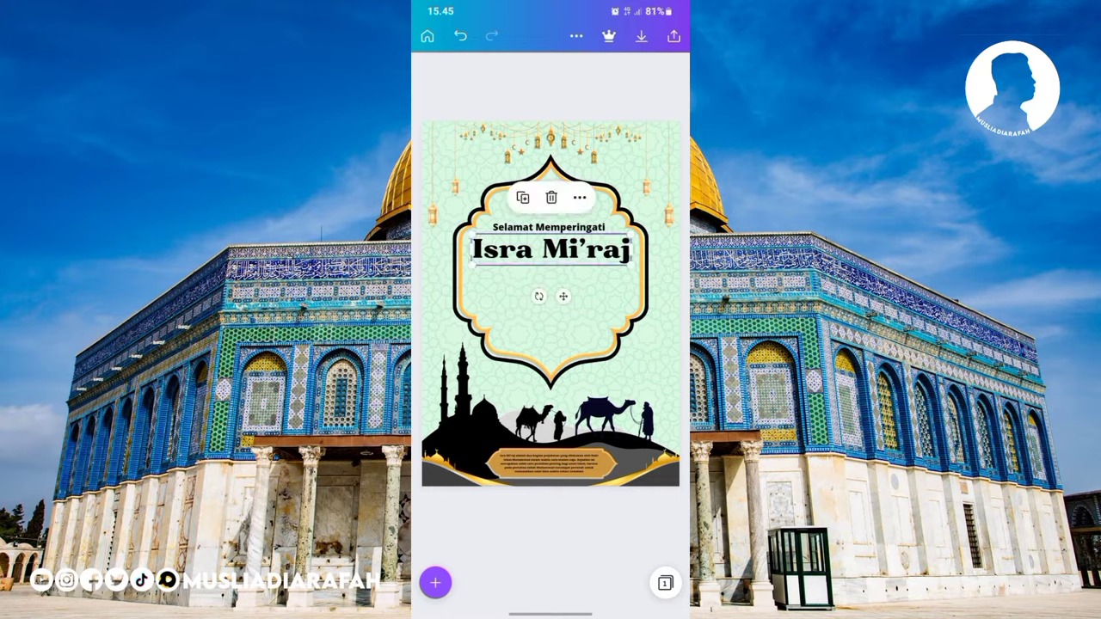
pyautogui.hscroll(5, 550, 582)
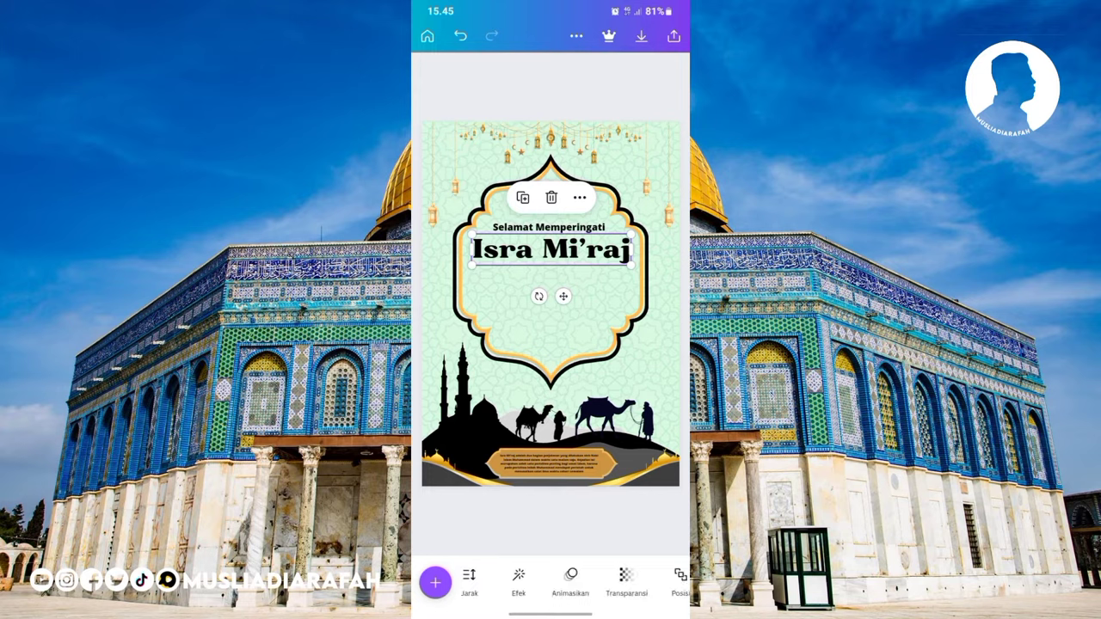
pyautogui.click(645, 582)
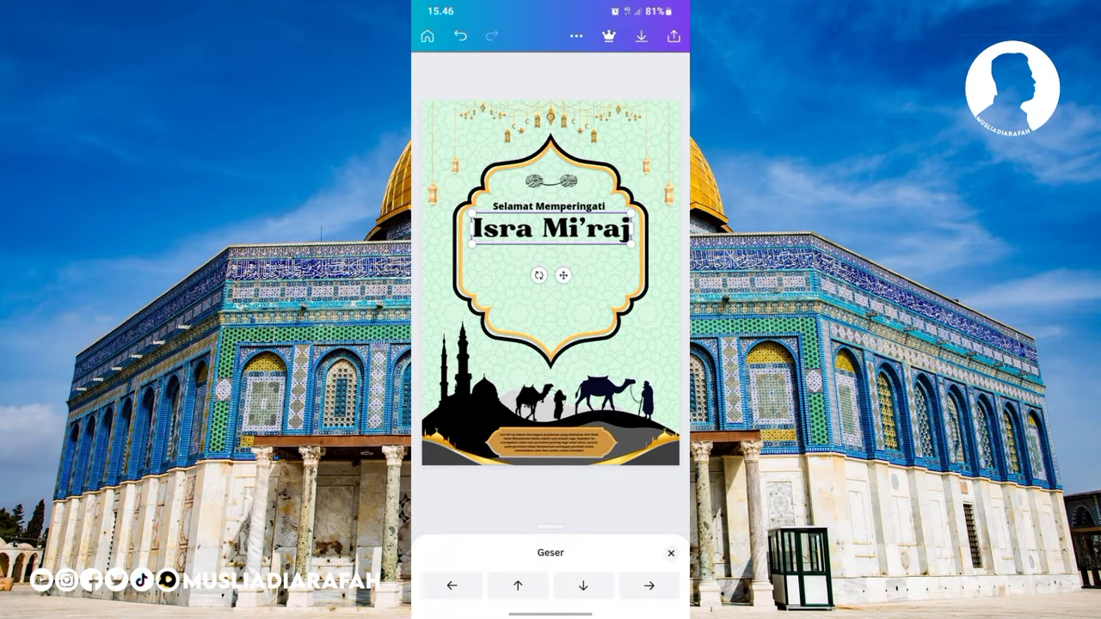
pyautogui.click(518, 585)
pyautogui.click(518, 585)
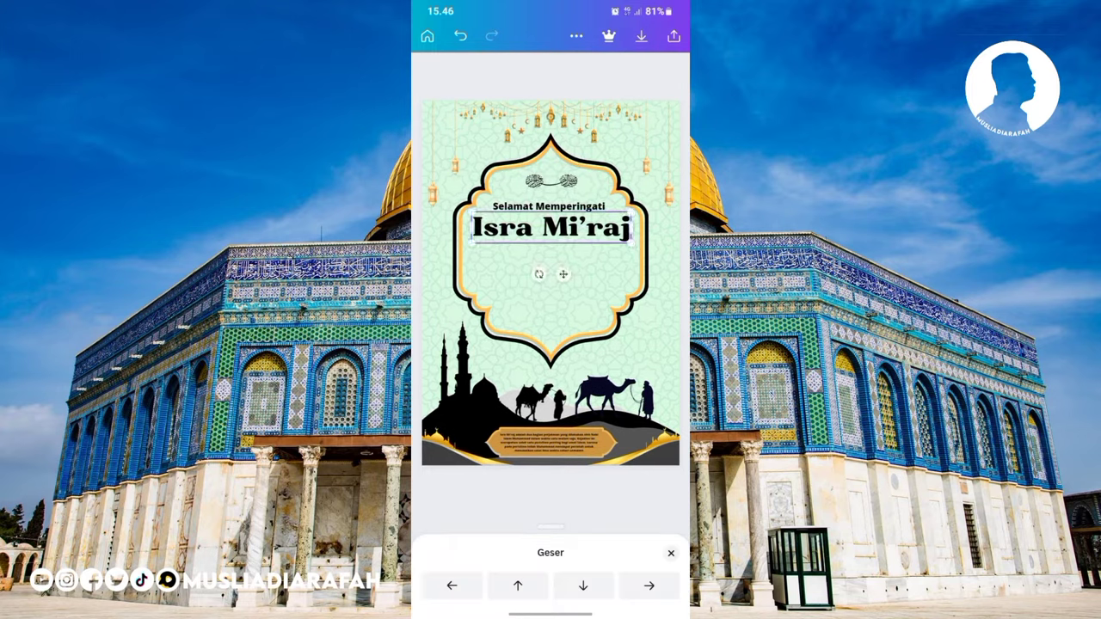
pyautogui.click(671, 553)
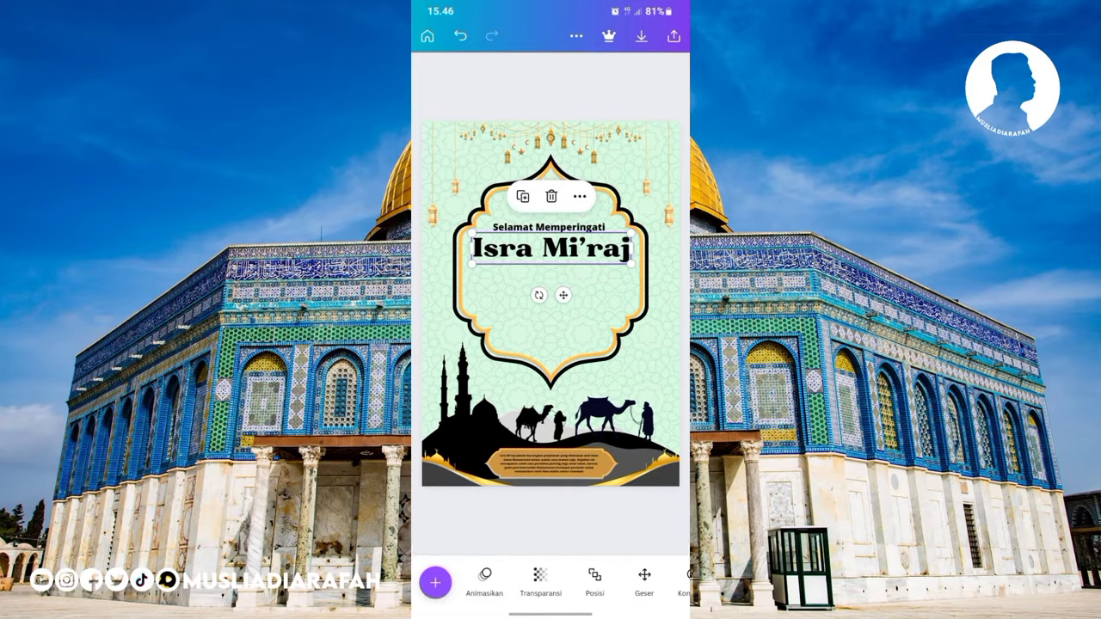
pyautogui.click(551, 520)
# - Duplicate the Isra Mi'raj title and start deleting the copy's text
pyautogui.click(551, 248)
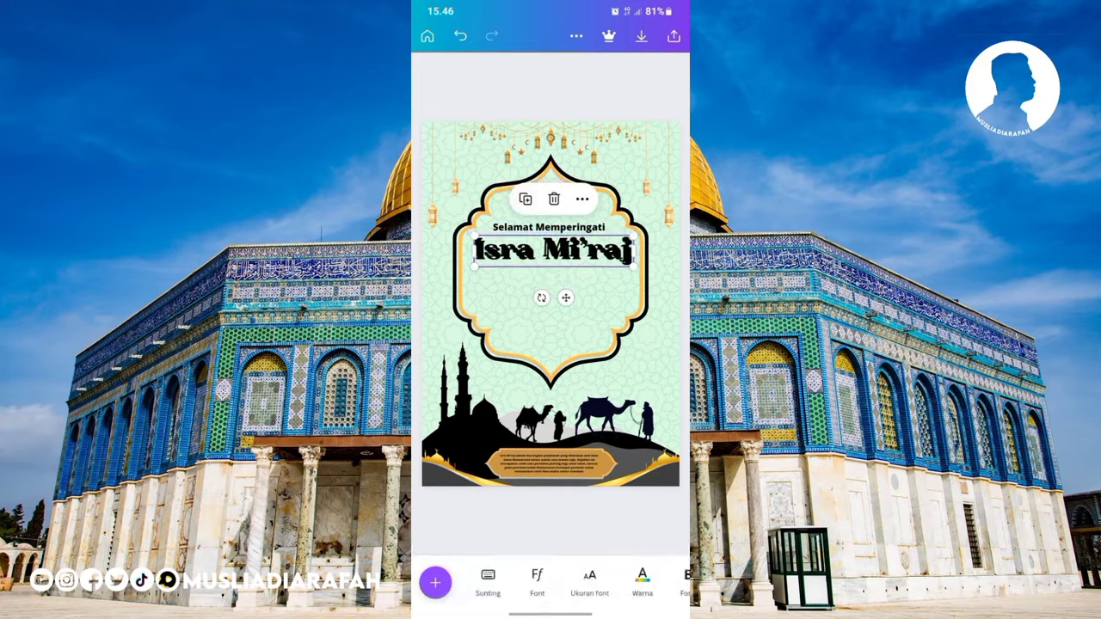
pyautogui.click(524, 196)
pyautogui.click(488, 581)
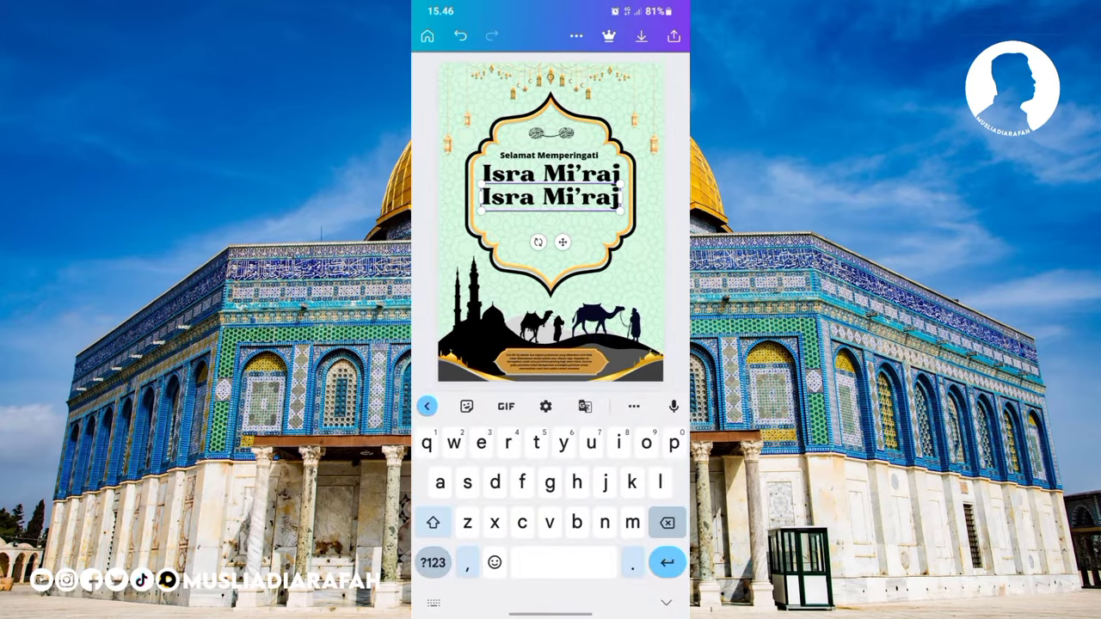
pyautogui.press('BackSpace')
pyautogui.press('BackSpace')
pyautogui.press('BackSpace')
pyautogui.press('BackSpace')
pyautogui.press('BackSpace')
pyautogui.press('BackSpace')
pyautogui.press('BackSpace')
pyautogui.press('BackSpace')
pyautogui.press('BackSpace')
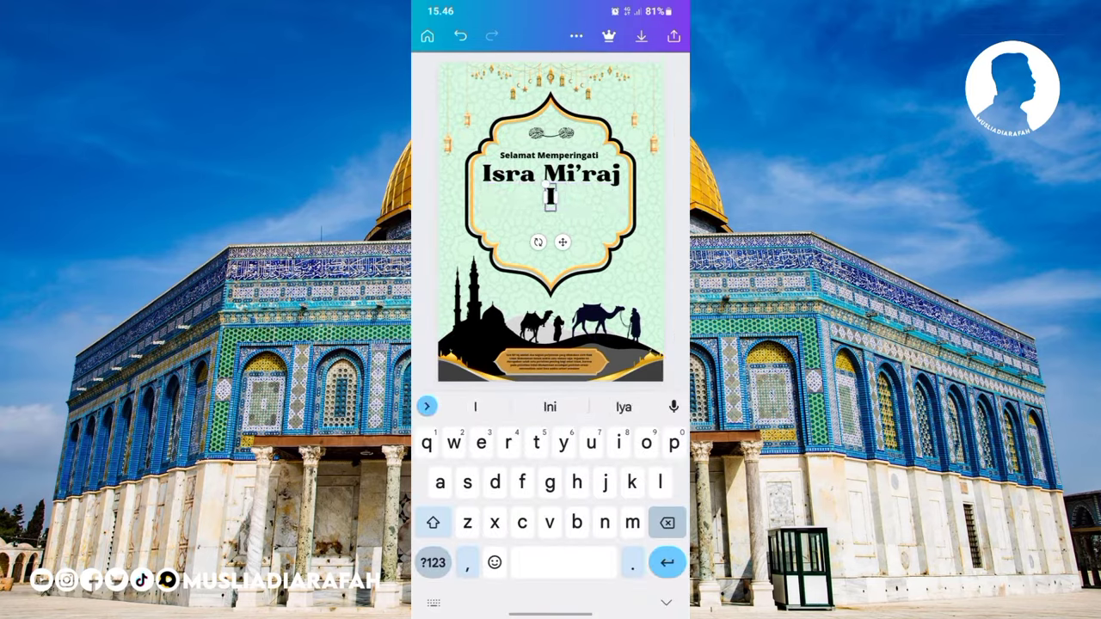
pyautogui.press('BackSpace')
# - Change the copy to 'Nabi Muhammad Saw' and set its font size to 59
pyautogui.write('Nabi')
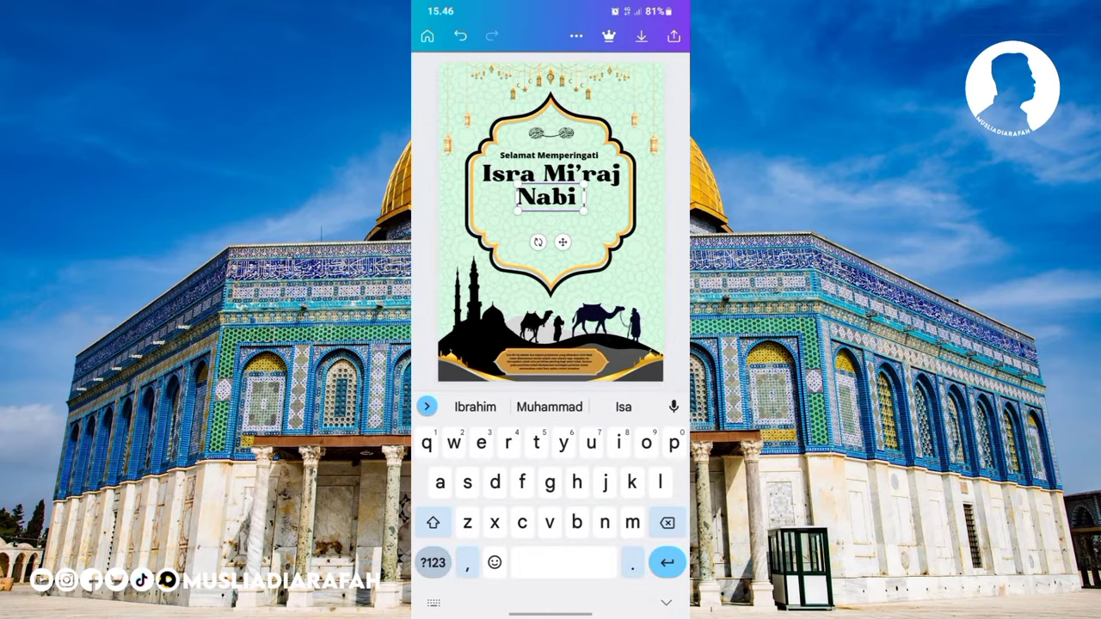
pyautogui.write(' Muhammad Saw')
pyautogui.click(666, 602)
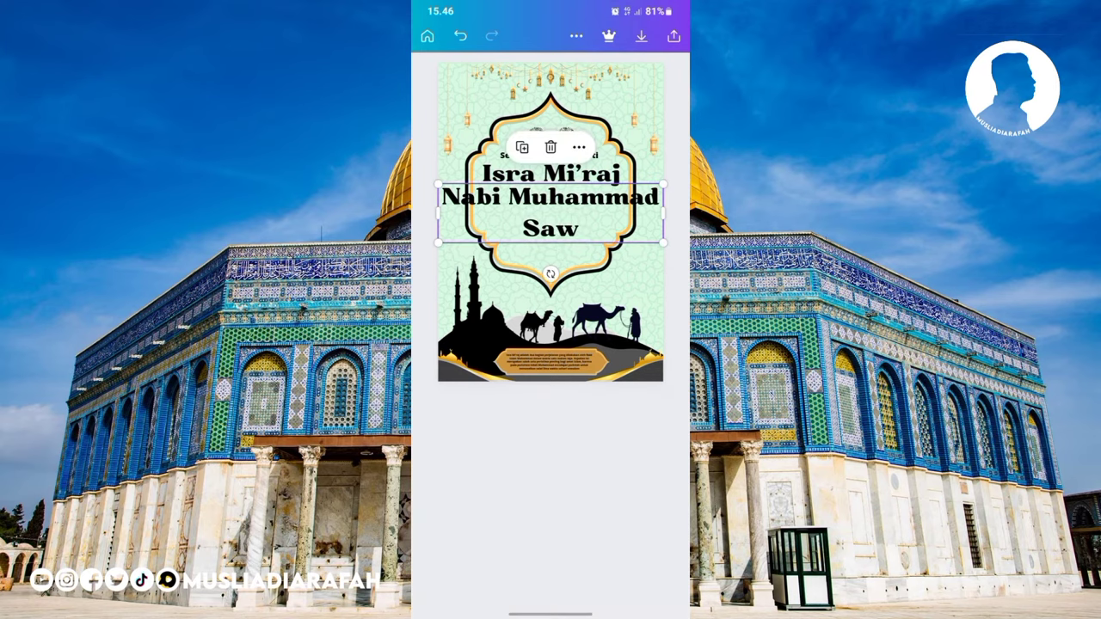
pyautogui.click(589, 581)
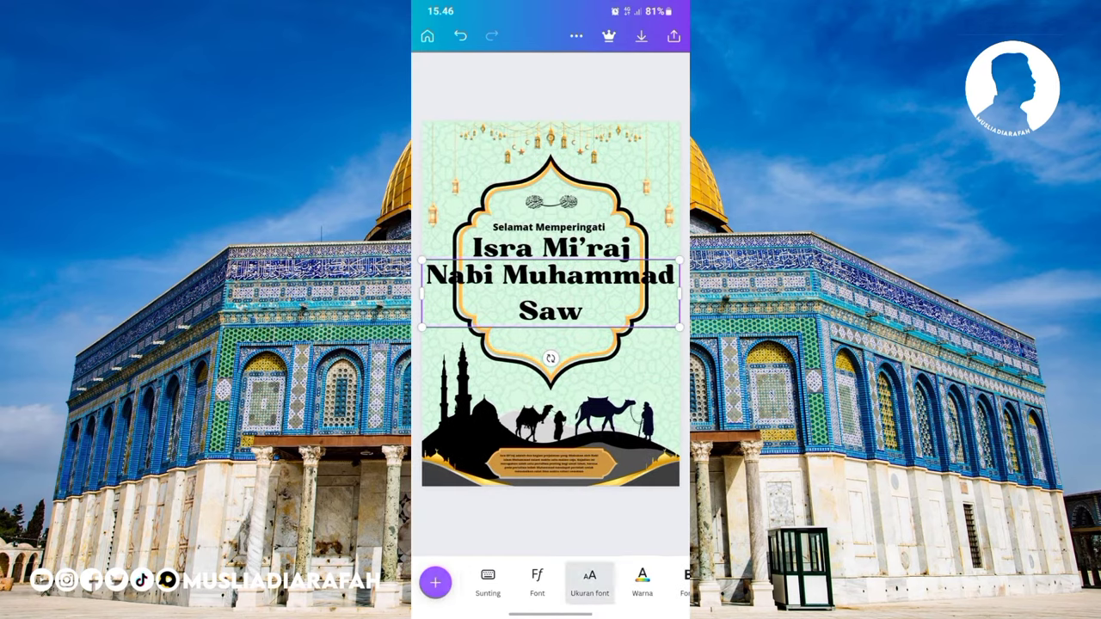
pyautogui.moveTo(635, 594)
pyautogui.mouseDown()
pyautogui.moveTo(505, 594)
pyautogui.moveTo(555, 593)
pyautogui.moveTo(525, 594)
pyautogui.mouseUp()
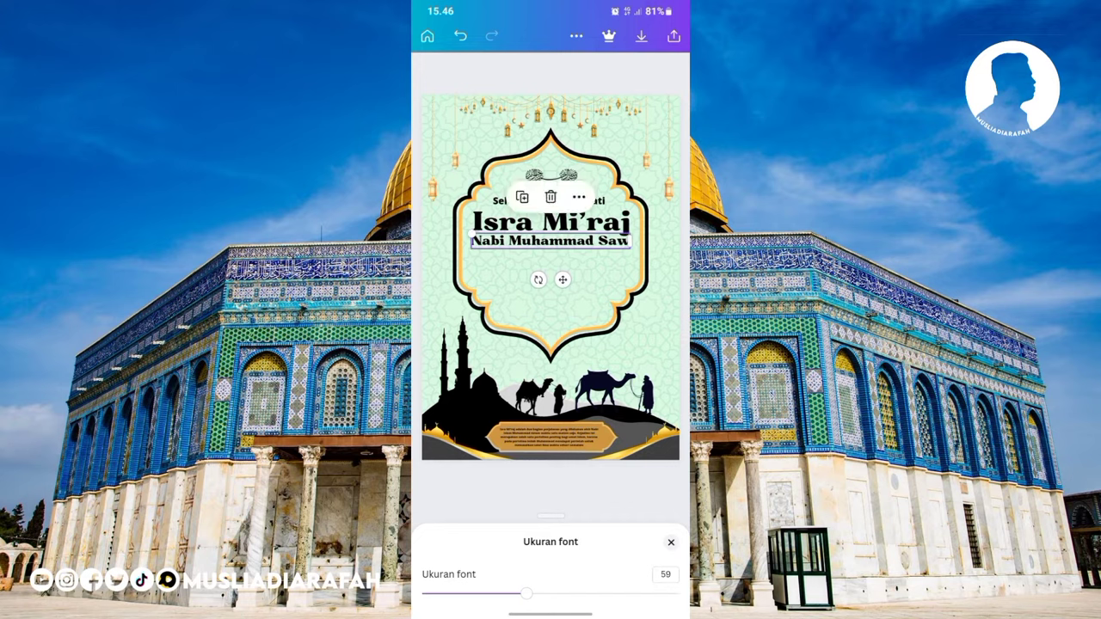
pyautogui.click(672, 542)
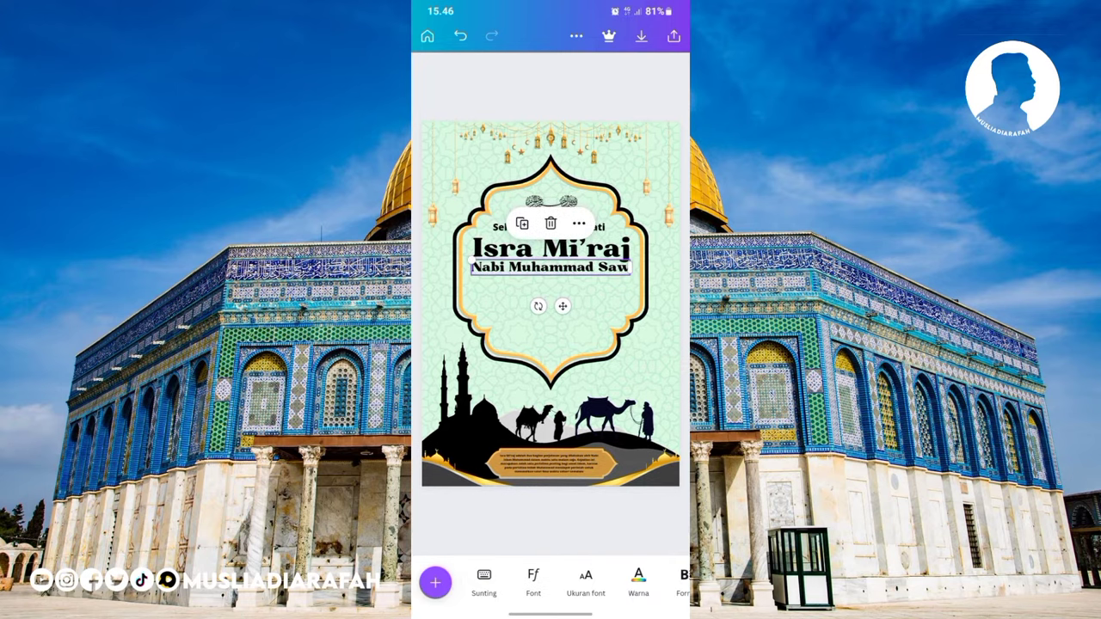
# - Nudge the Nabi Muhammad Saw subtitle slightly down beneath the title
pyautogui.moveTo(637, 583); pyautogui.dragTo(482, 582)
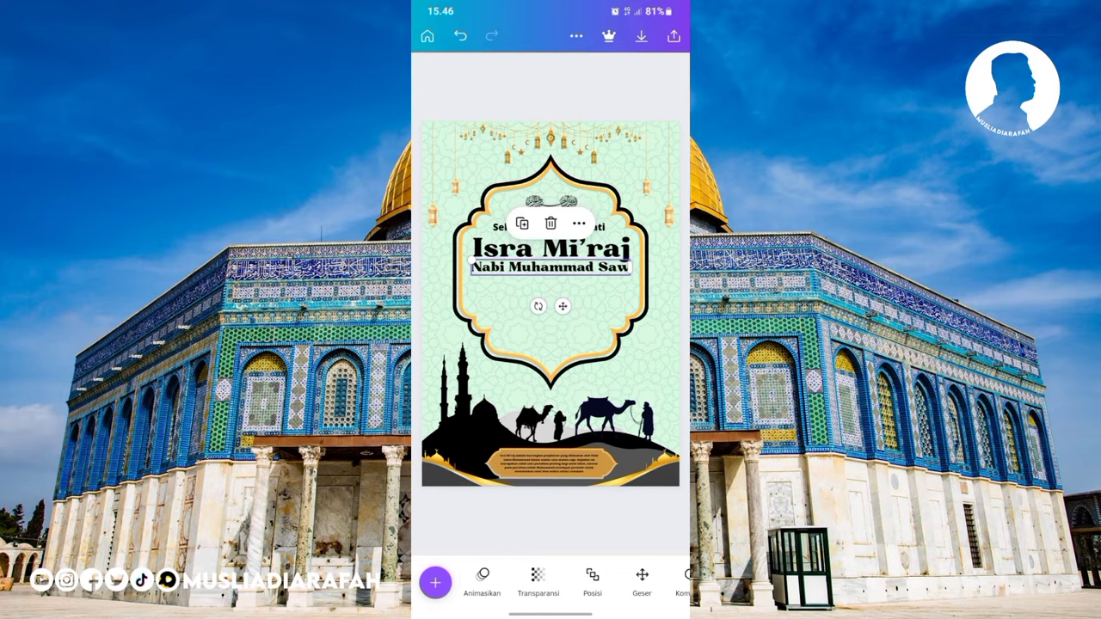
pyautogui.click(642, 581)
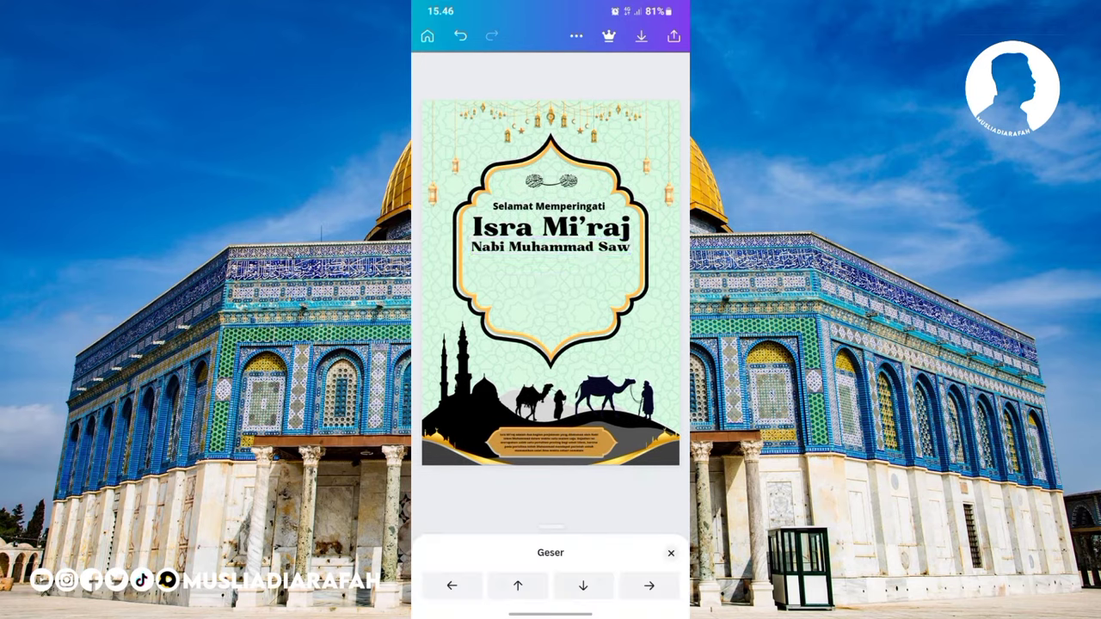
pyautogui.click(583, 585)
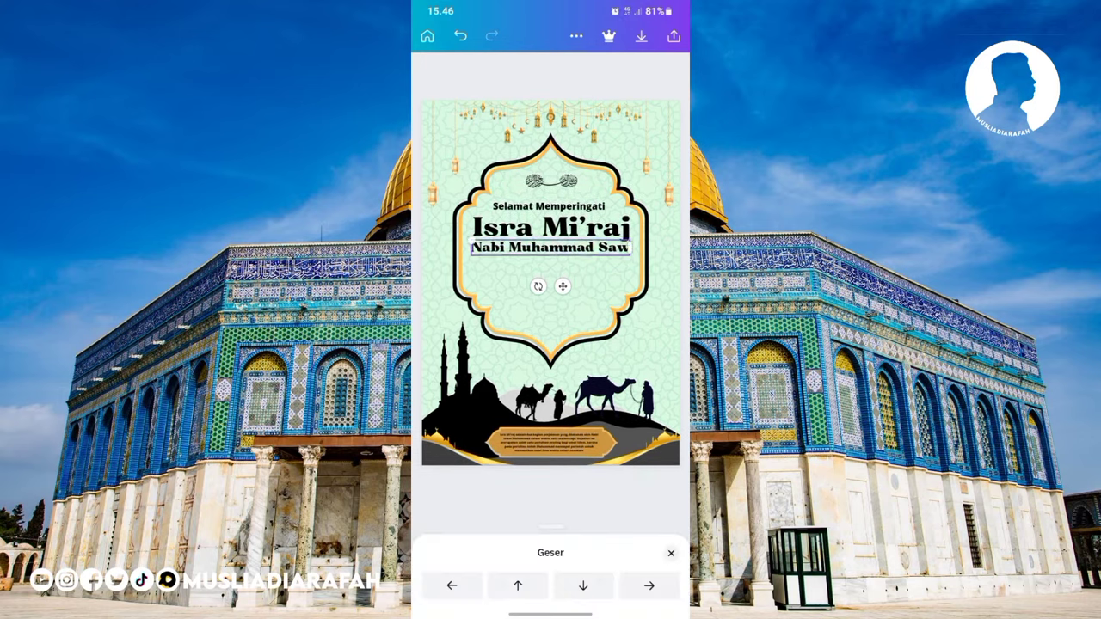
pyautogui.click(671, 553)
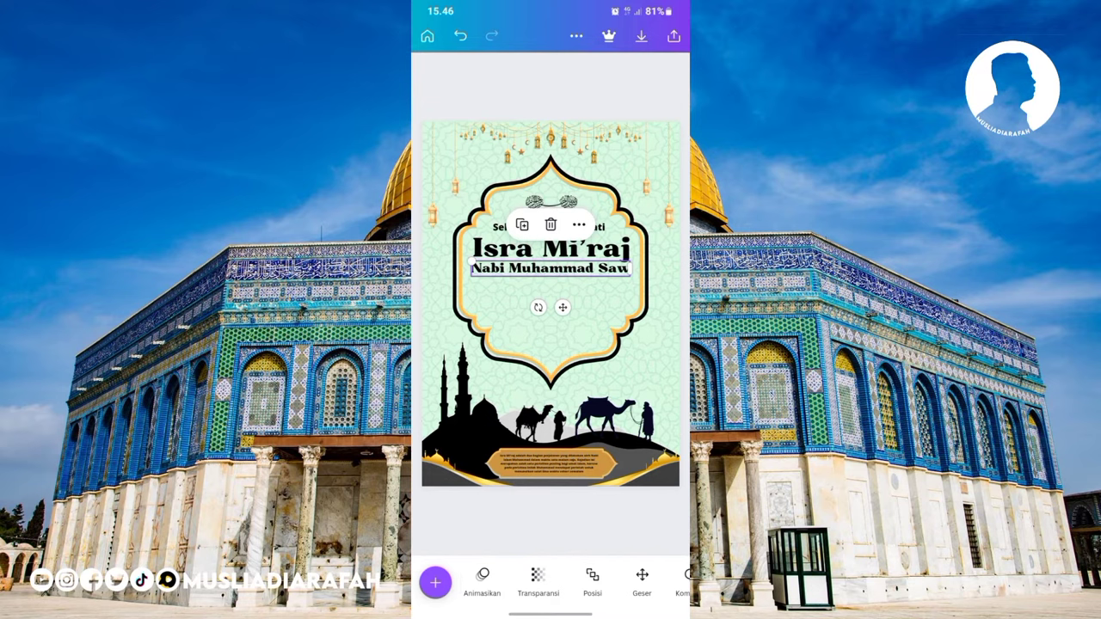
pyautogui.click(550, 521)
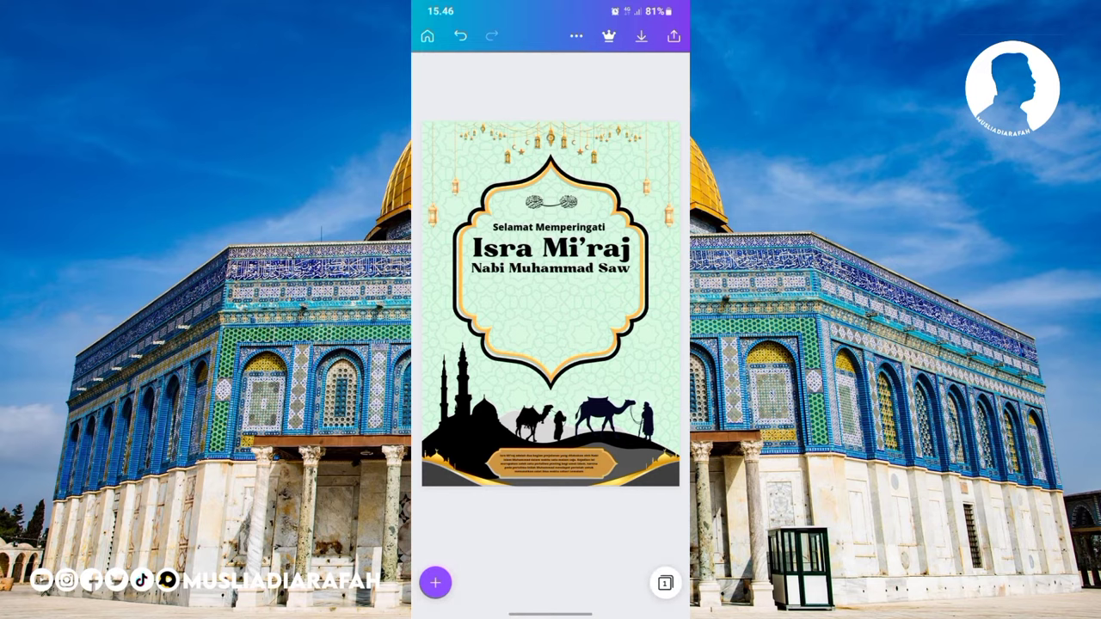
pyautogui.click(435, 582)
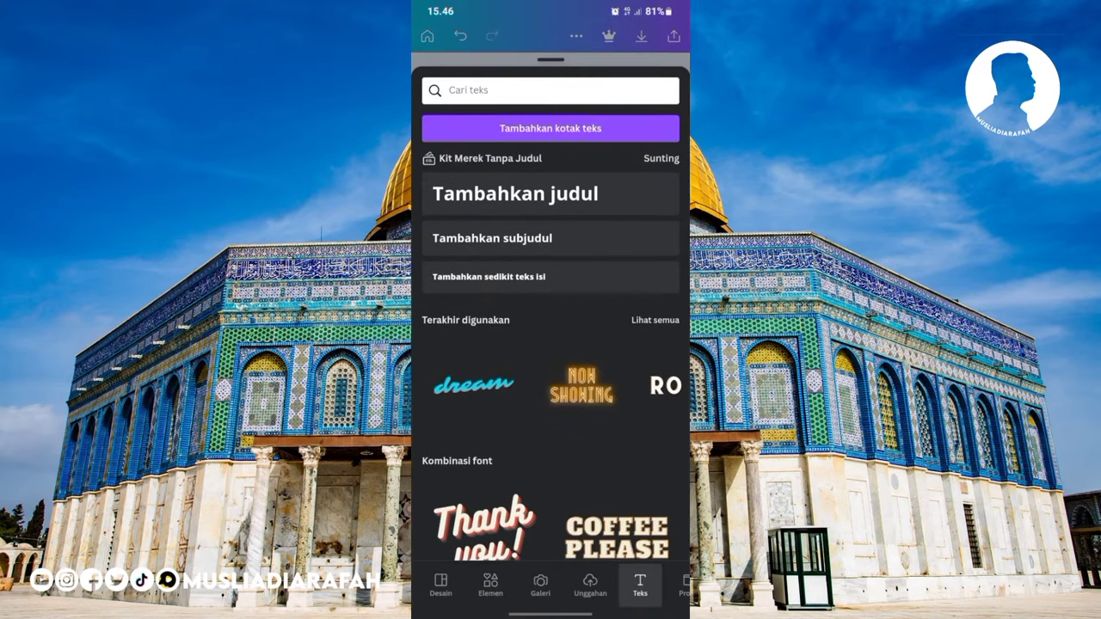
# - Add a subheading below the subtitle and type '27 RAJAB 1444 H'
pyautogui.click(551, 239)
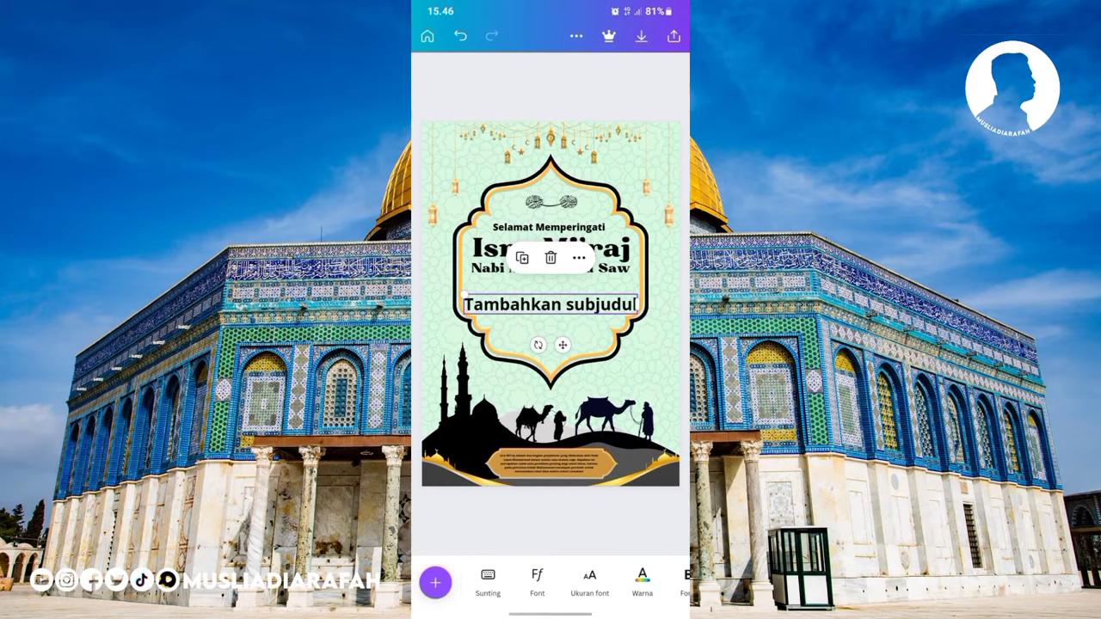
pyautogui.click(550, 304)
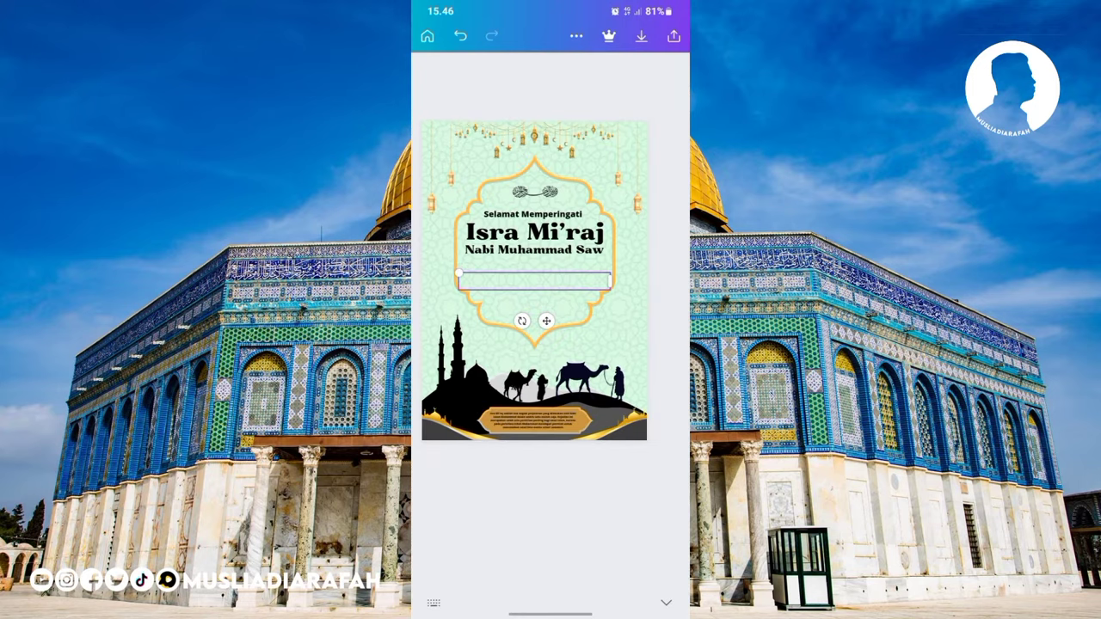
pyautogui.click(430, 560)
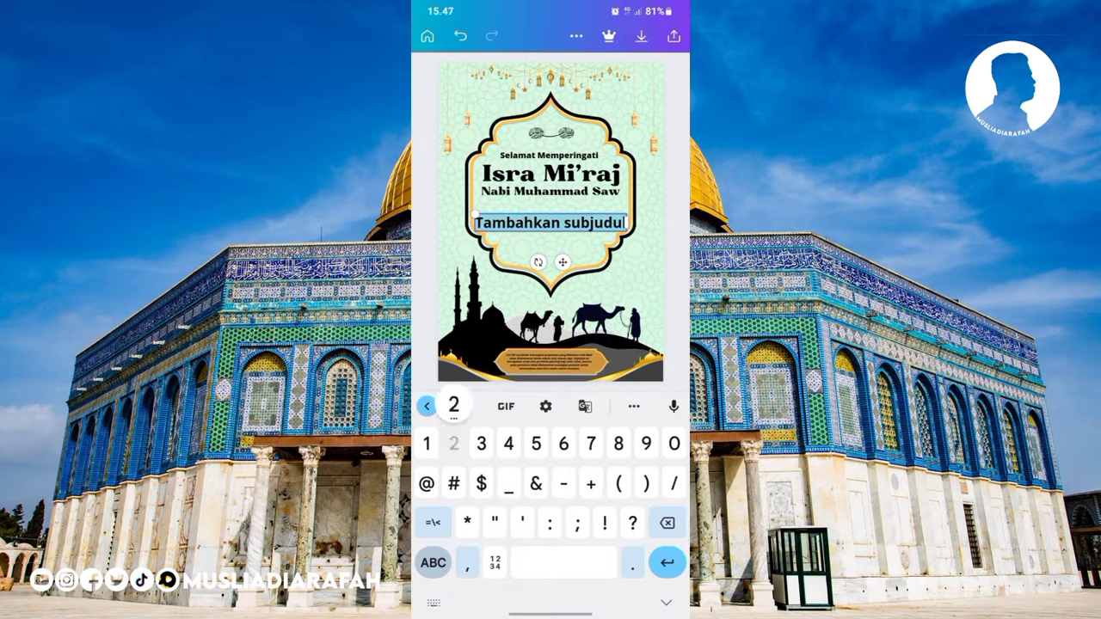
pyautogui.write('27')
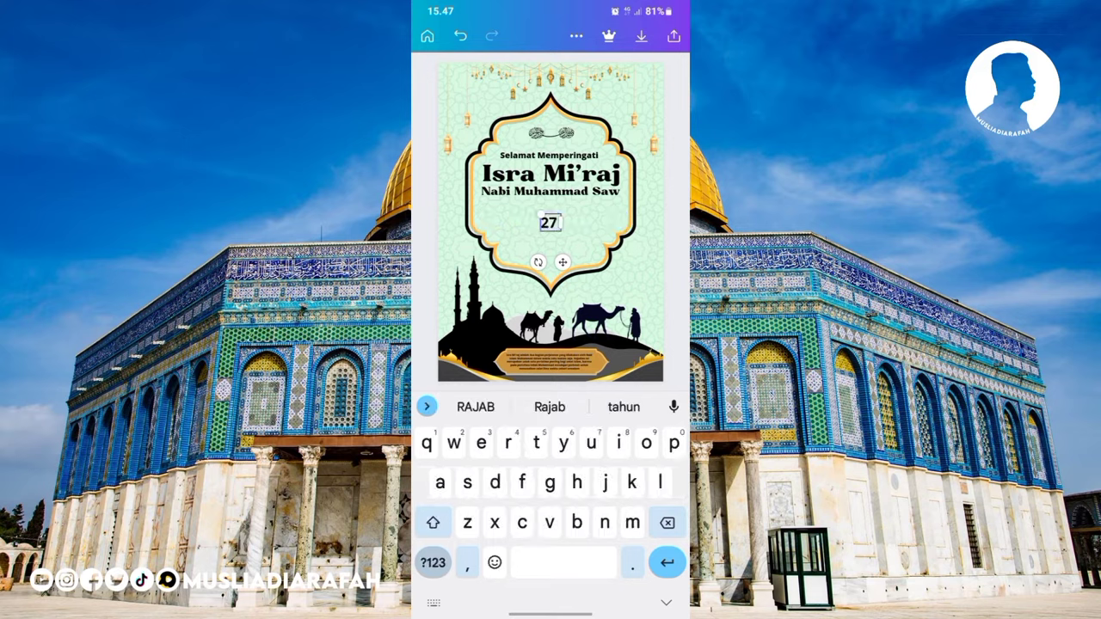
pyautogui.click(476, 406)
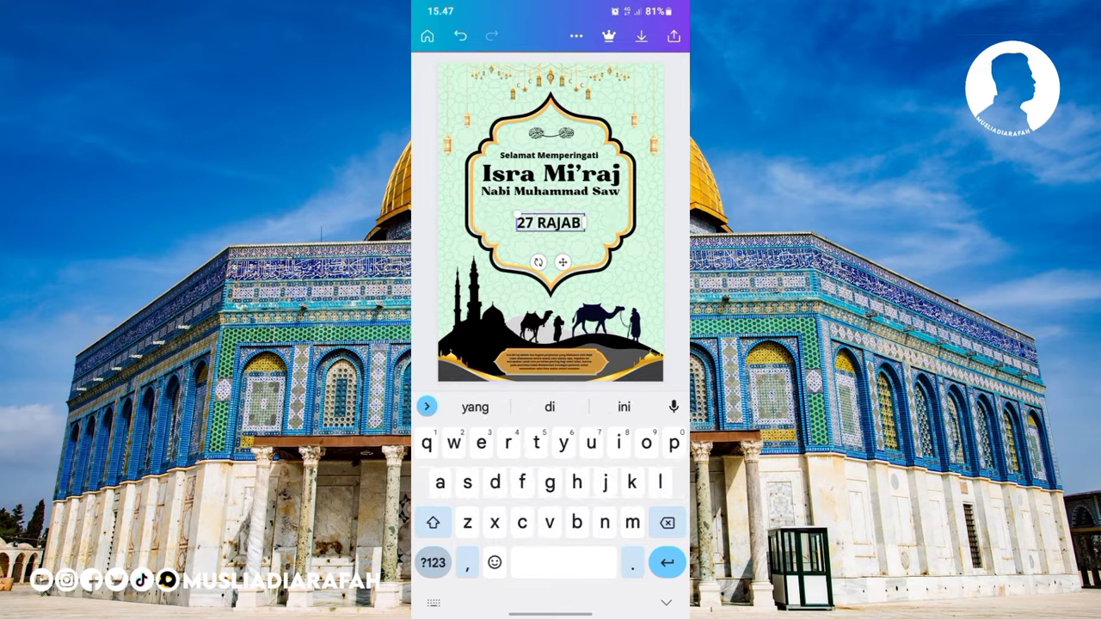
pyautogui.click(432, 563)
pyautogui.write('44')
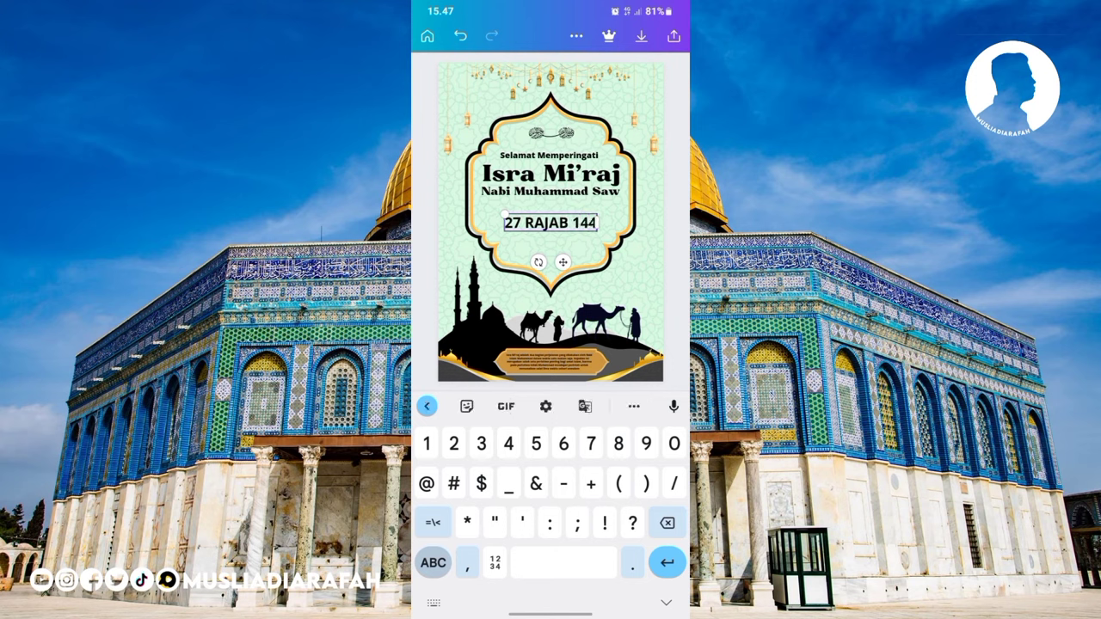
pyautogui.write('4 H')
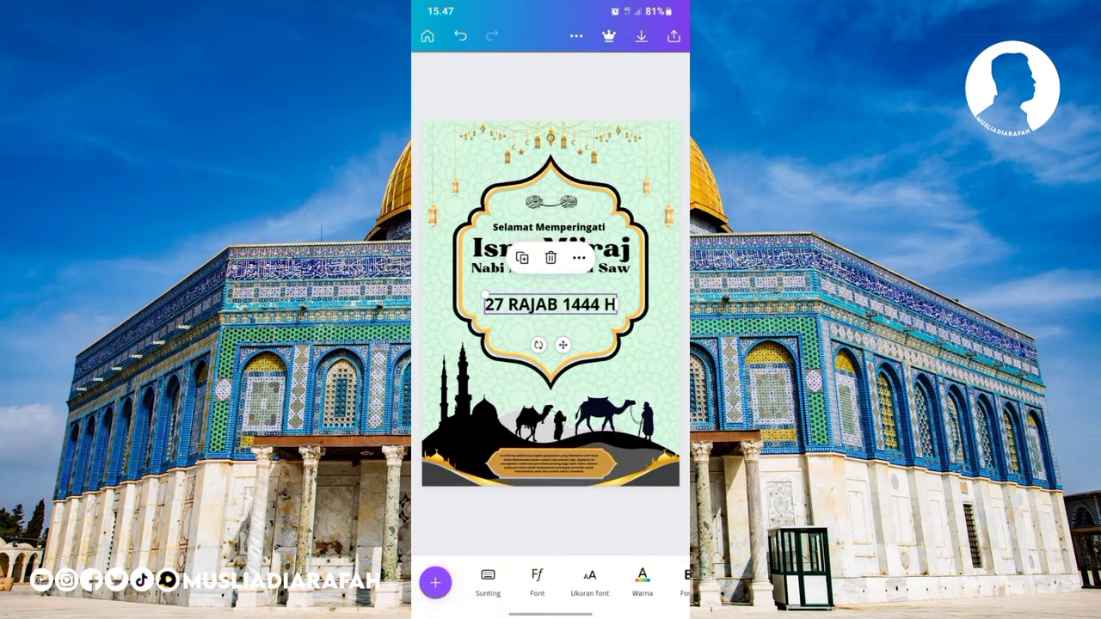
# - Apply the Fatimi font to the 27 RAJAB 1444 H line
pyautogui.click(536, 581)
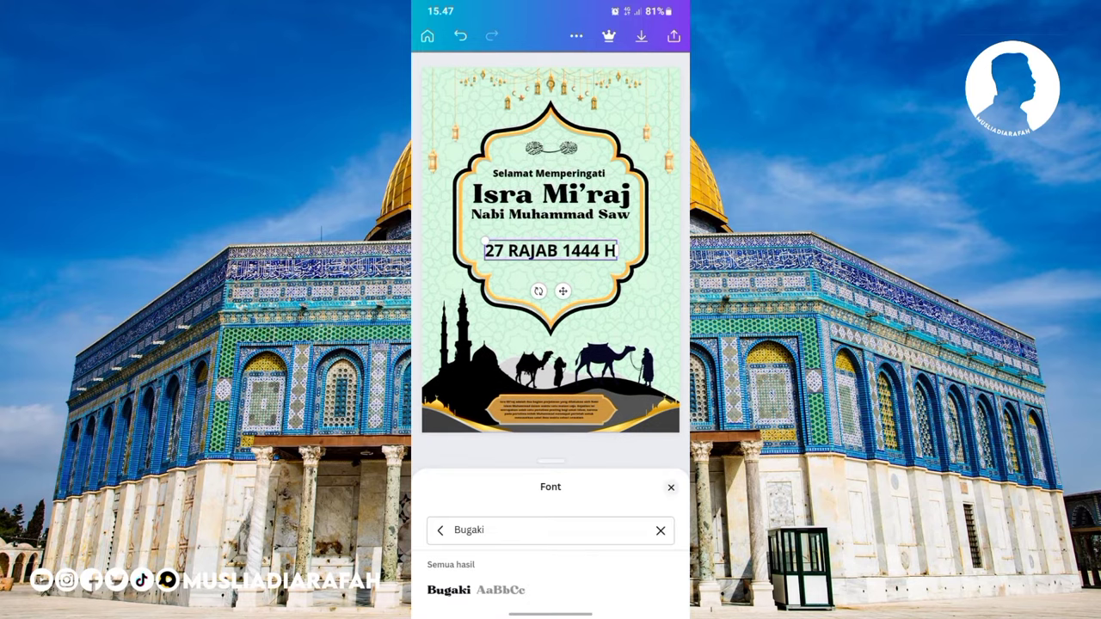
pyautogui.click(660, 530)
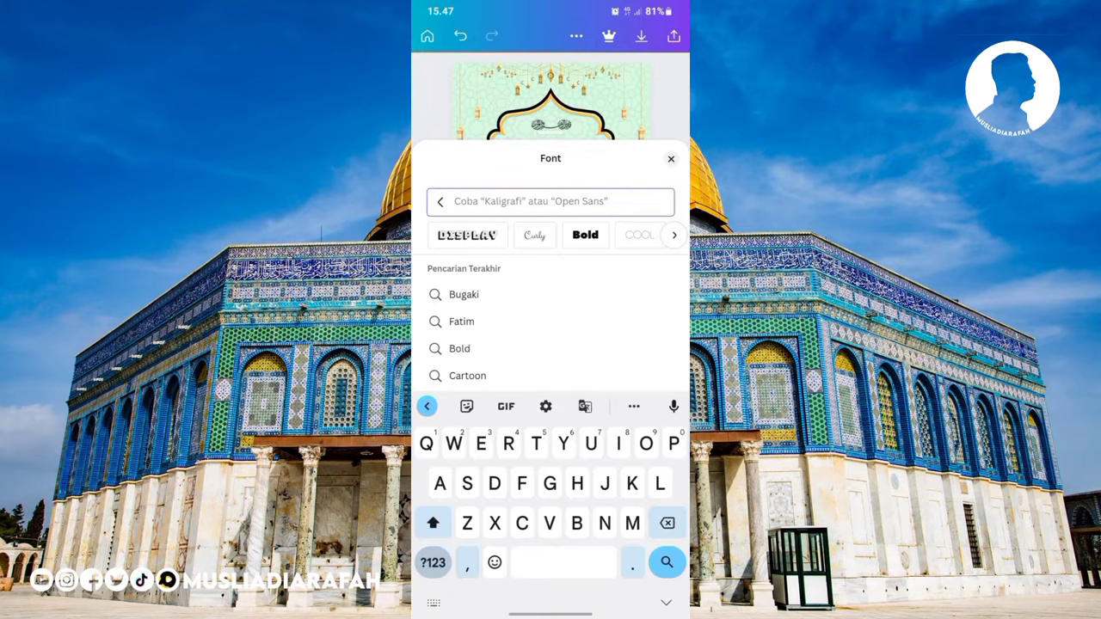
pyautogui.write('Fatini')
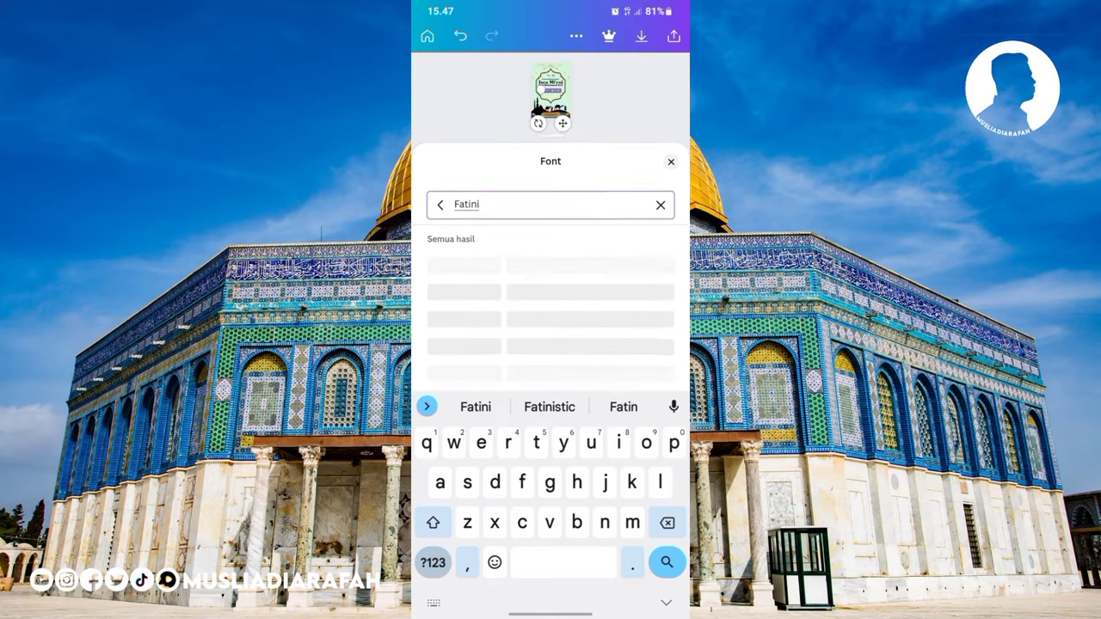
pyautogui.press('BackSpace')
pyautogui.press('BackSpace')
pyautogui.press('BackSpace')
pyautogui.write('imi')
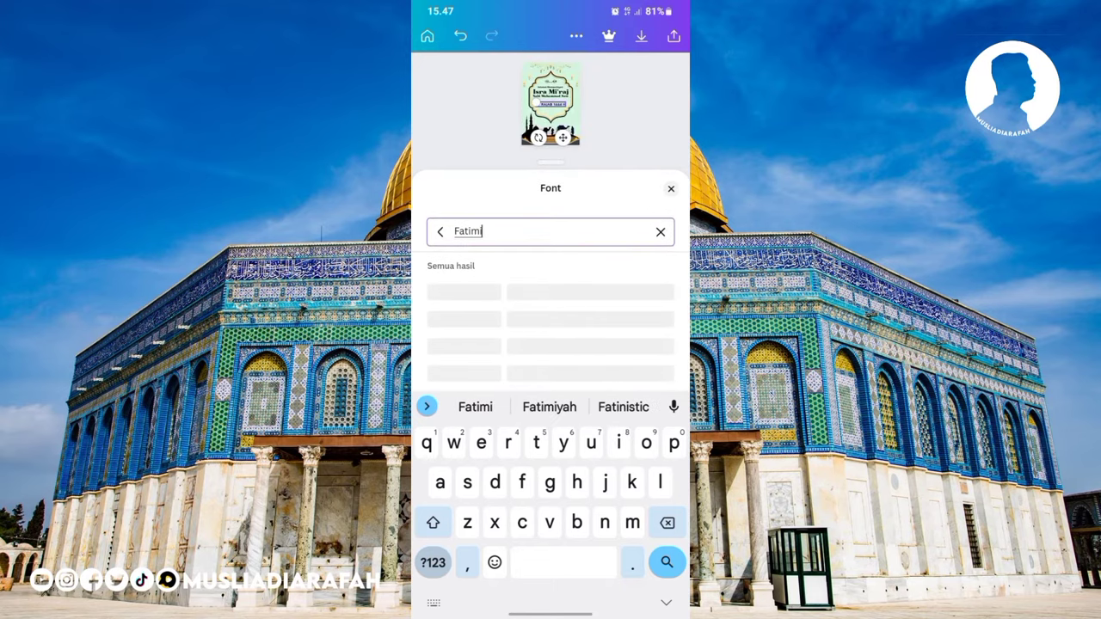
pyautogui.click(436, 363)
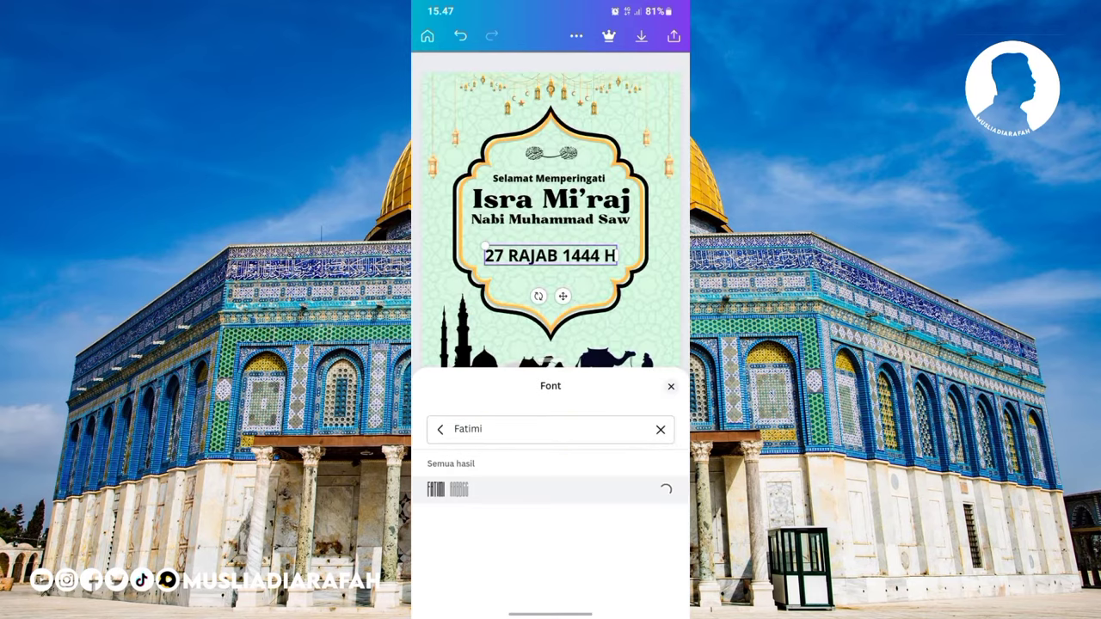
pyautogui.click(671, 487)
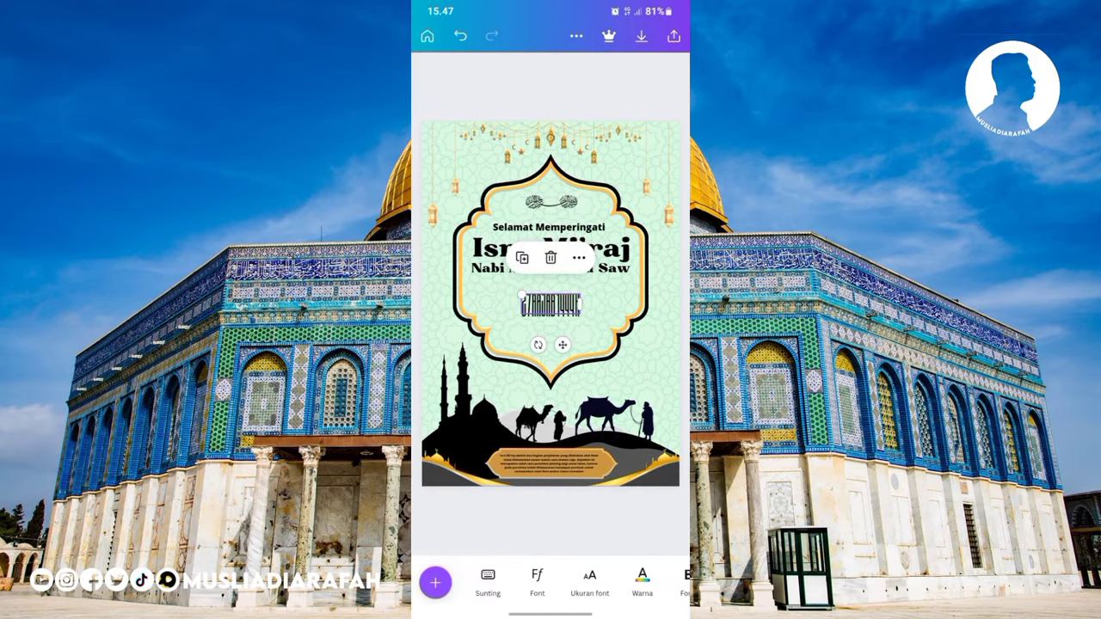
# - Enlarge the date line and centre it below Nabi Muhammad Saw
pyautogui.moveTo(521, 296); pyautogui.dragTo(493, 285)
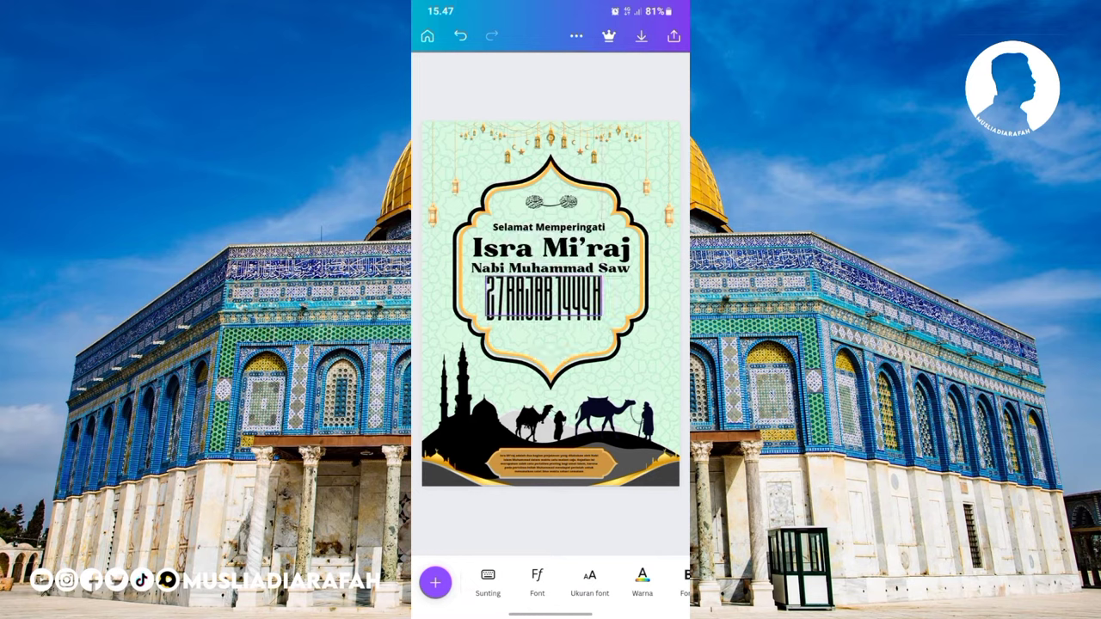
pyautogui.moveTo(487, 334); pyautogui.dragTo(483, 330)
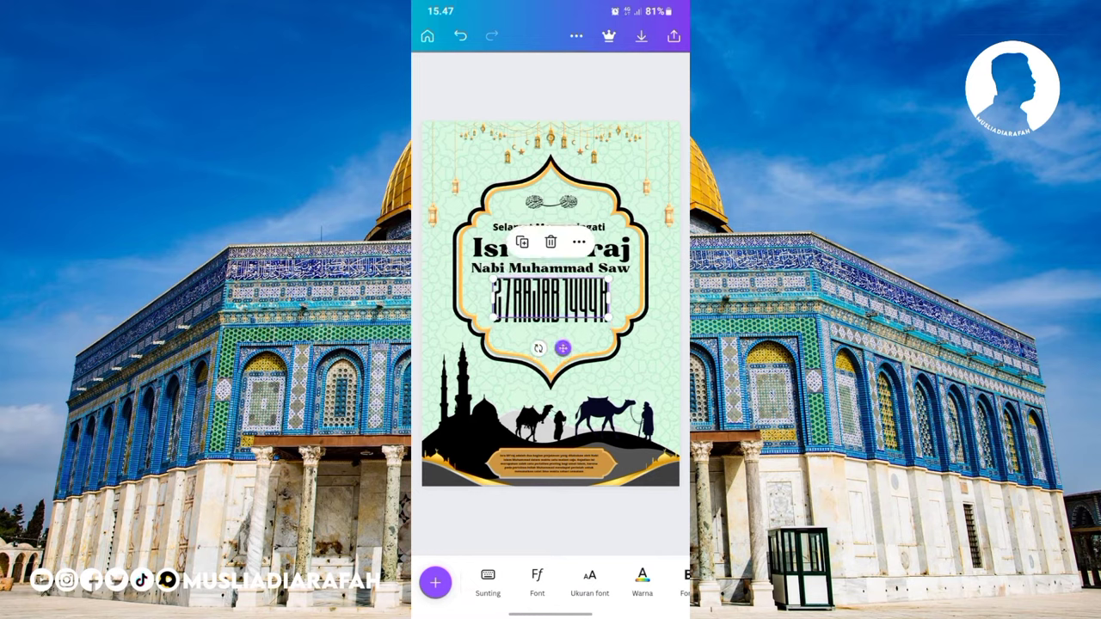
pyautogui.click(551, 520)
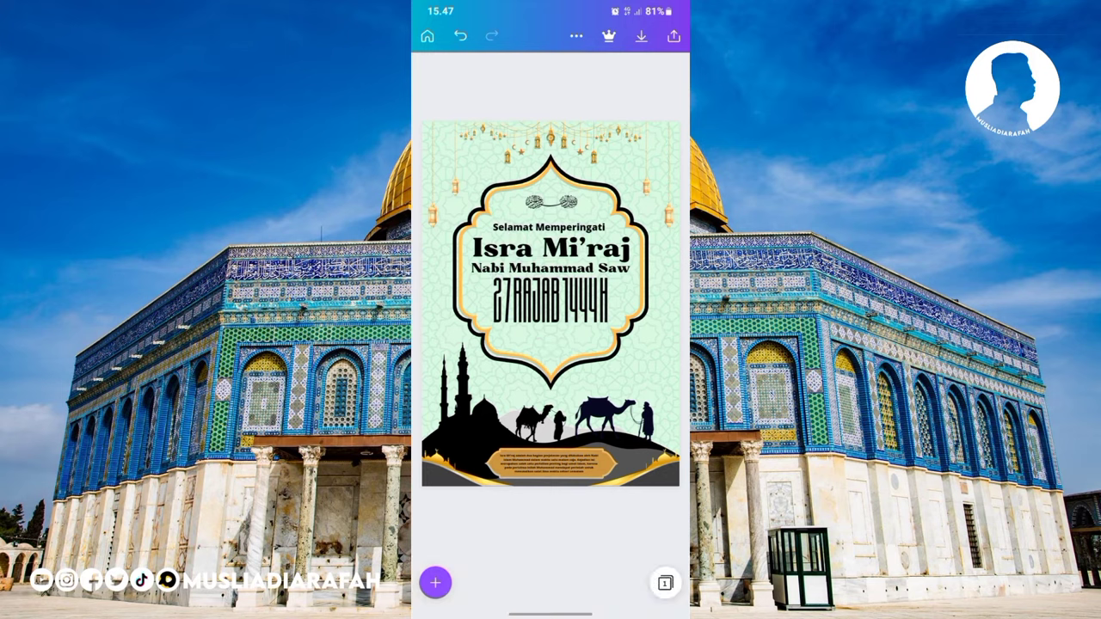
pyautogui.click(550, 249)
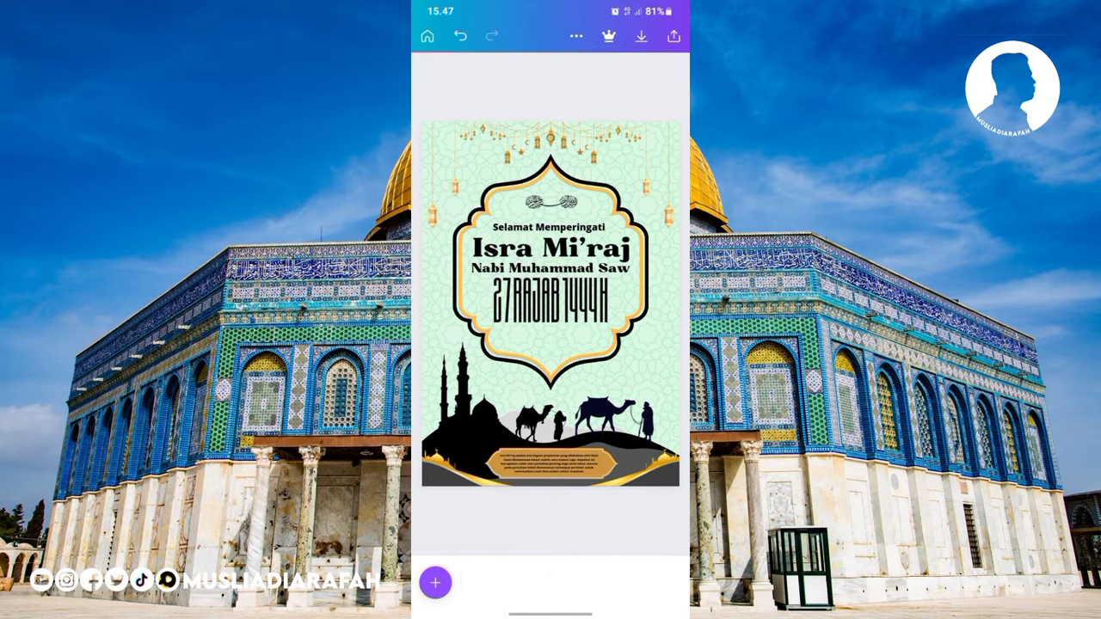
# - Duplicate Selamat Memperingati, move the copy below the Rajab date, and erase its text
pyautogui.click(551, 226)
pyautogui.moveTo(551, 226); pyautogui.dragTo(555, 334)
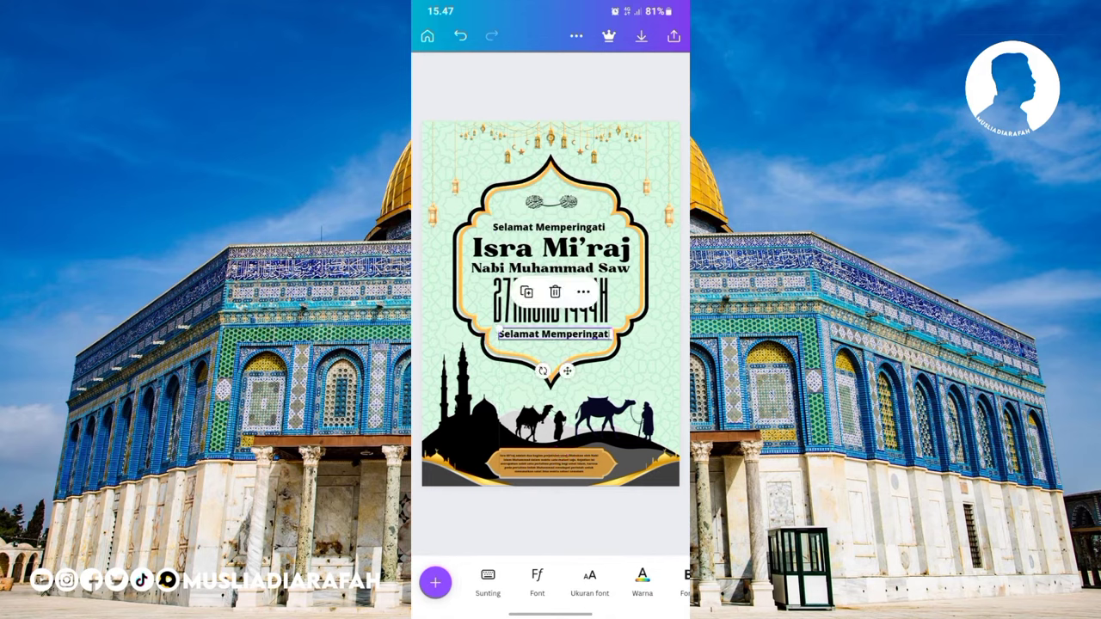
pyautogui.click(554, 334)
pyautogui.press('BackSpace')
pyautogui.press('BackSpace')
pyautogui.press('BackSpace')
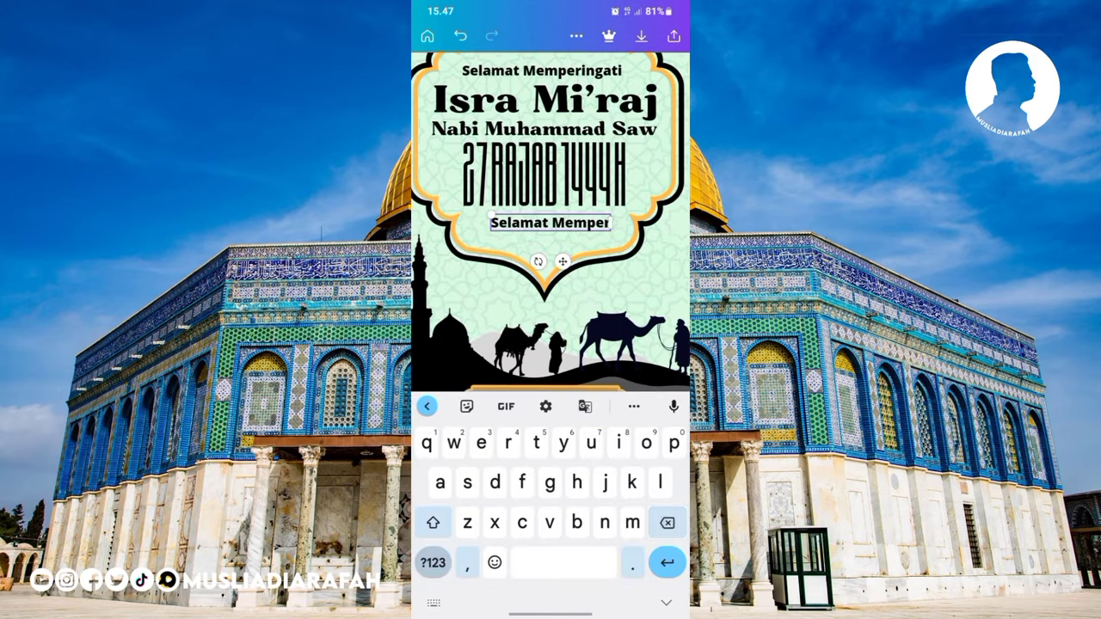
pyautogui.press('BackSpace')
pyautogui.press('BackSpace')
pyautogui.press('BackSpace')
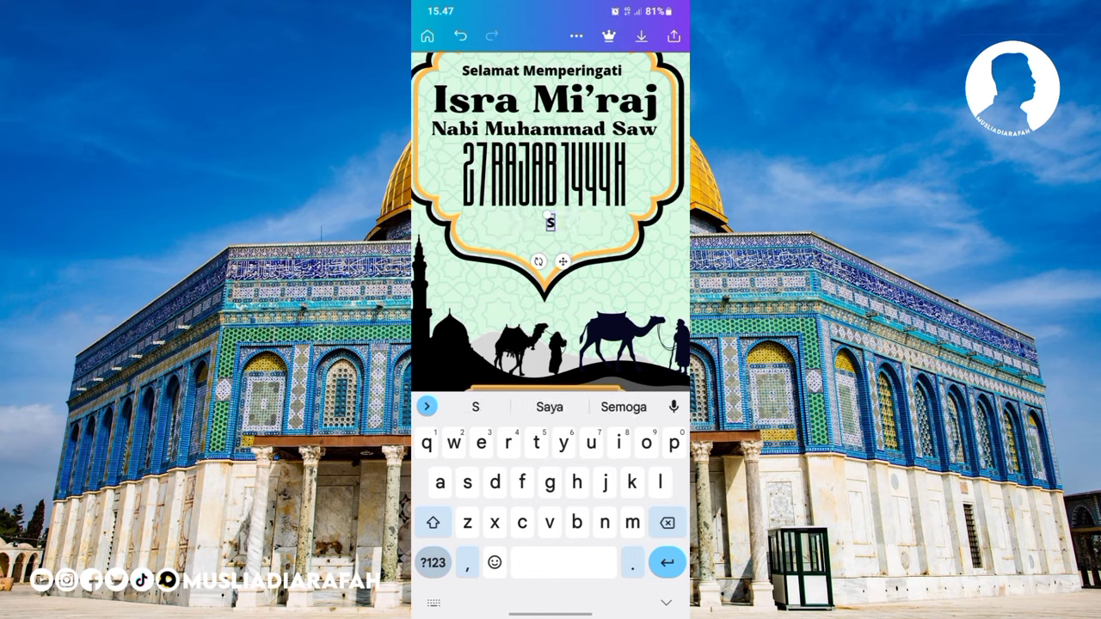
pyautogui.press('BackSpace')
# - Type '18 February 2023' in the copy and nudge it into place
pyautogui.click(433, 563)
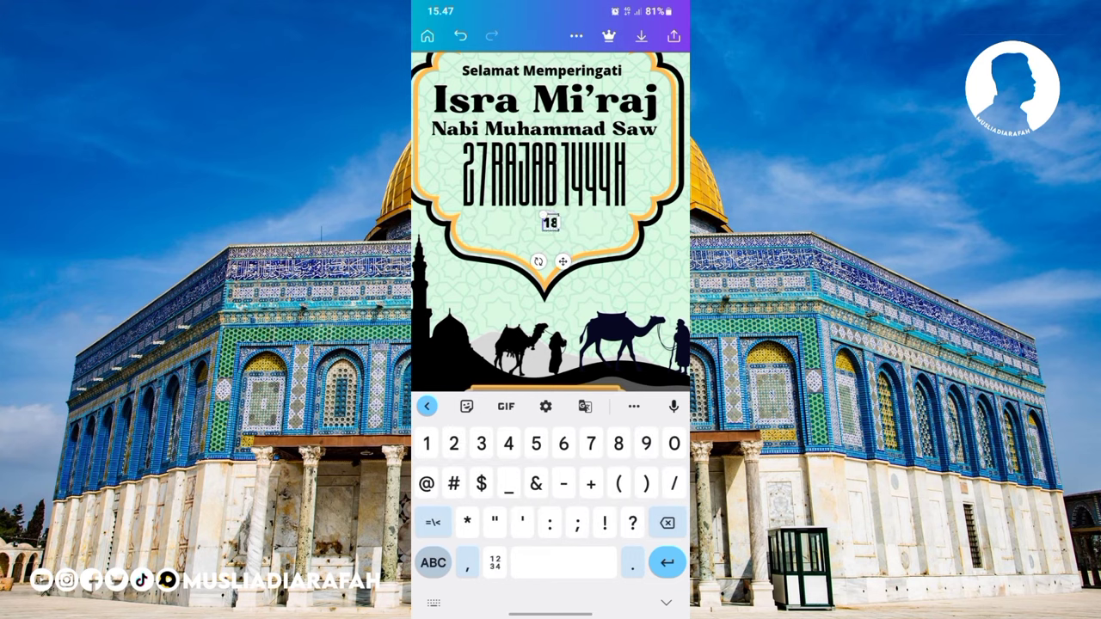
pyautogui.click(549, 407)
pyautogui.click(433, 563)
pyautogui.write('February 20')
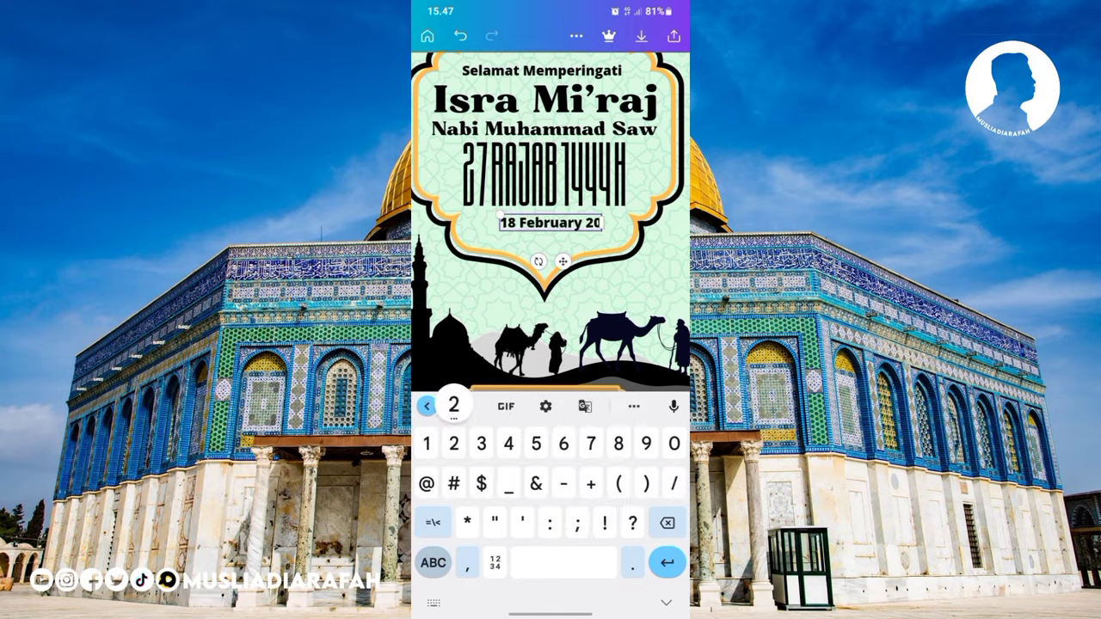
pyautogui.write('23')
pyautogui.press('Escape')
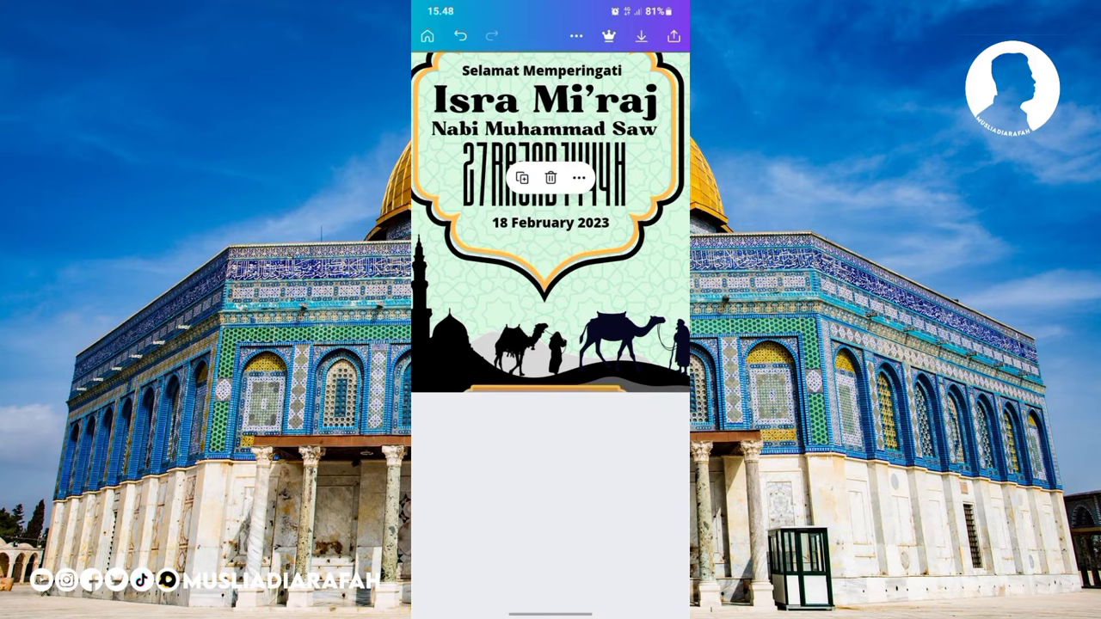
pyautogui.moveTo(555, 334); pyautogui.dragTo(552, 331)
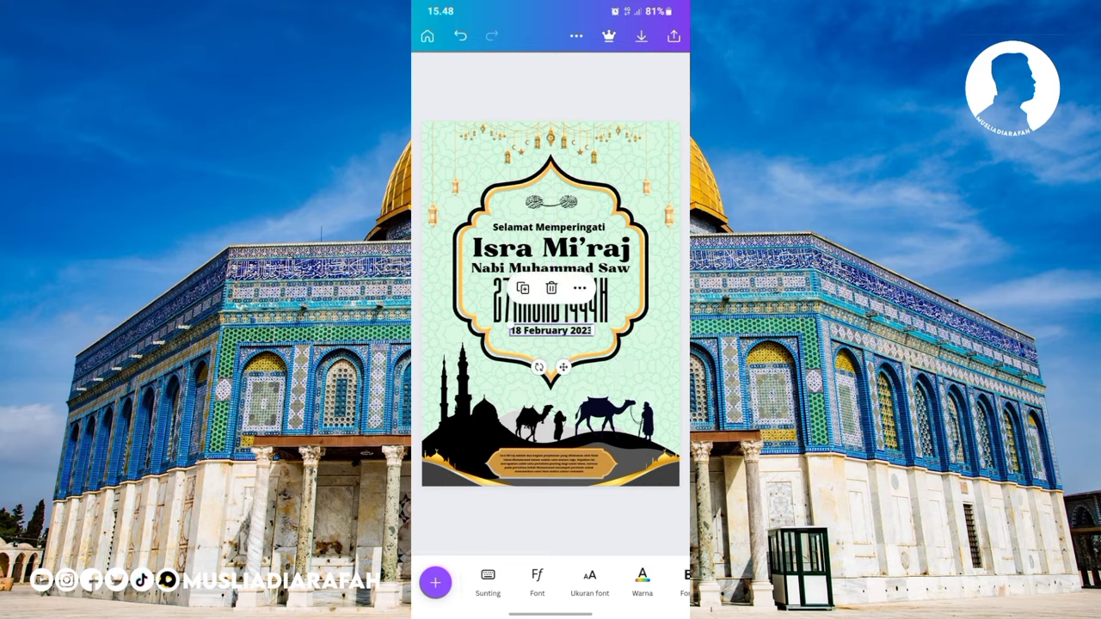
pyautogui.press('Escape')
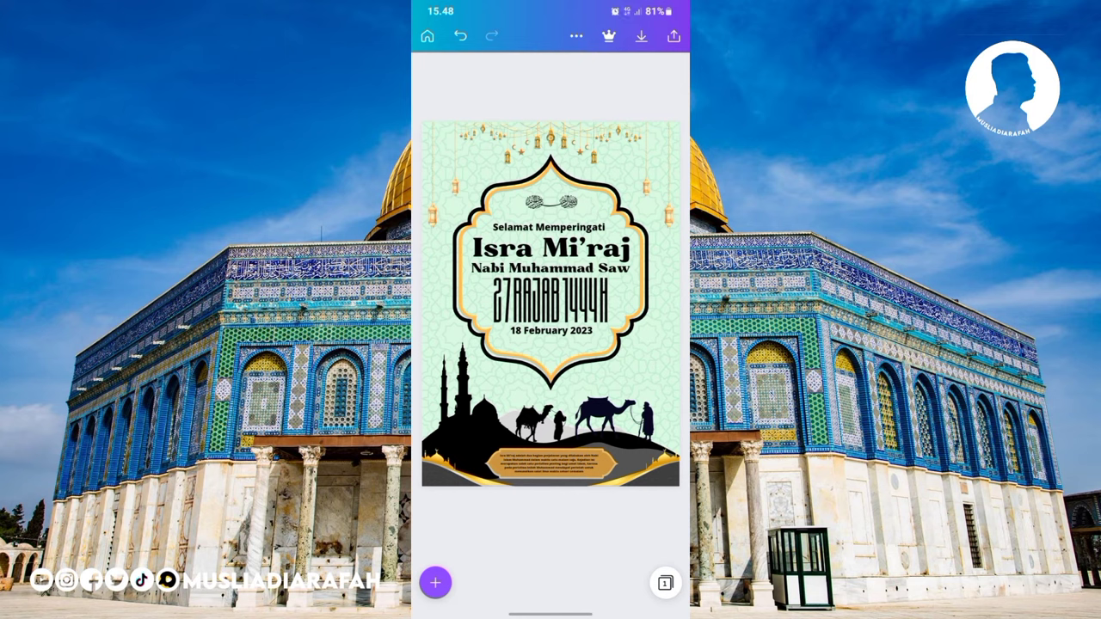
pyautogui.click(551, 202)
pyautogui.moveTo(550, 202); pyautogui.dragTo(549, 205)
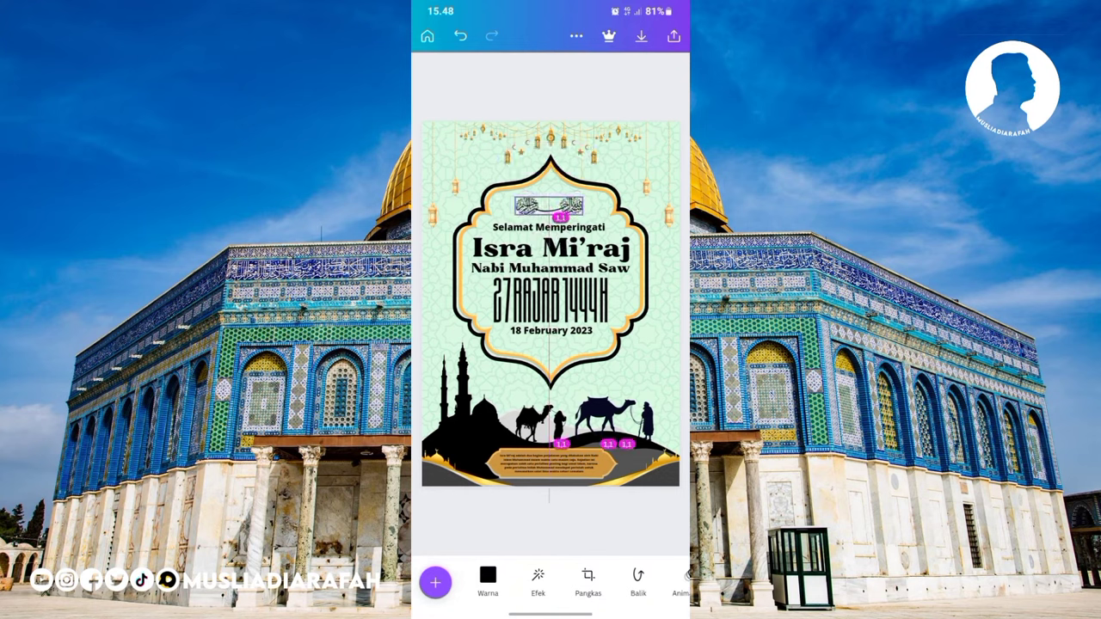
pyautogui.press('Escape')
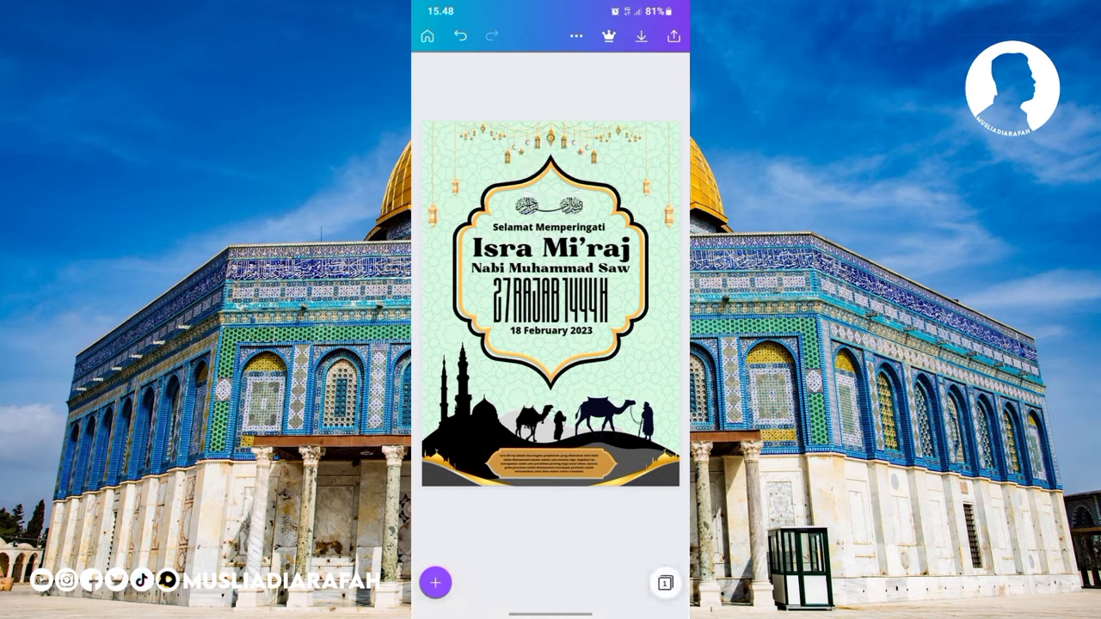